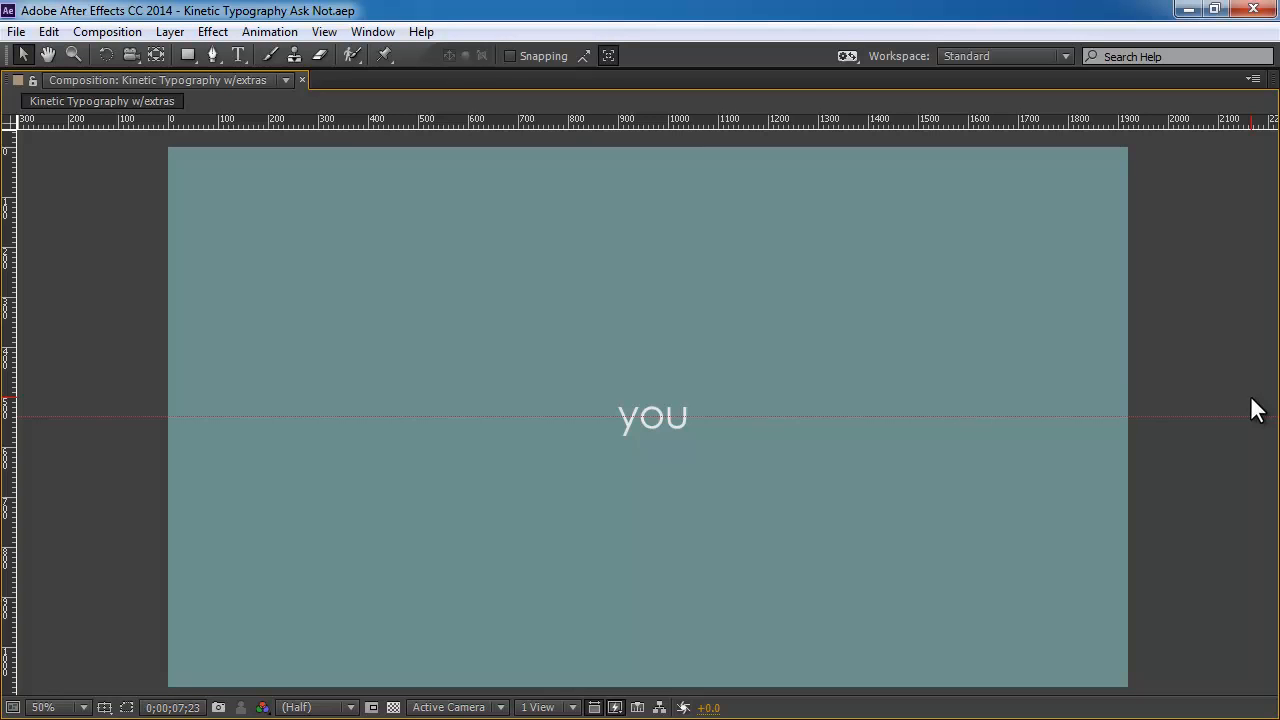
- Create a new composition named My Version using the HDTV 1080 29.97 preset
key("grave")
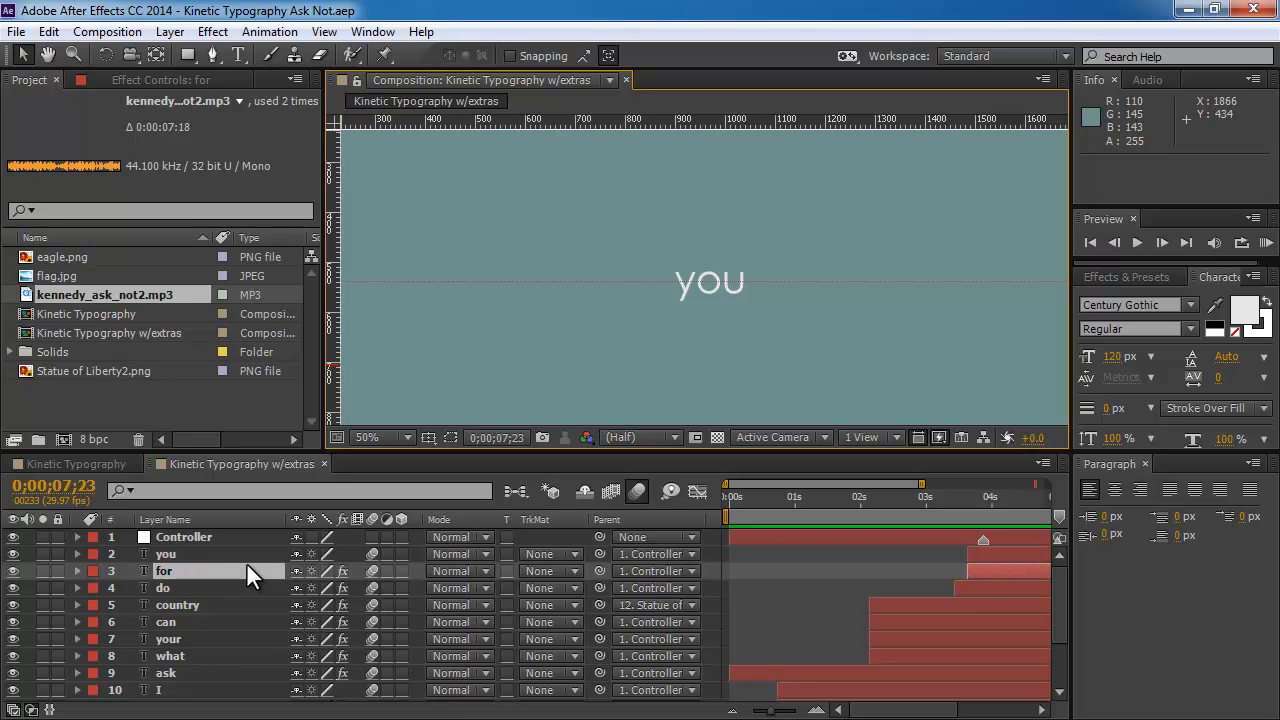
left_click(114, 35)
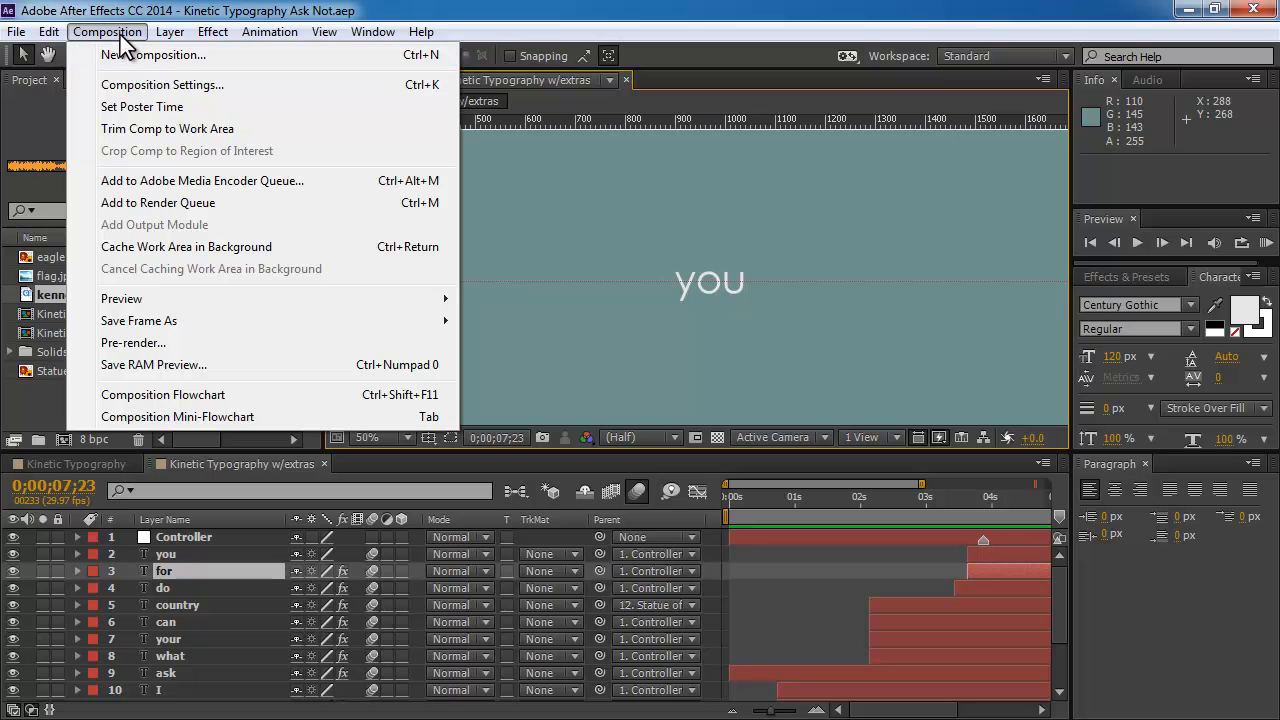
left_click(119, 36)
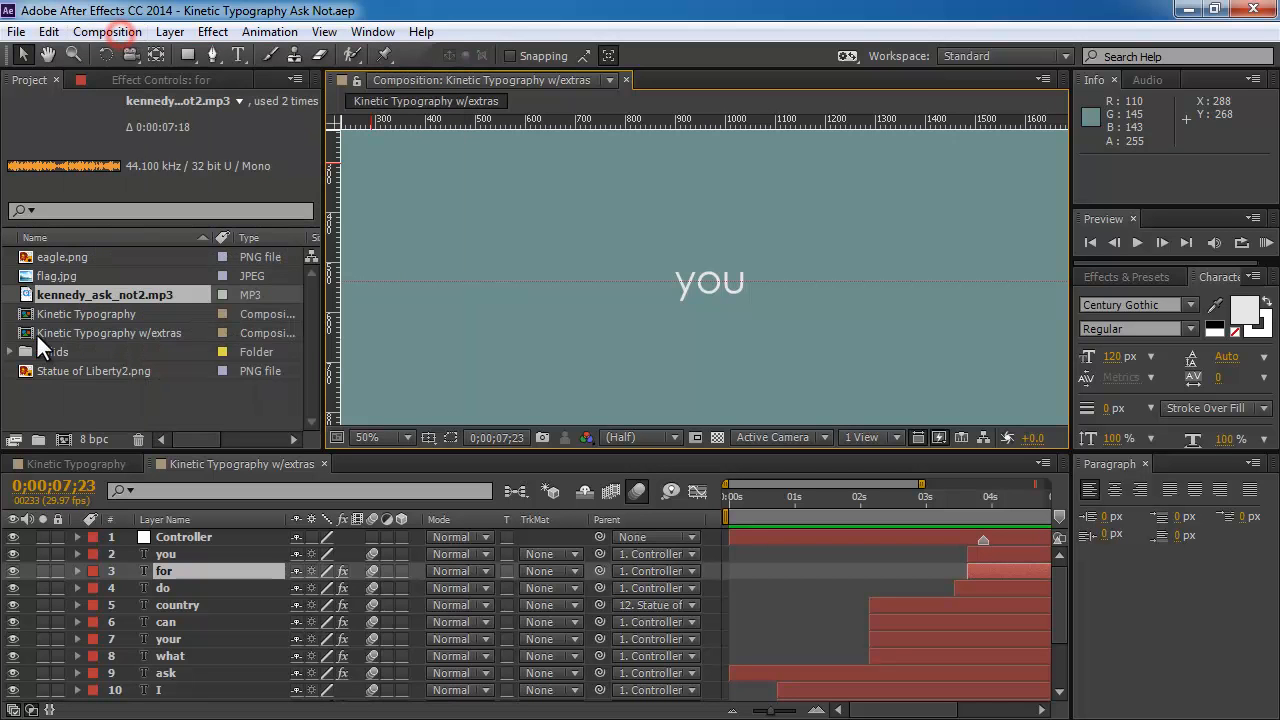
left_click(63, 438)
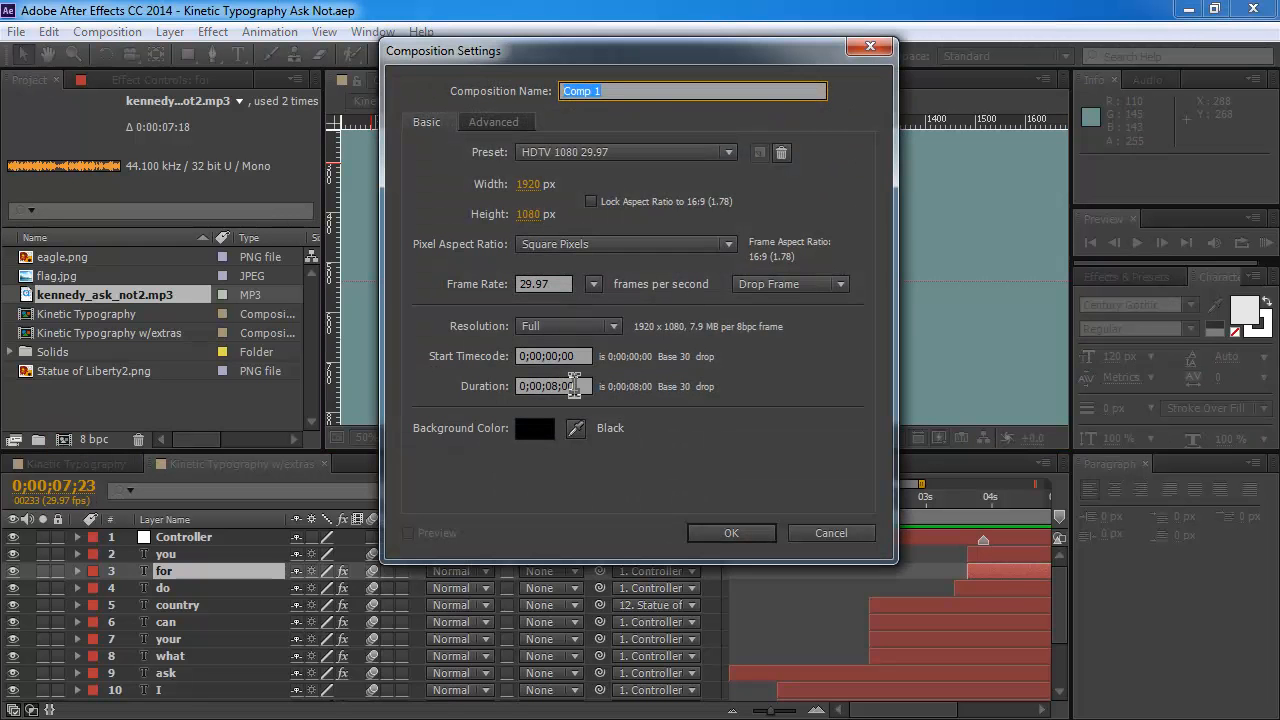
left_click(582, 151)
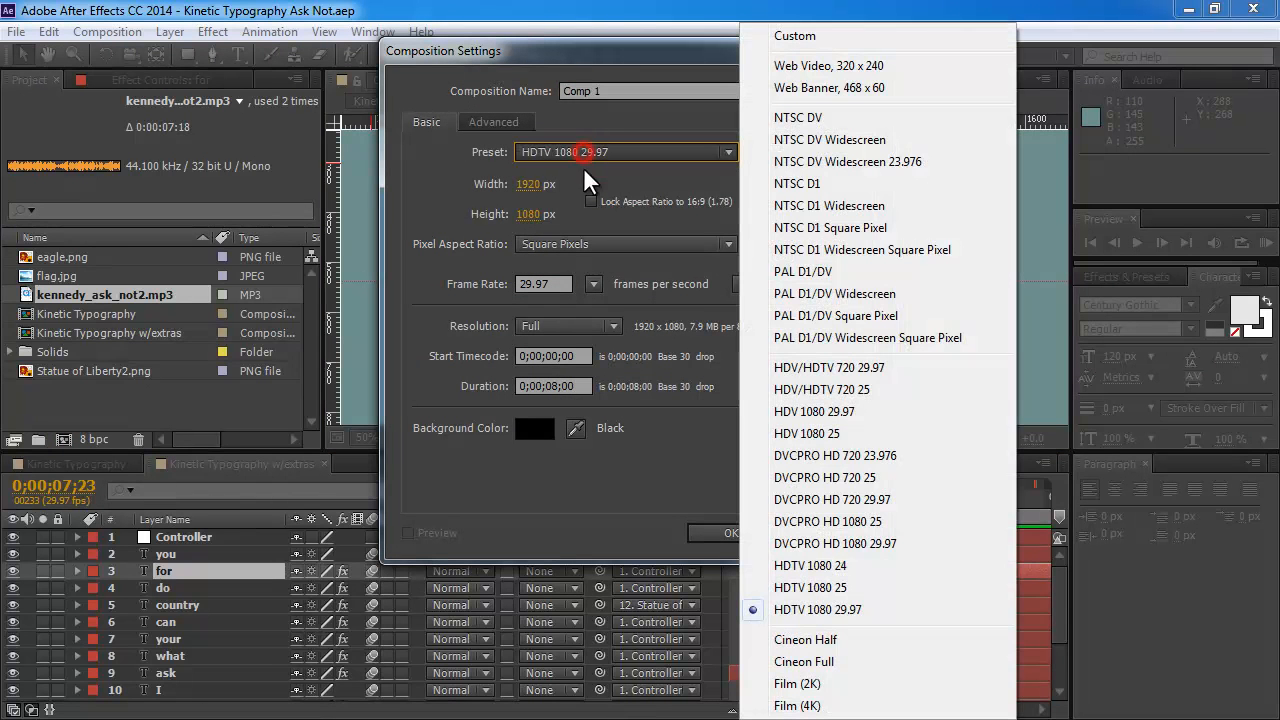
left_click(810, 612)
left_click(613, 91)
type("M")
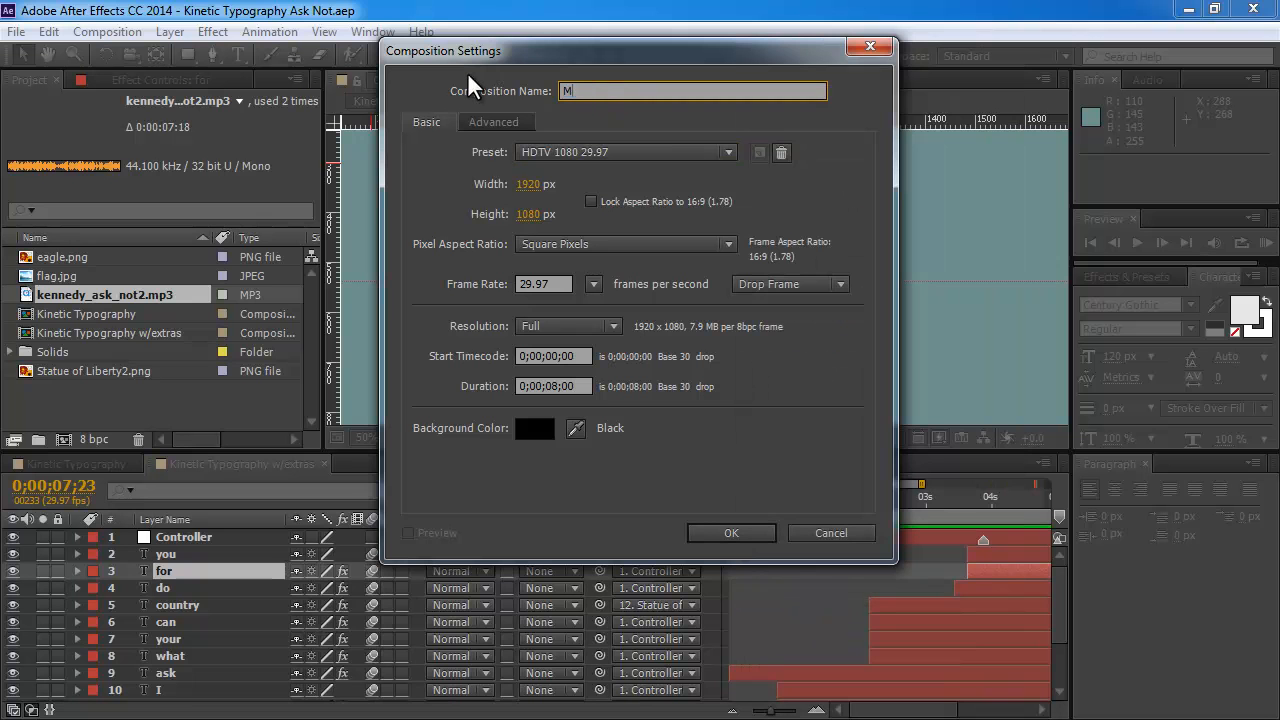
type("y Version")
left_click(729, 533)
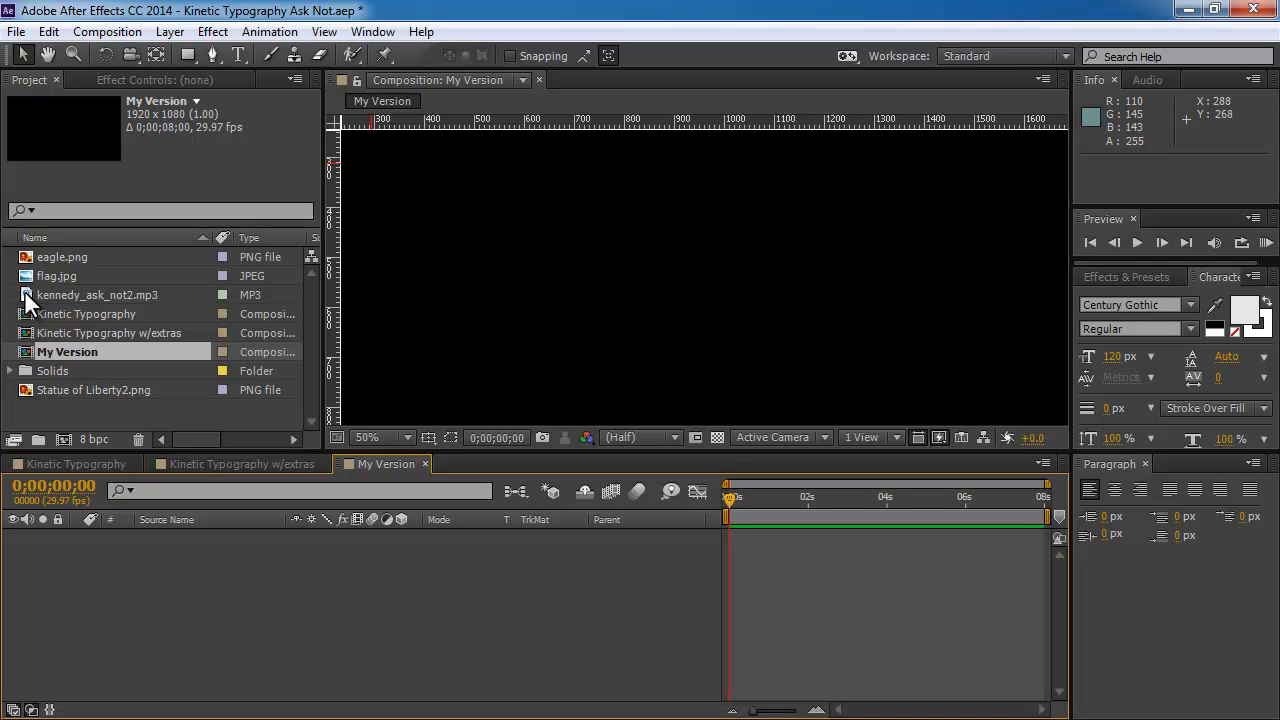
- Add kennedy_ask_not2.mp3 to the My Version timeline and preview its audio
left_click_drag(27, 303, 62, 593)
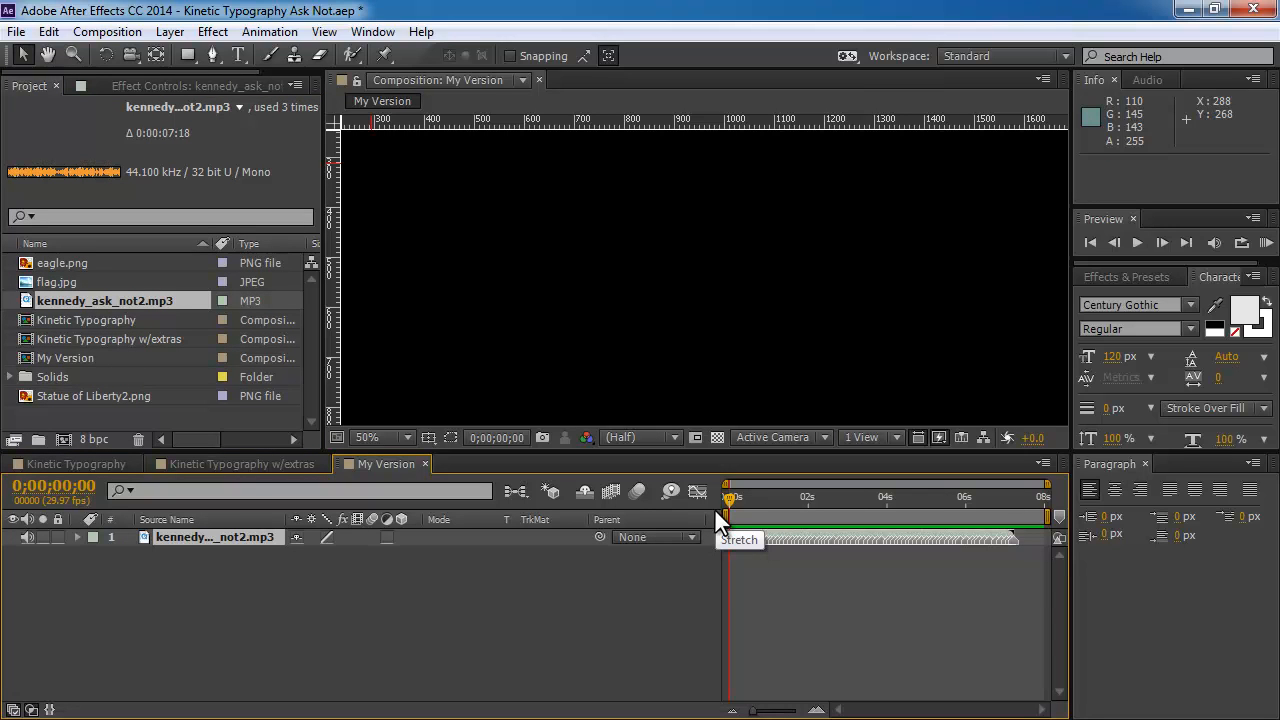
key("KP_Decimal")
left_click(169, 538)
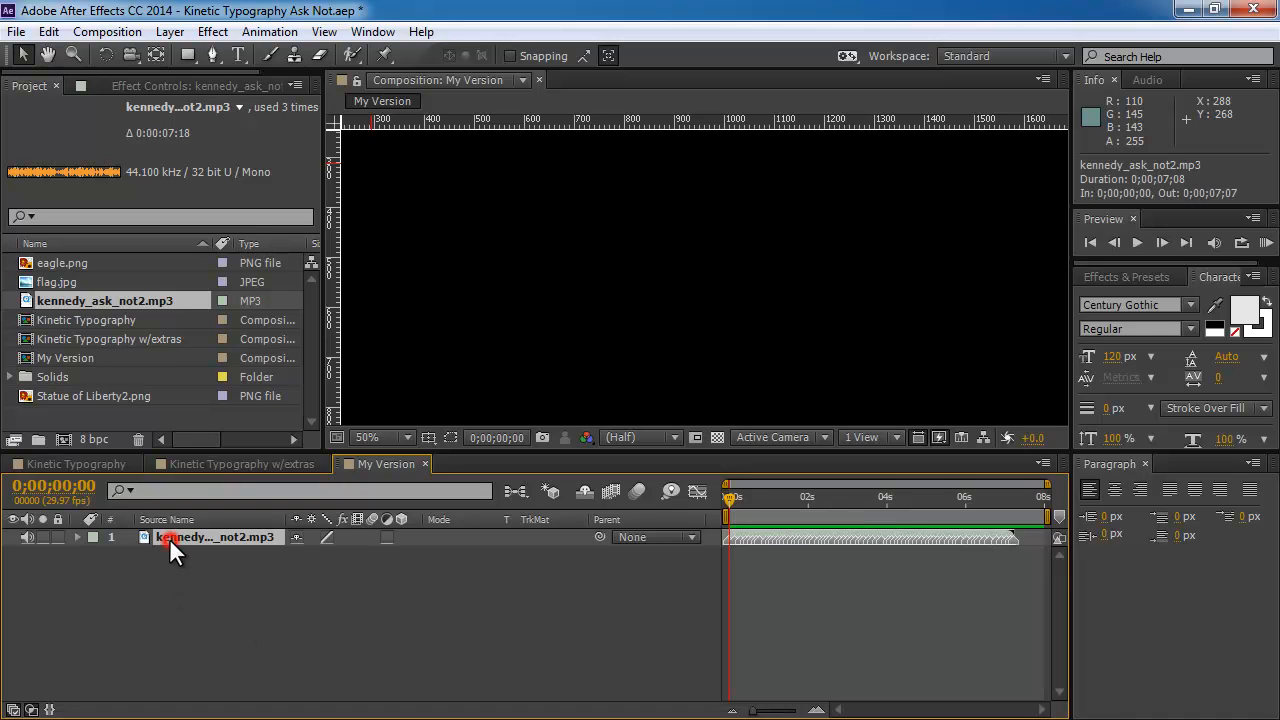
- Create a black (000000) solid layer named BG
left_click(166, 33)
mouse_move(400, 18)
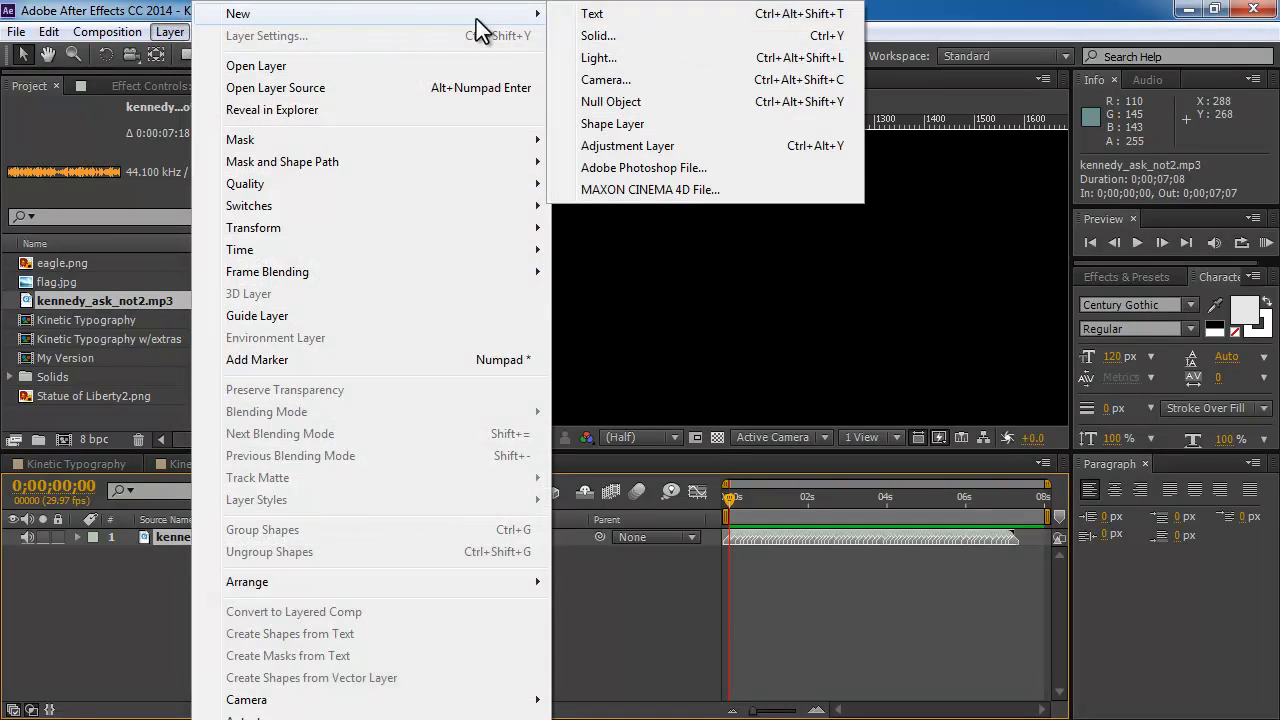
left_click(600, 36)
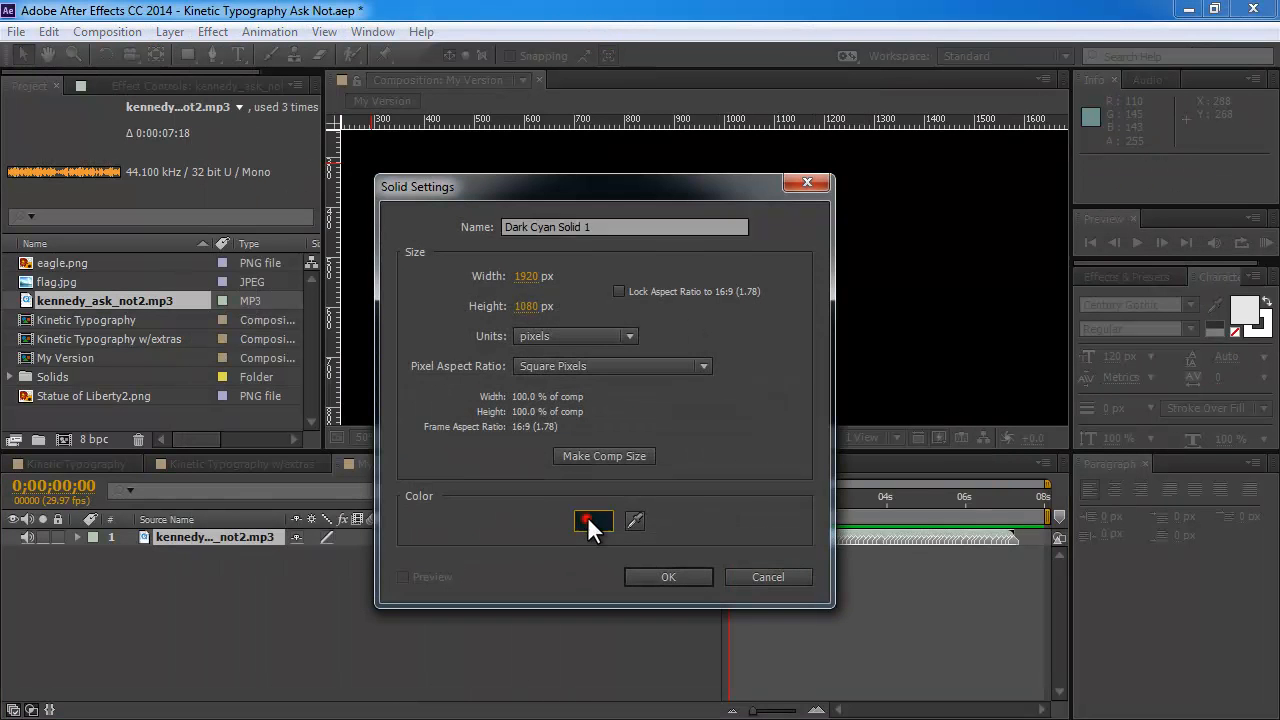
left_click(585, 516)
left_click_drag(546, 439, 398, 533)
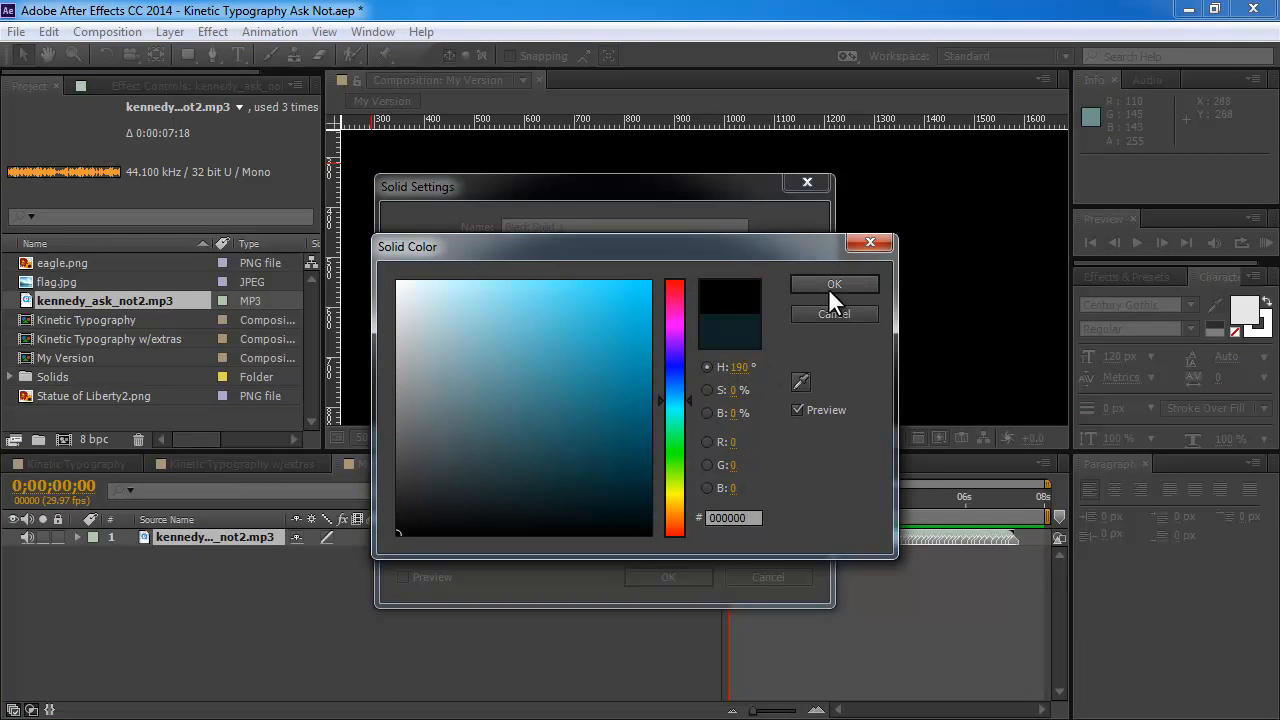
left_click(833, 285)
type("BG")
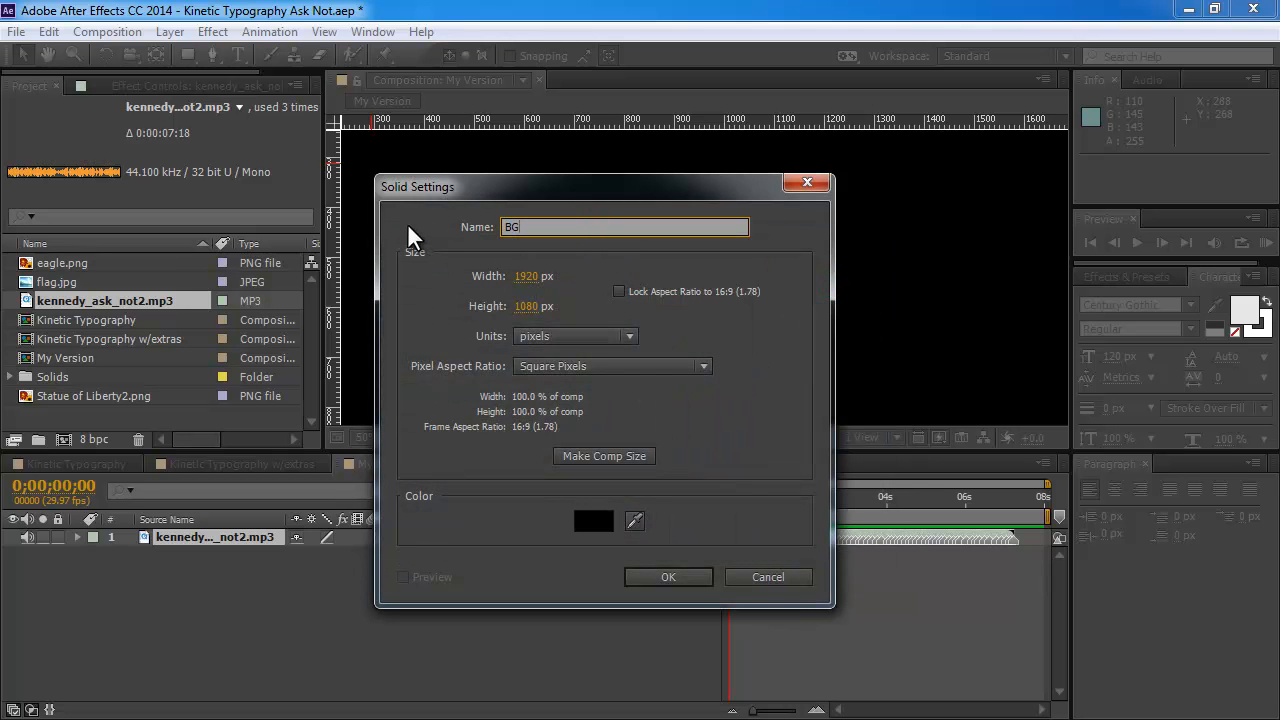
left_click(668, 577)
- Create another solid layer named Floor, coloured with hue 190°, saturation 60% and brightness 15%
left_click(170, 32)
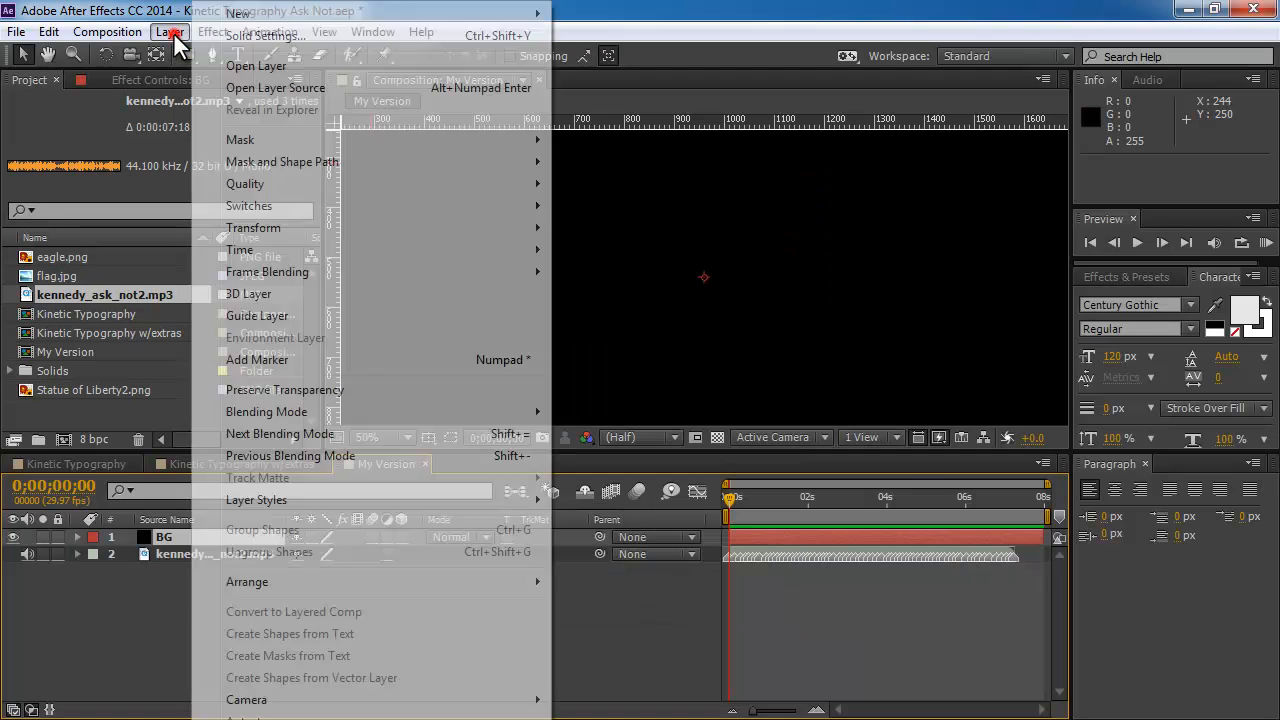
mouse_move(270, 14)
left_click(600, 37)
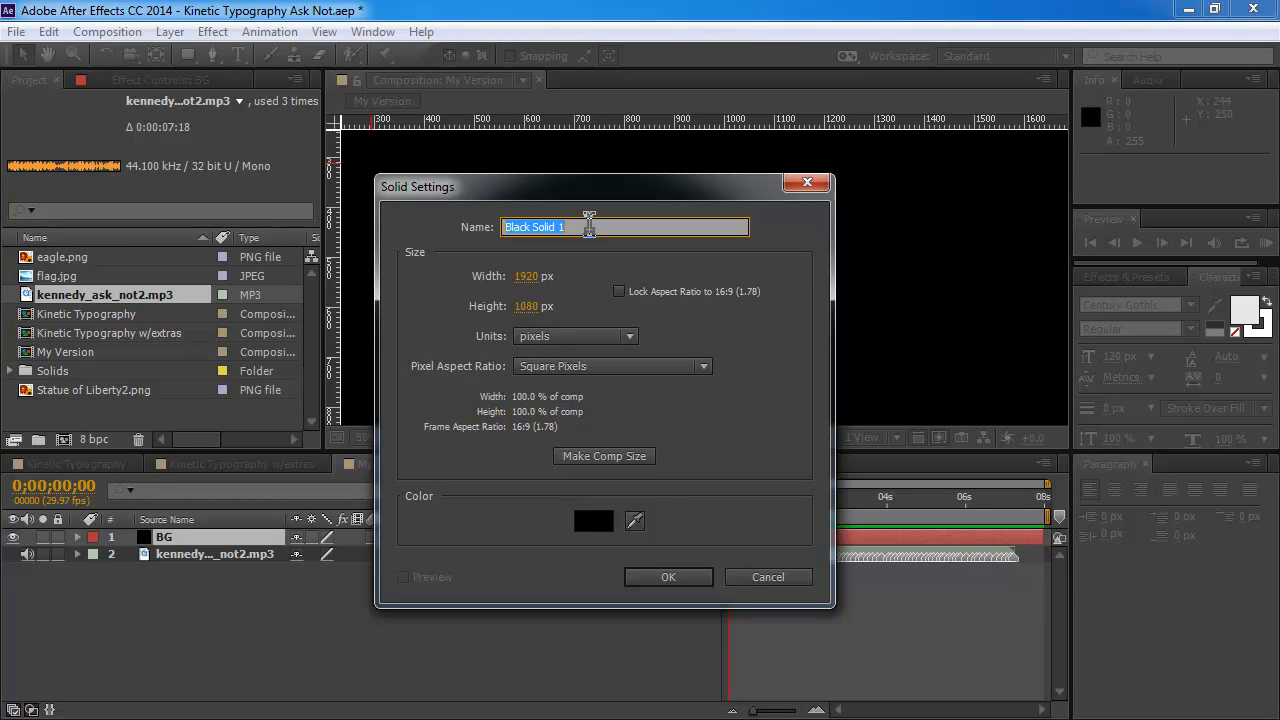
type("Floor")
left_click(592, 520)
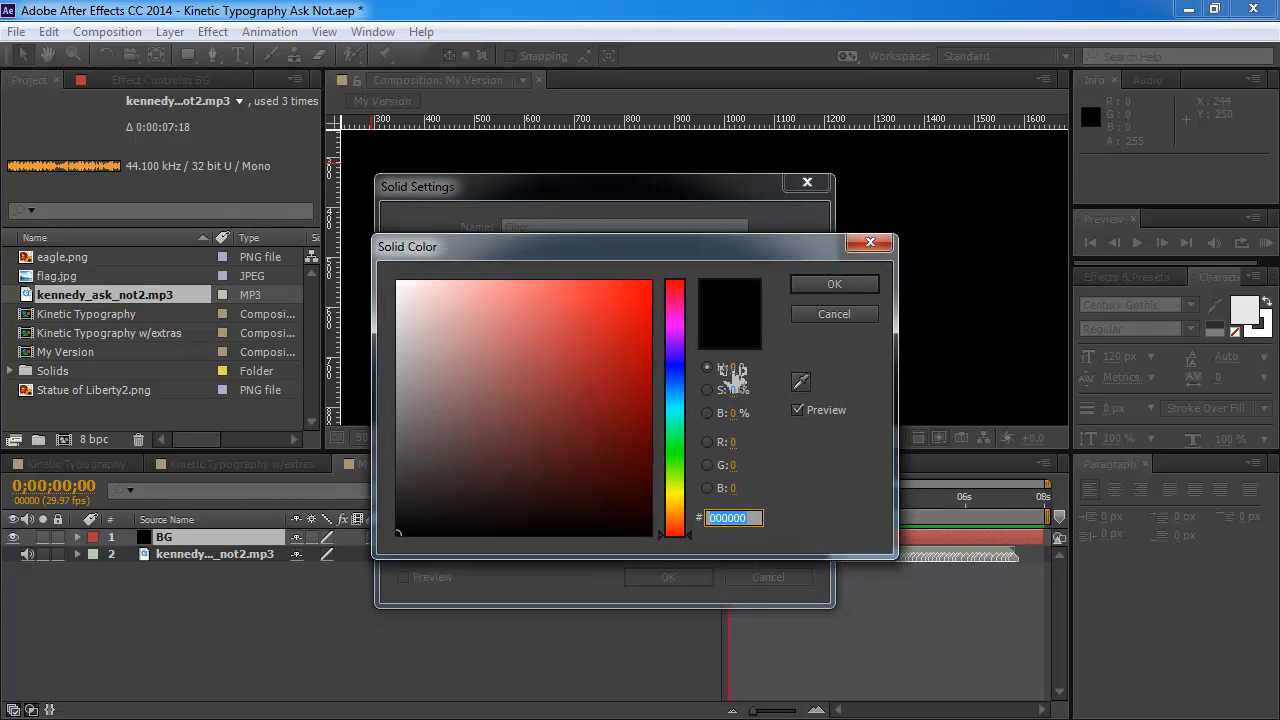
left_click(733, 367)
type("190")
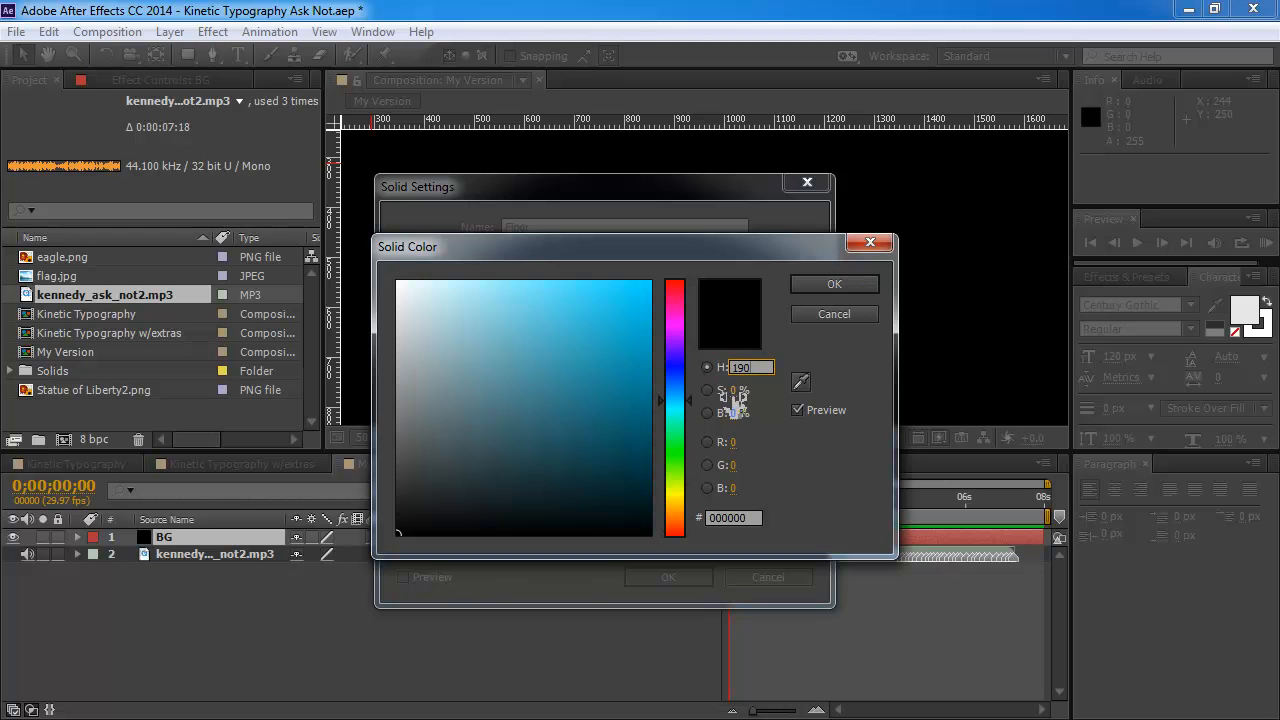
left_click(733, 391)
type("60")
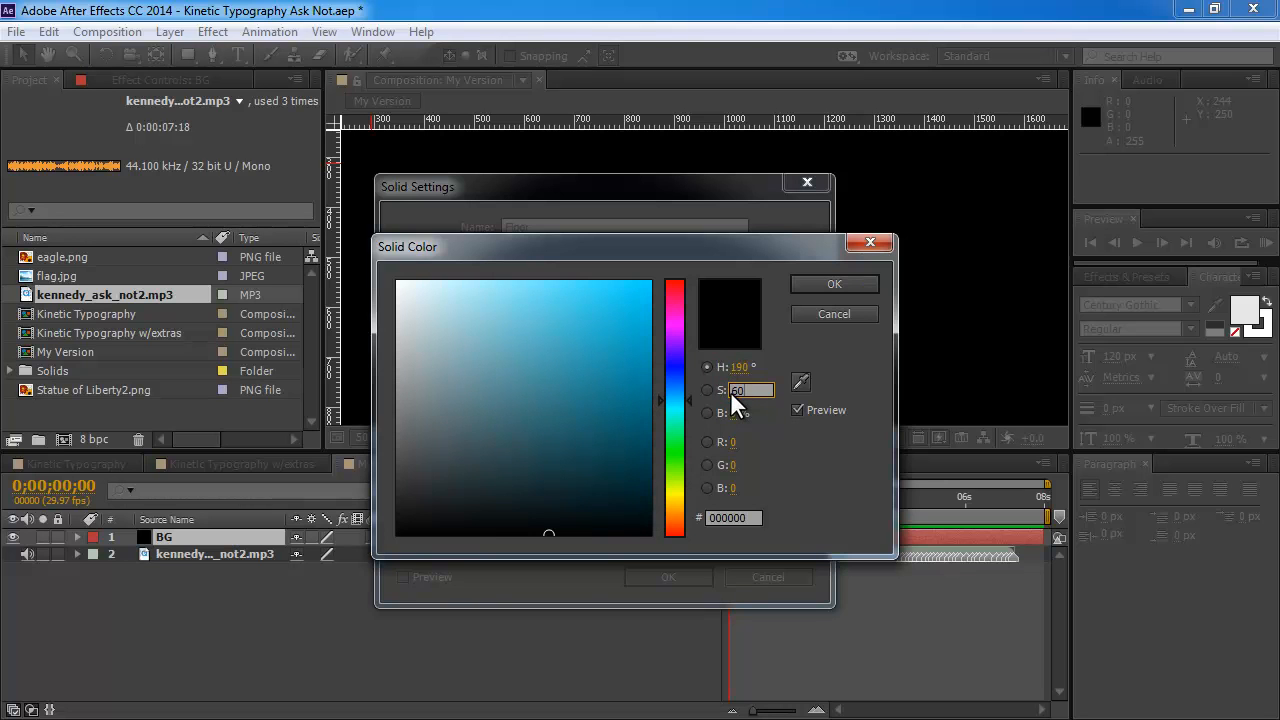
left_click(734, 413)
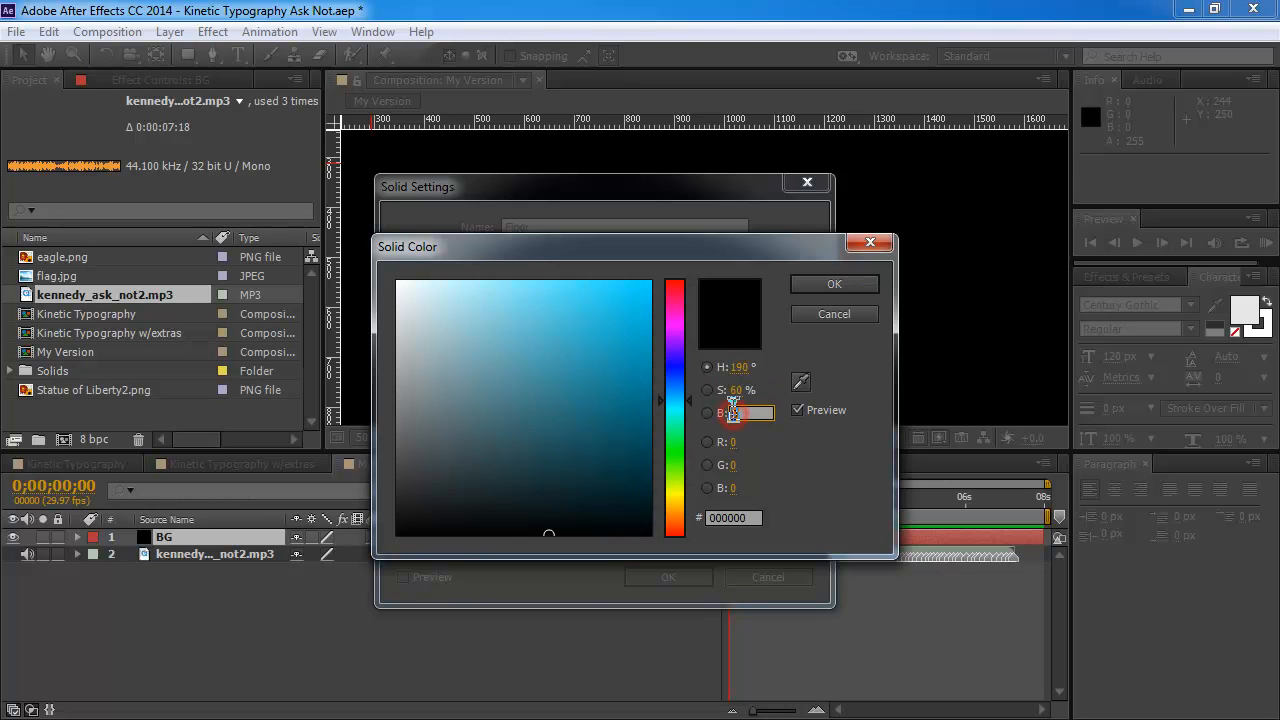
type("15")
left_click(842, 284)
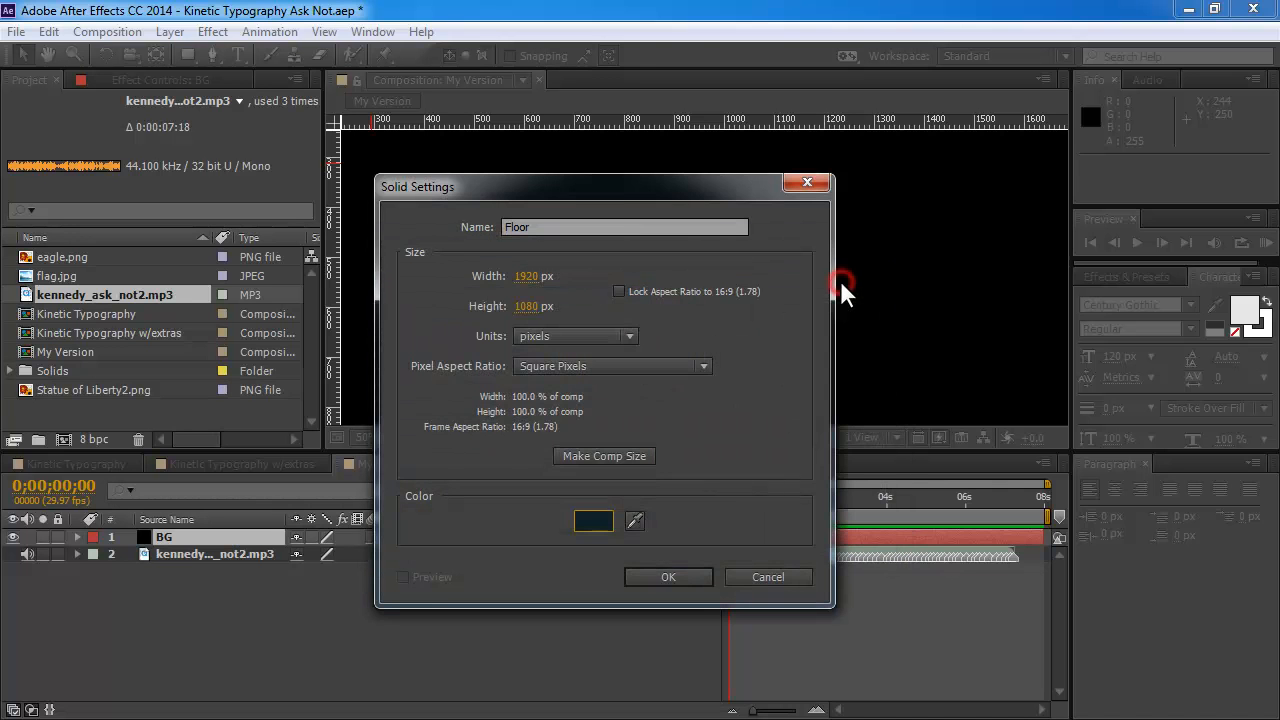
left_click(666, 577)
- Draw an elliptical mask about 2848 by 968 px on the Floor layer, from mid-height down past the frame's lower and side edges
key("comma")
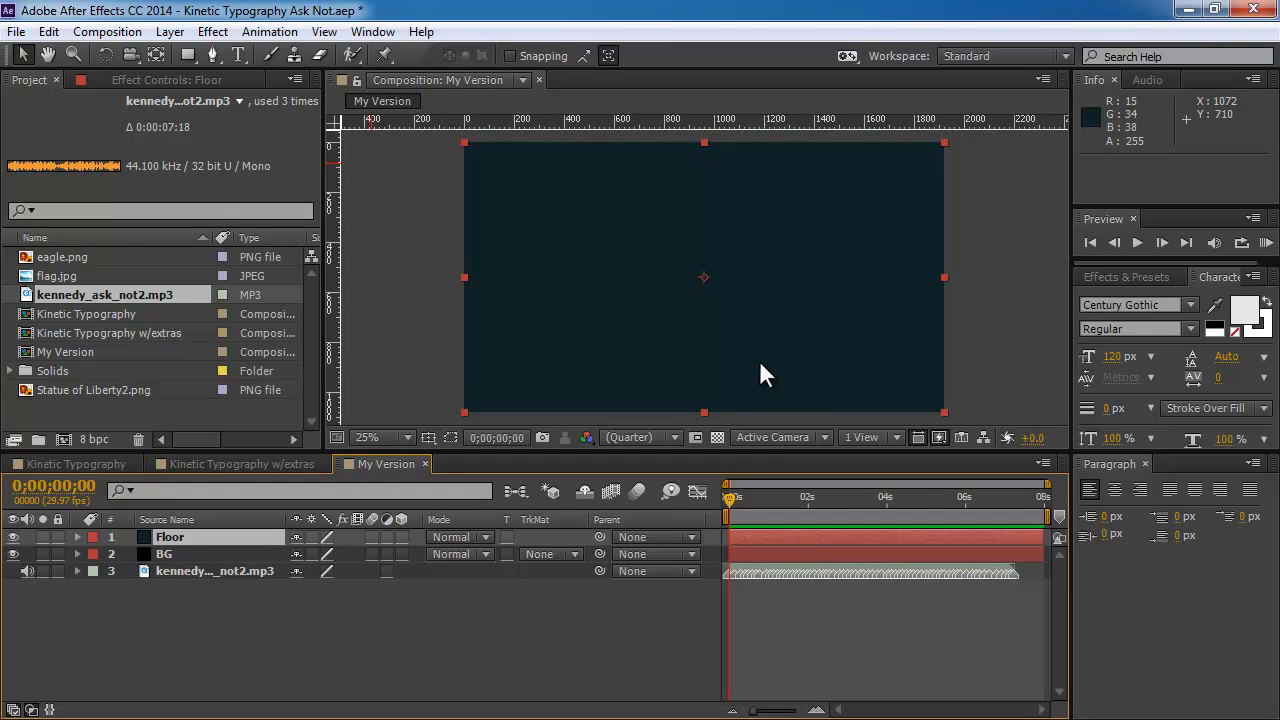
key("comma")
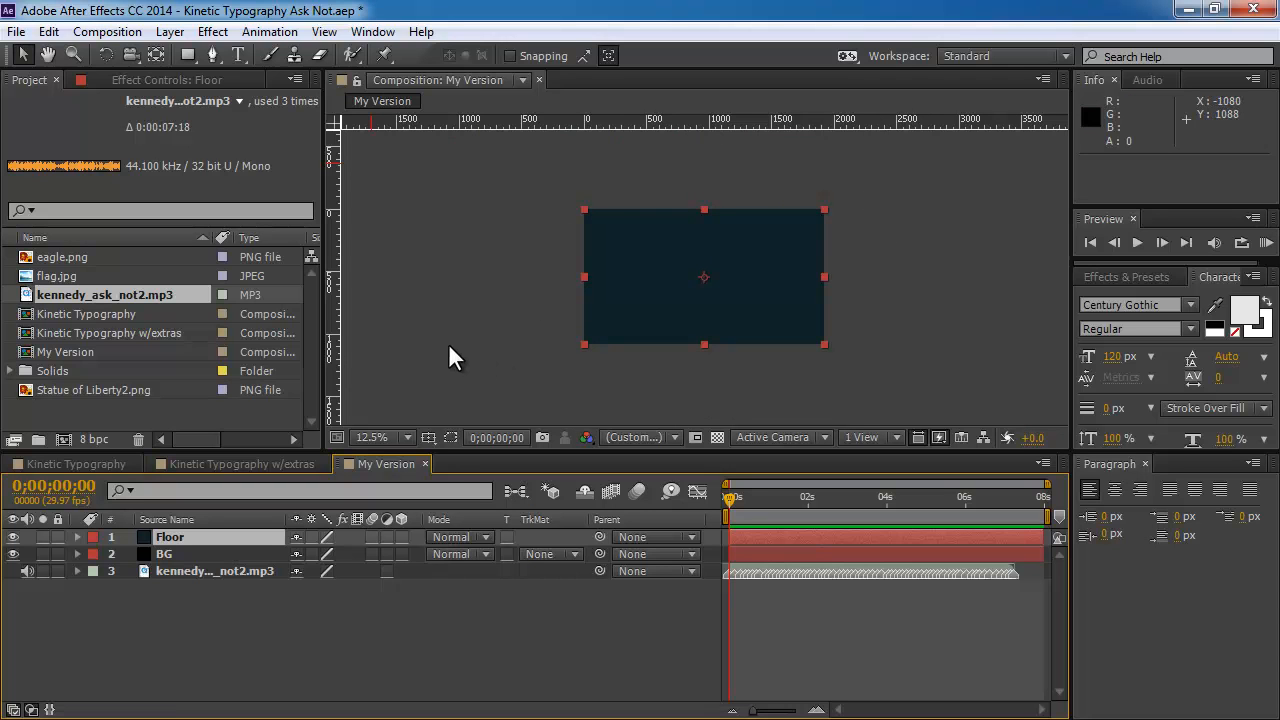
left_click(187, 56)
left_click(187, 56)
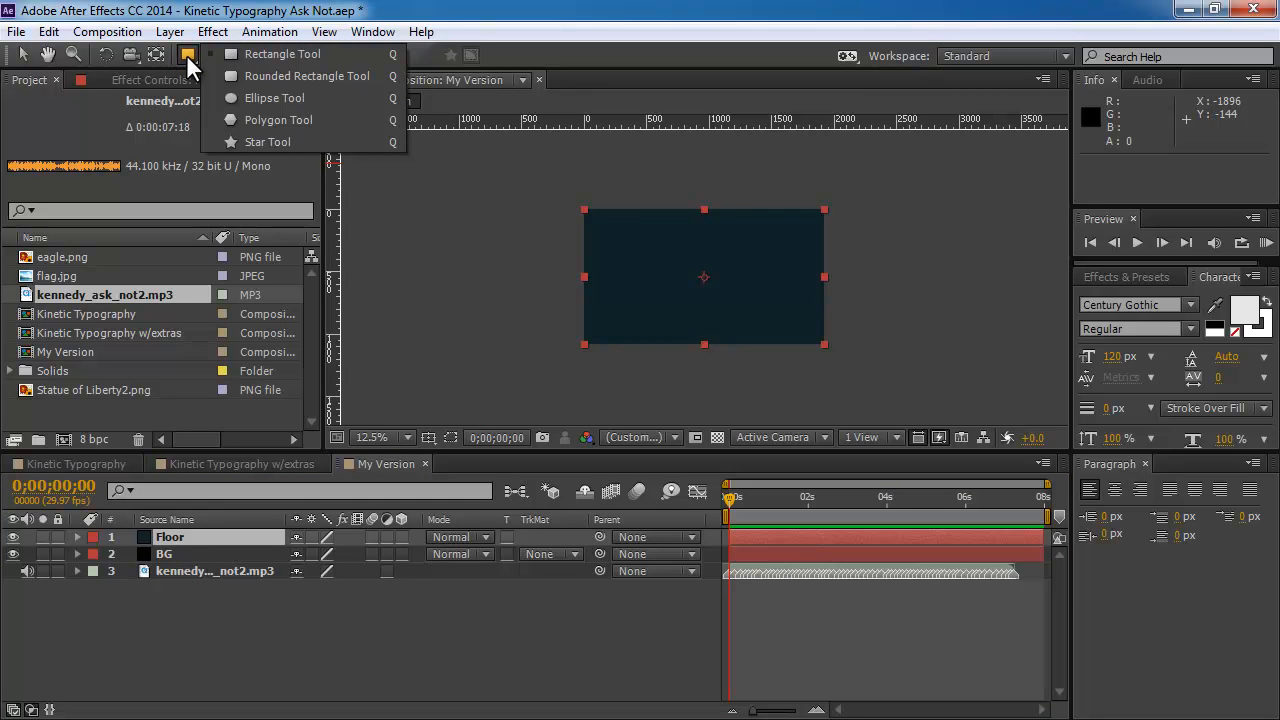
left_click(264, 97)
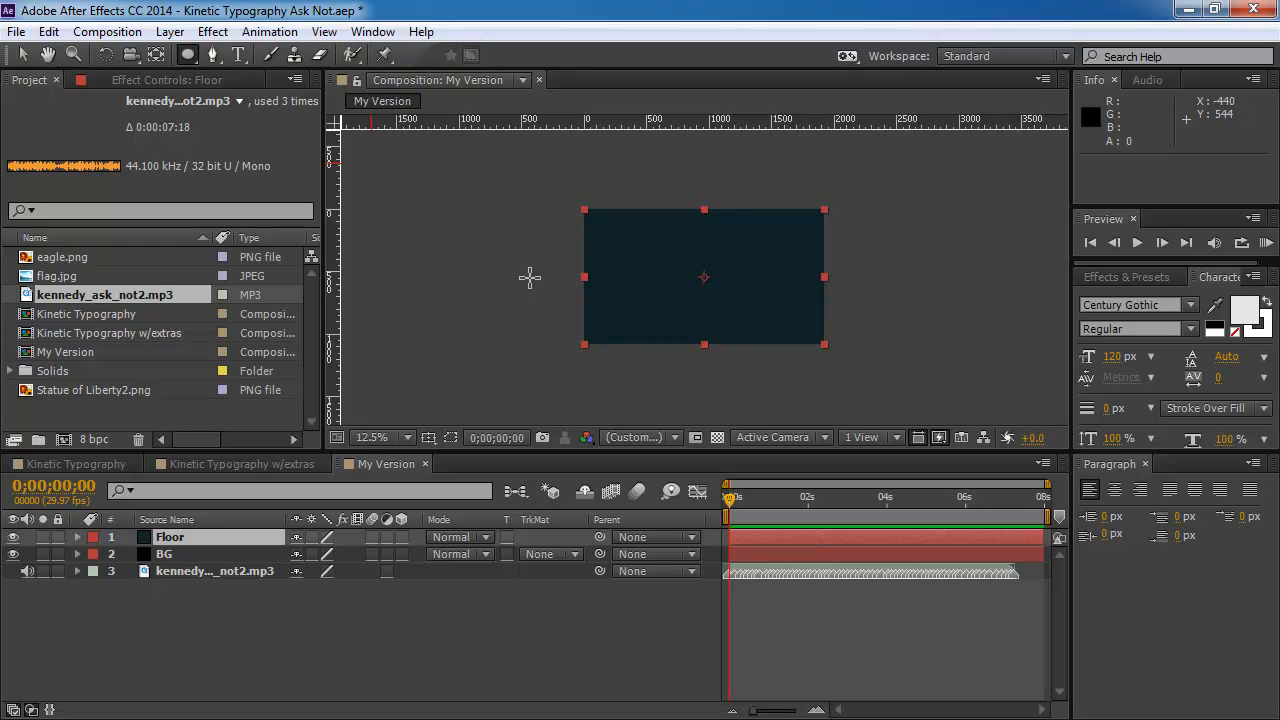
left_click_drag(530, 277, 885, 398)
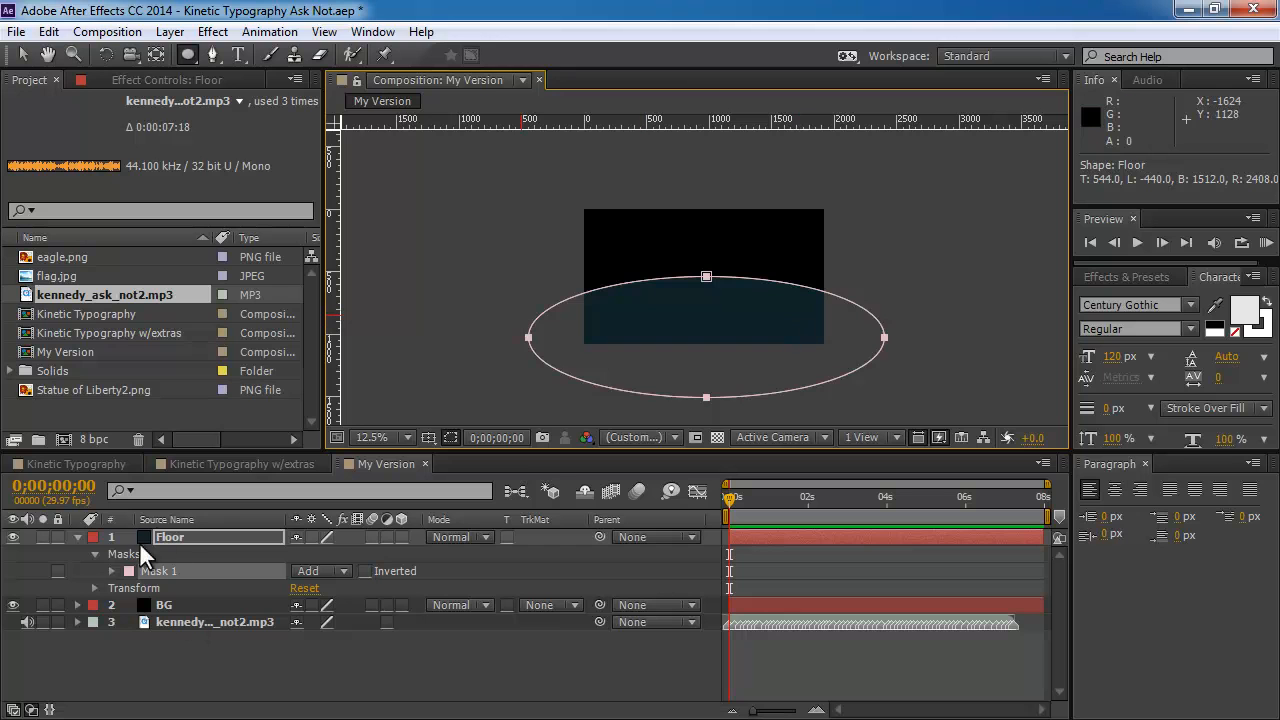
- Set the mask feather of the Floor layer's elliptical mask to 400 pixels
left_click(162, 572)
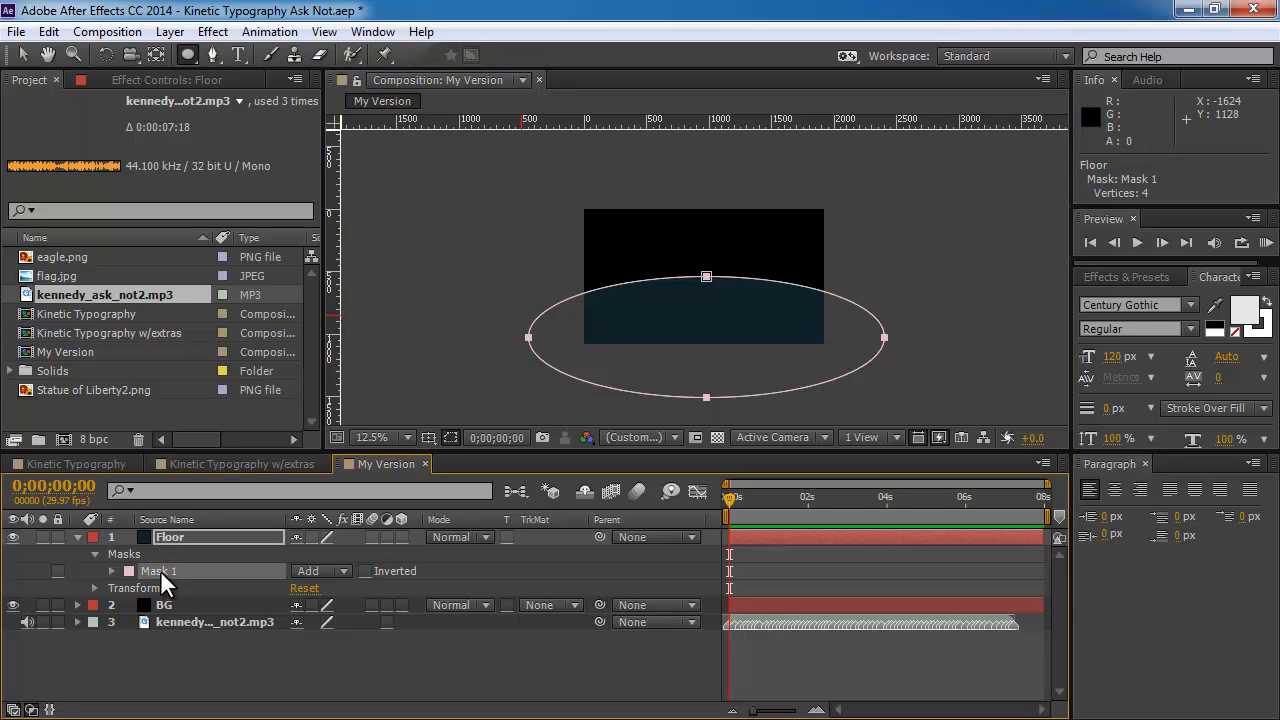
key("f")
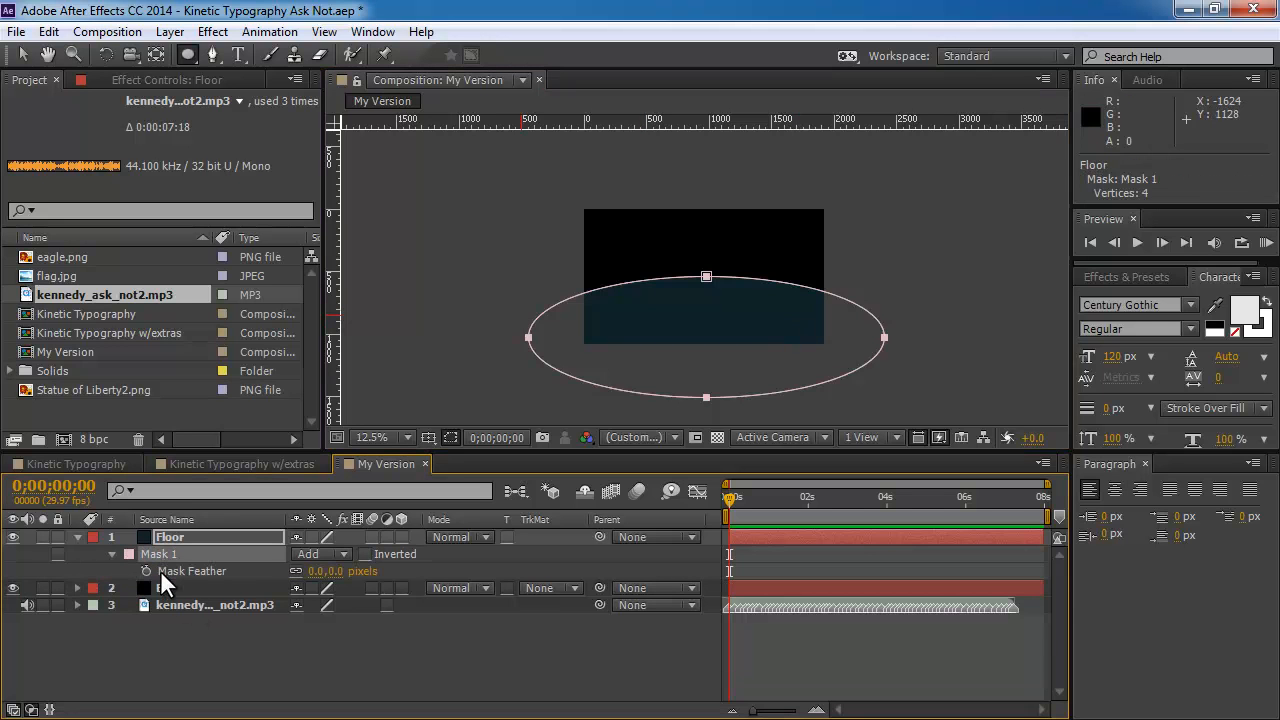
left_click(320, 571)
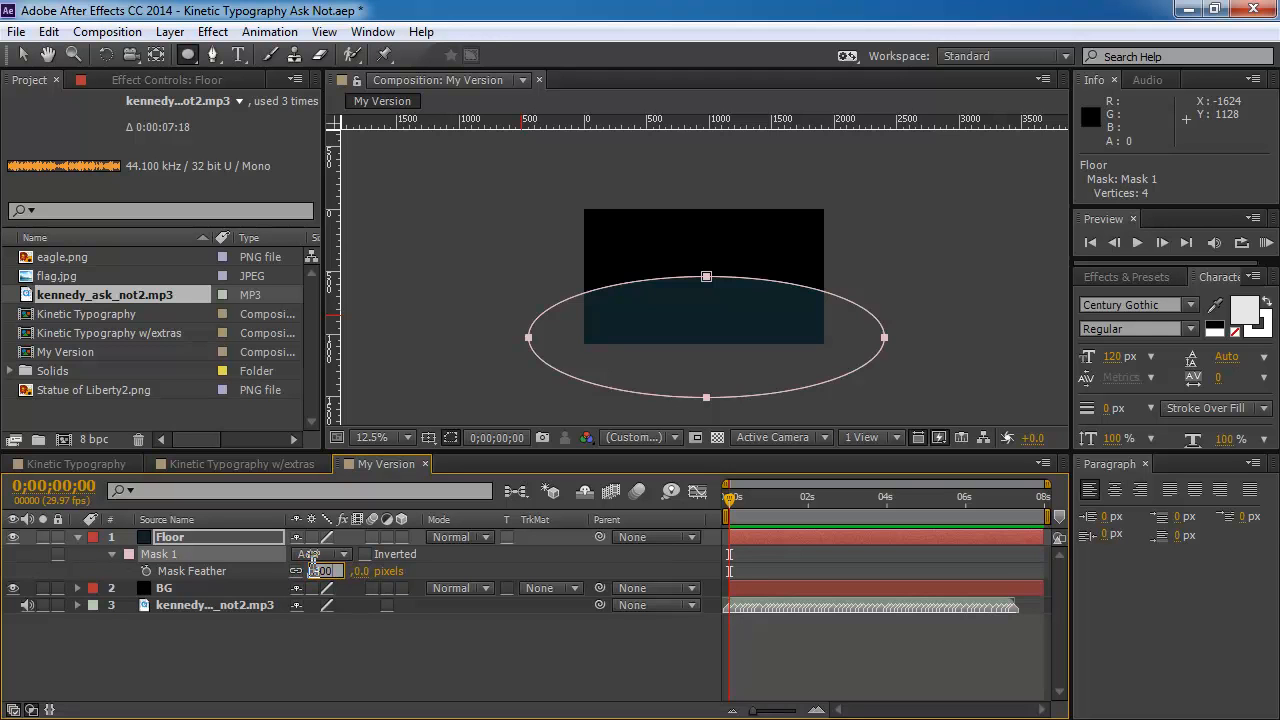
type("400")
key("Return")
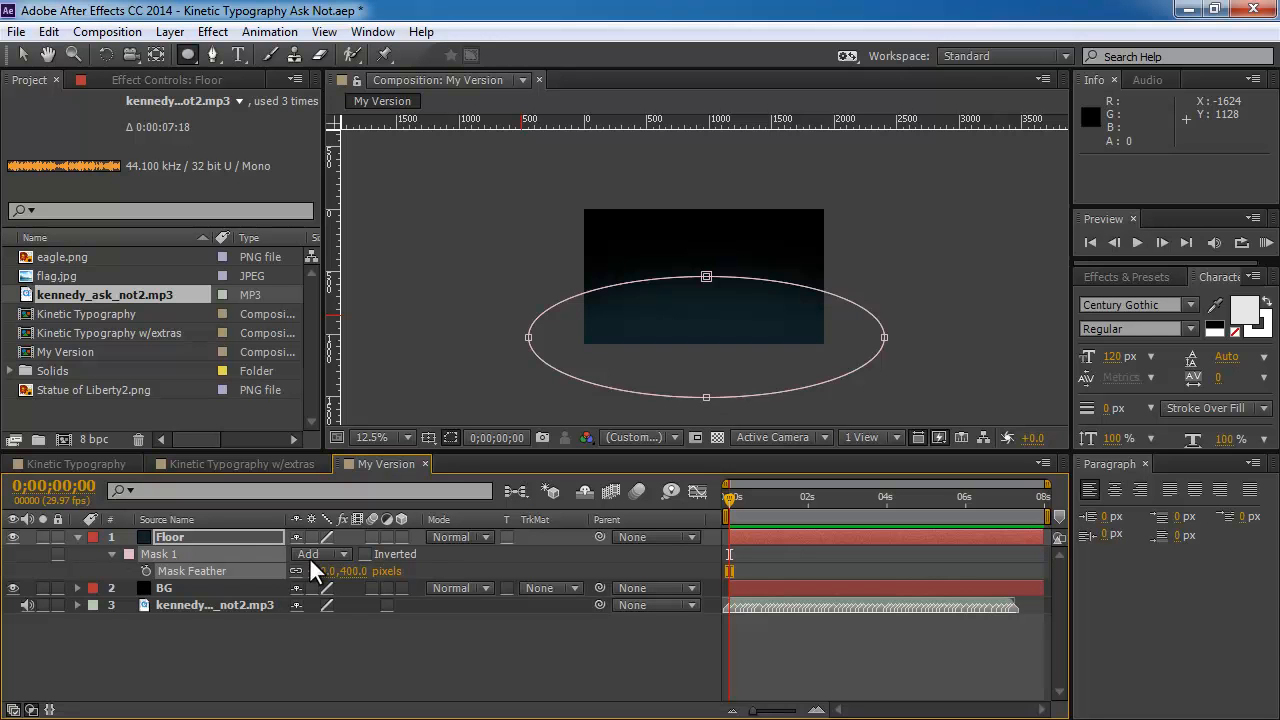
- Add Statue of Liberty2.png as the uppermost layer and move it right and slightly down to about 1192, 604
left_click_drag(57, 389, 175, 540)
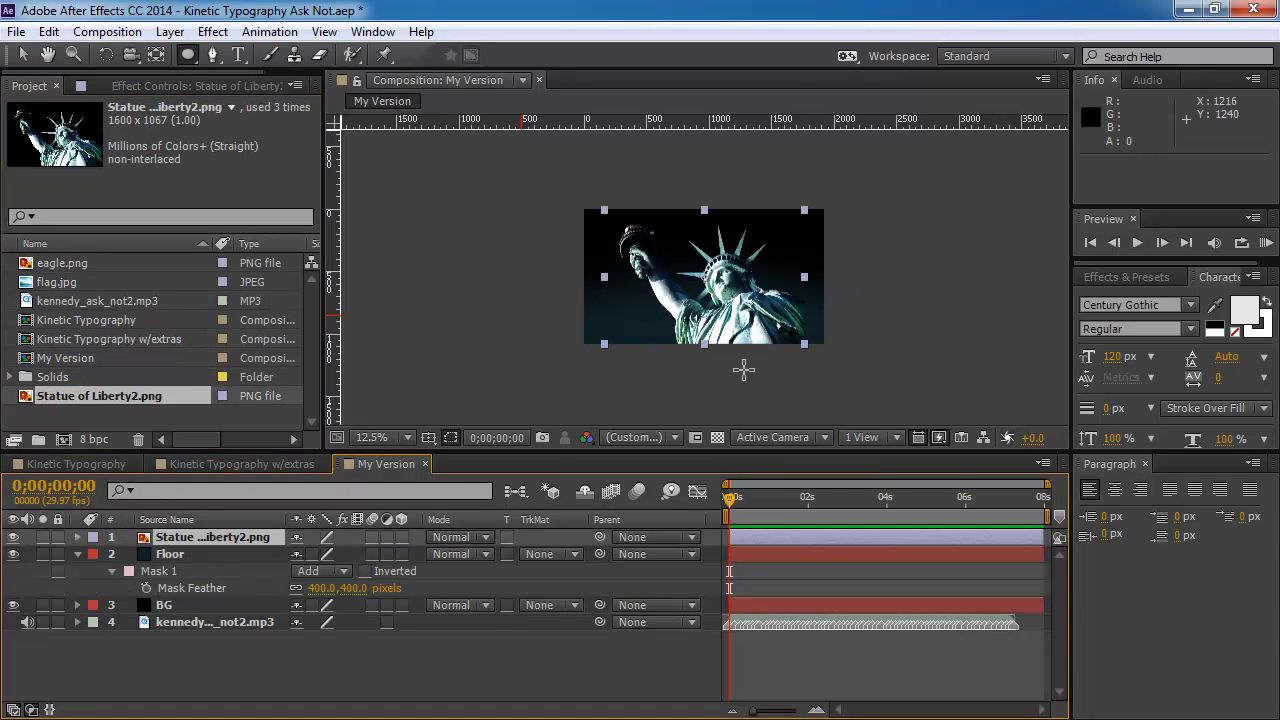
left_click(23, 55)
left_click_drag(750, 322, 777, 327)
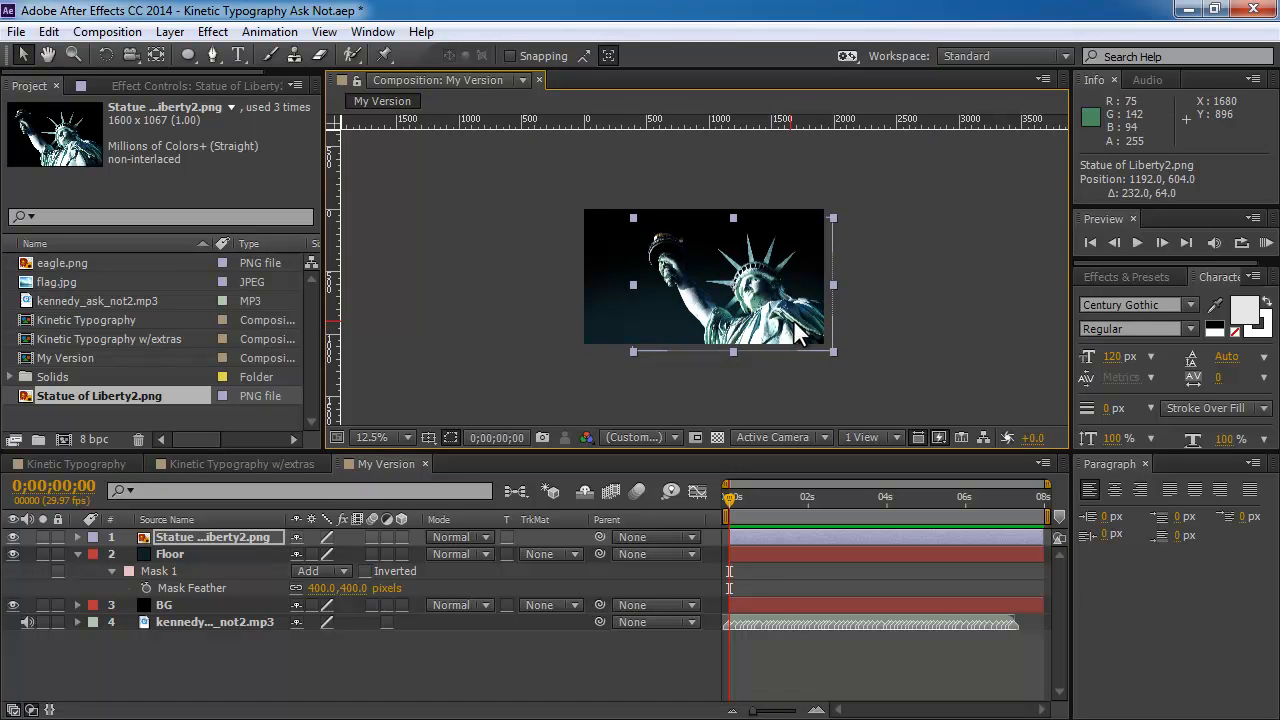
- Find the Fast Blur effect and apply it to the Statue of Liberty2.png layer
key("period")
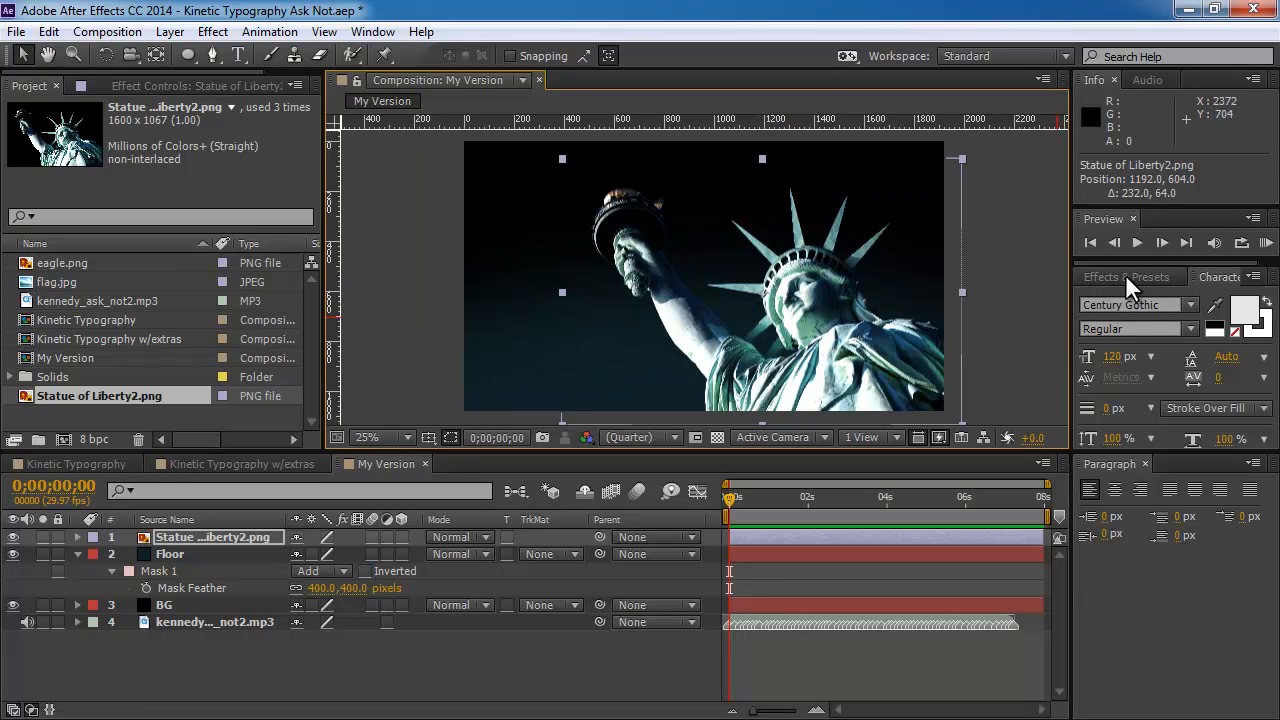
left_click(1124, 278)
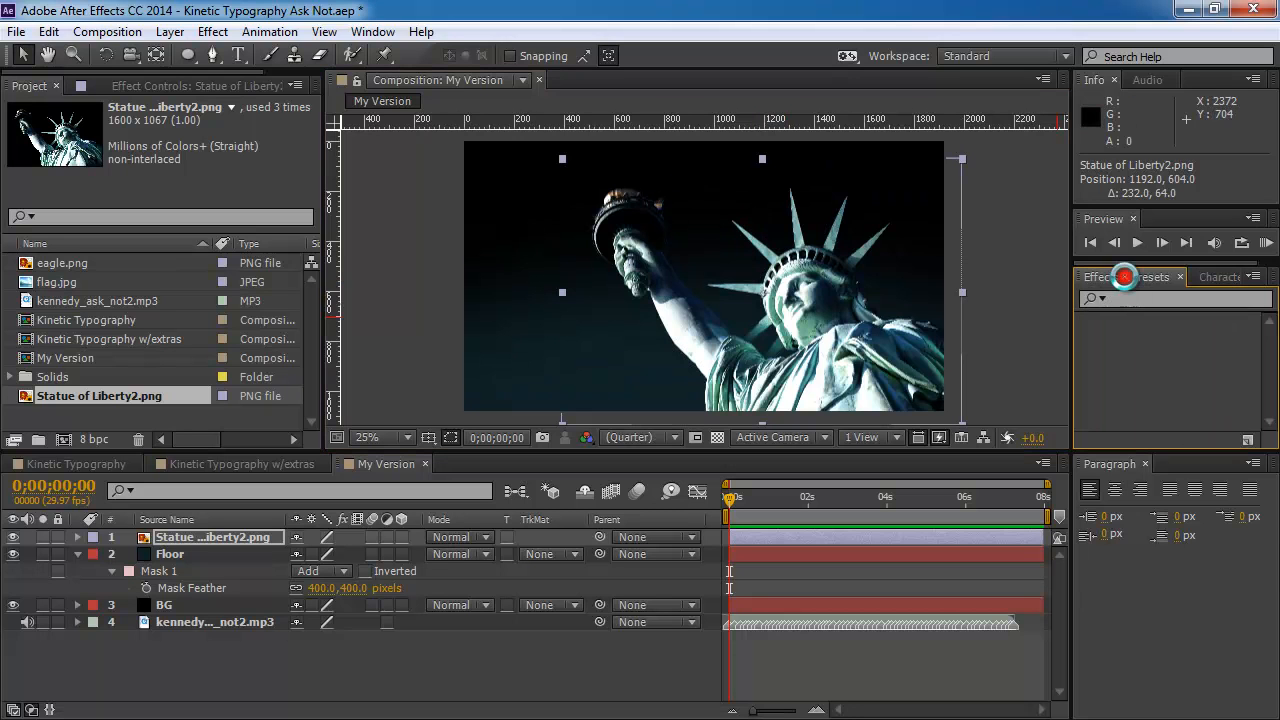
left_click(1128, 298)
type("fast b")
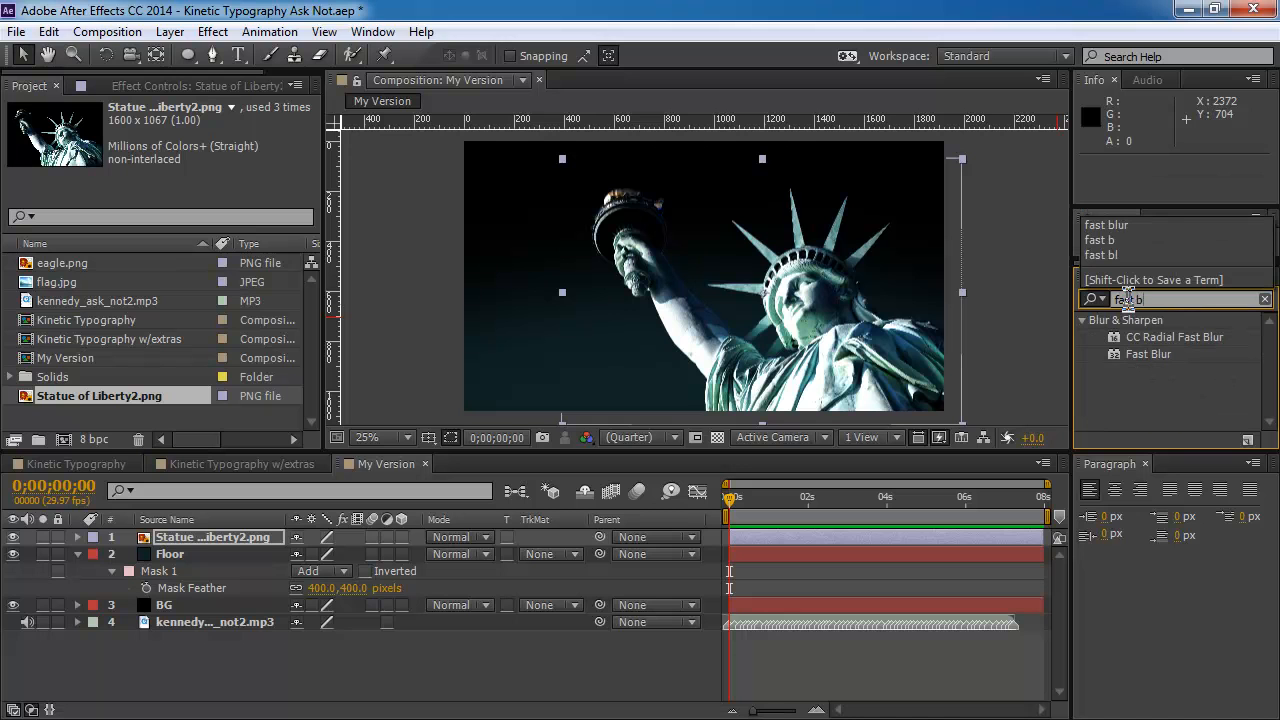
left_click_drag(1135, 356, 832, 534)
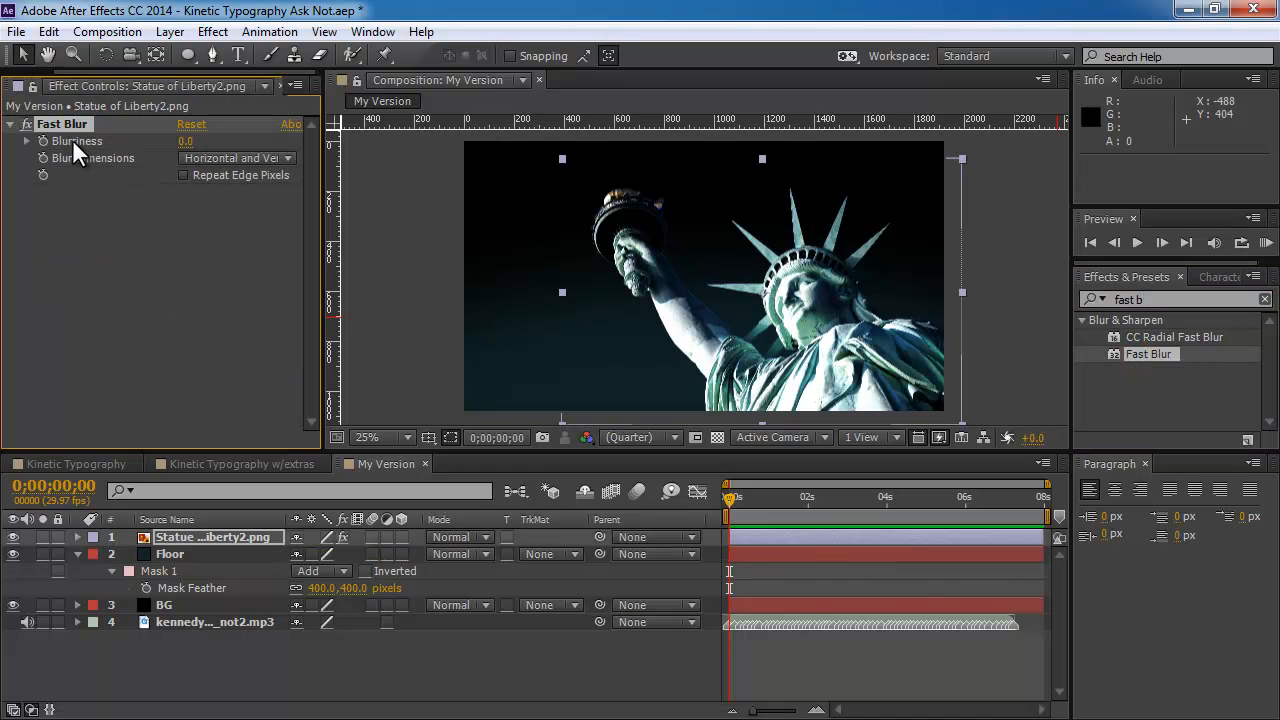
- Set the statue image's Fast Blur blurriness to 20, turn on Repeat Edge Pixels, and collapse the Floor layer's properties
left_click(186, 143)
type("20")
key("Return")
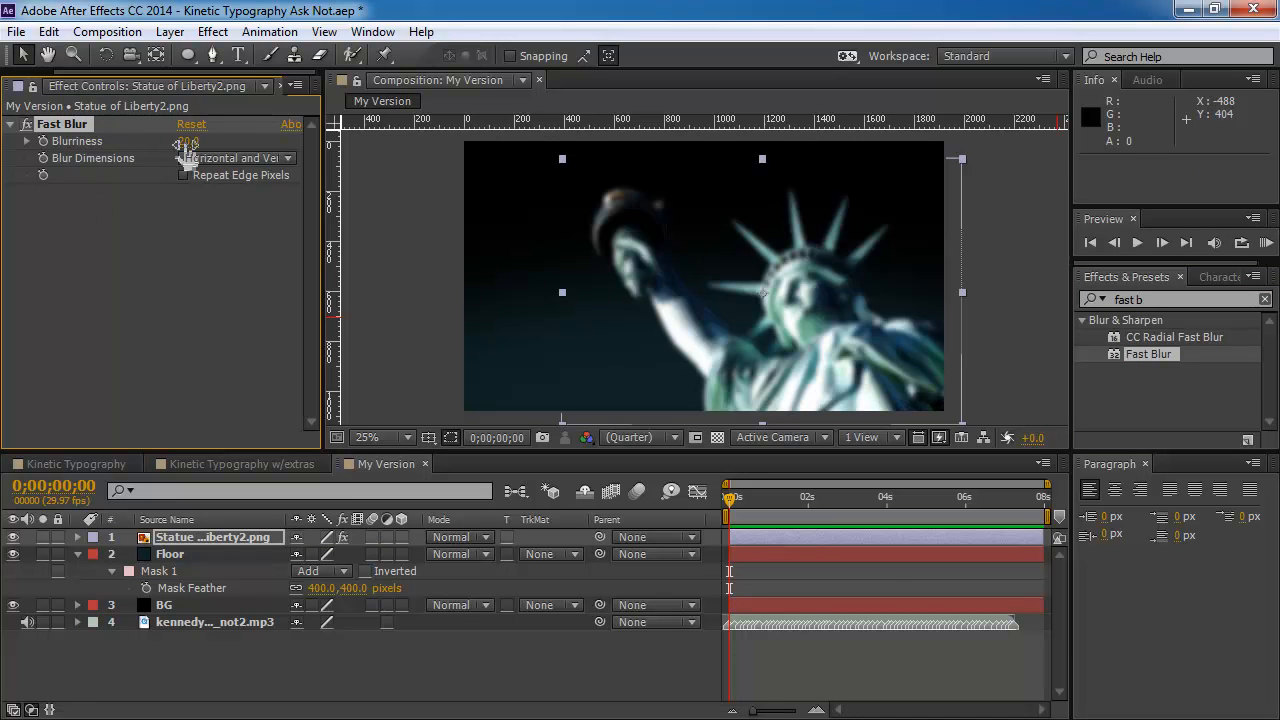
left_click(77, 553)
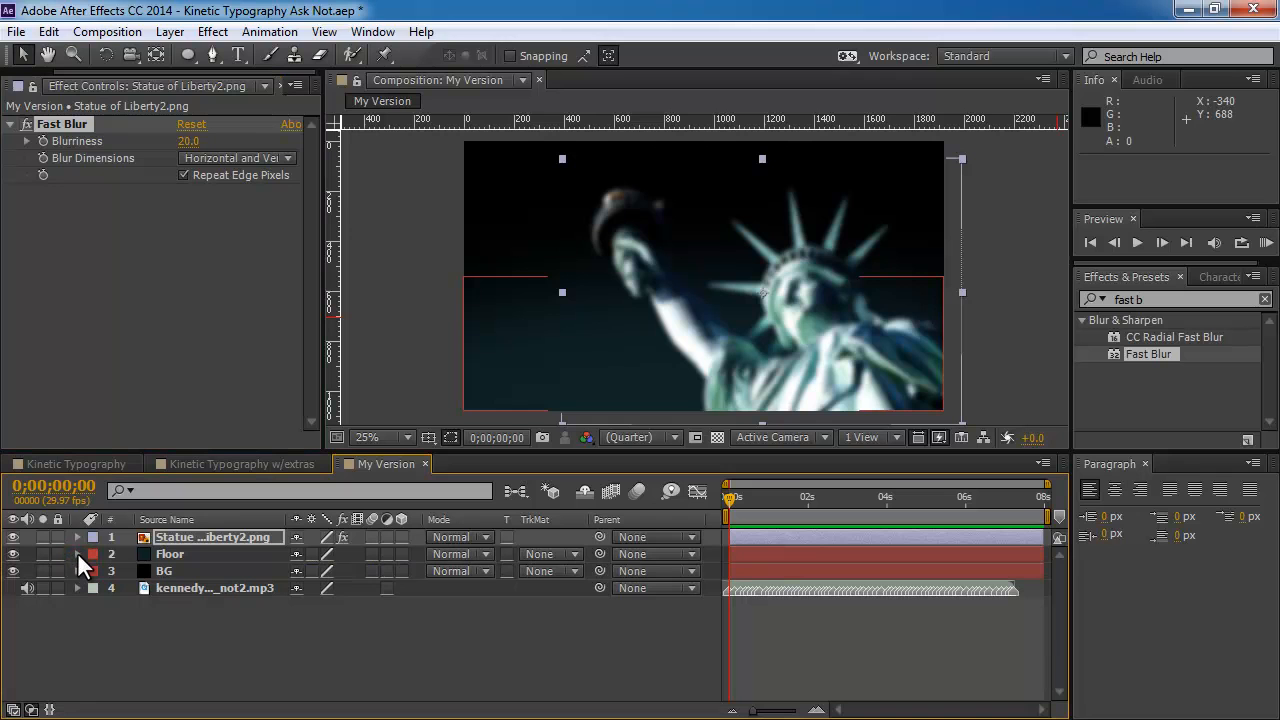
left_click(408, 285)
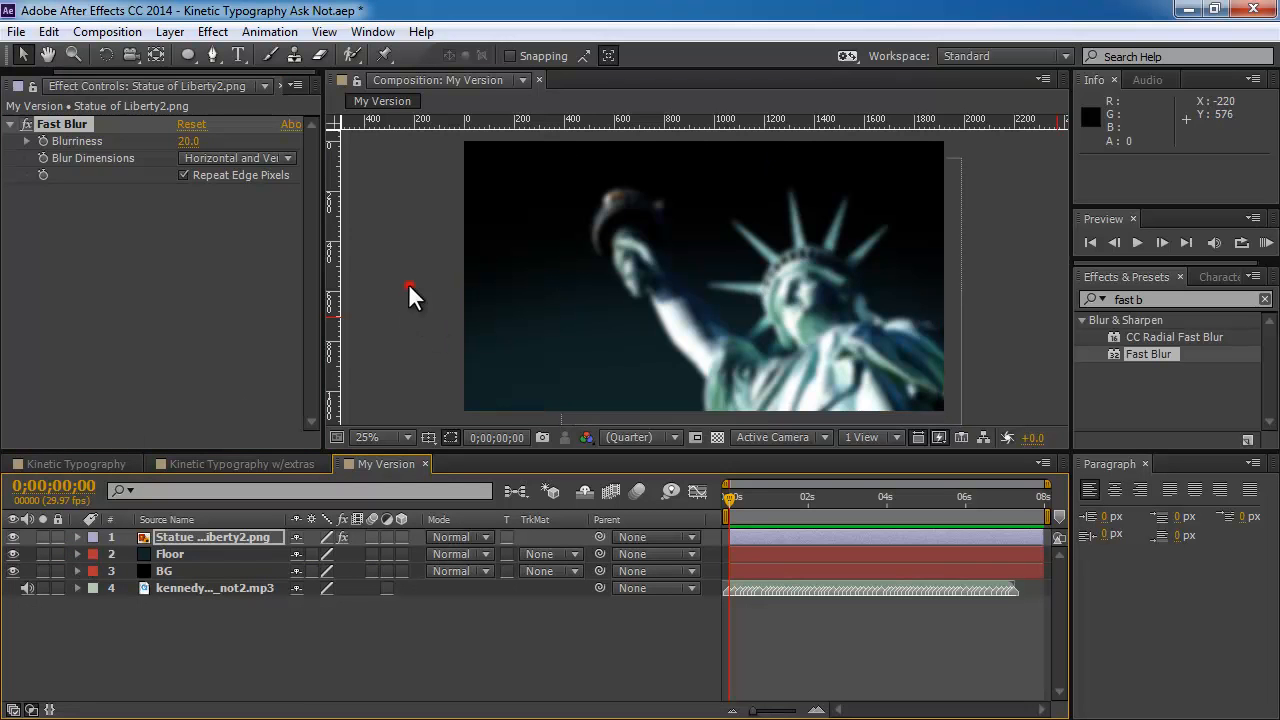
- Start a new text layer over the statue's raised arm and set its text color to hue 175, saturation 25, brightness 55
left_click(234, 52)
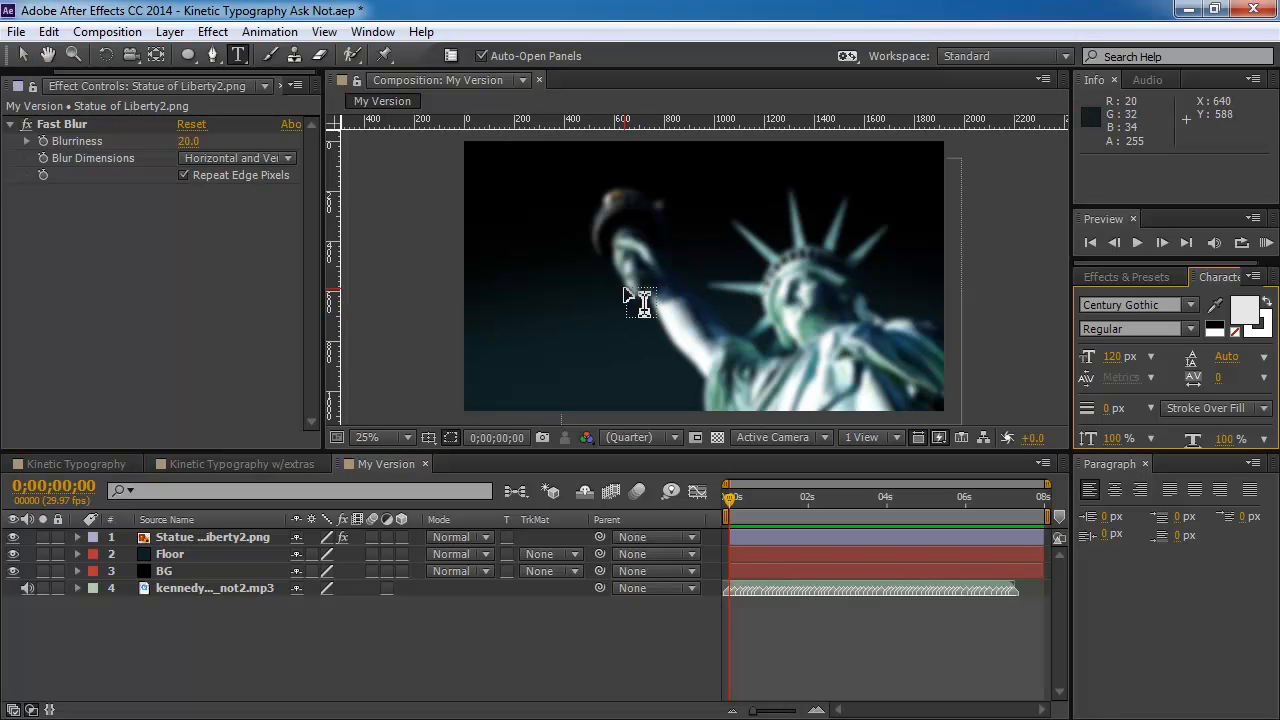
left_click(624, 288)
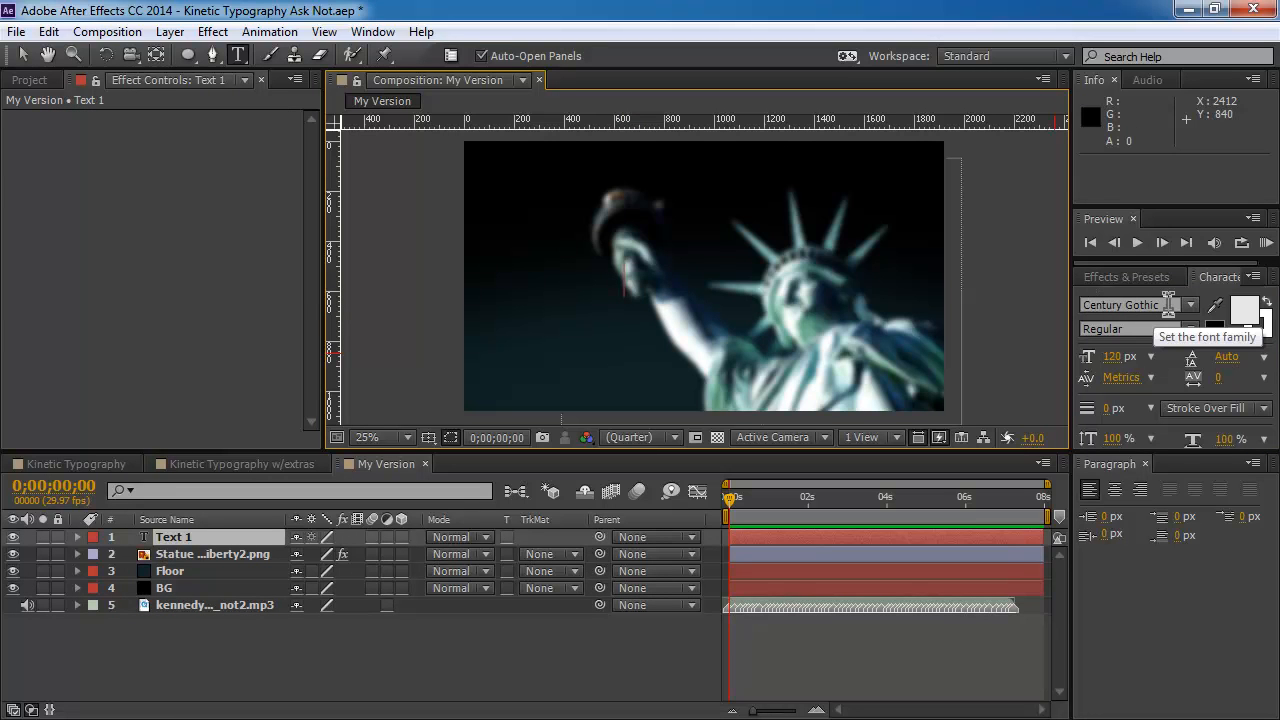
left_click(1238, 314)
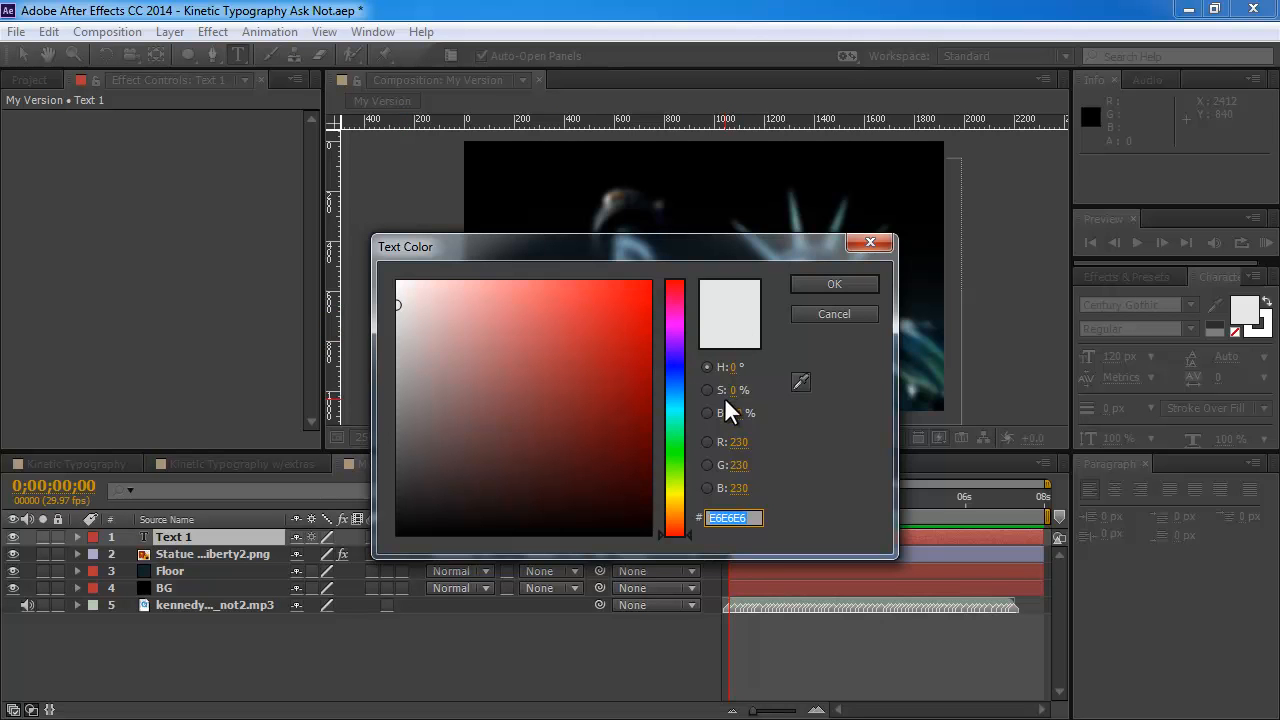
left_click(731, 368)
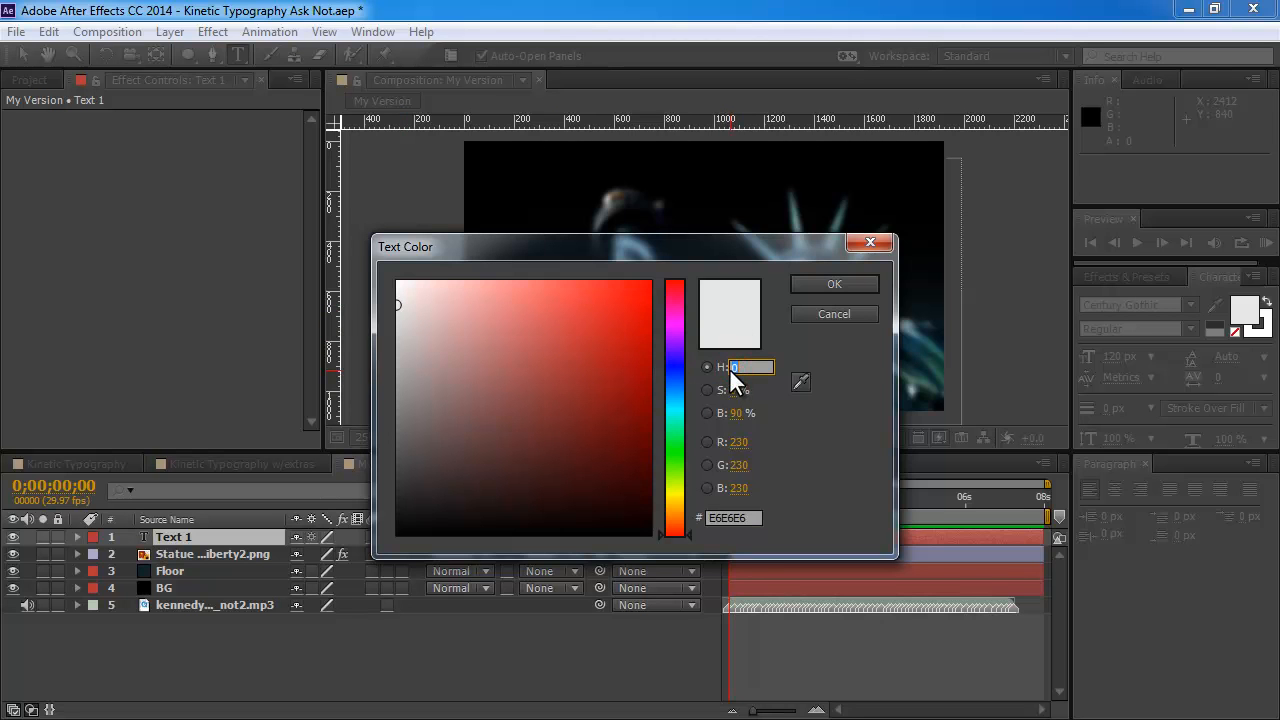
type("175")
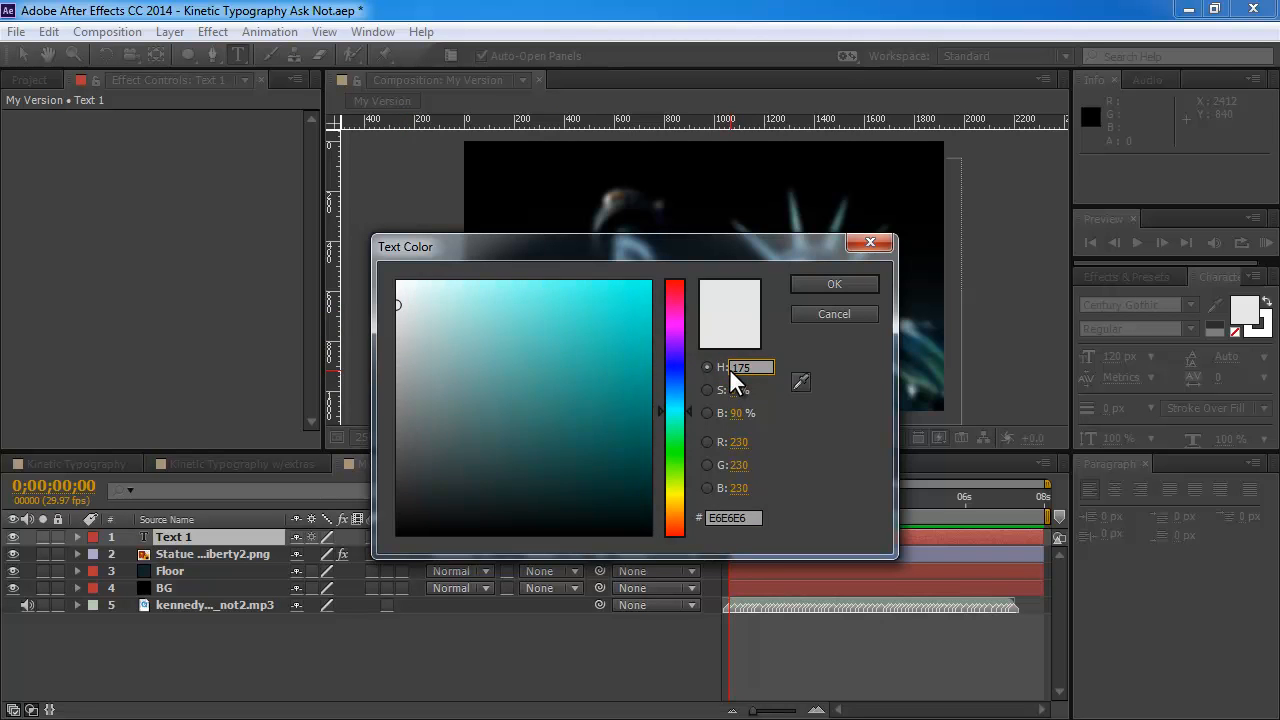
left_click(736, 390)
type("25")
left_click(737, 413)
type("55")
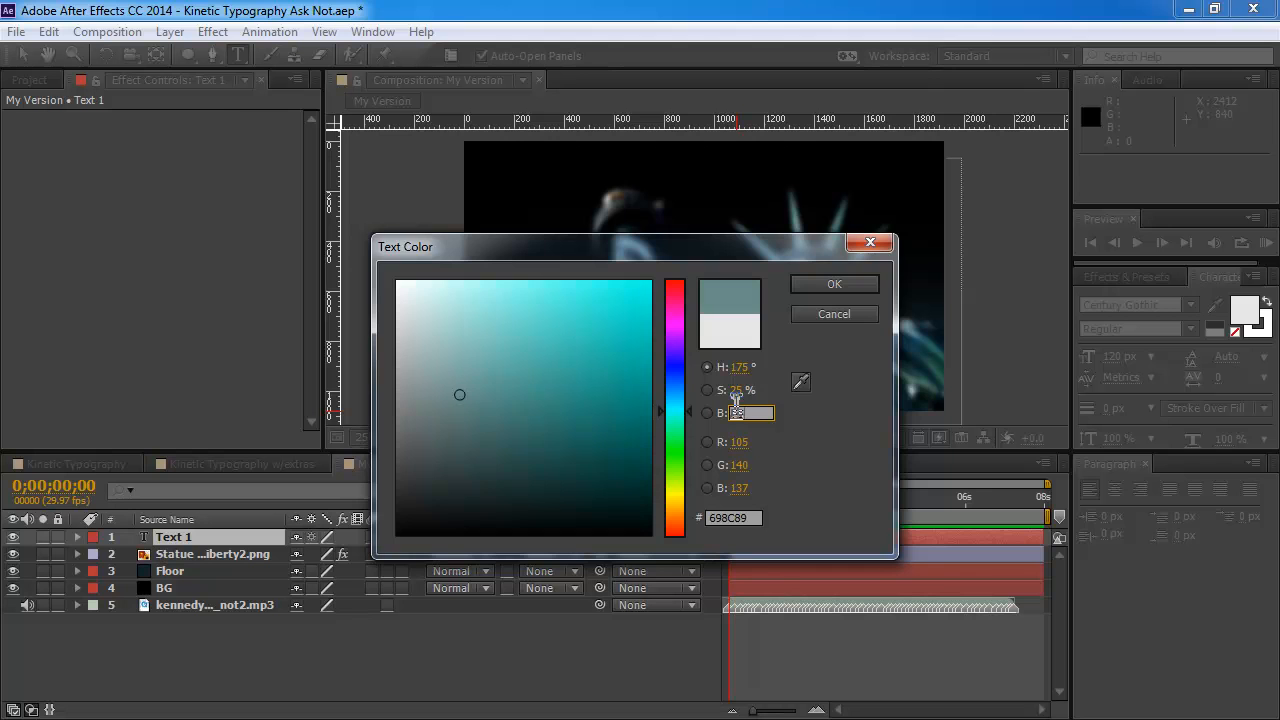
key("Return")
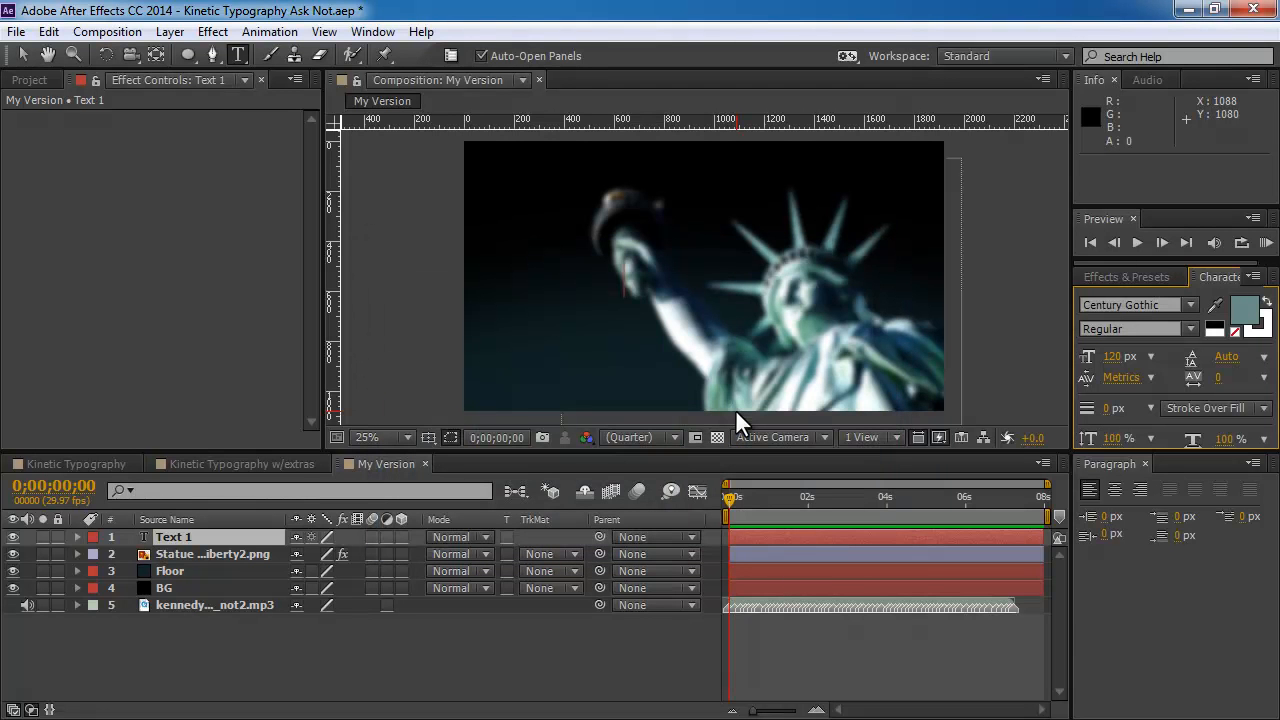
- Enter "ask" as the layer's text and move it right and slightly down to about 868, 620
type("ask")
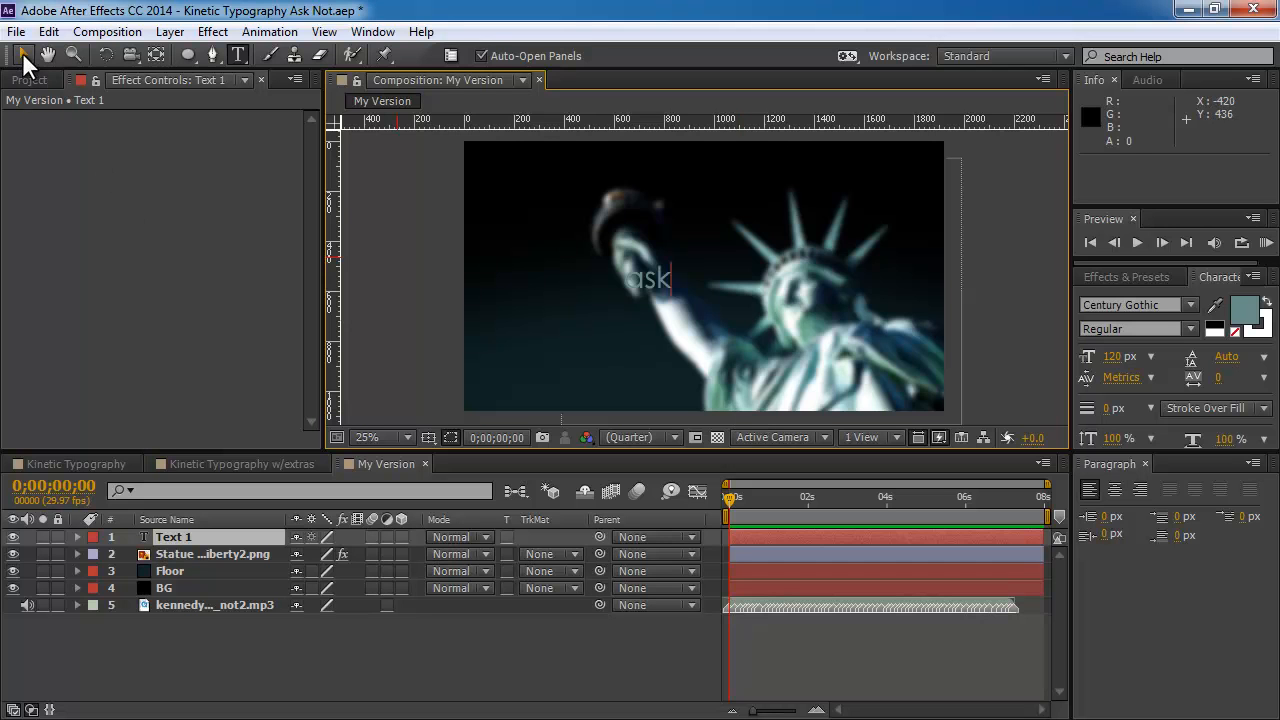
left_click(22, 52)
left_click_drag(664, 278, 717, 297)
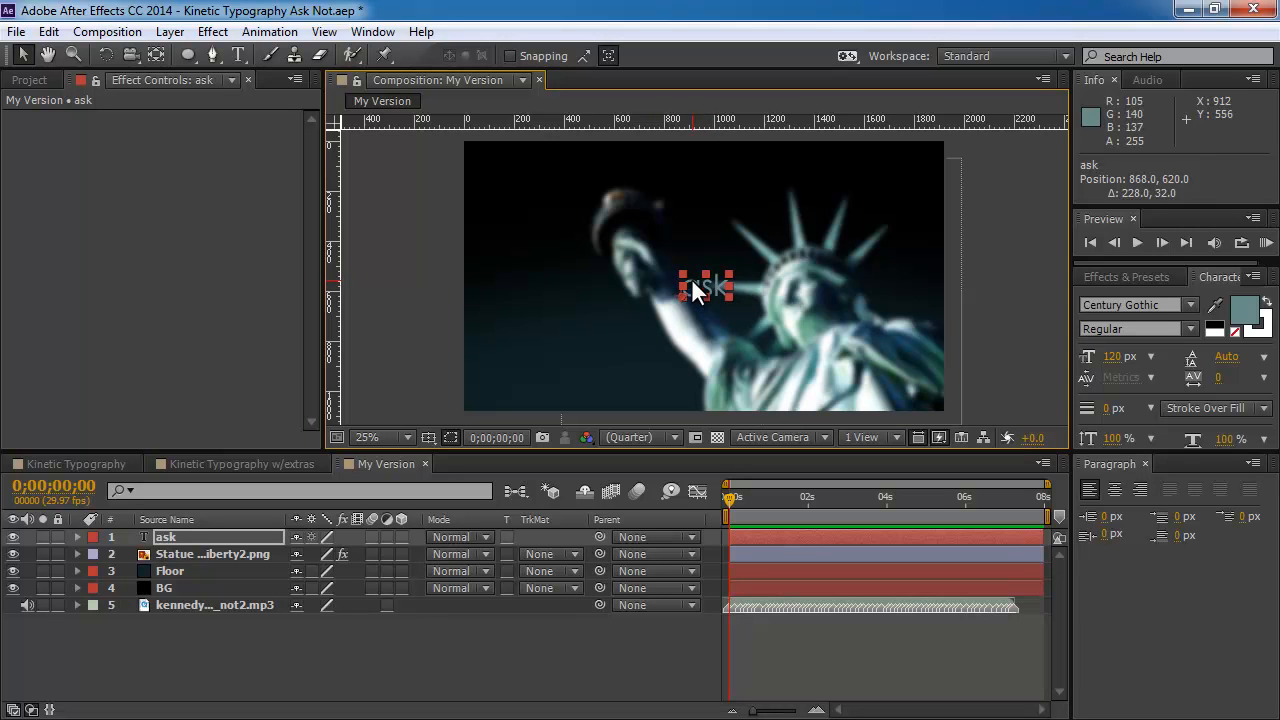
left_click(780, 367)
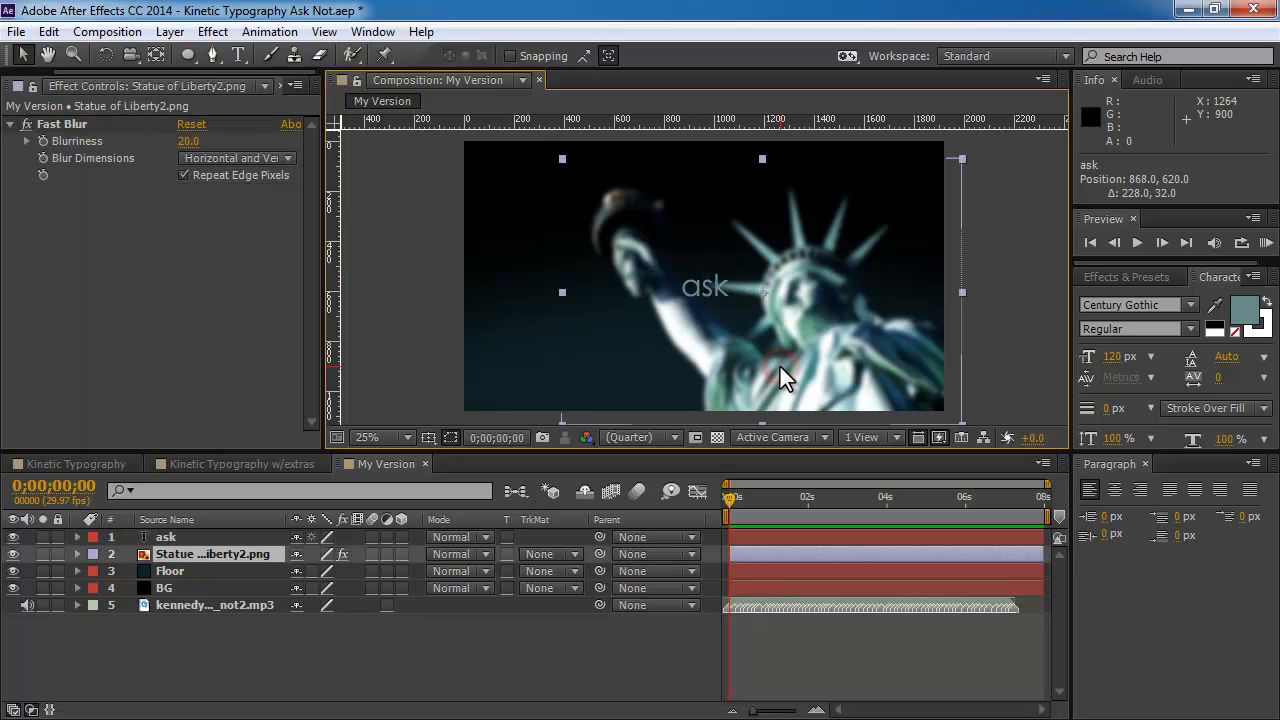
left_click(1004, 366)
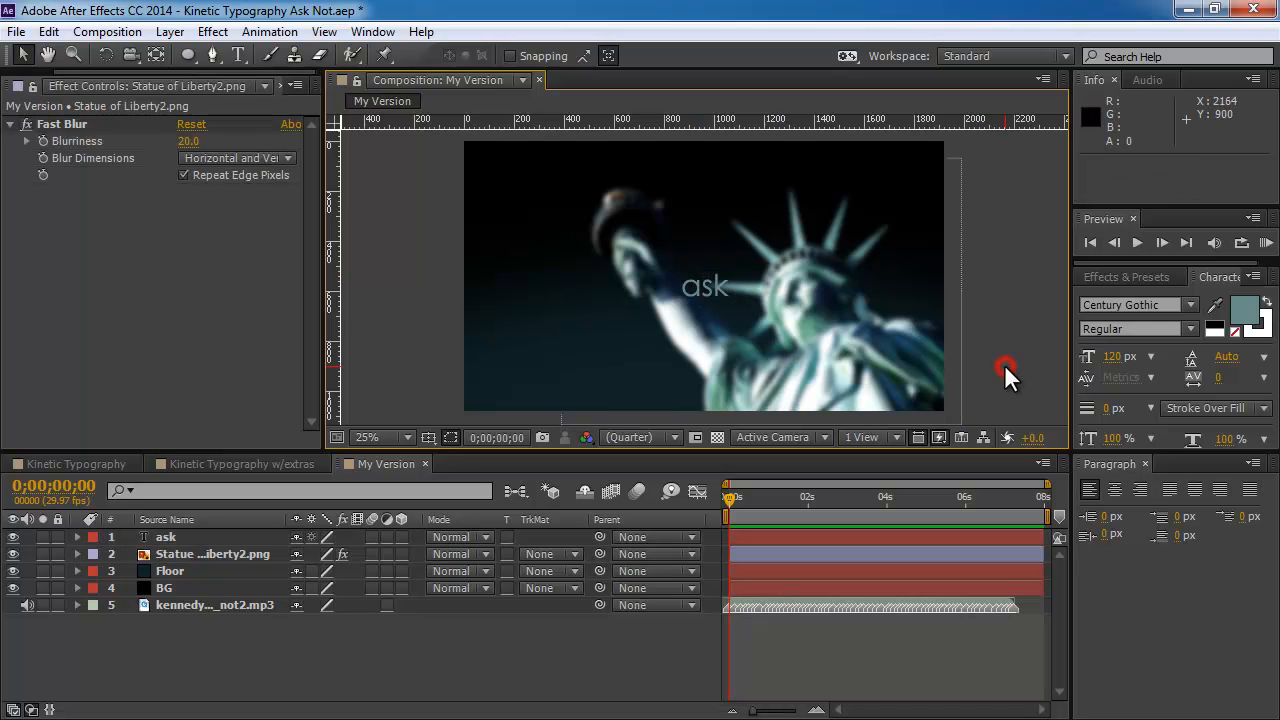
- Add a second text layer reading "not" below and to the right of "ask", and format it in all caps
left_click(237, 54)
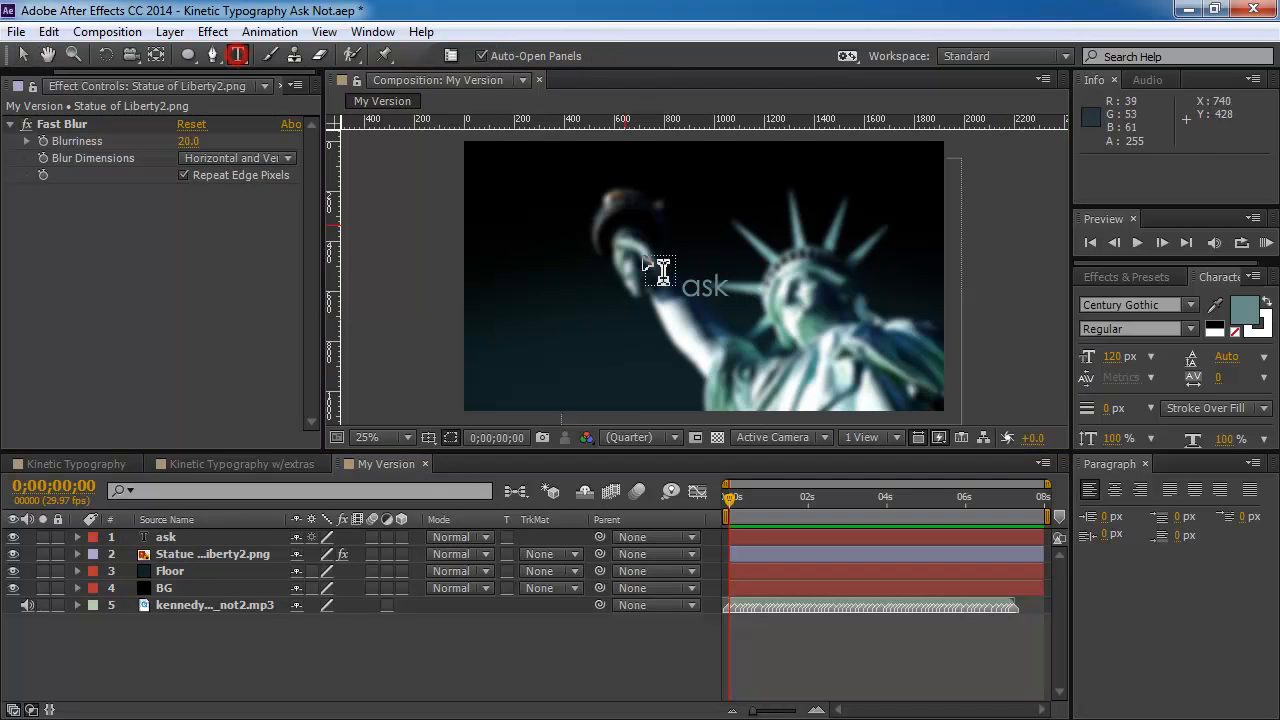
left_click(759, 318)
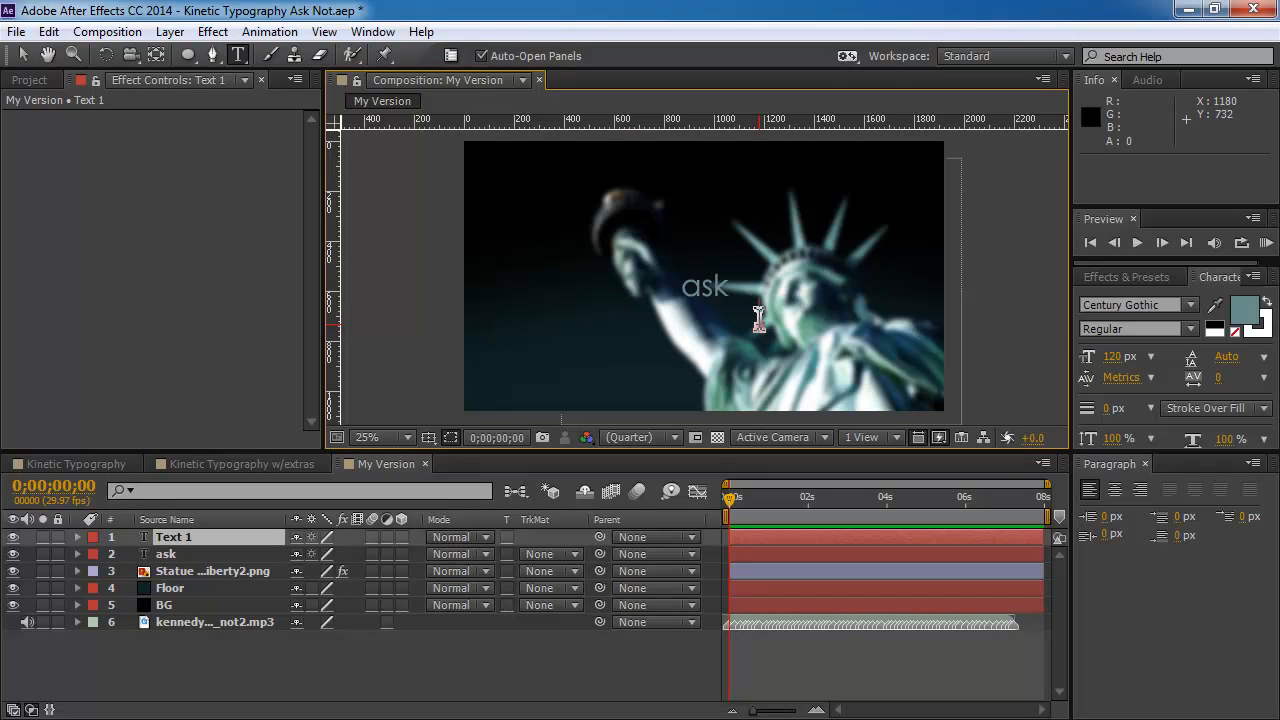
type("no")
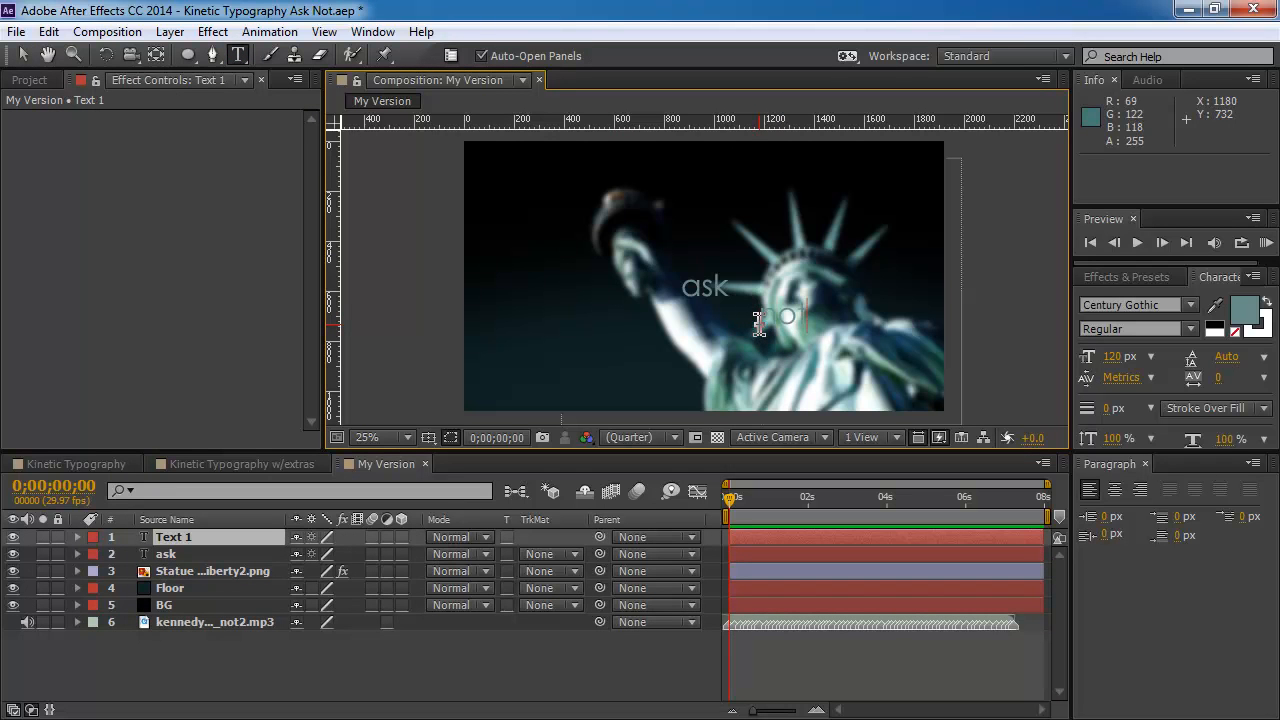
left_click_drag(753, 314, 860, 312)
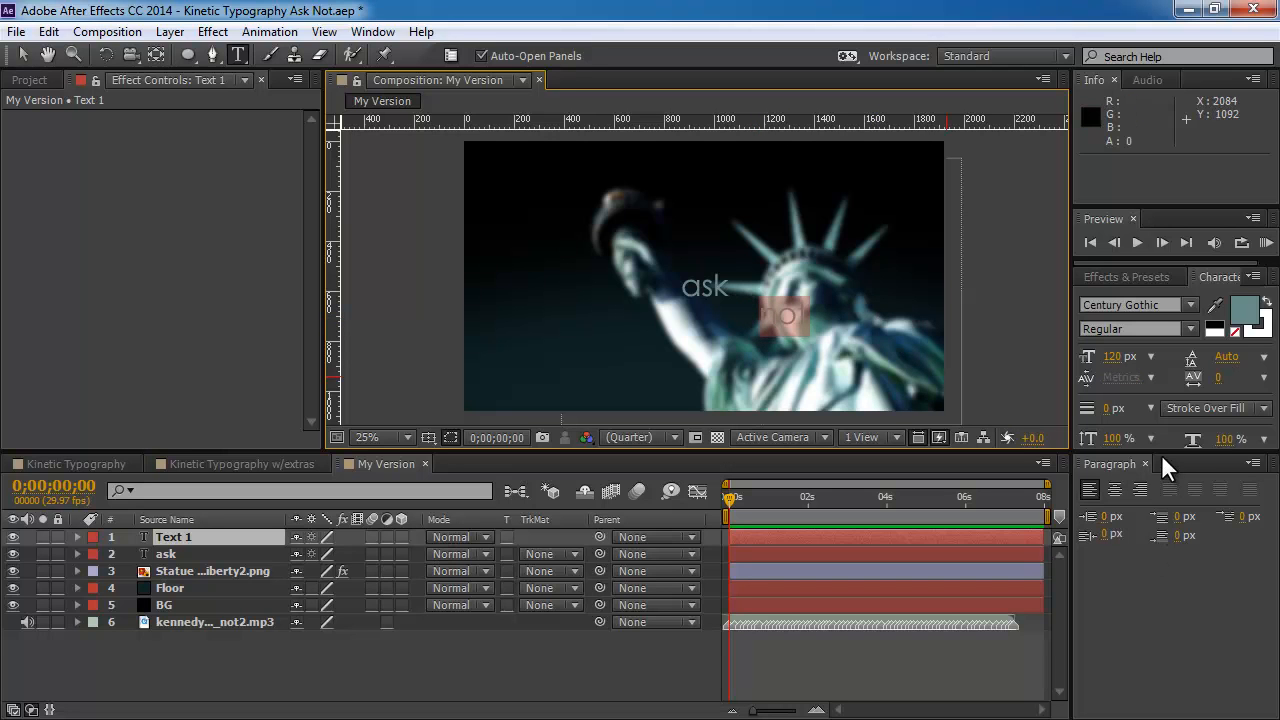
left_click_drag(1160, 455, 1171, 518)
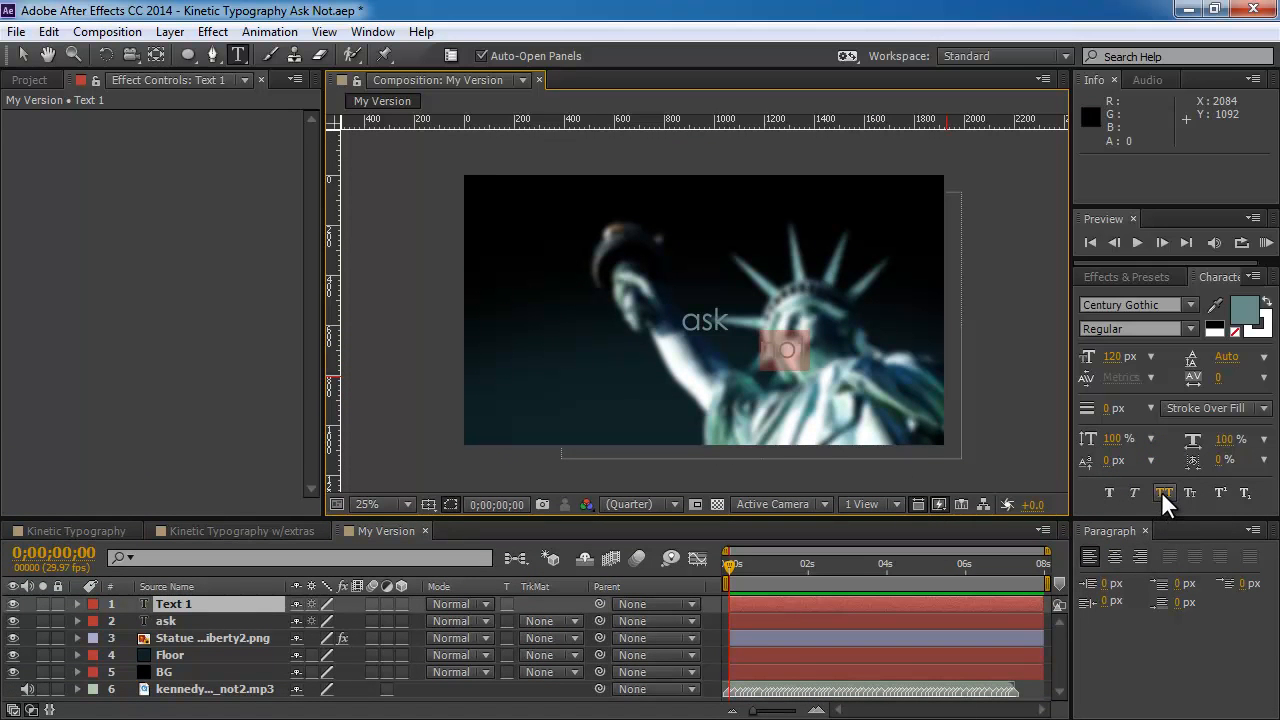
left_click(1161, 491)
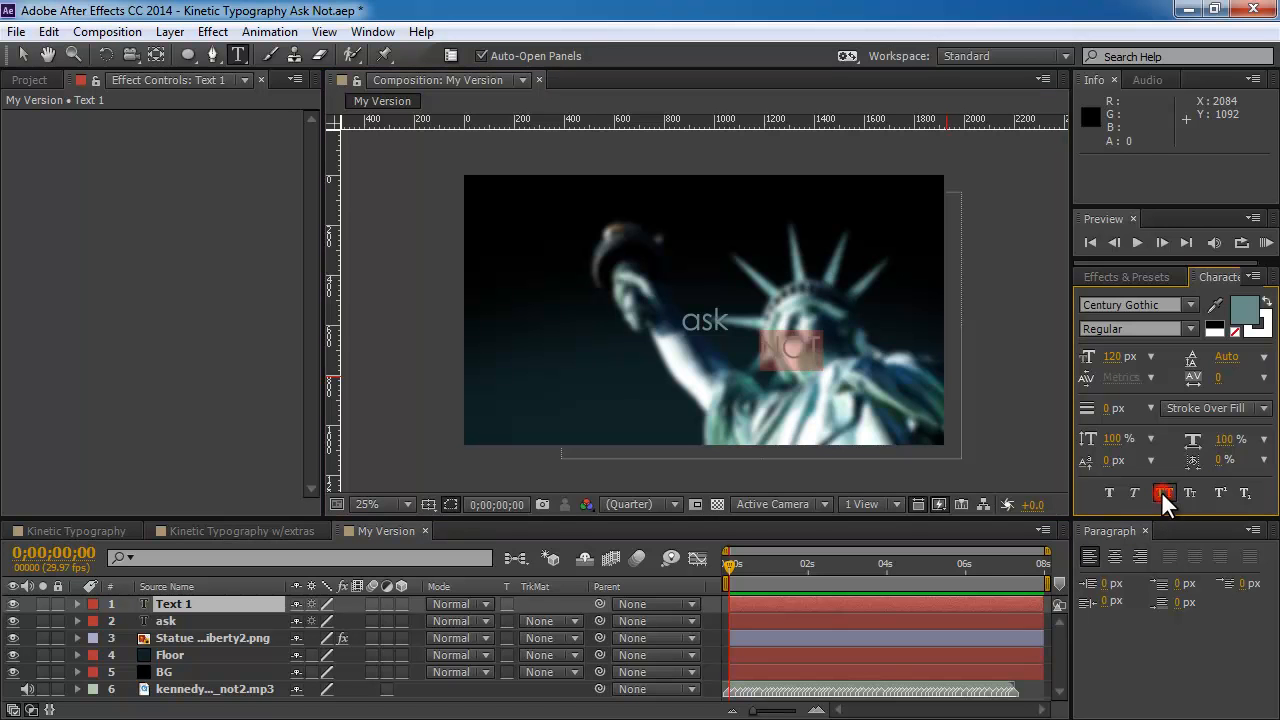
- Change the text color of "NOT" to light gray E5E5E5
left_click(1250, 316)
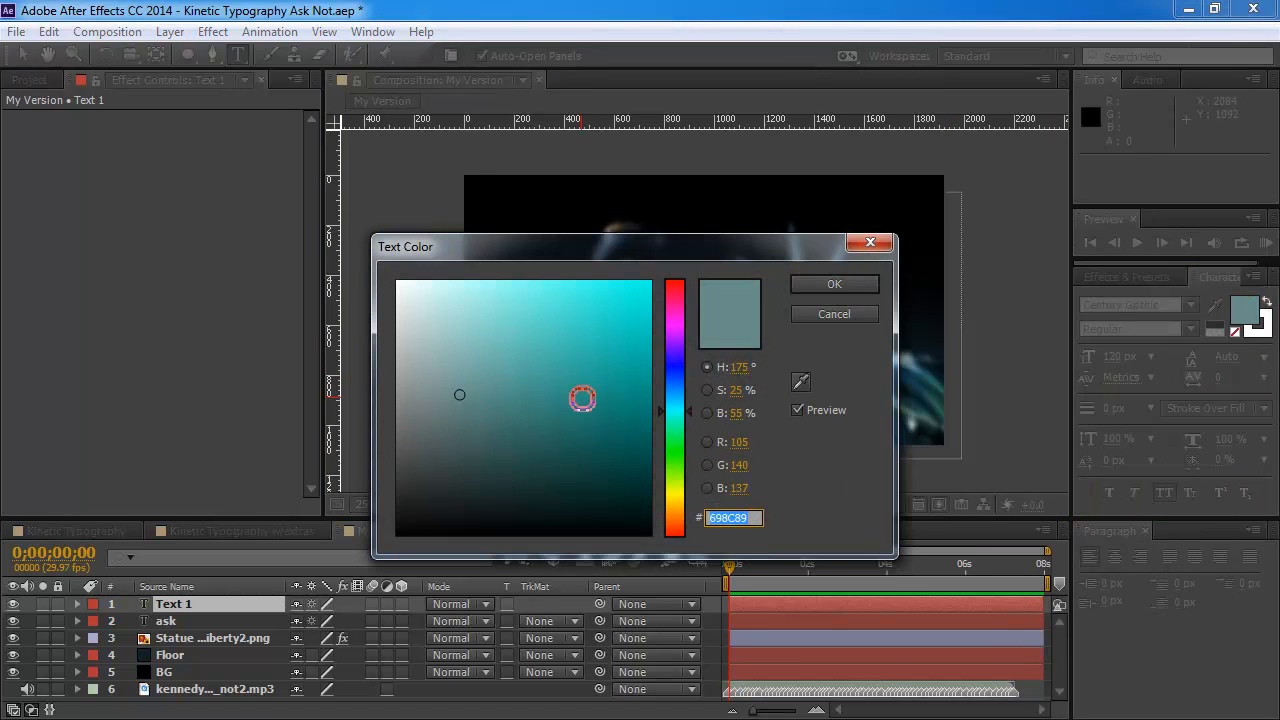
mouse_move(565, 385)
left_mouse_down()
mouse_move(385, 374)
mouse_move(364, 306)
left_mouse_up()
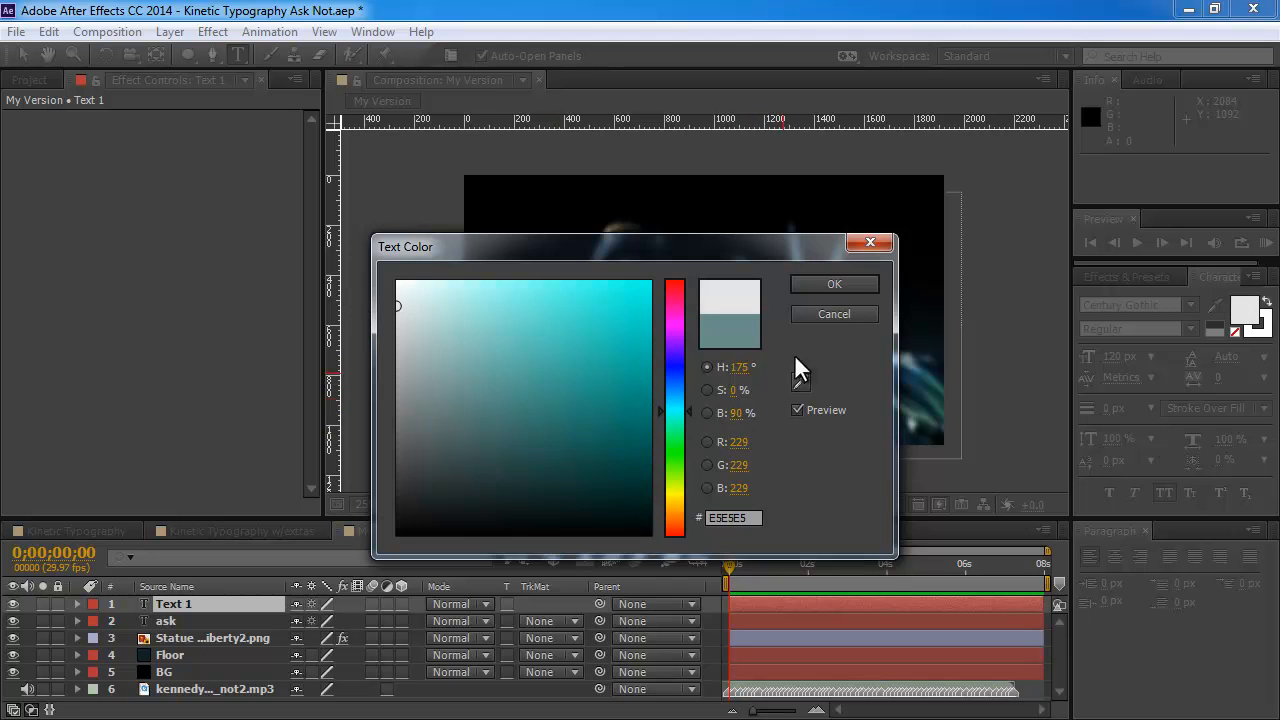
left_click(835, 283)
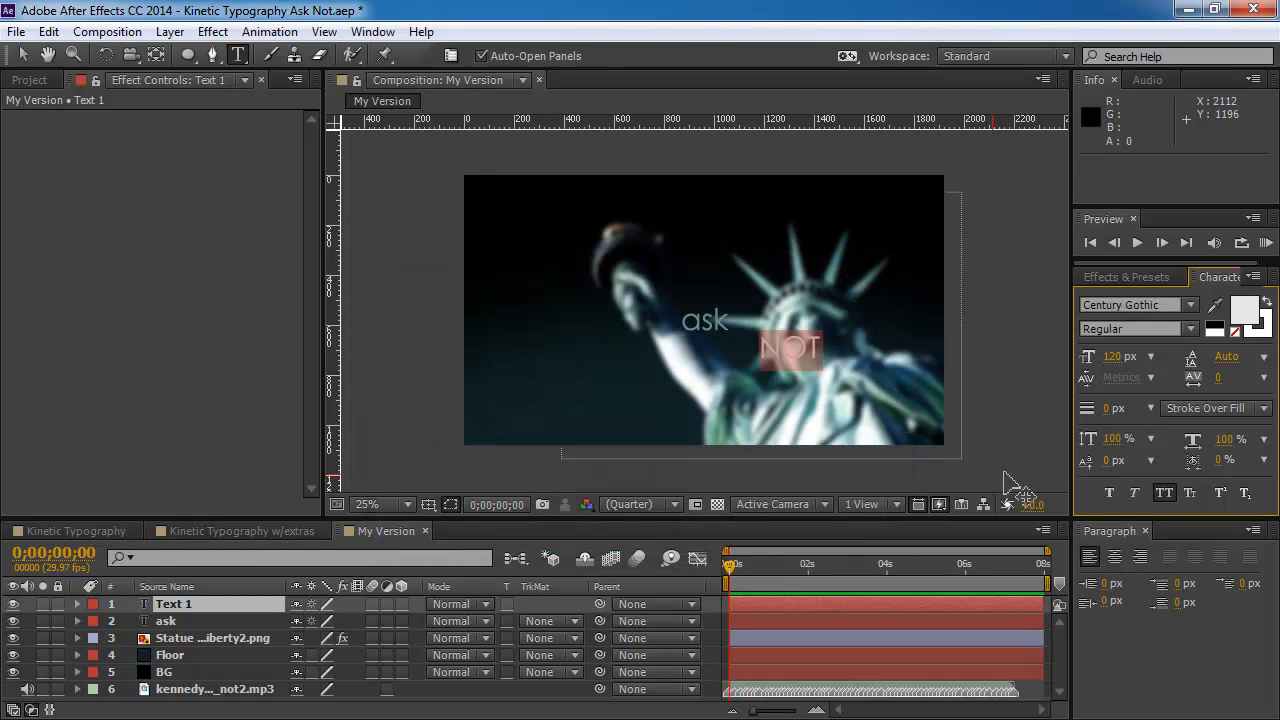
- Set the "NOT" text to the Bold font style at a size of 140 px
left_click(1191, 330)
left_click(1125, 395)
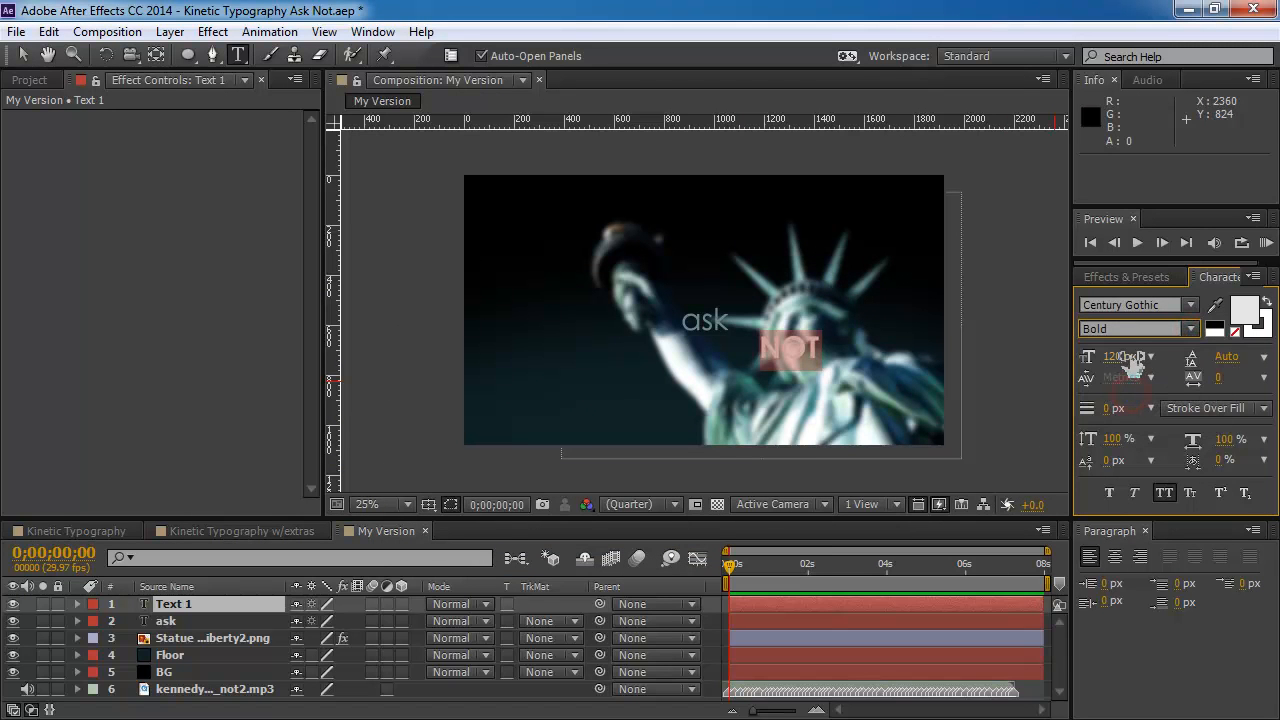
left_click(1114, 356)
type("140")
key("Return")
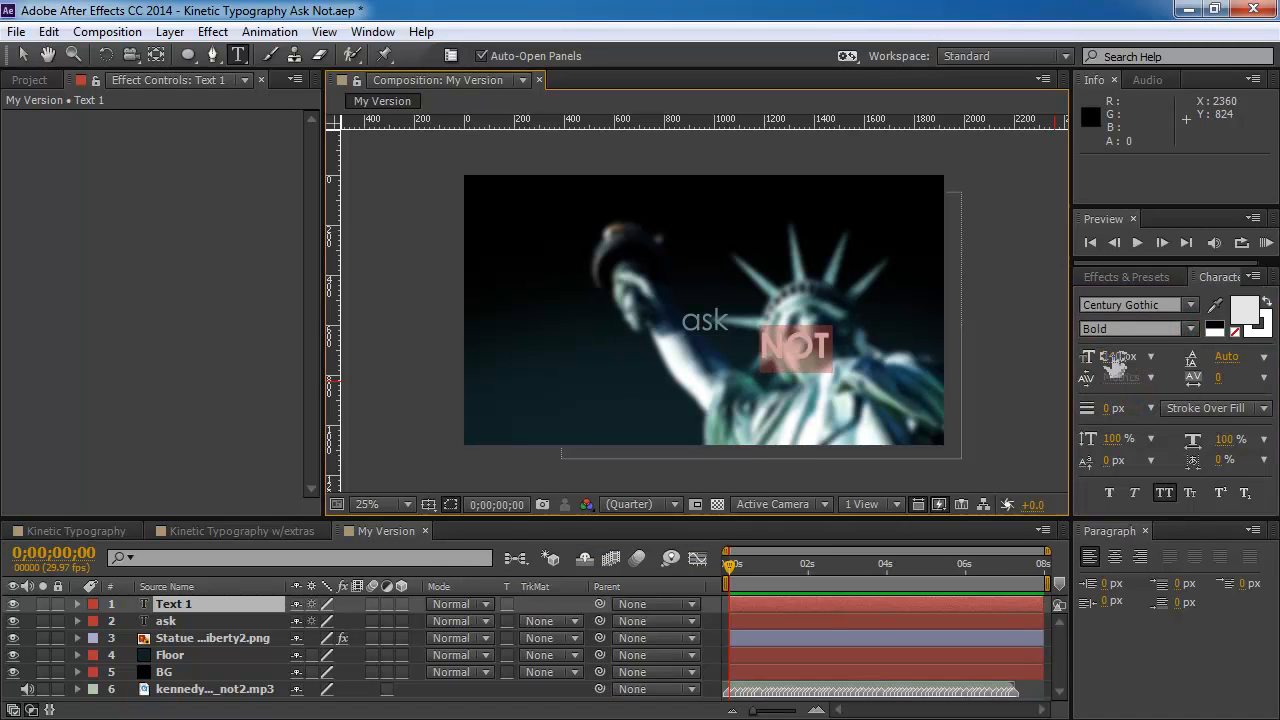
- Place a horizontal guide along the baseline of "ask" at position 620
scroll(835, 300, "up", 2)
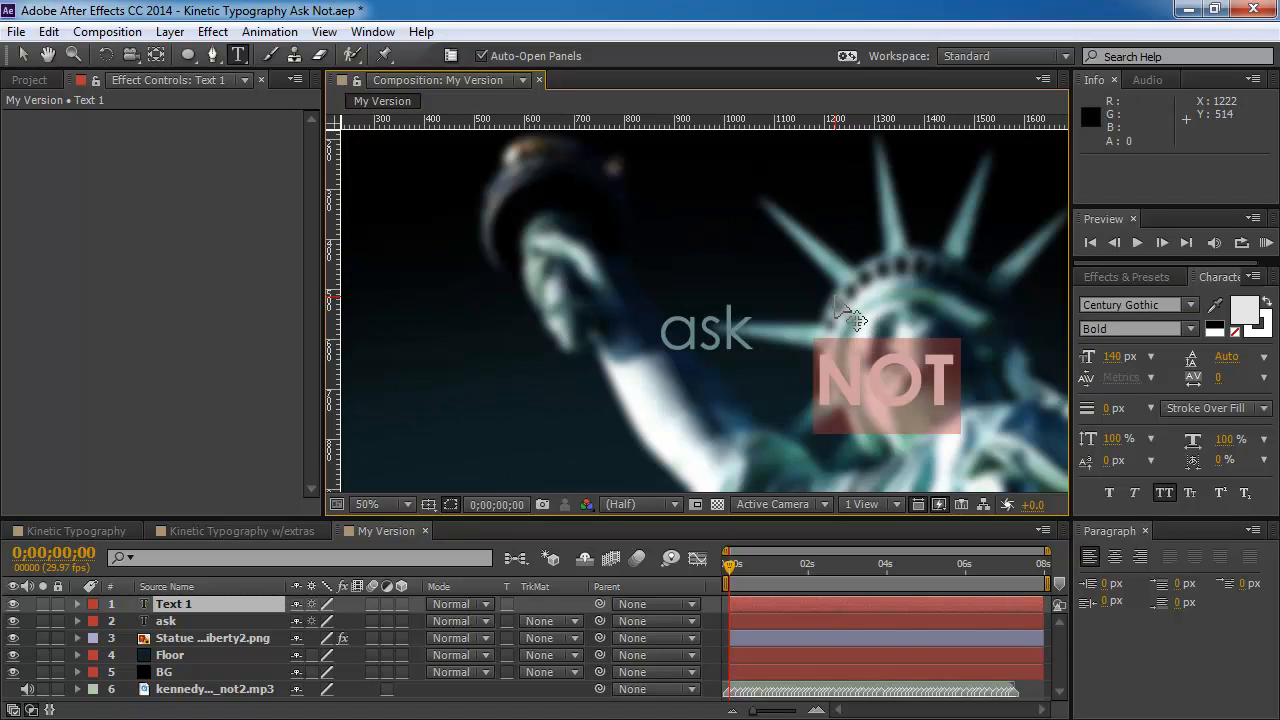
scroll(899, 266, "up", 2)
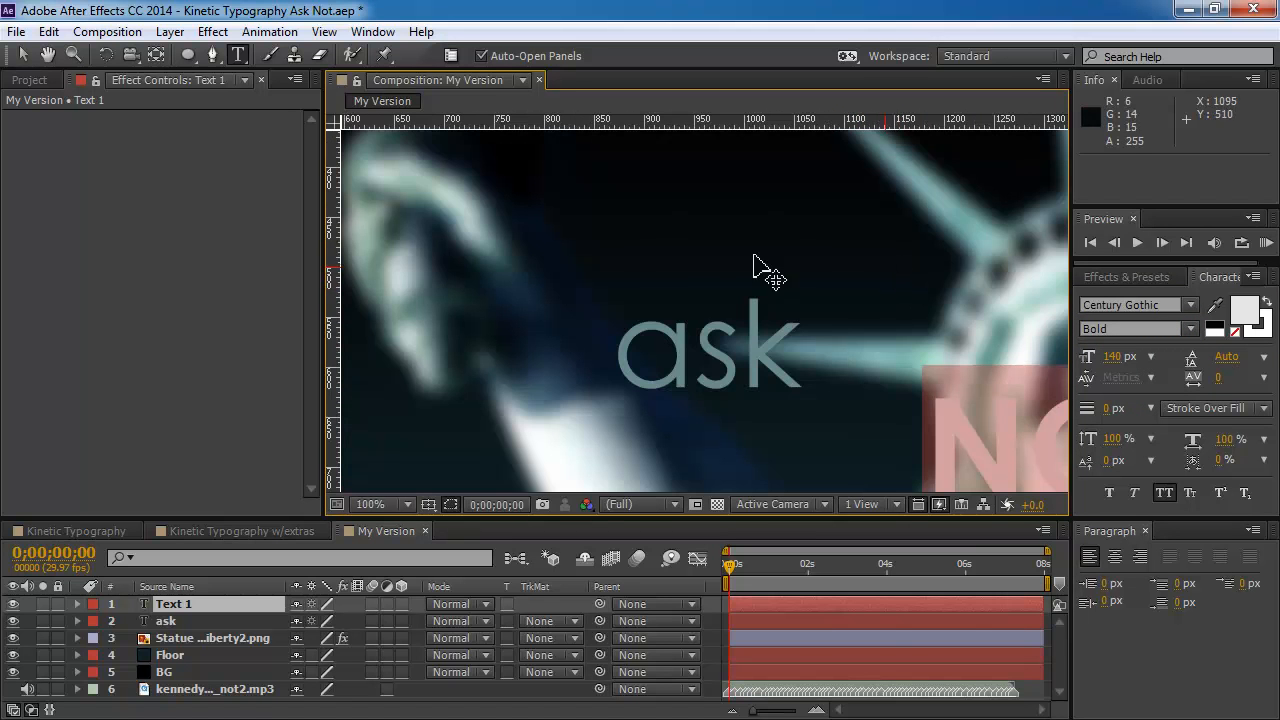
left_click_drag(678, 122, 723, 121)
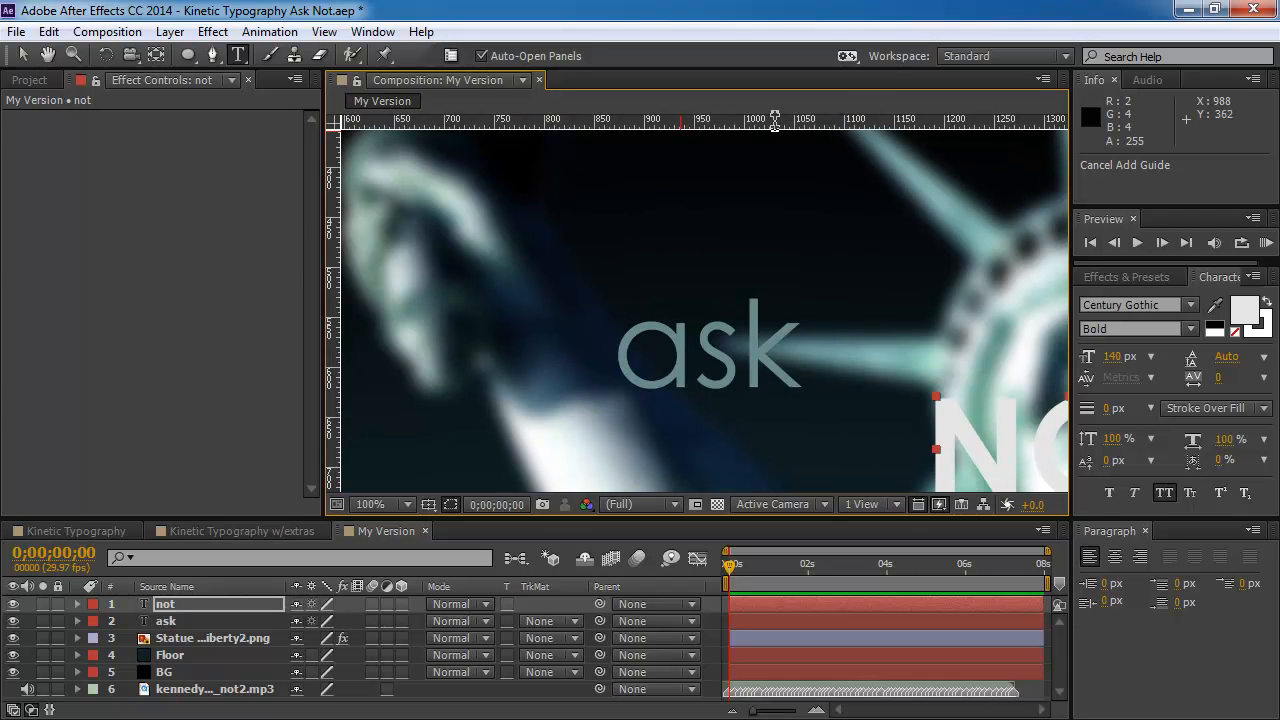
left_click_drag(782, 118, 808, 387)
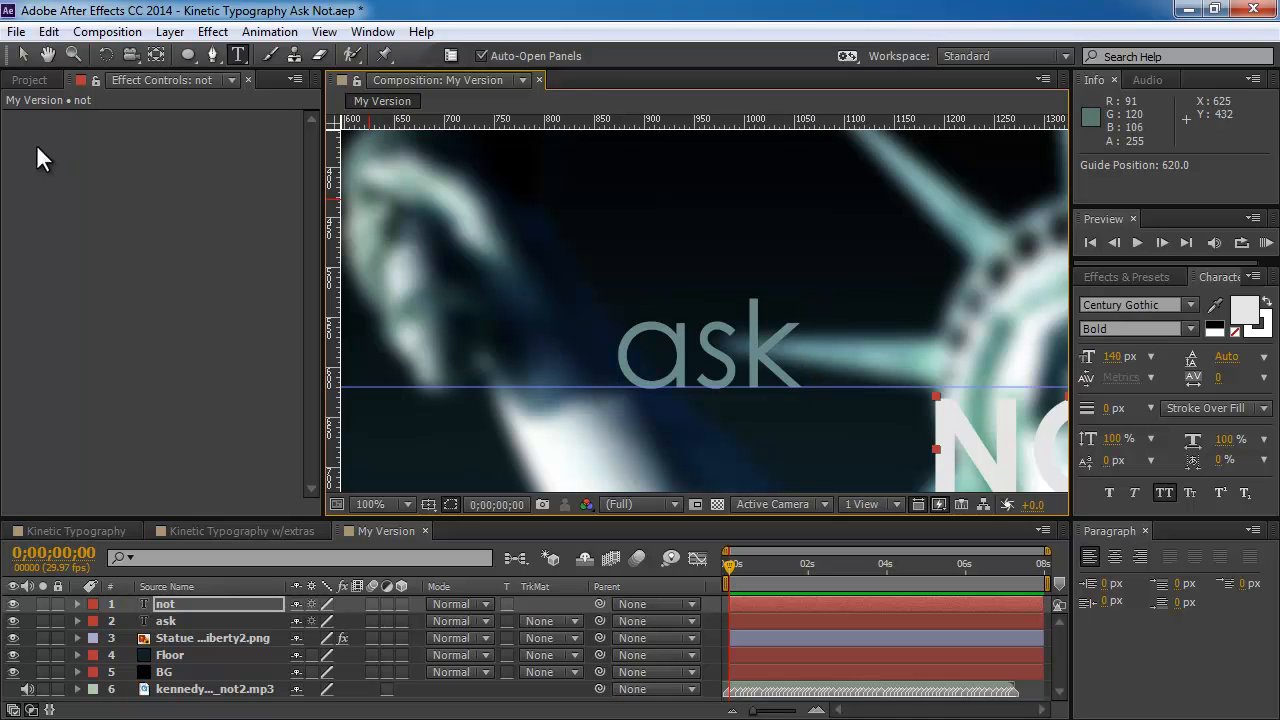
- Move "NOT" directly after "ask" so its baseline rests on the guide, at about 1069, 619
left_click(22, 53)
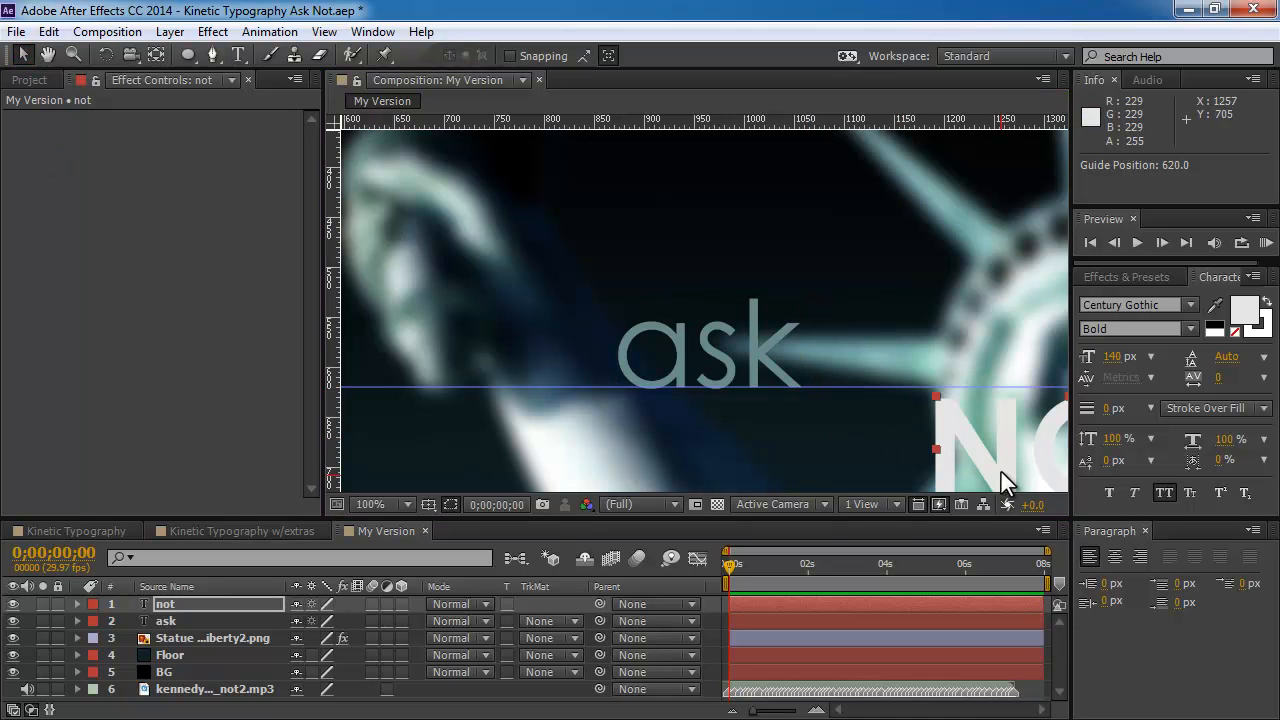
left_click_drag(1005, 468, 897, 363)
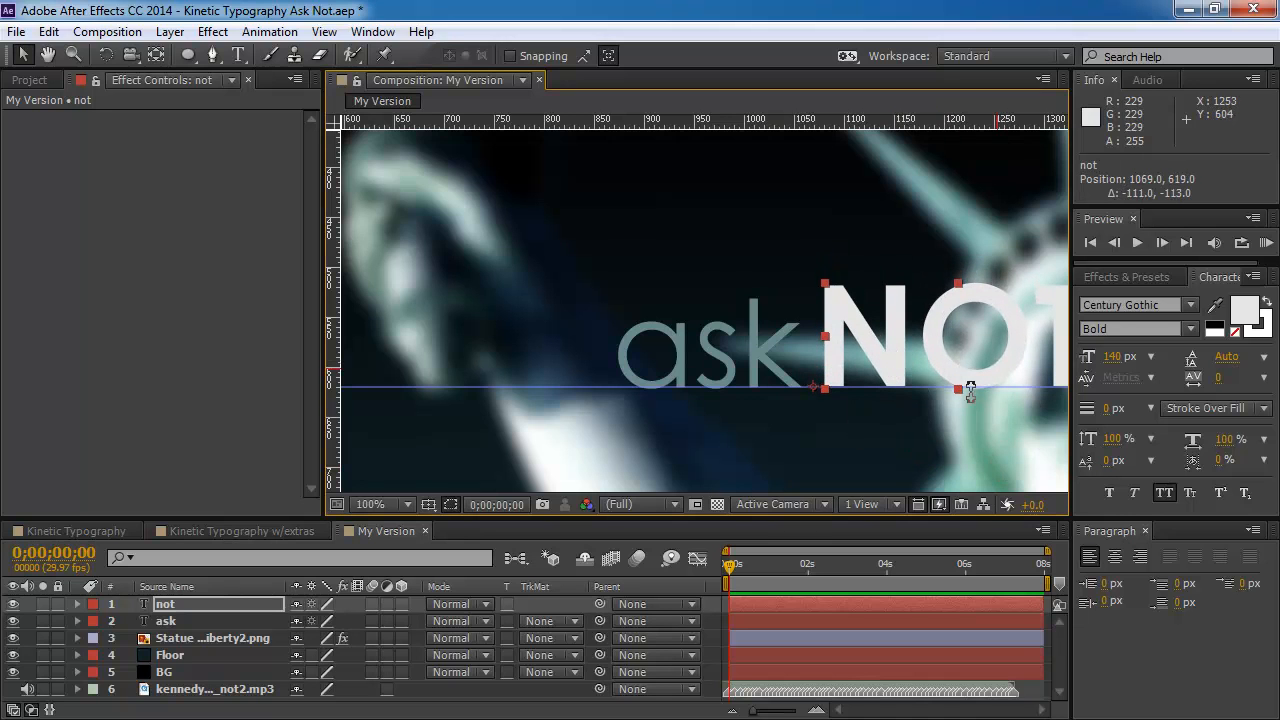
key("space")
left_click_drag(943, 418, 813, 407)
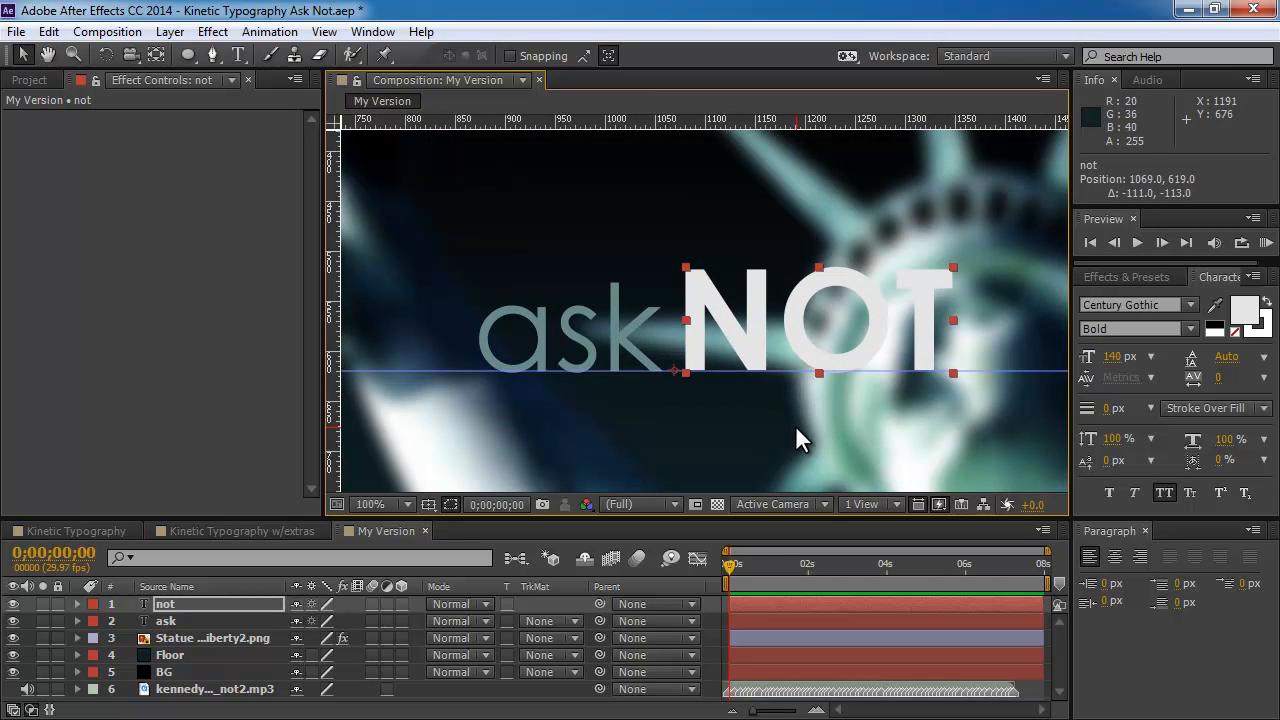
key("space")
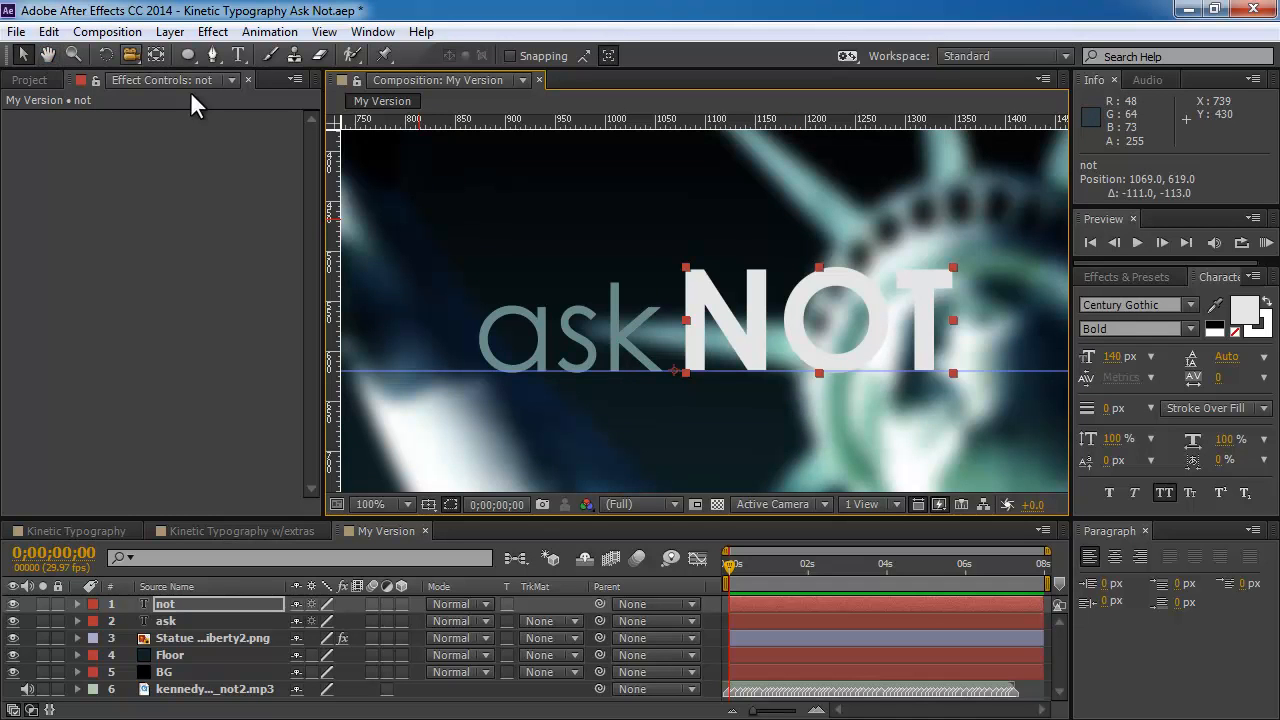
key("space")
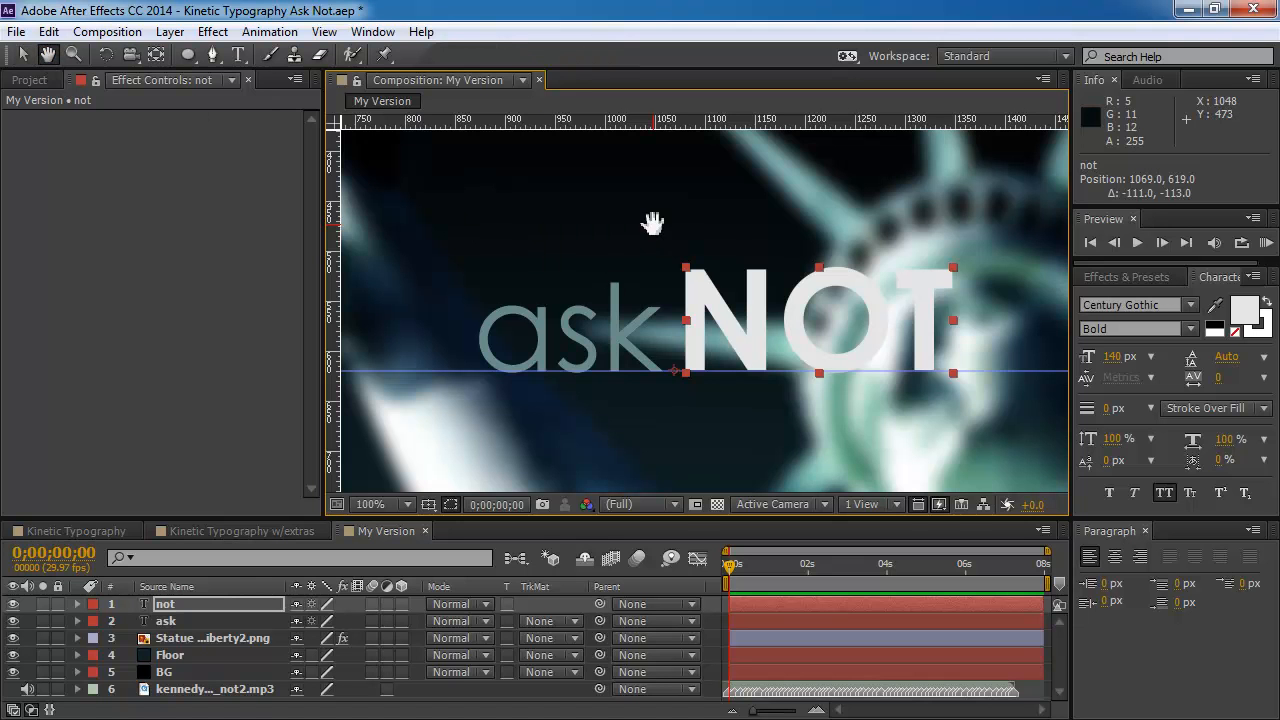
mouse_move(784, 212)
left_mouse_down()
mouse_move(751, 214)
mouse_move(845, 247)
mouse_move(651, 217)
mouse_move(790, 190)
mouse_move(794, 251)
mouse_move(733, 230)
mouse_move(769, 231)
left_mouse_up()
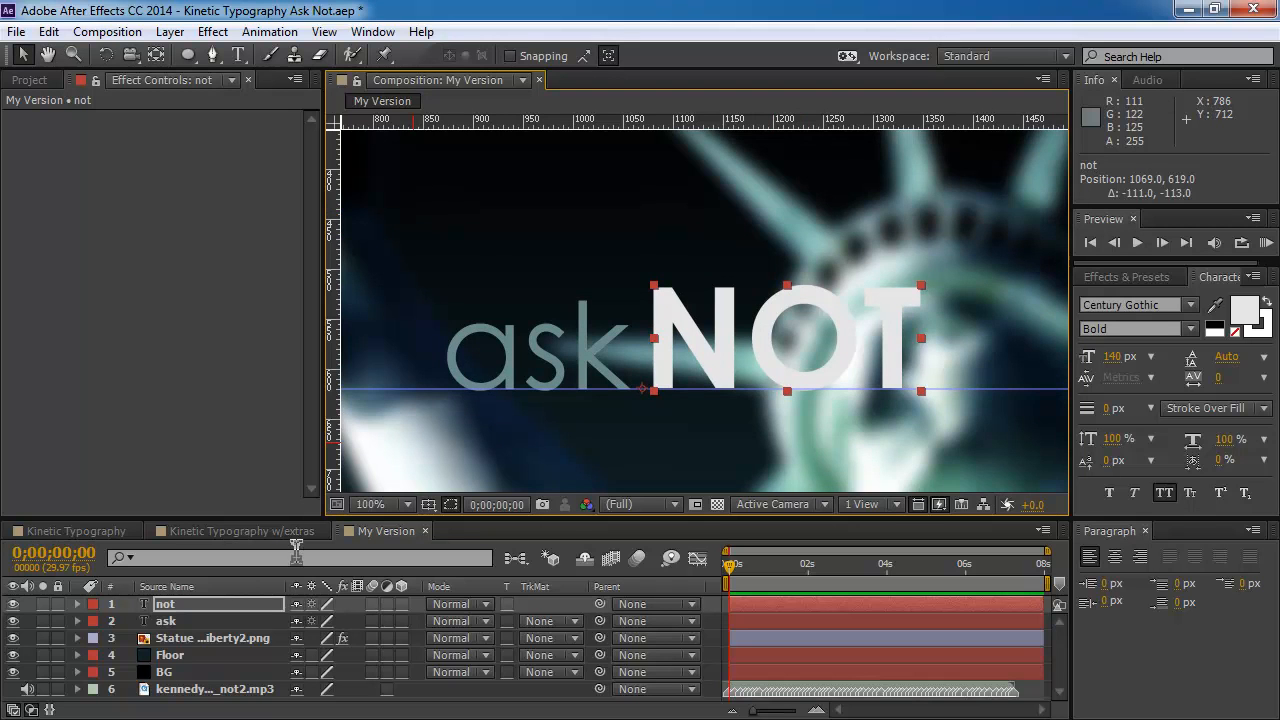
- Rotate the "ask" and "NOT" text layers together to -90°
key("comma")
key("comma")
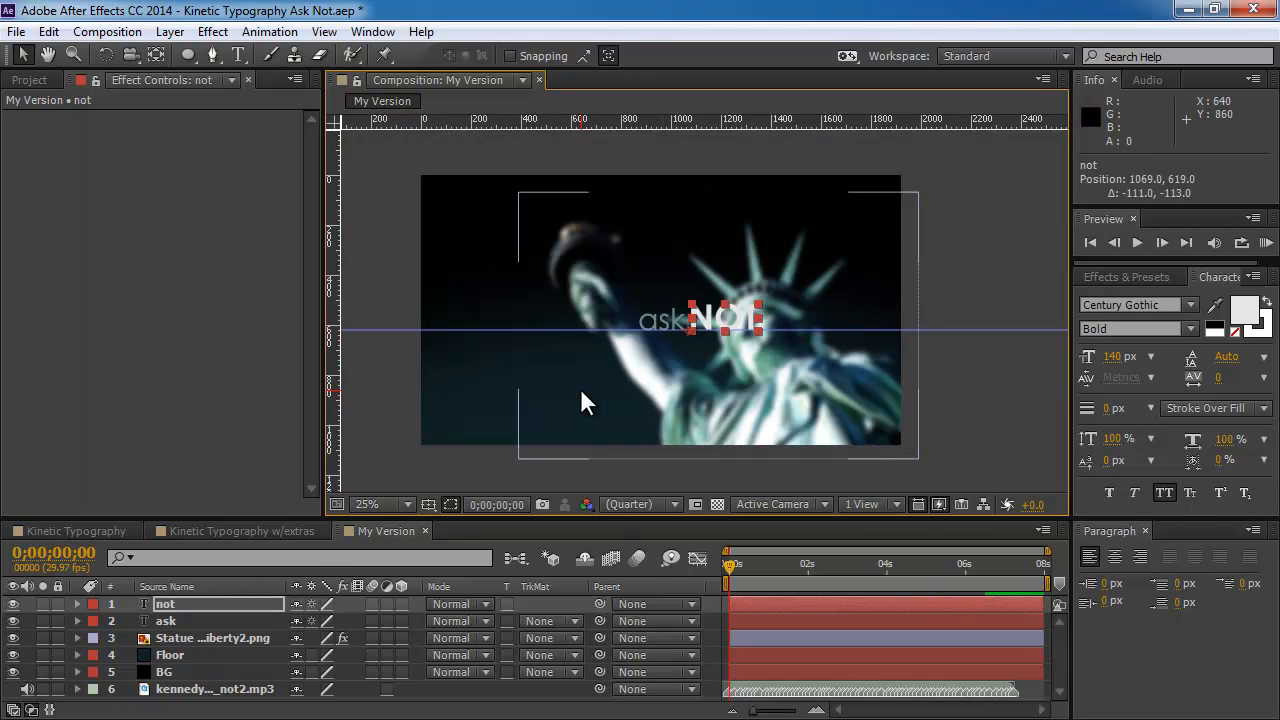
left_click(168, 619, "shift")
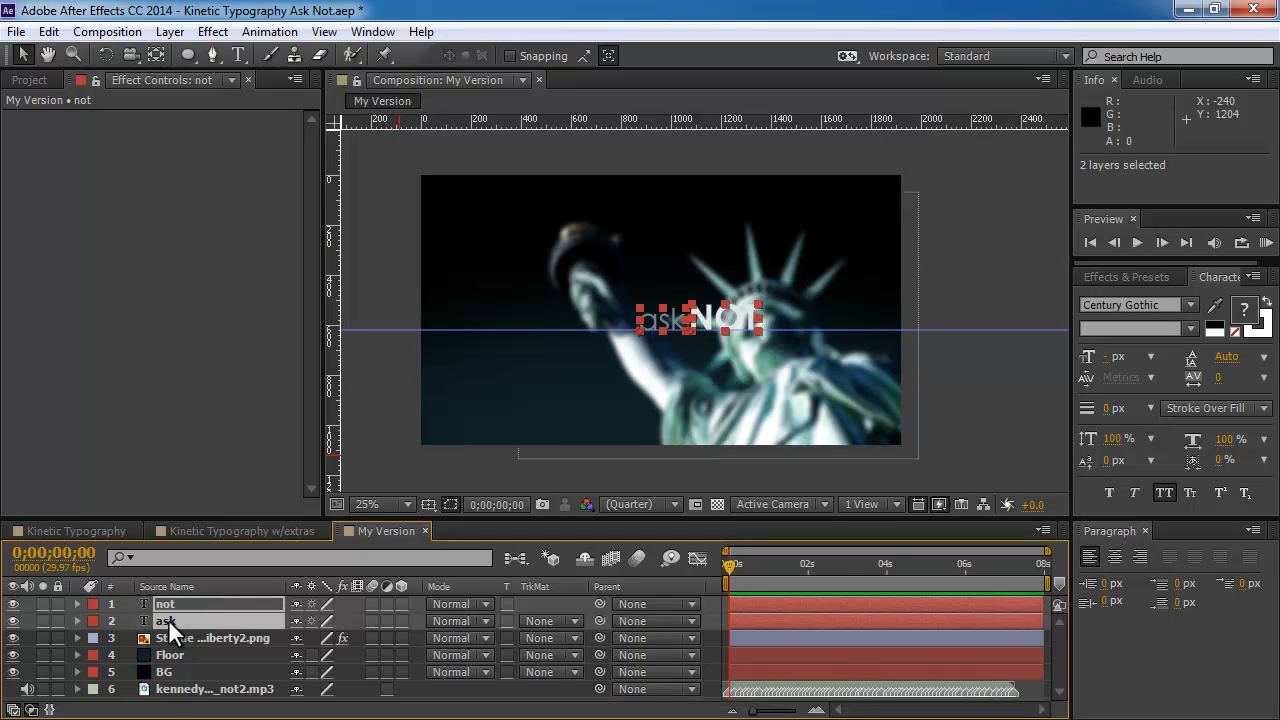
key("r")
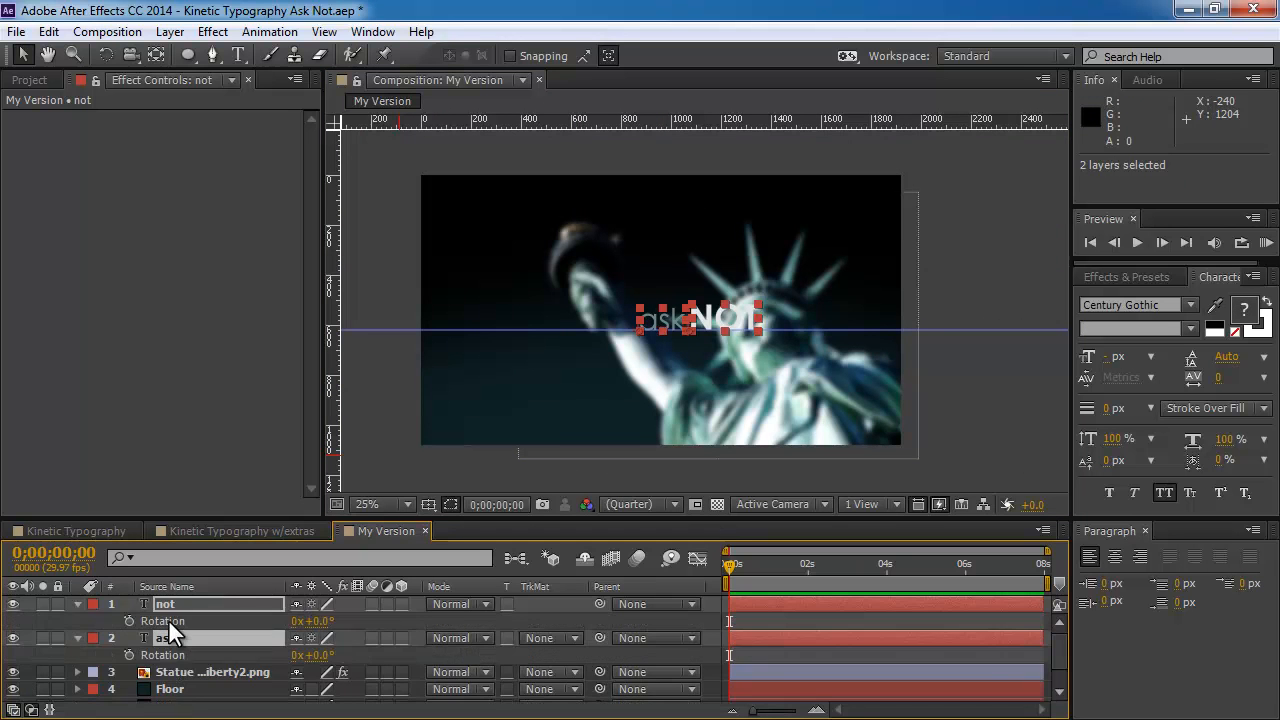
left_click(318, 621)
type("-90")
key("Return")
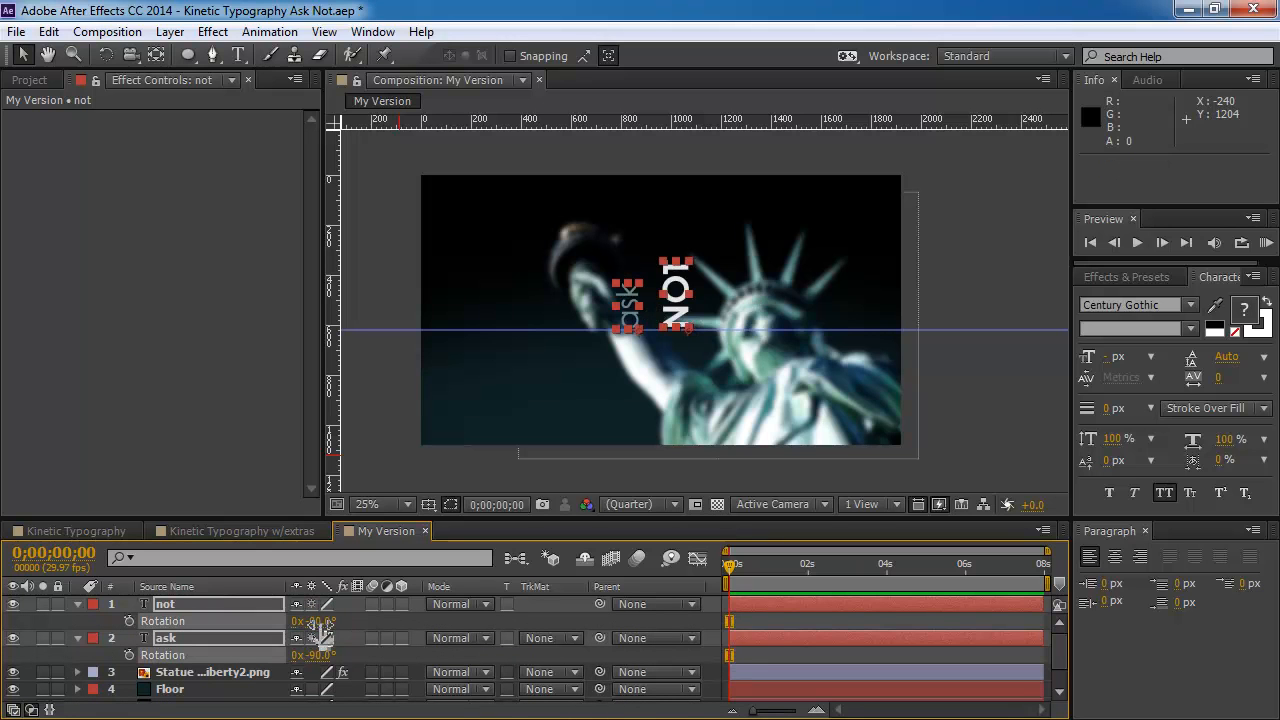
- Move the rotated "ask" to about 560, 684 and stack "NOT" directly above it at about 557, 479
left_click(22, 55)
left_click(486, 376)
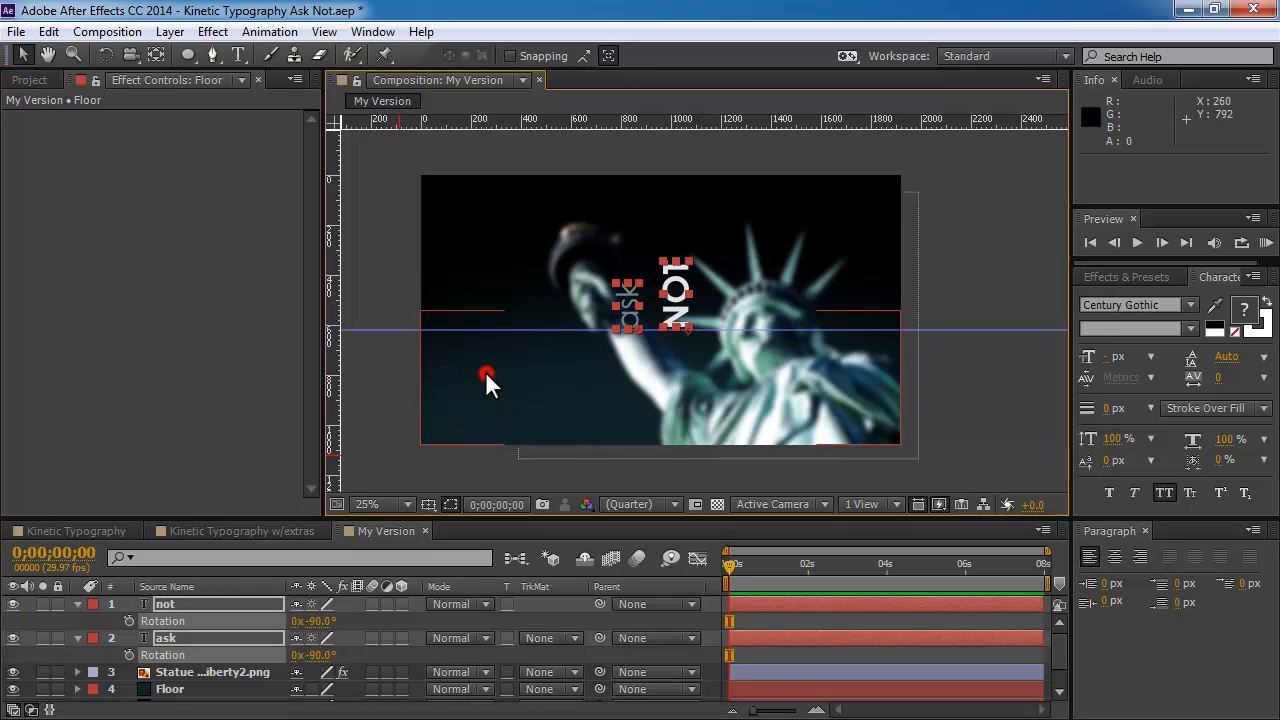
left_click(172, 636)
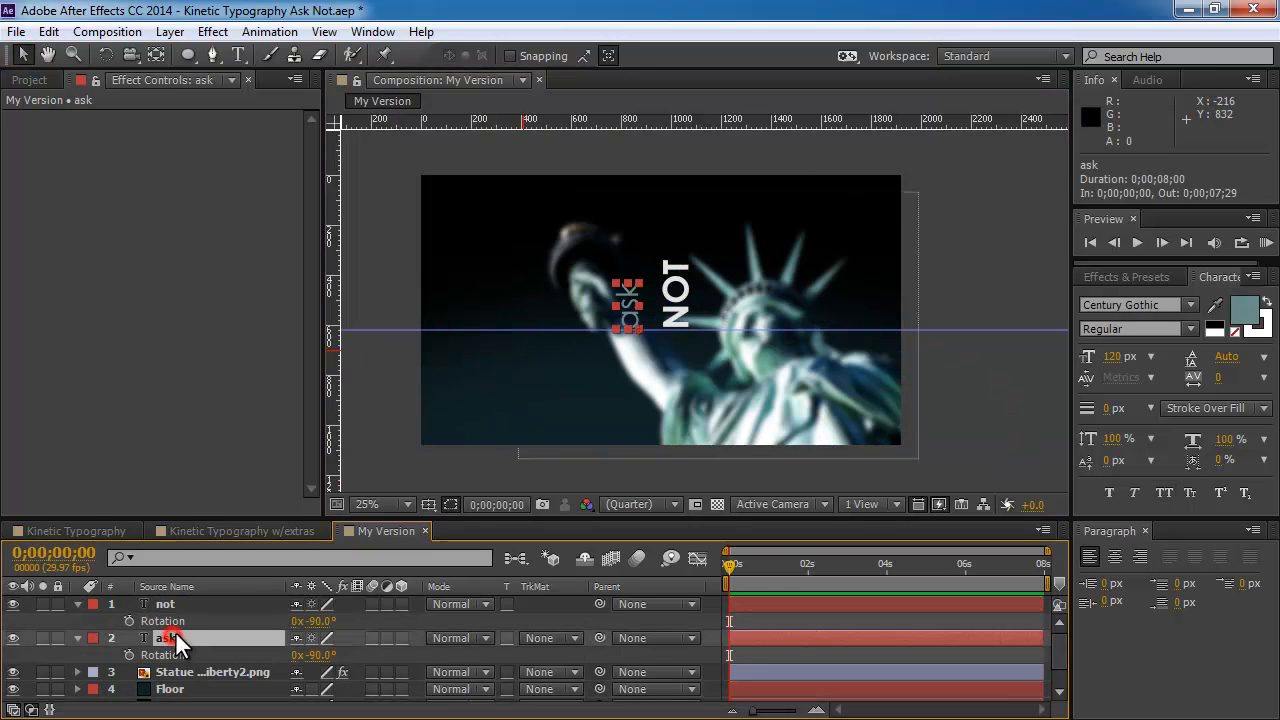
left_click_drag(628, 313, 551, 319)
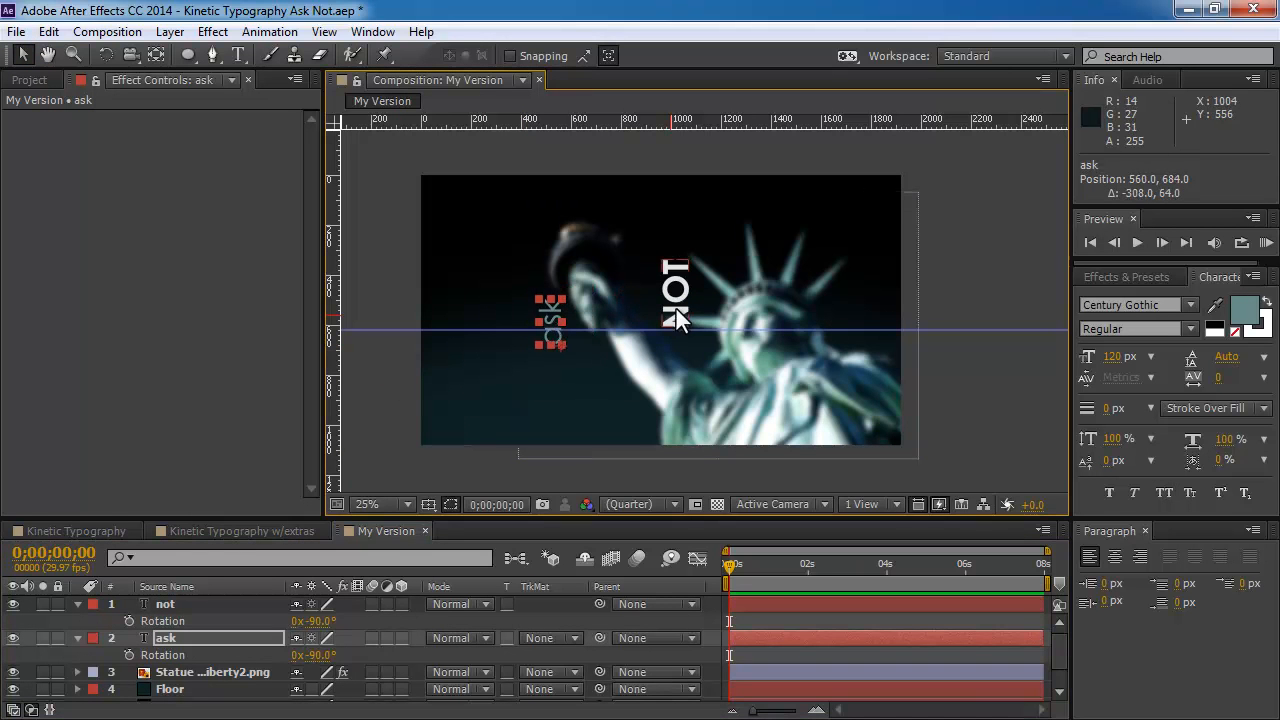
left_click_drag(676, 295, 548, 260)
- Place a vertical guide at position 561 along the baseline of the rotated "ask"
scroll(564, 293, "up", 1)
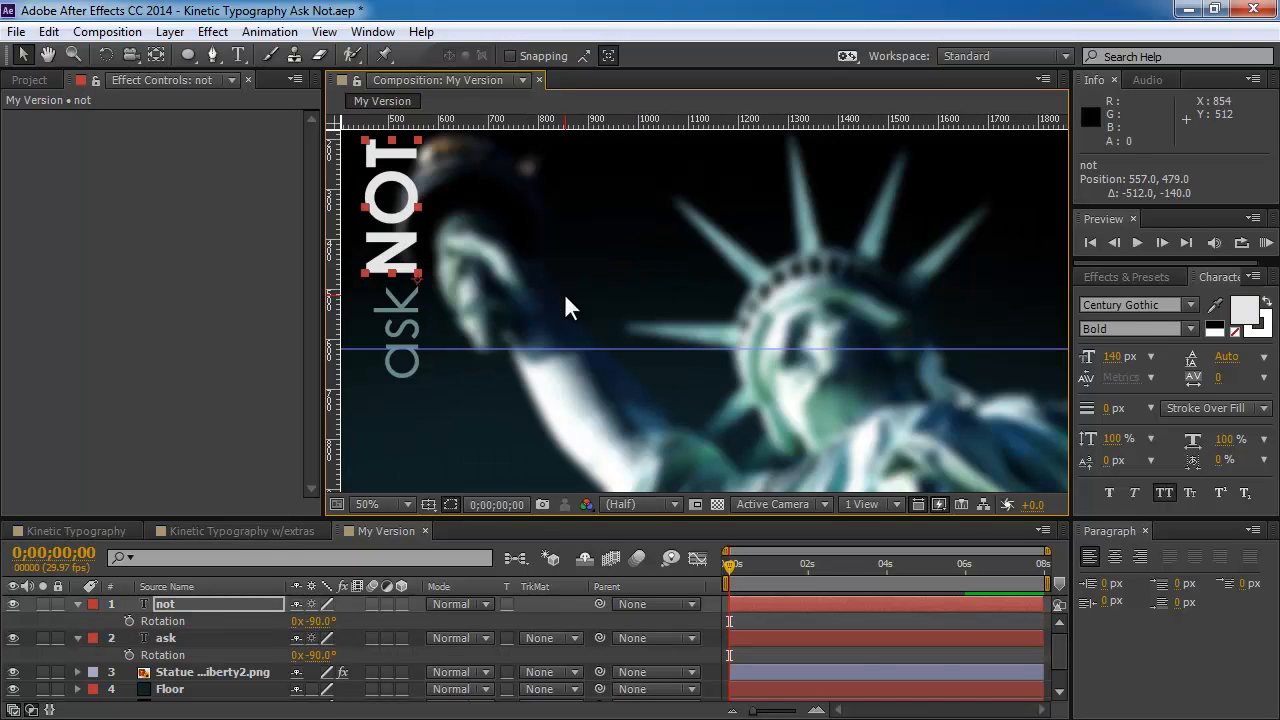
scroll(493, 295, "up", 1)
key("h")
left_click_drag(443, 305, 900, 357)
key("v")
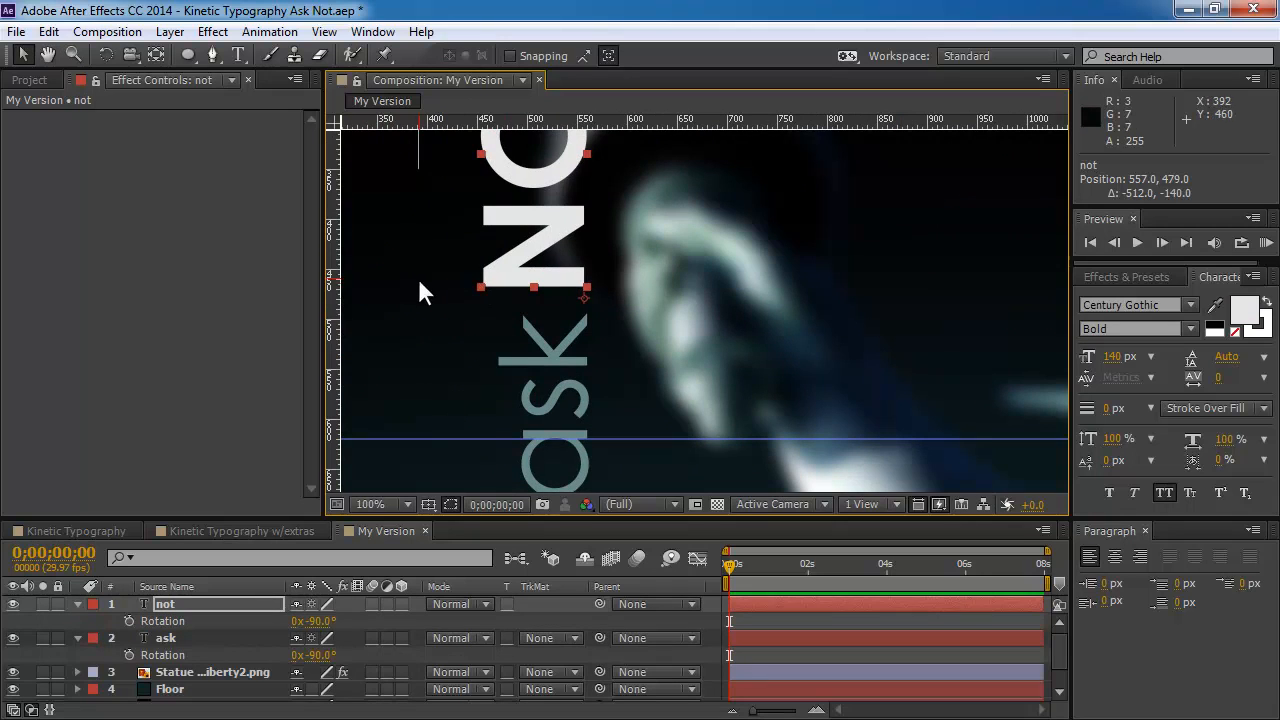
left_click_drag(342, 277, 589, 359)
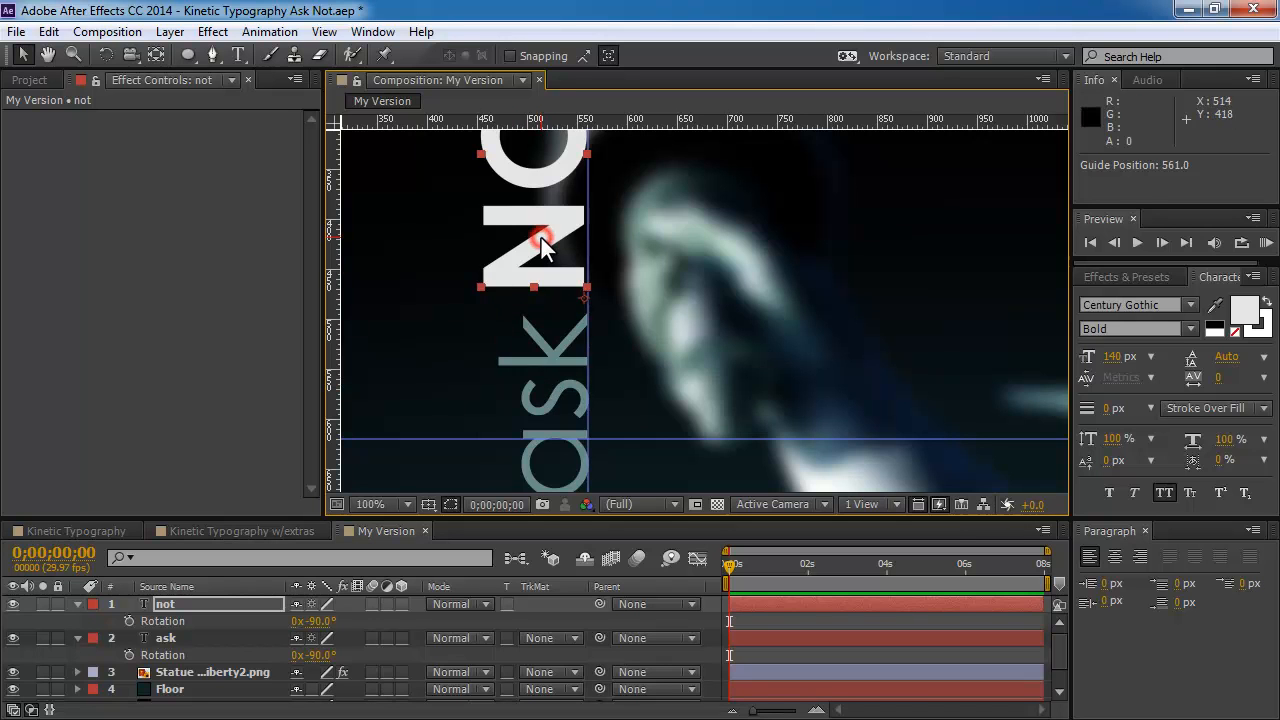
- Align the baselines of both rotated words to the vertical guide, with "NOT" at 561, 479 and "ask" at 560, 684
key("Right")
key("Right")
key("Right")
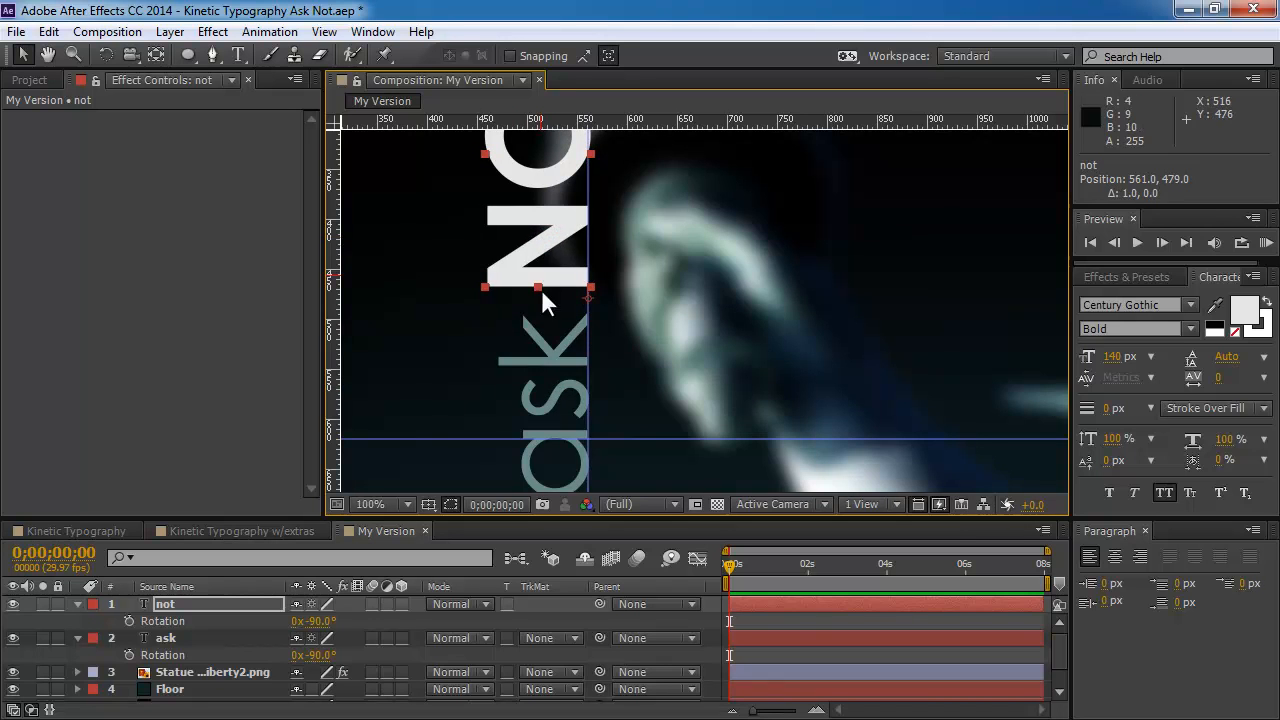
left_click(555, 358)
key("Right")
key("Right")
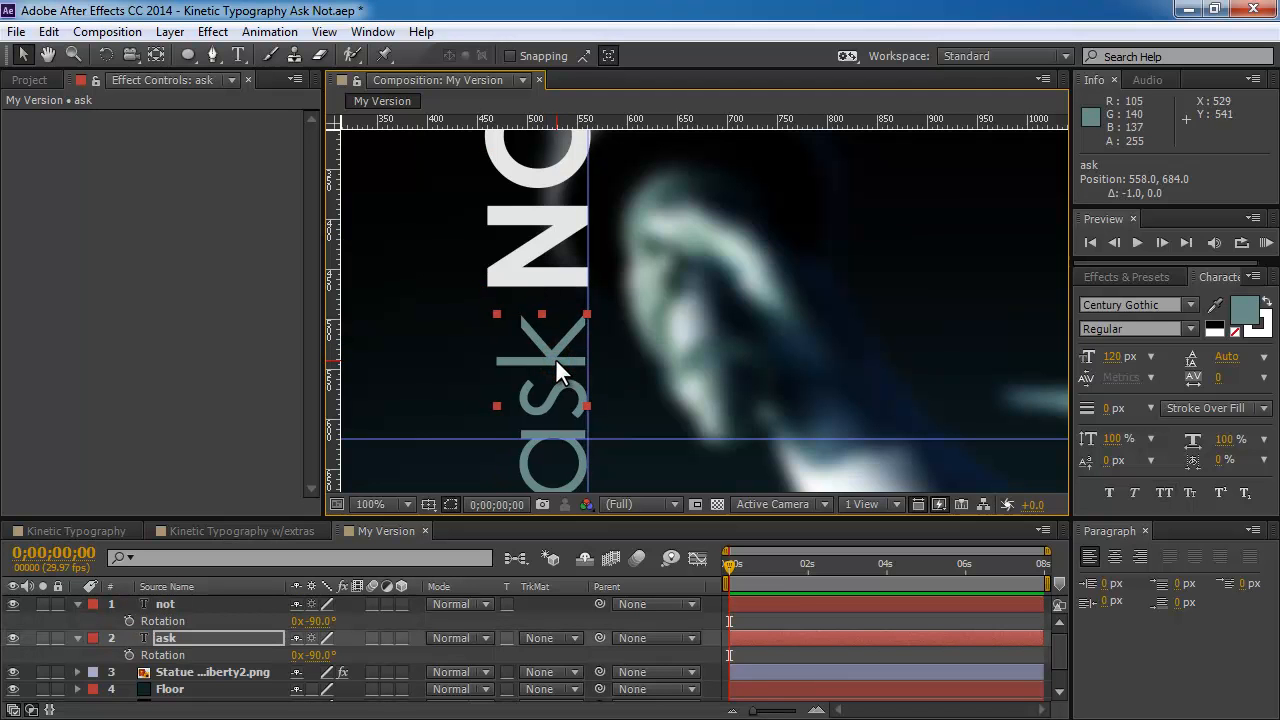
key("Left")
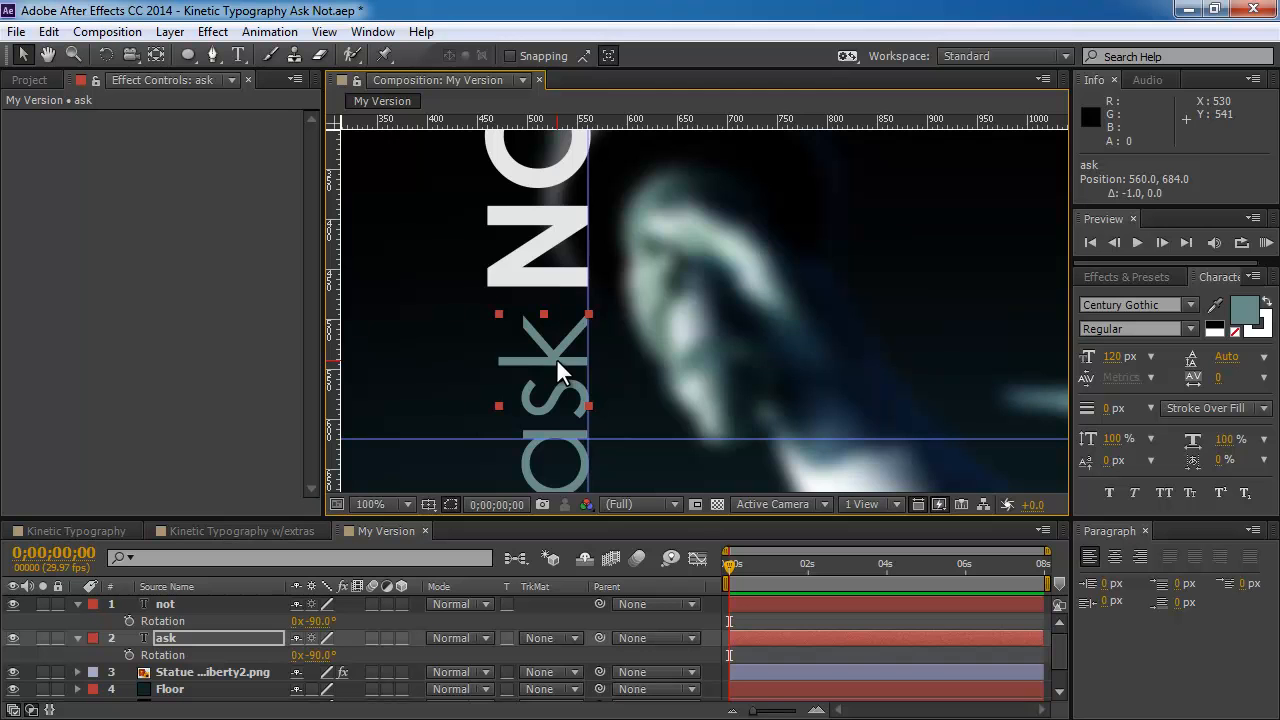
- Add a horizontal text layer reading "what your" in the same style as "ask", to the right of the rotated words
key("comma")
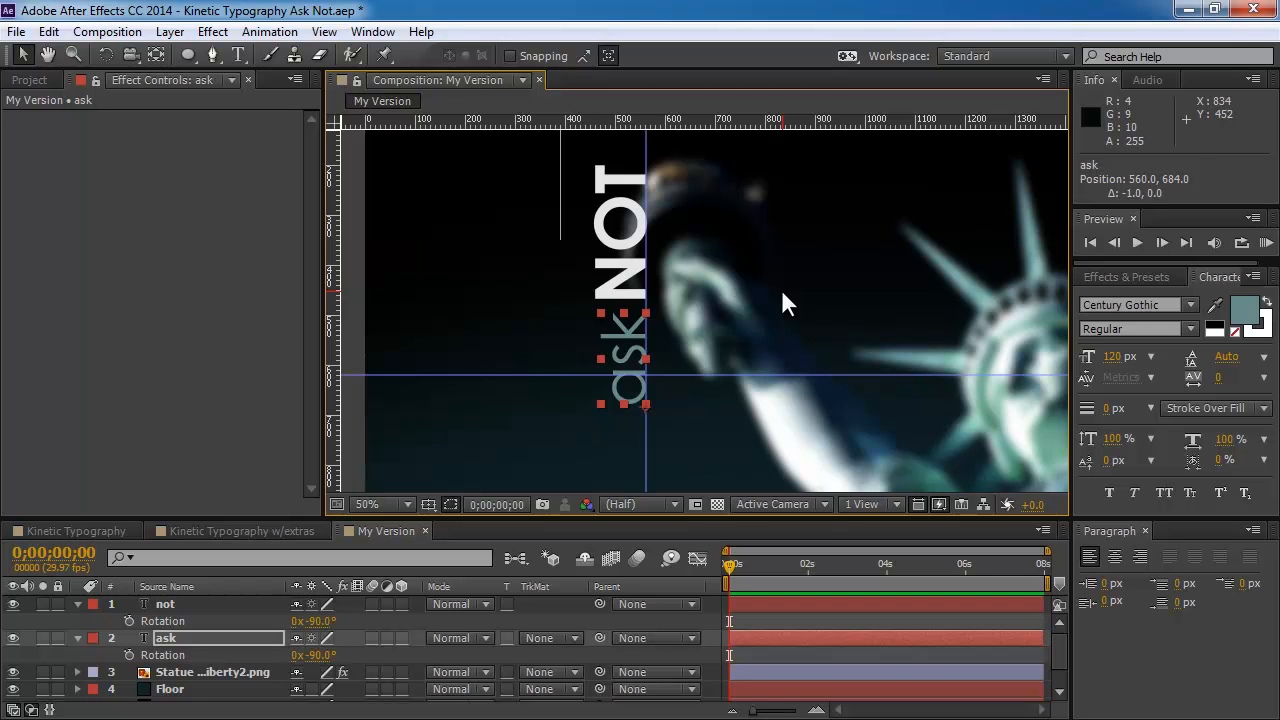
key("comma")
key("h")
left_click_drag(813, 308, 720, 277)
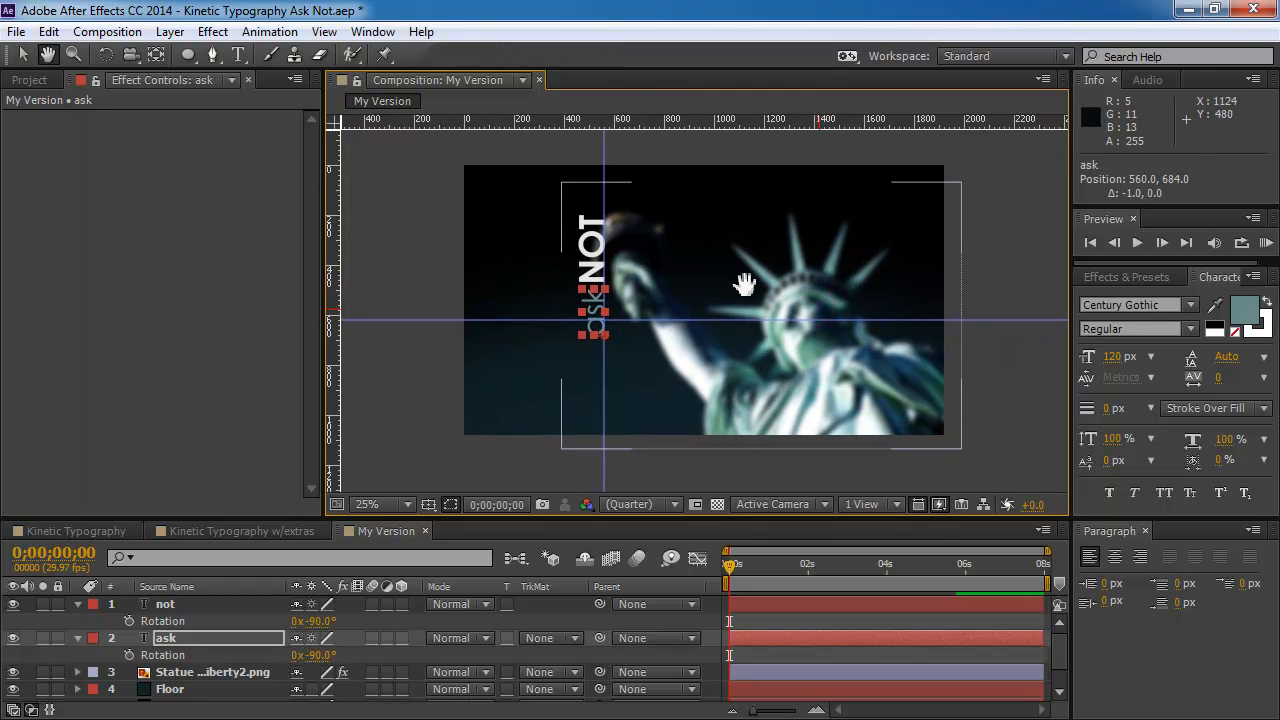
key("v")
key("ctrl+t")
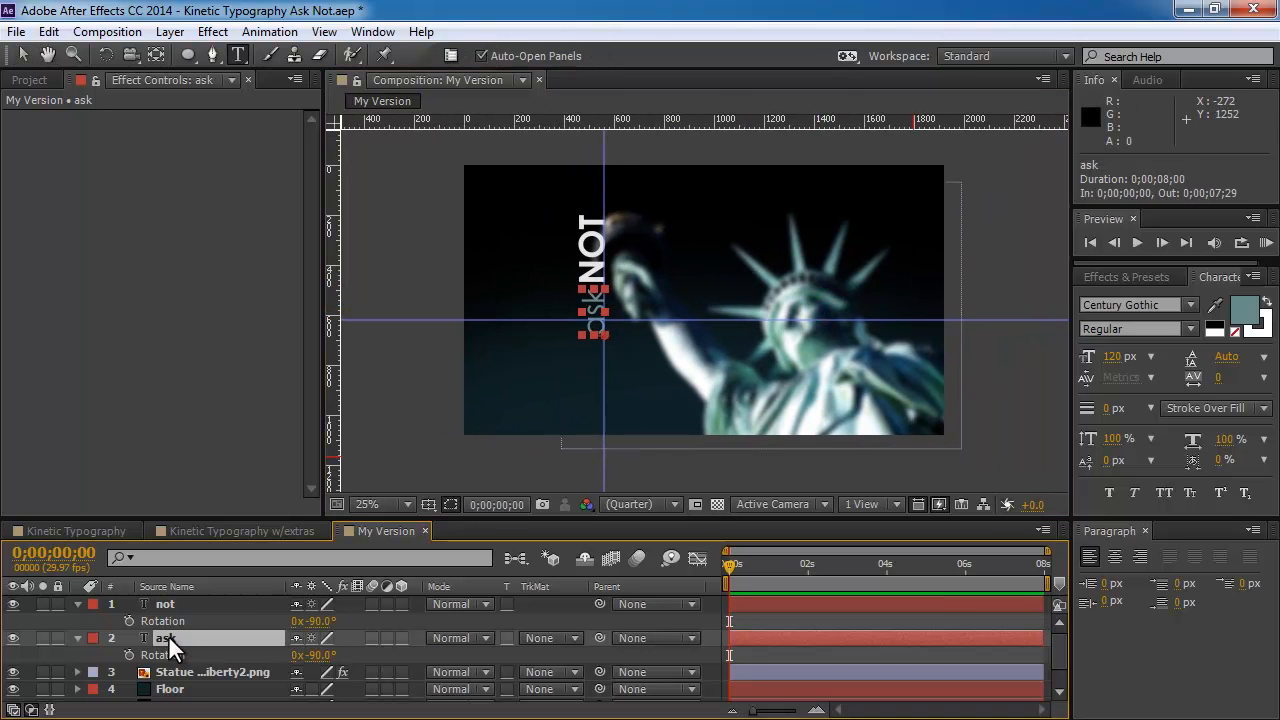
left_click(630, 358)
type("what your")
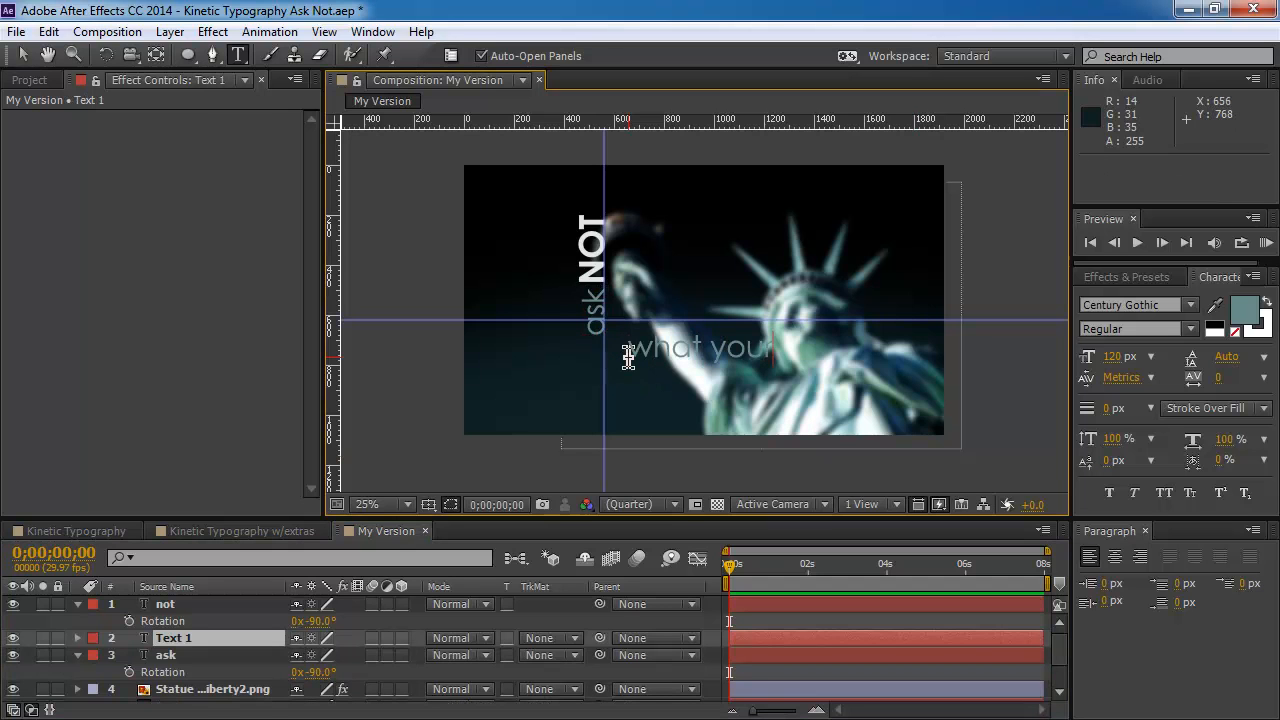
left_click(166, 637)
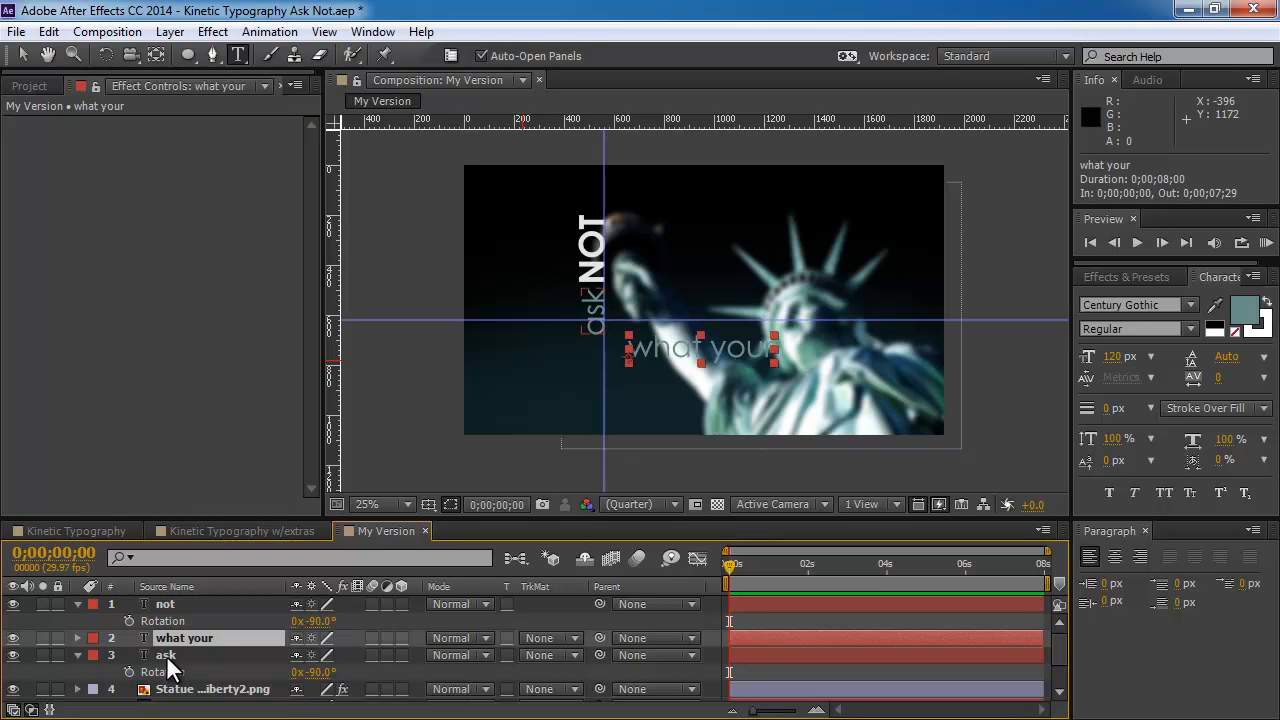
- Move "what your" up beside the upper end of "NOT", at about 596, 280
left_click(166, 656)
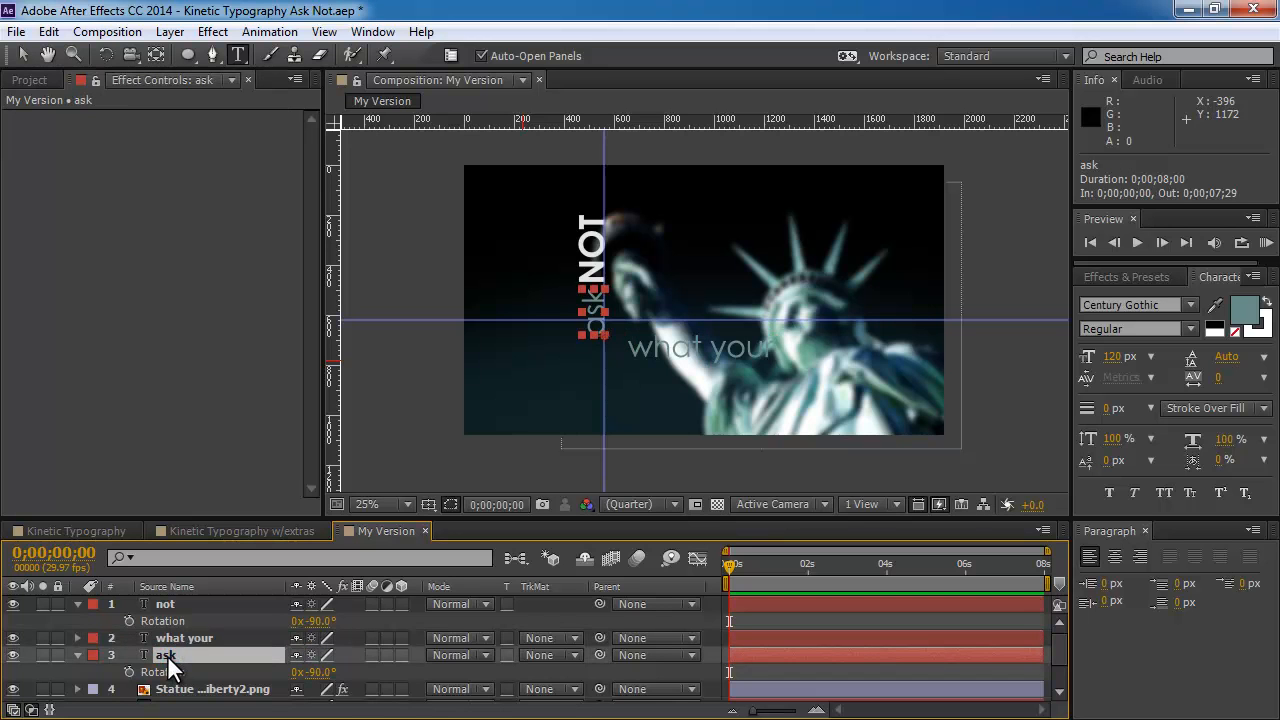
left_click(170, 637)
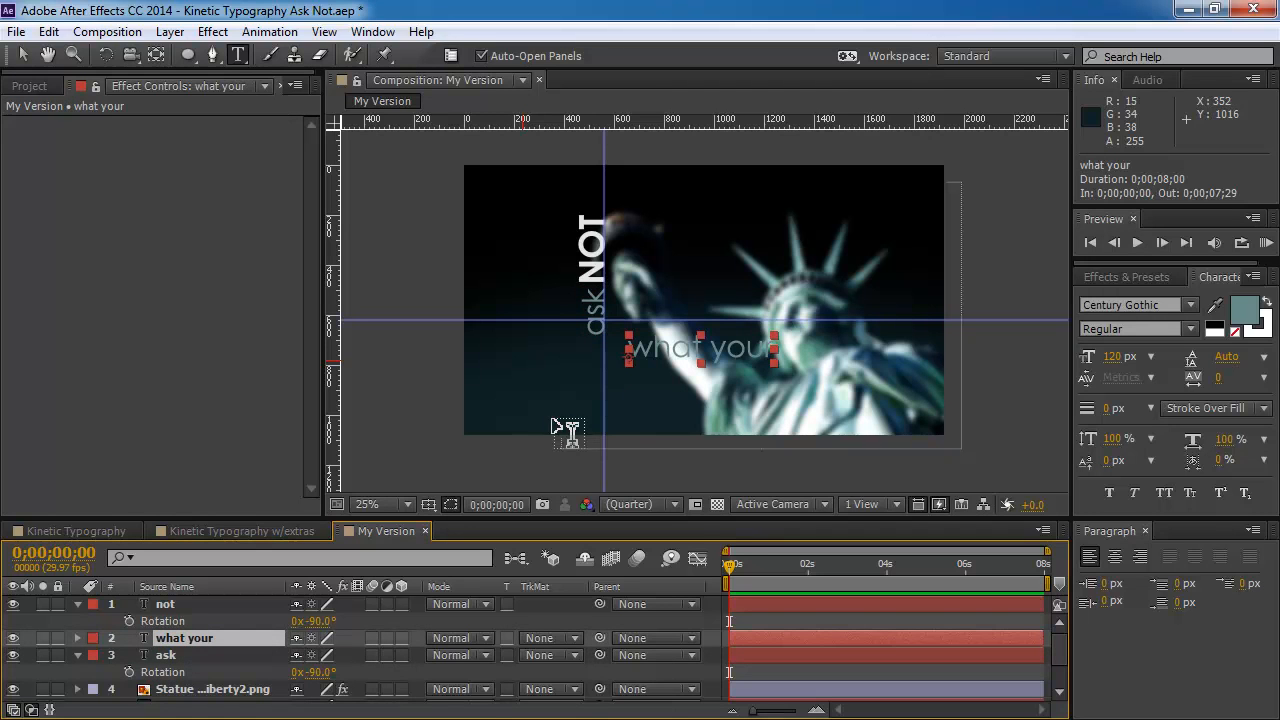
left_click(23, 52)
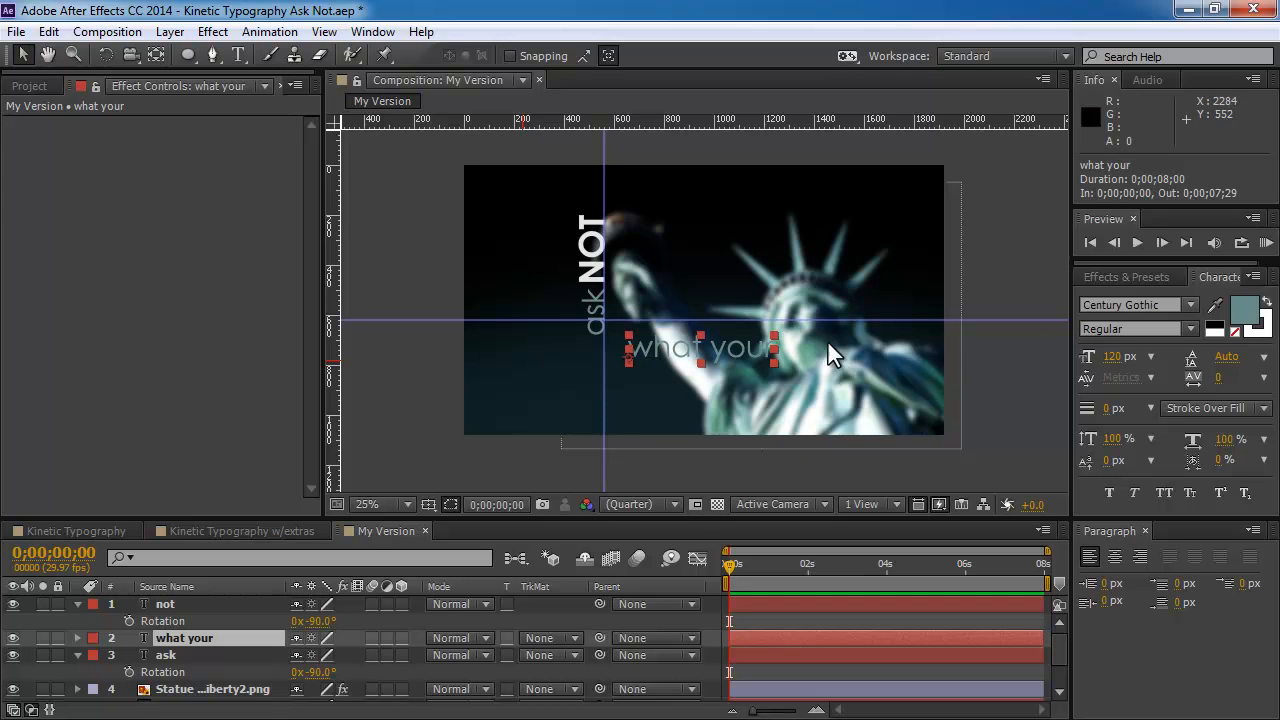
left_click(18, 55)
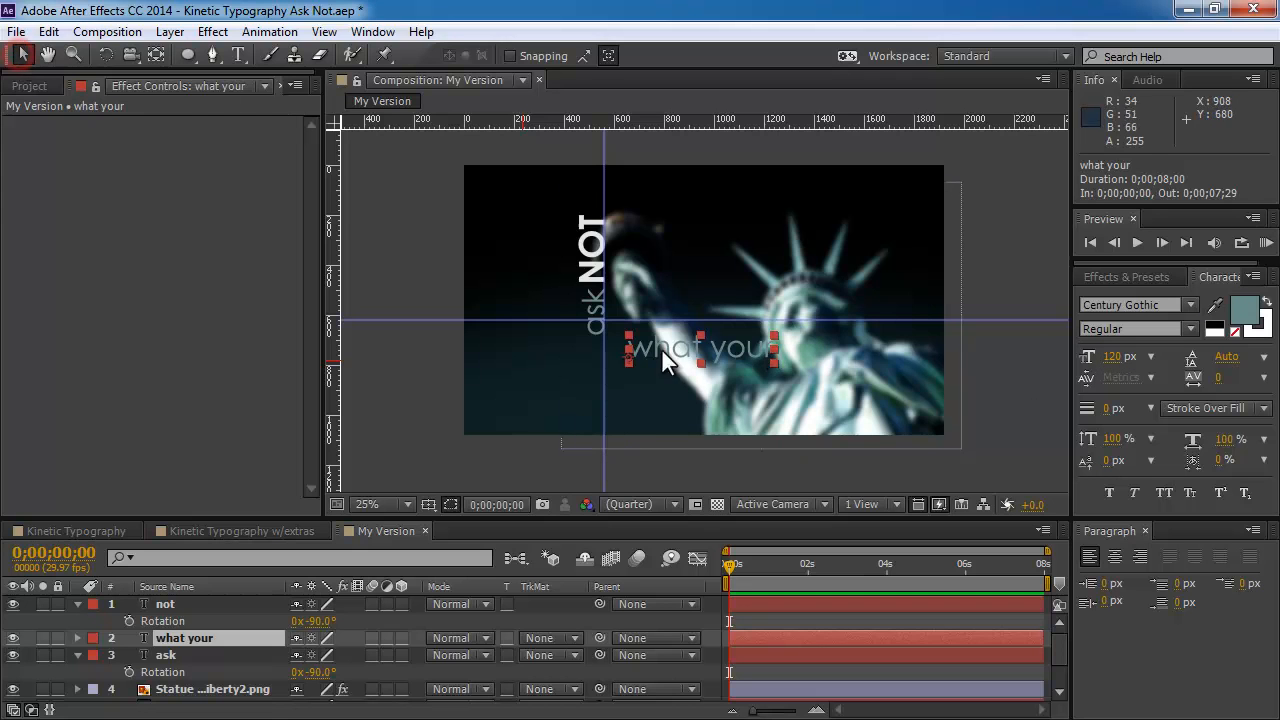
left_click_drag(686, 359, 664, 228)
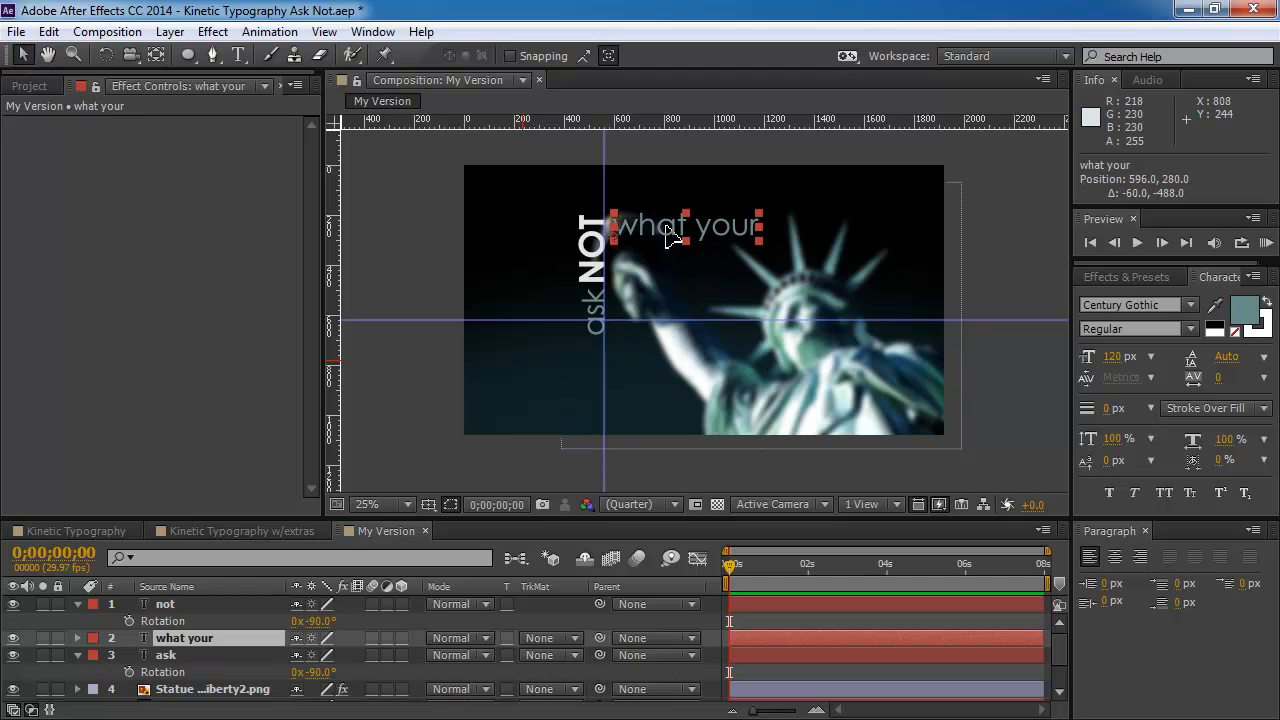
- Fine-tune the position of "what your" to 593, 283 so it lines up with the top of "NOT"
key("period")
key("period")
key("h")
left_click_drag(574, 194, 703, 444)
key("v")
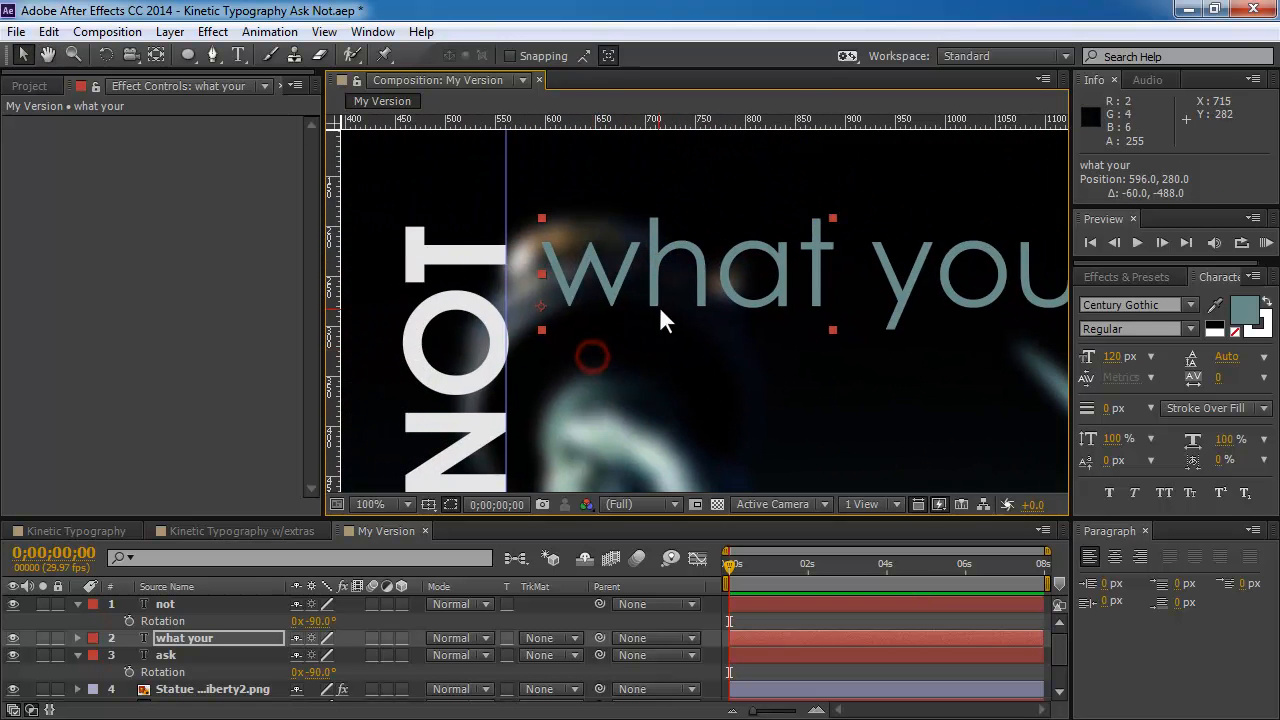
left_click_drag(655, 281, 652, 285)
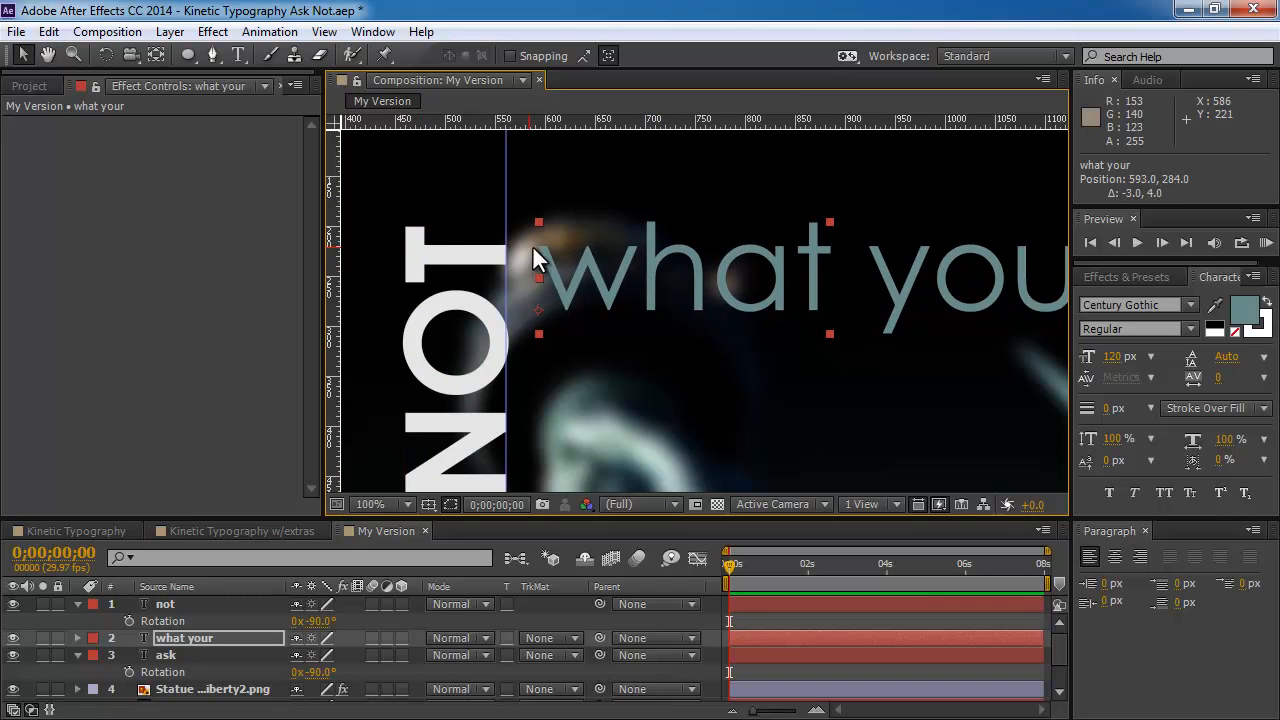
left_click_drag(570, 119, 606, 89)
key("Up")
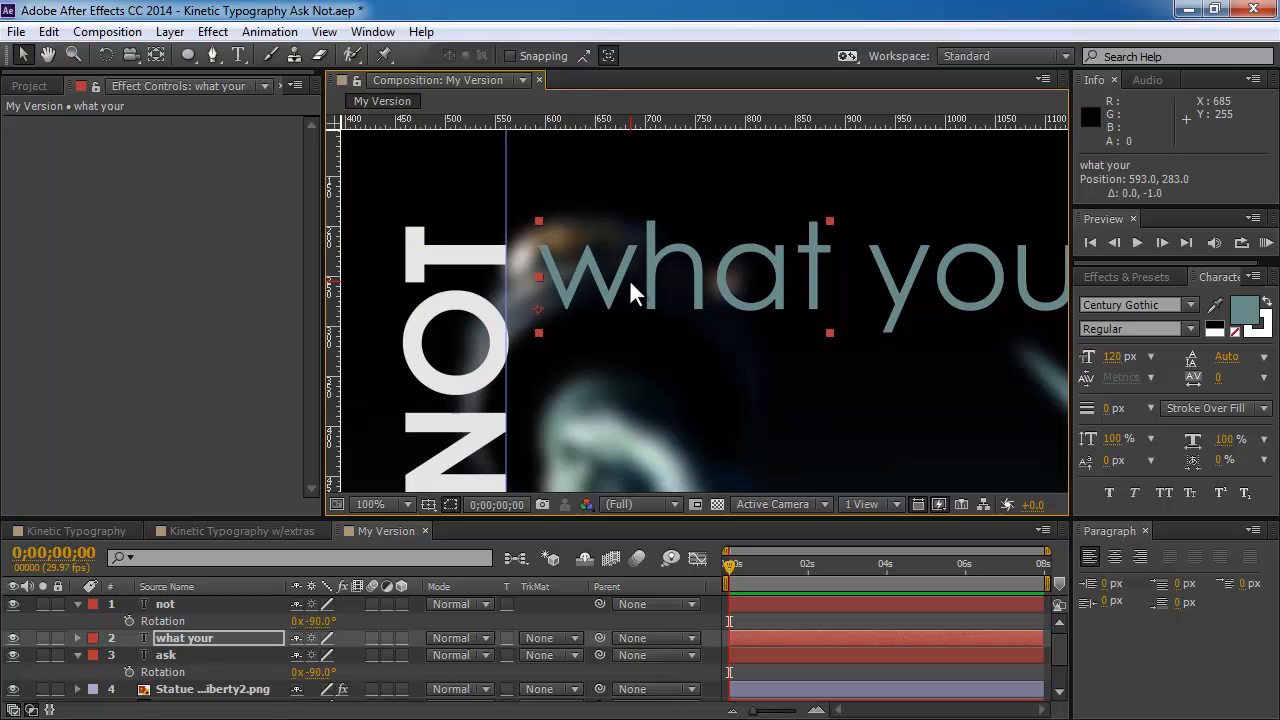
- Add a text layer reading "COUNTRY" in the style of "NOT", just below "what your"
key("comma")
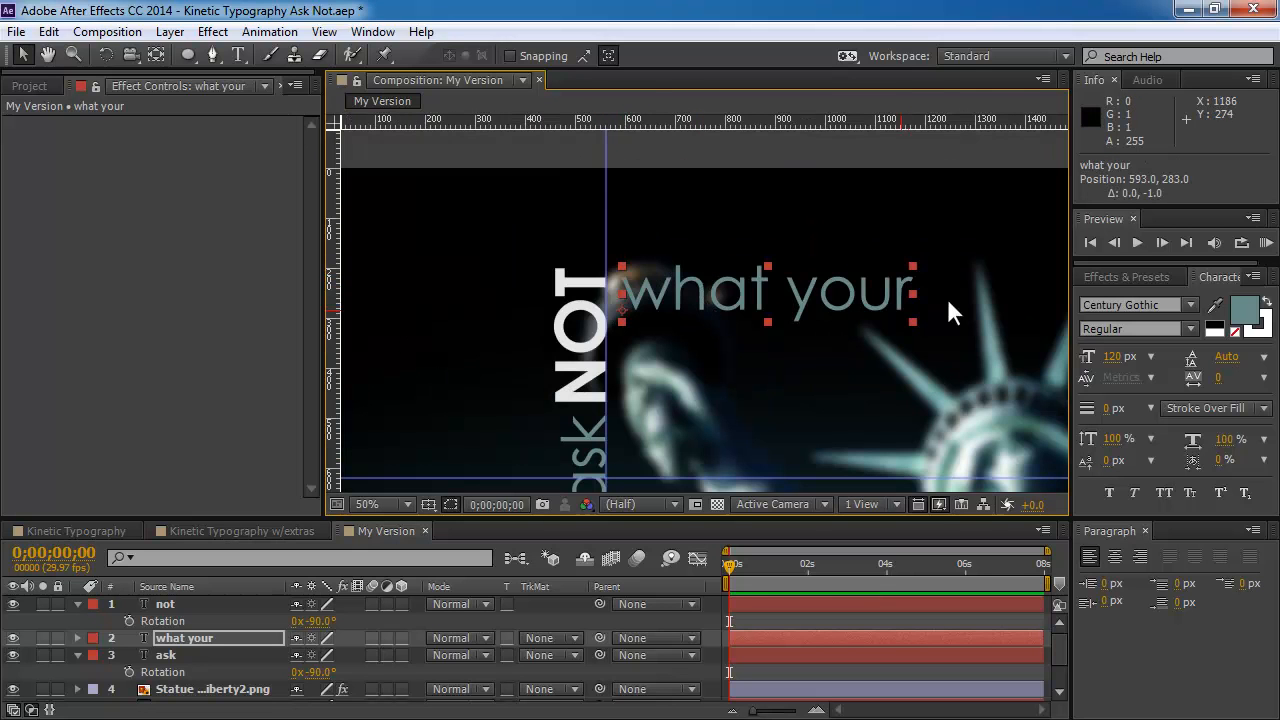
left_click(163, 605)
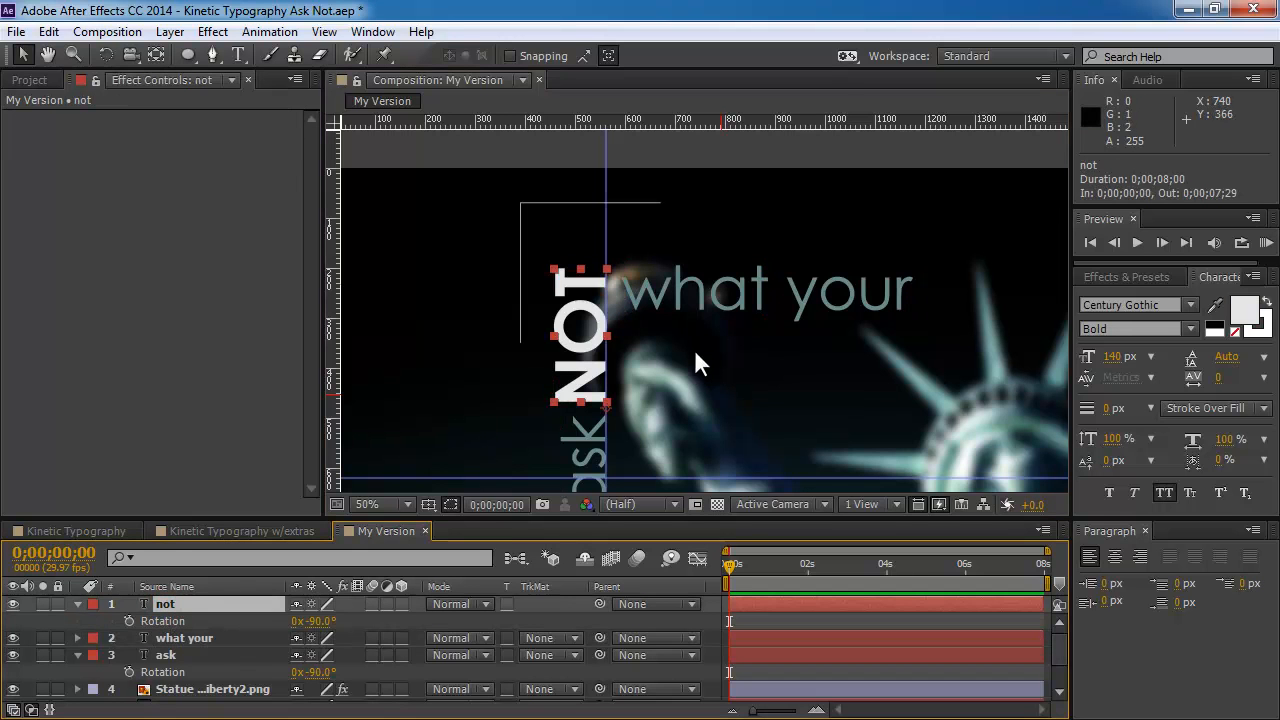
left_click(238, 55)
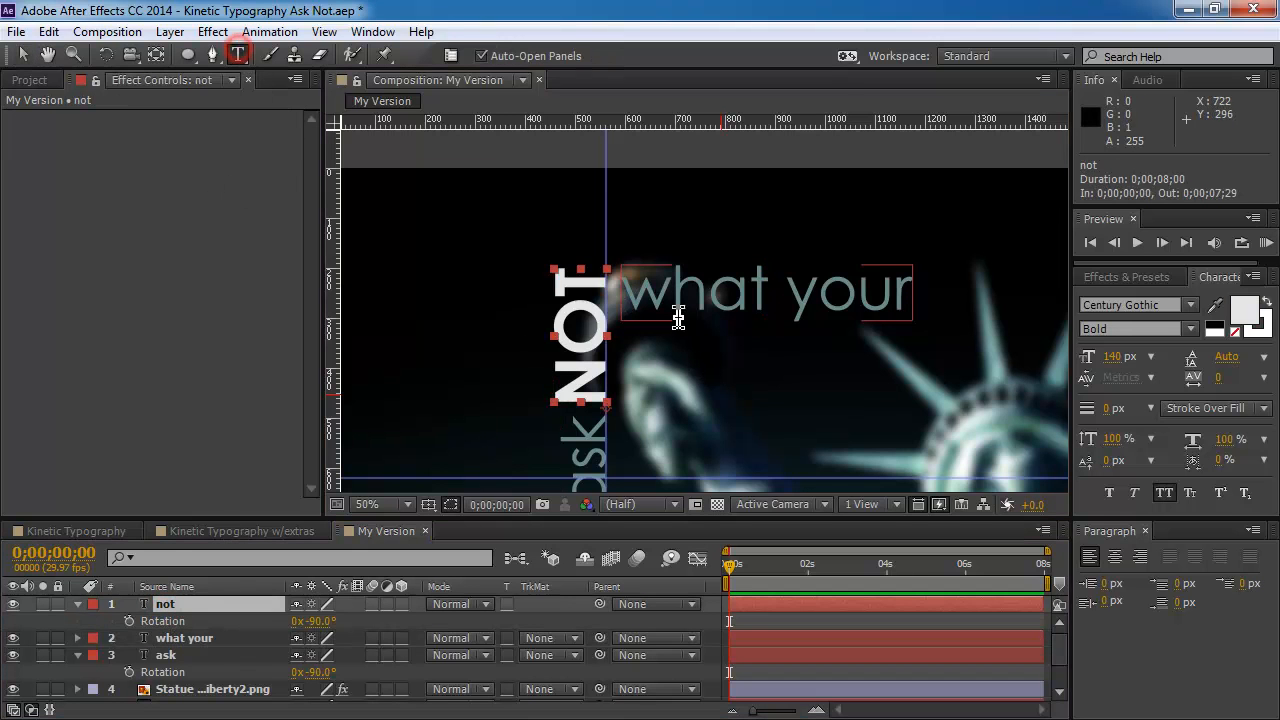
left_click(641, 360)
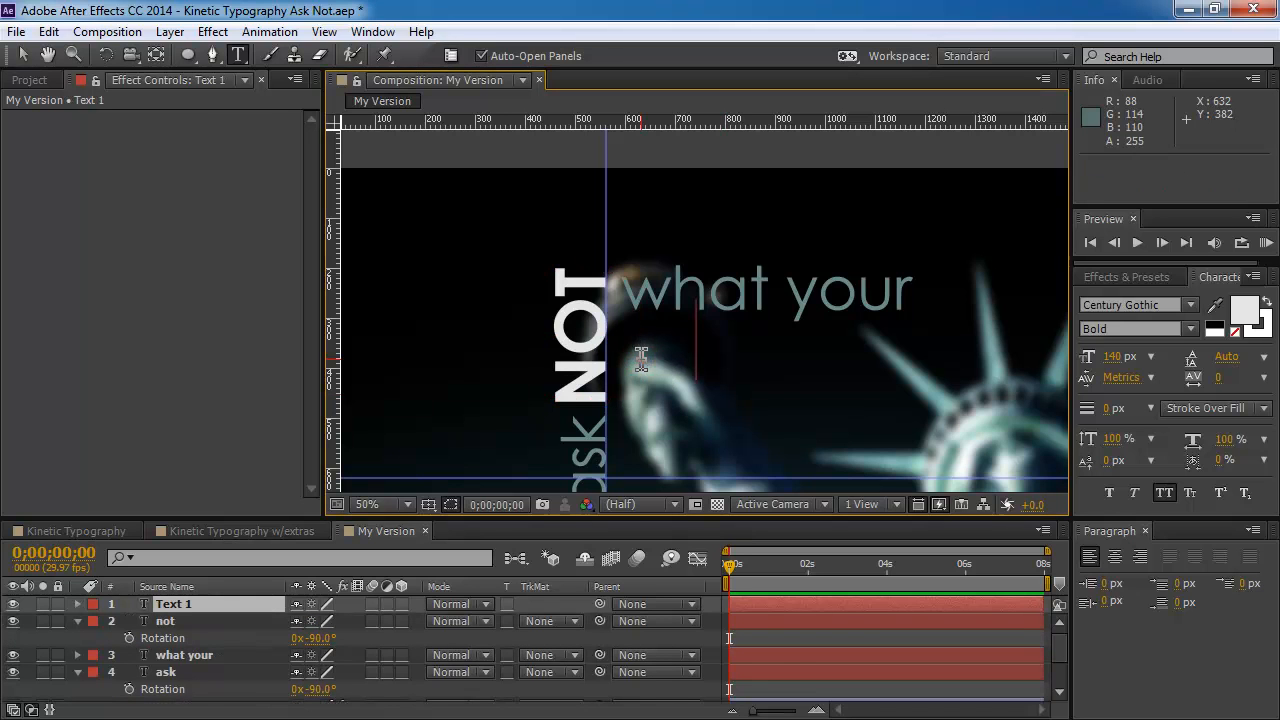
type("COUNTRY")
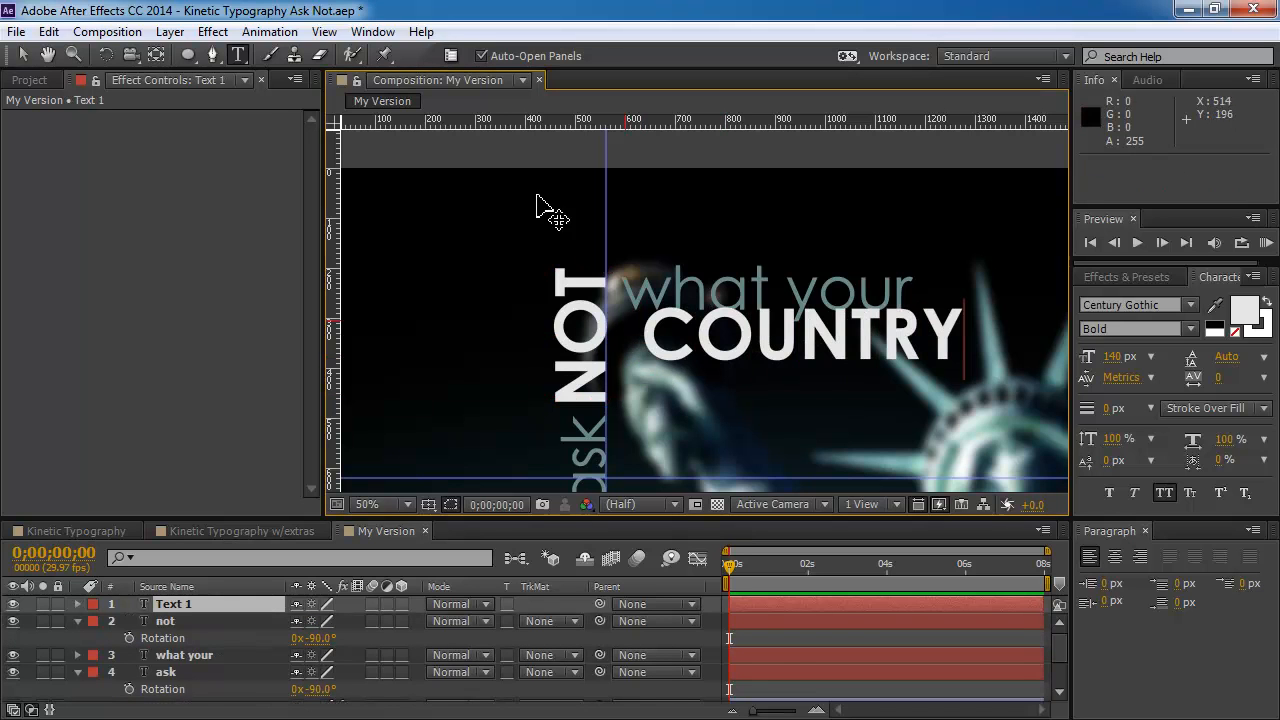
left_click(21, 55)
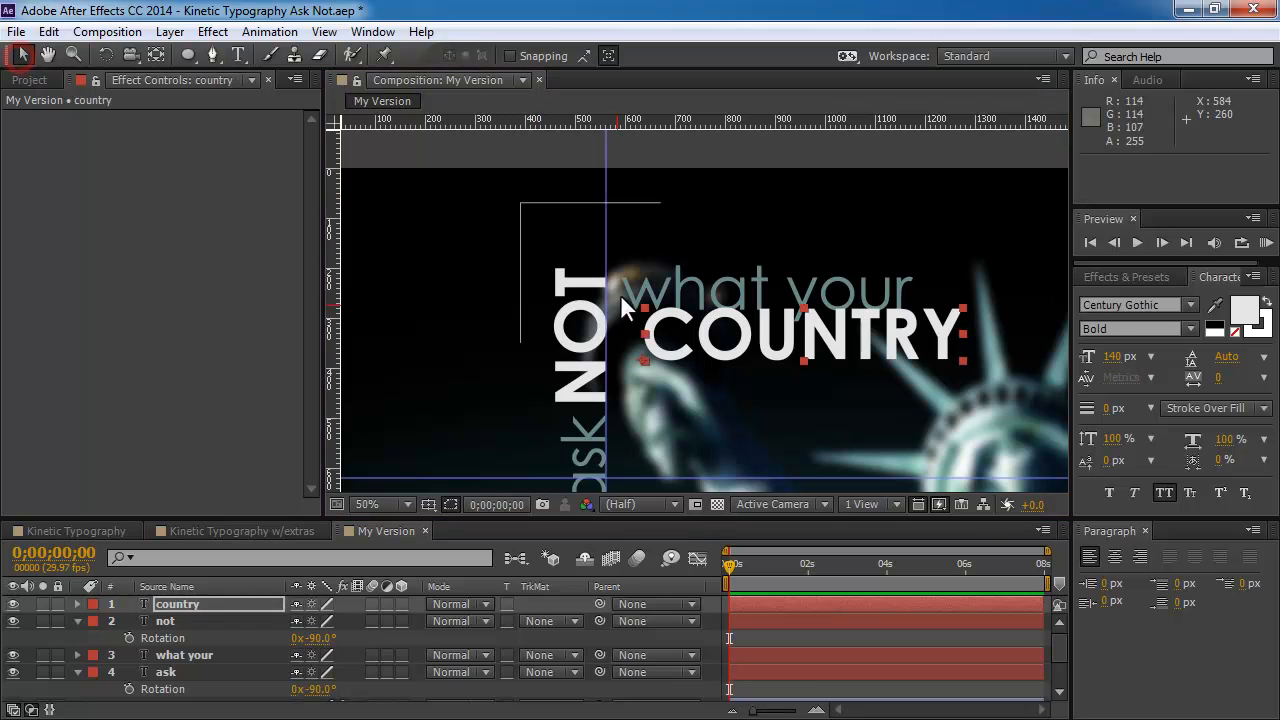
- Position "COUNTRY" beneath "what your" at about 588, 422, its left edge aligned to a new vertical guide at 594
left_click_drag(862, 342, 830, 361)
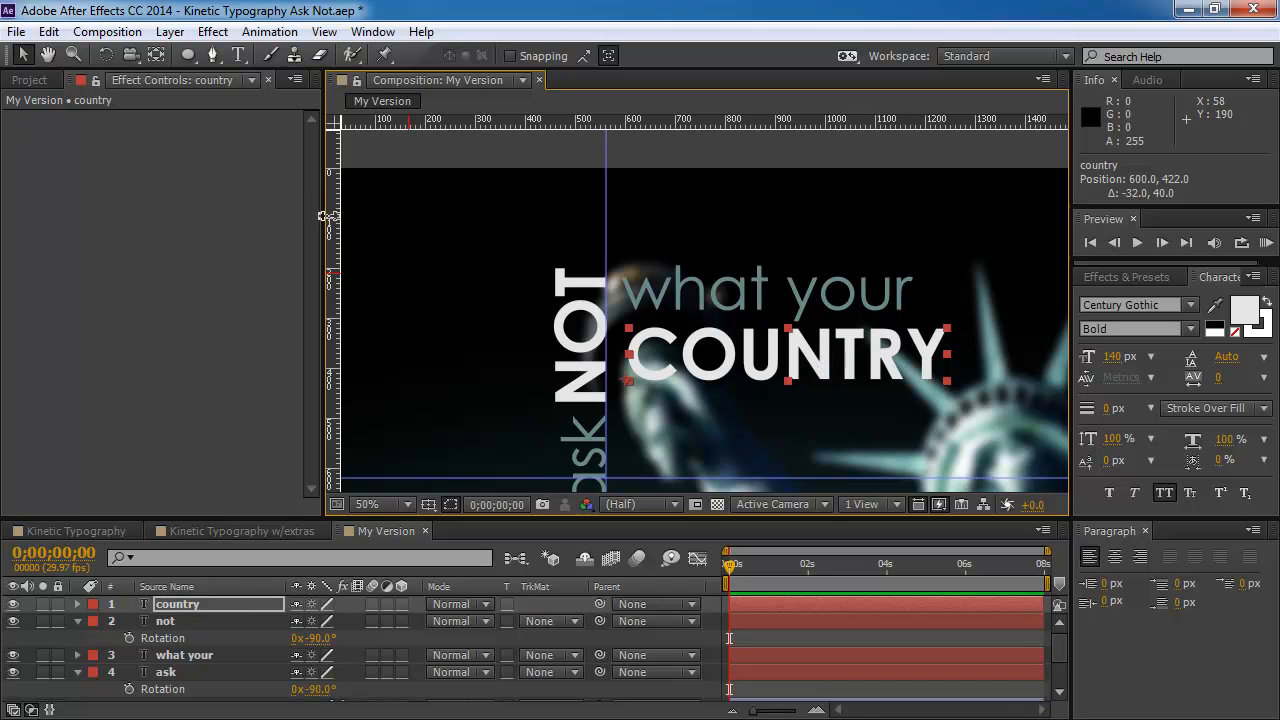
left_click_drag(335, 203, 622, 331)
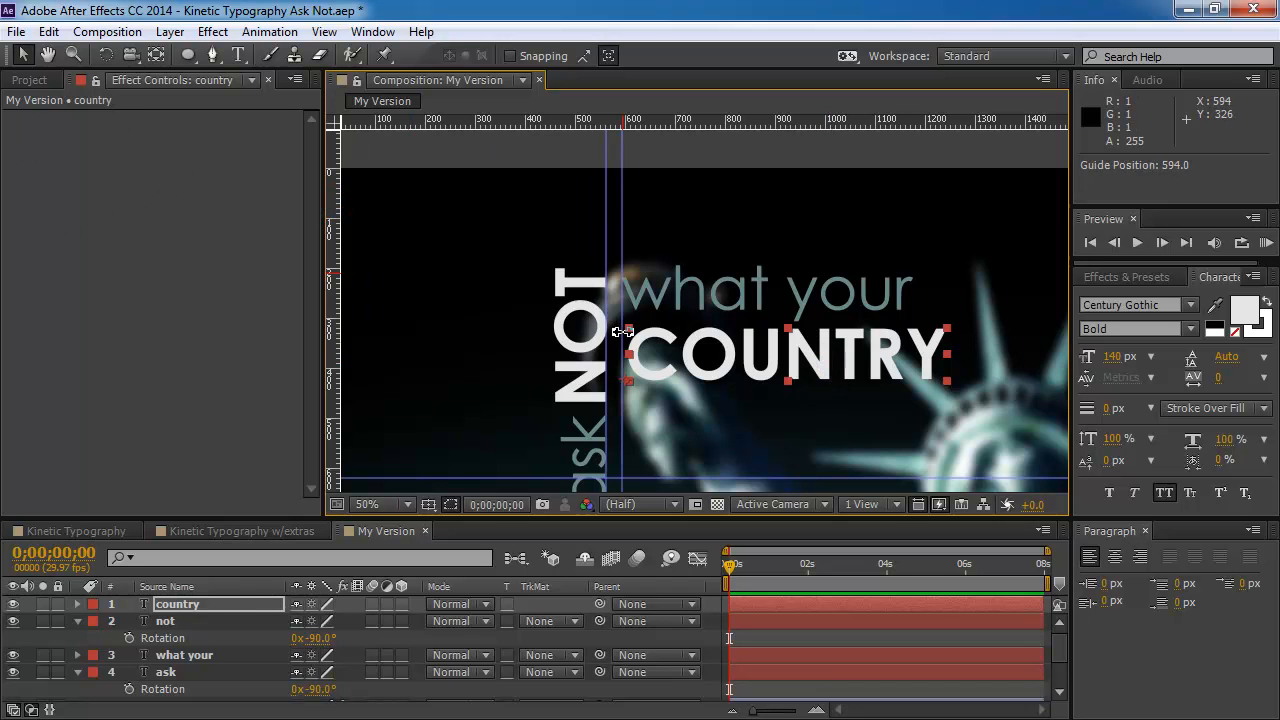
left_click_drag(800, 362, 793, 362)
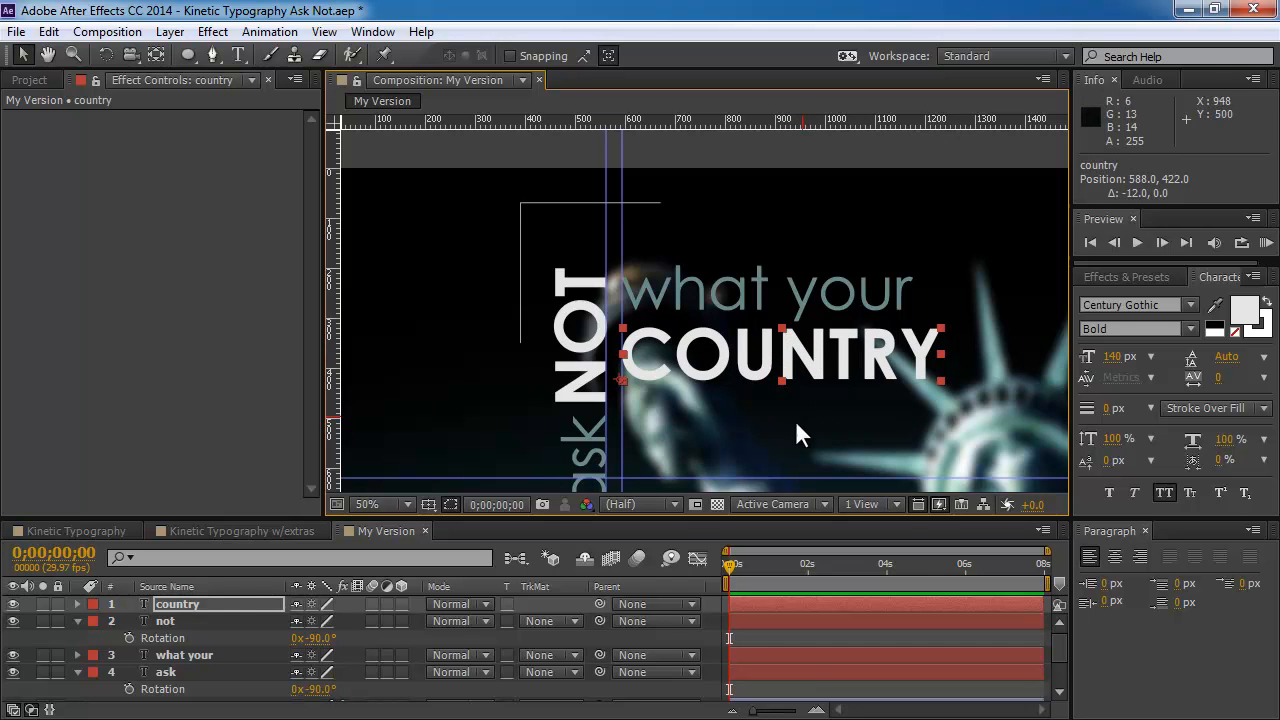
- Duplicate the "what your" text layer and change the copy's text to "can do for"
left_click(743, 292)
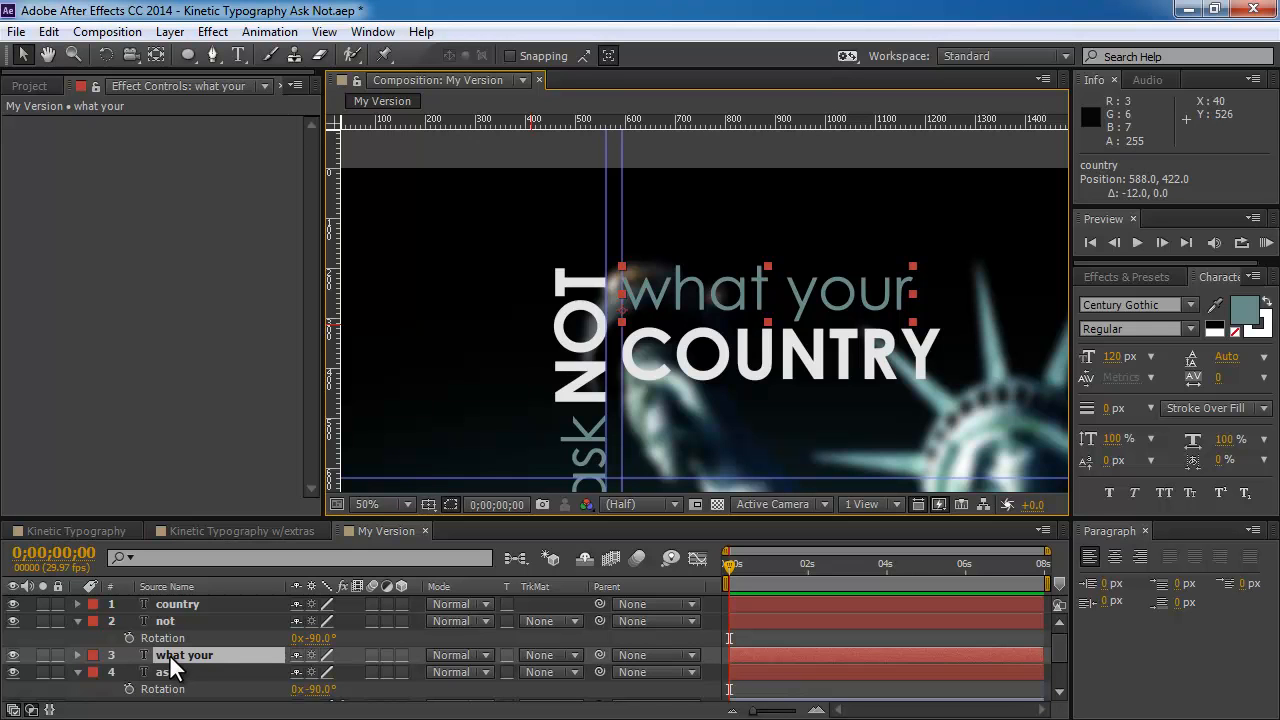
key("ctrl+d")
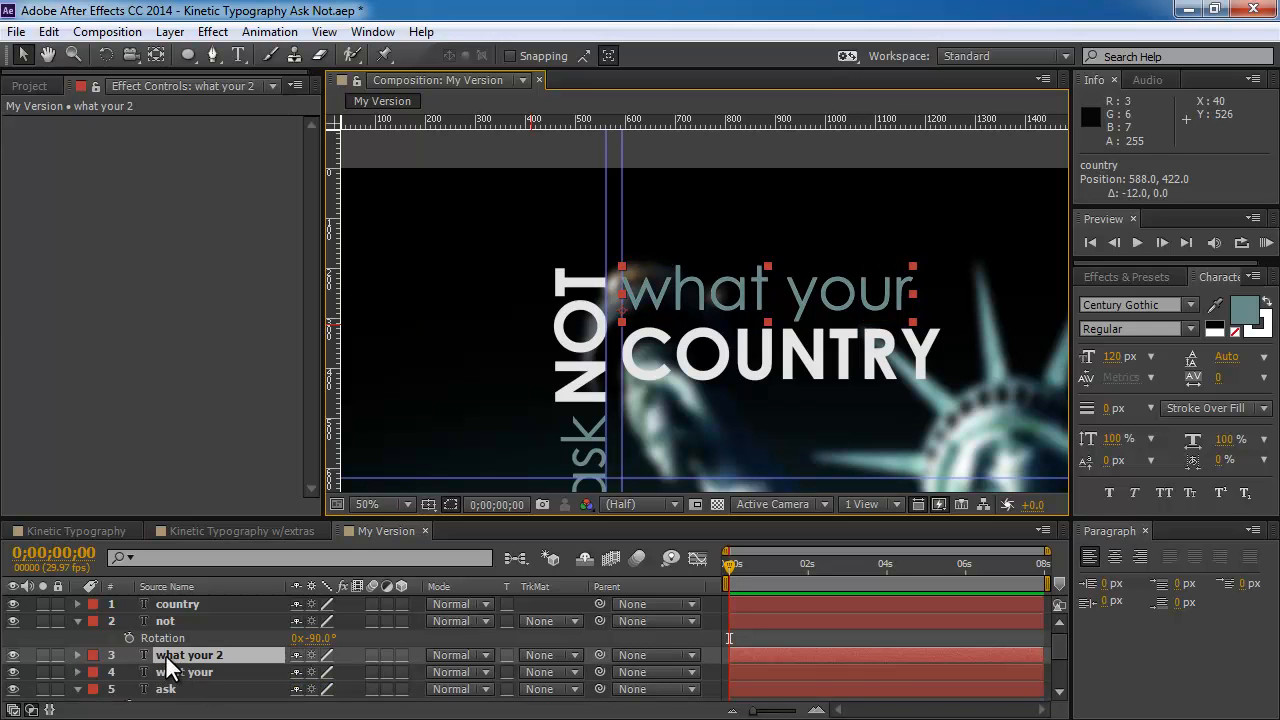
double_click(166, 655)
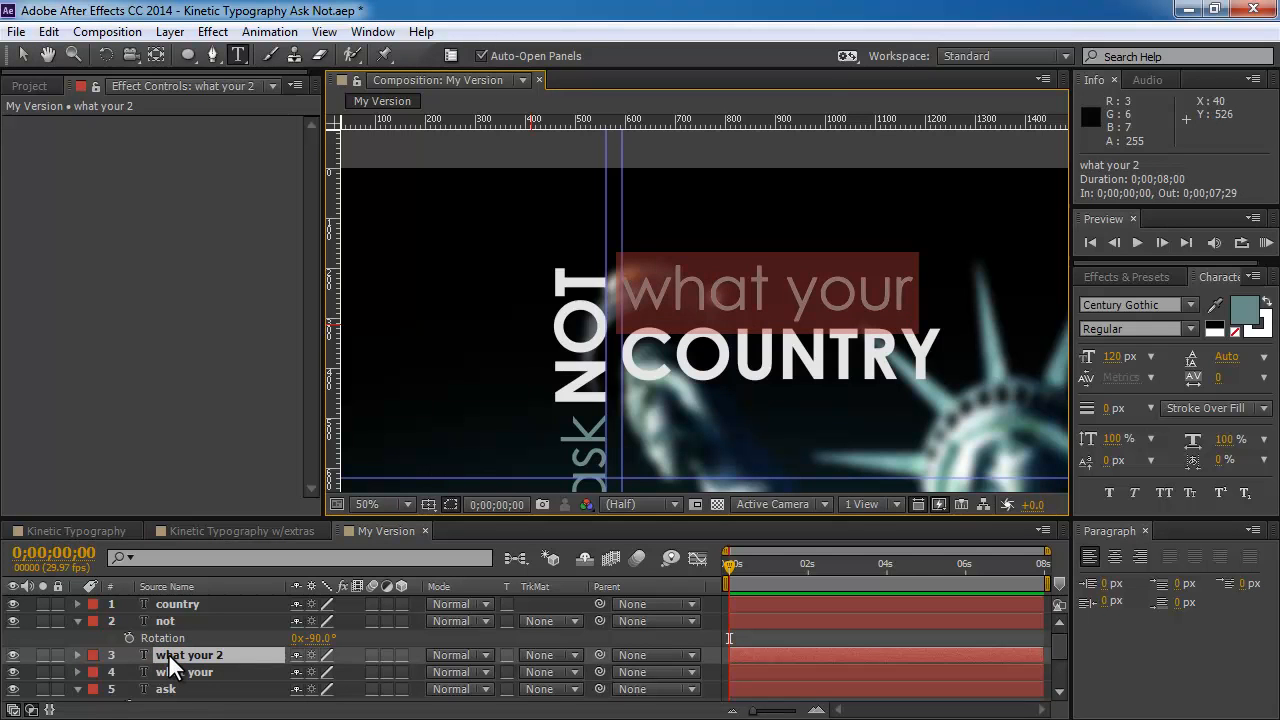
type("can do for")
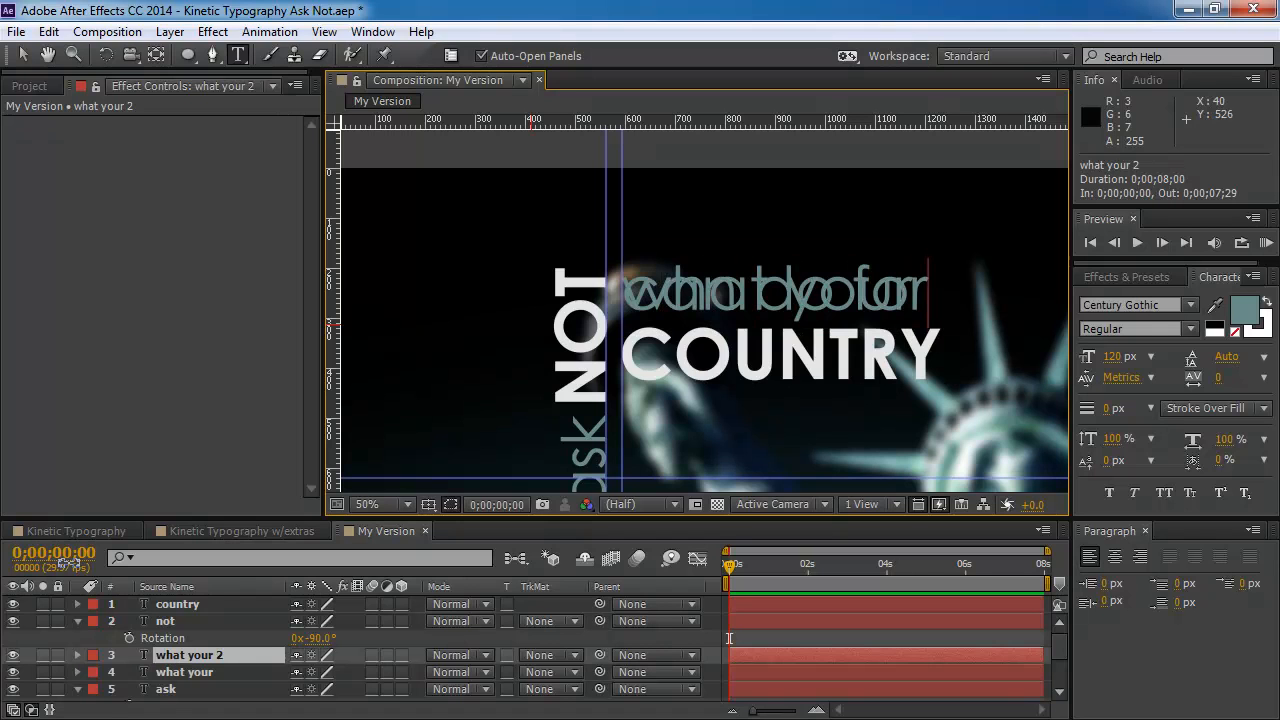
left_click(169, 656)
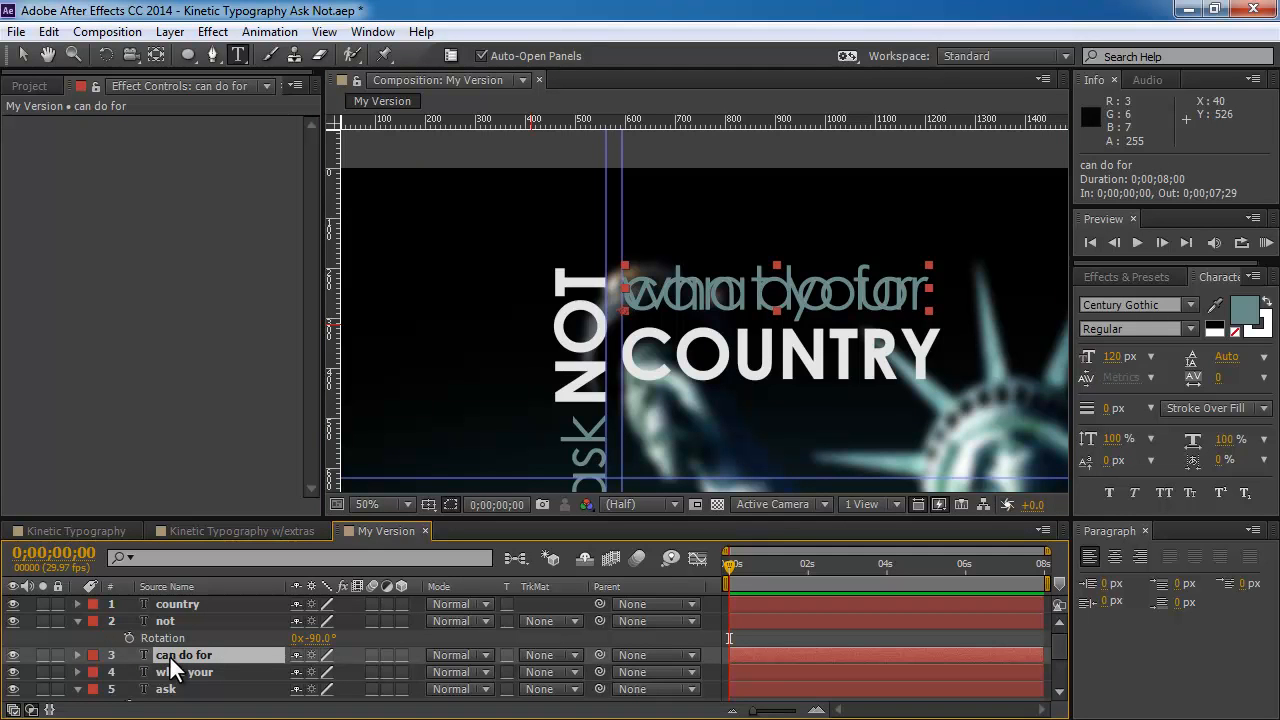
- Move "can do for" straight down below "COUNTRY", to about 593, 523
key("shift+Down")
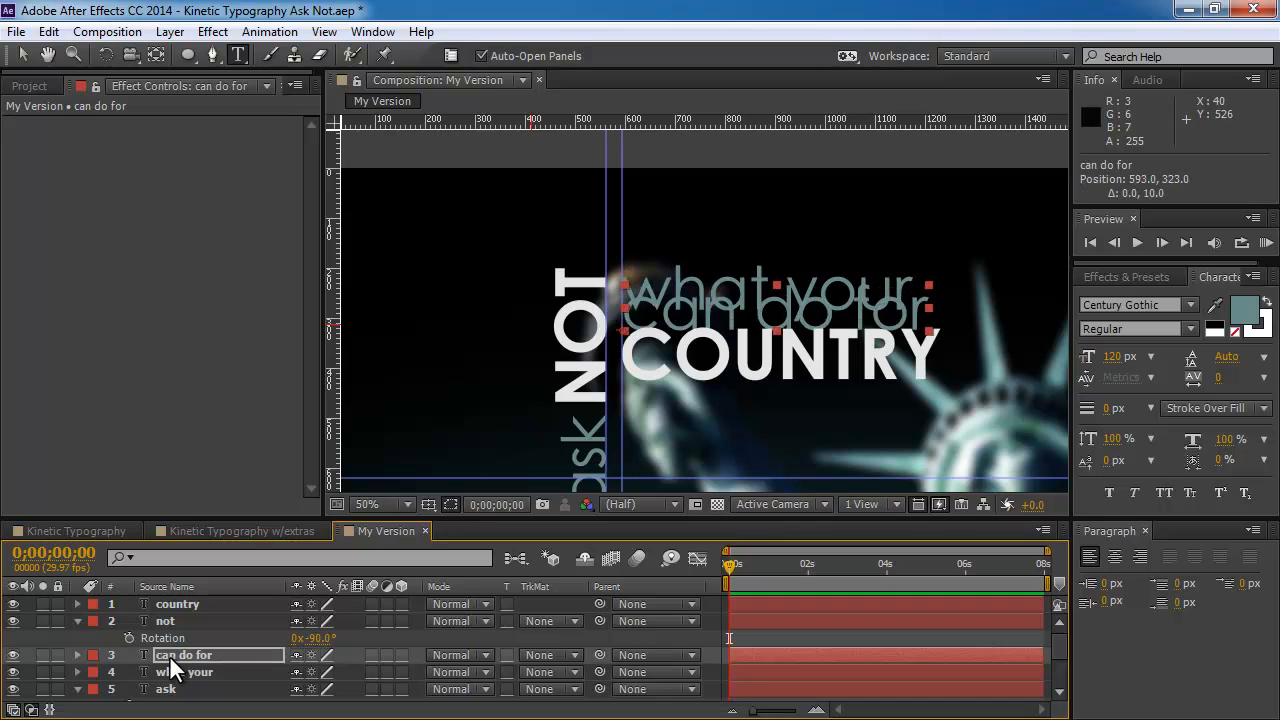
key("shift+Down")
key("shift+Down")
key("shift+Down")
key("shift+Down")
key("shift+Down")
key("shift+Down")
key("shift+Down")
key("shift+Down")
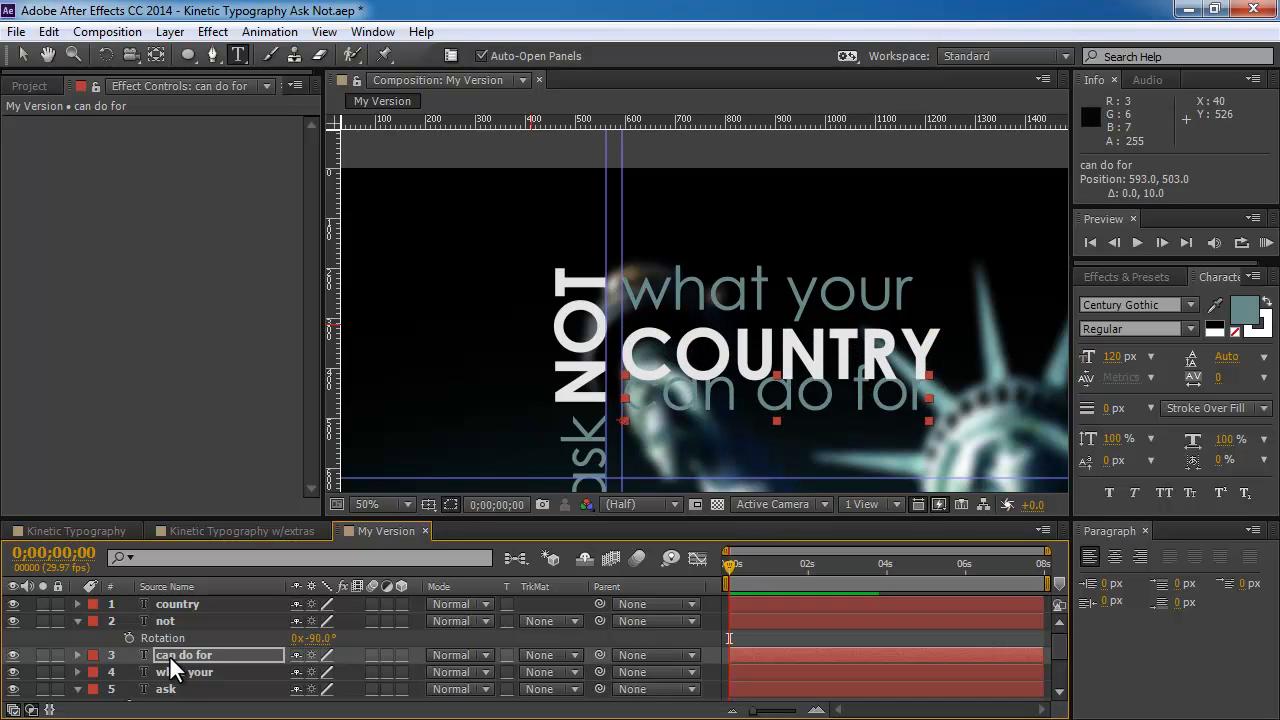
key("shift+Down")
key("shift+Down")
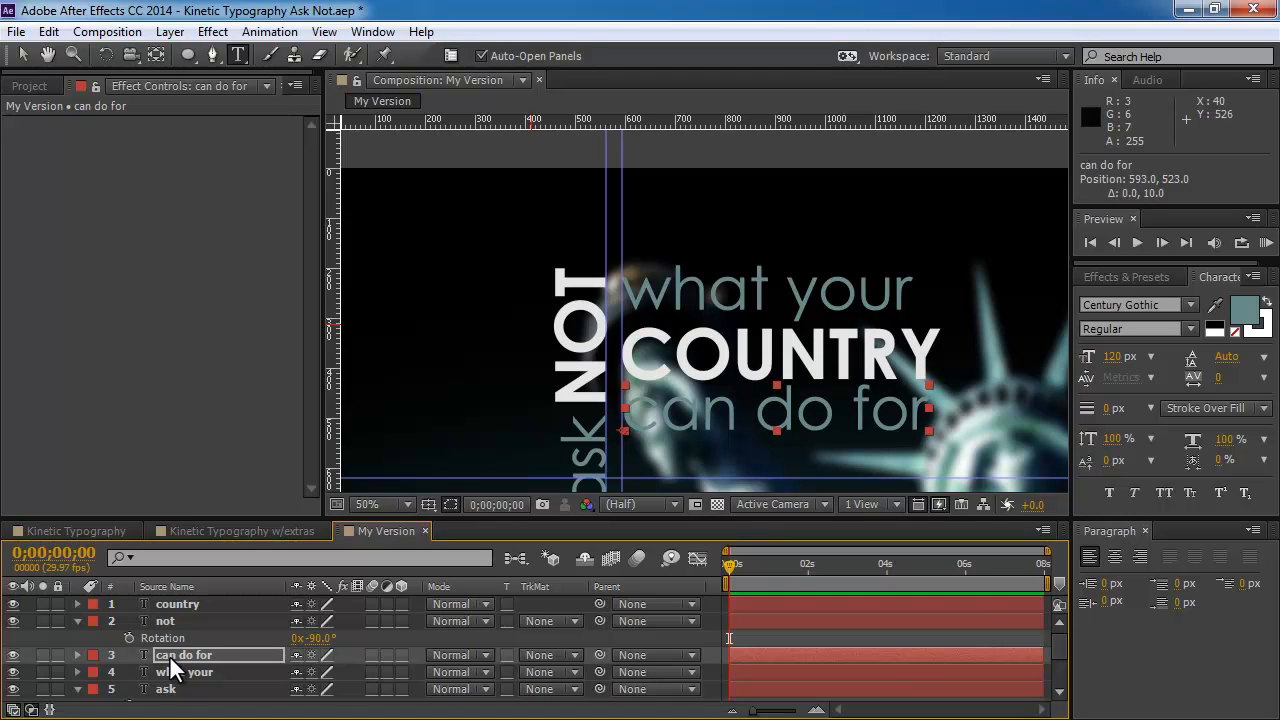
- Fine-tune the vertical position of "can do for" to 593, 525 so its spacing under "COUNTRY" looks even
key("Down")
key("Down")
key("Down")
key("Down")
key("Down")
key("Down")
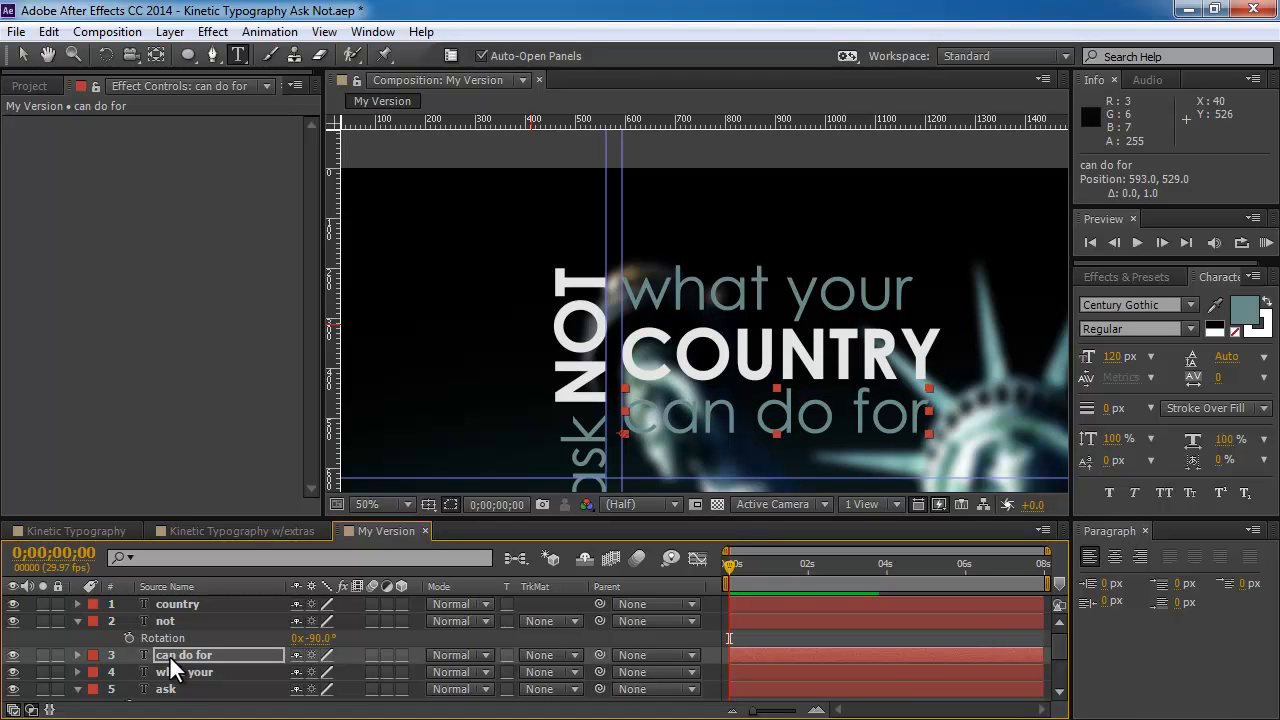
key("Up")
key("Up")
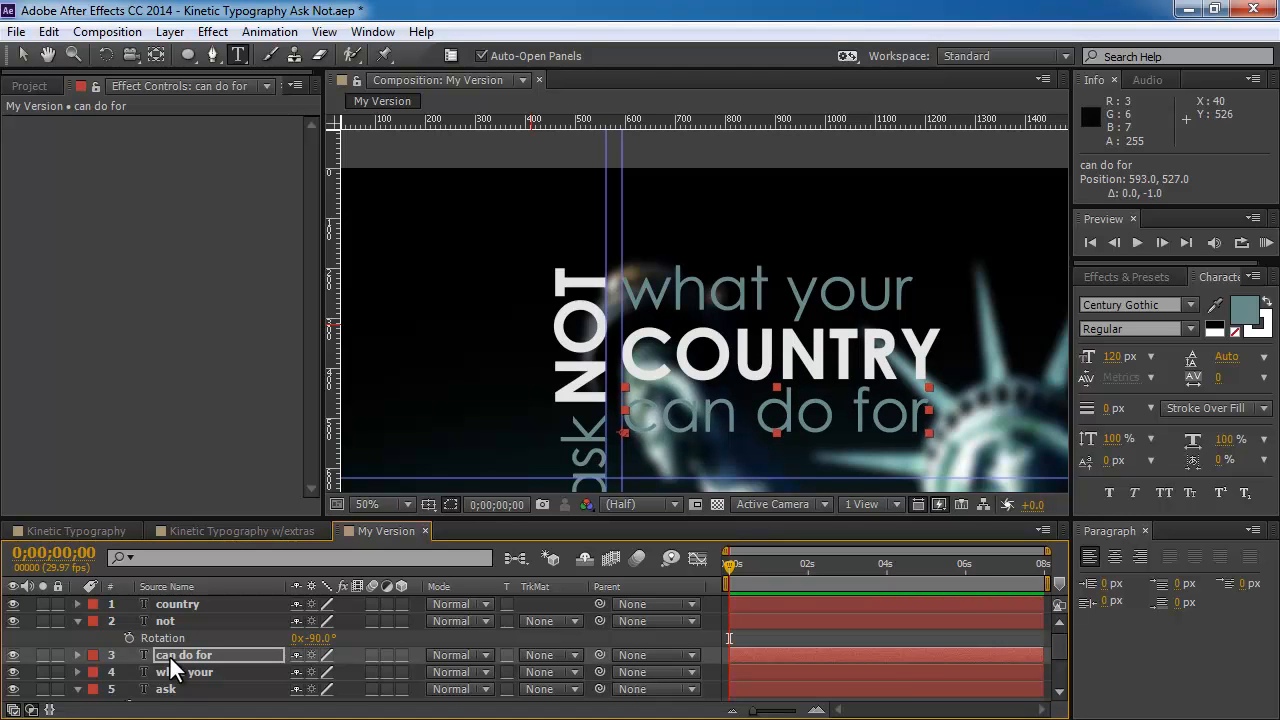
key("Down")
key("Down")
key("Up")
key("Up")
key("Up")
key("Up")
key("Up")
key("Up")
key("Up")
key("Down")
key("Down")
key("Down")
key("Down")
key("Up")
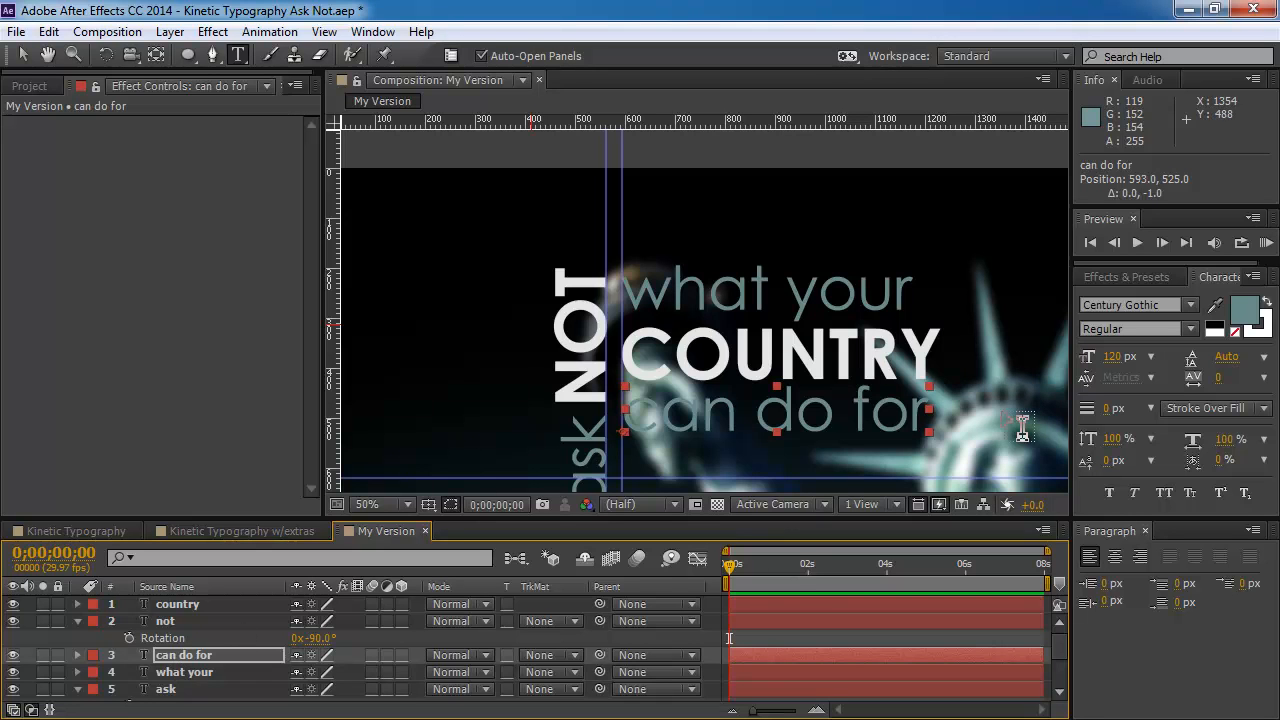
- Reveal the audio waveform of the kennedy_ask_not2.mp3 layer in an enlarged timeline and scrub through the speech
key("comma")
key("space")
left_click_drag(808, 429, 757, 371)
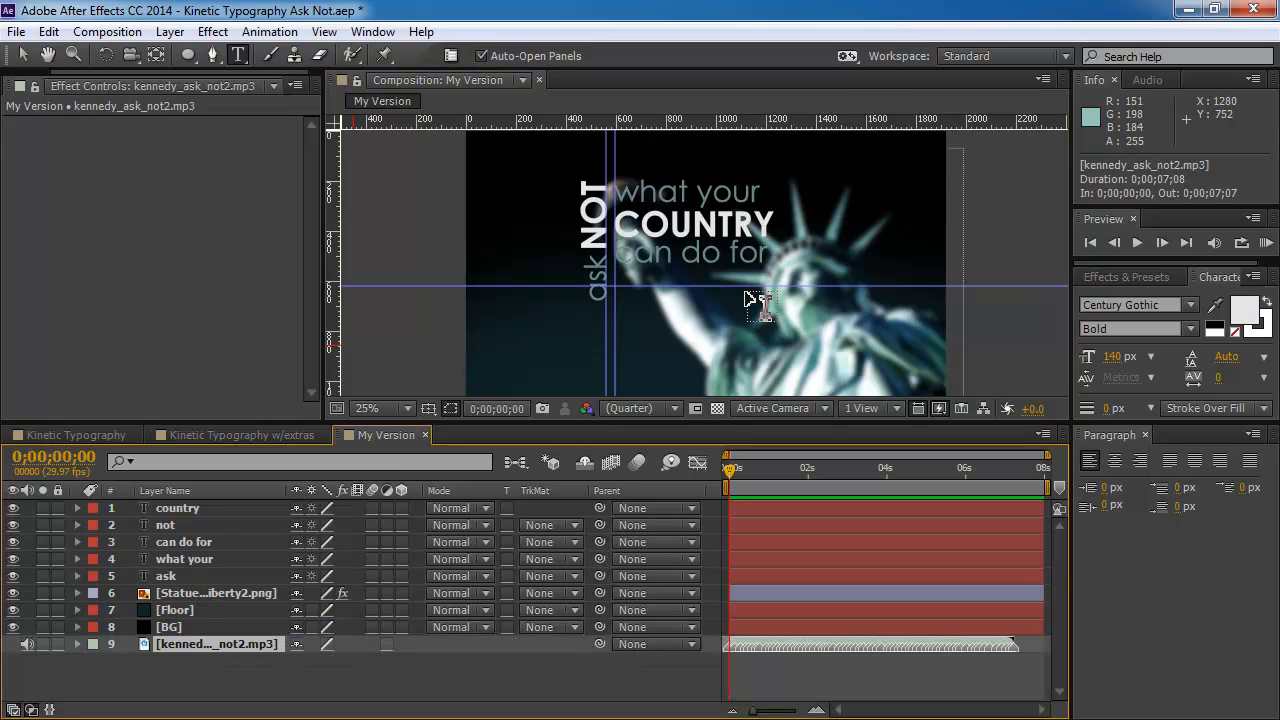
key("comma")
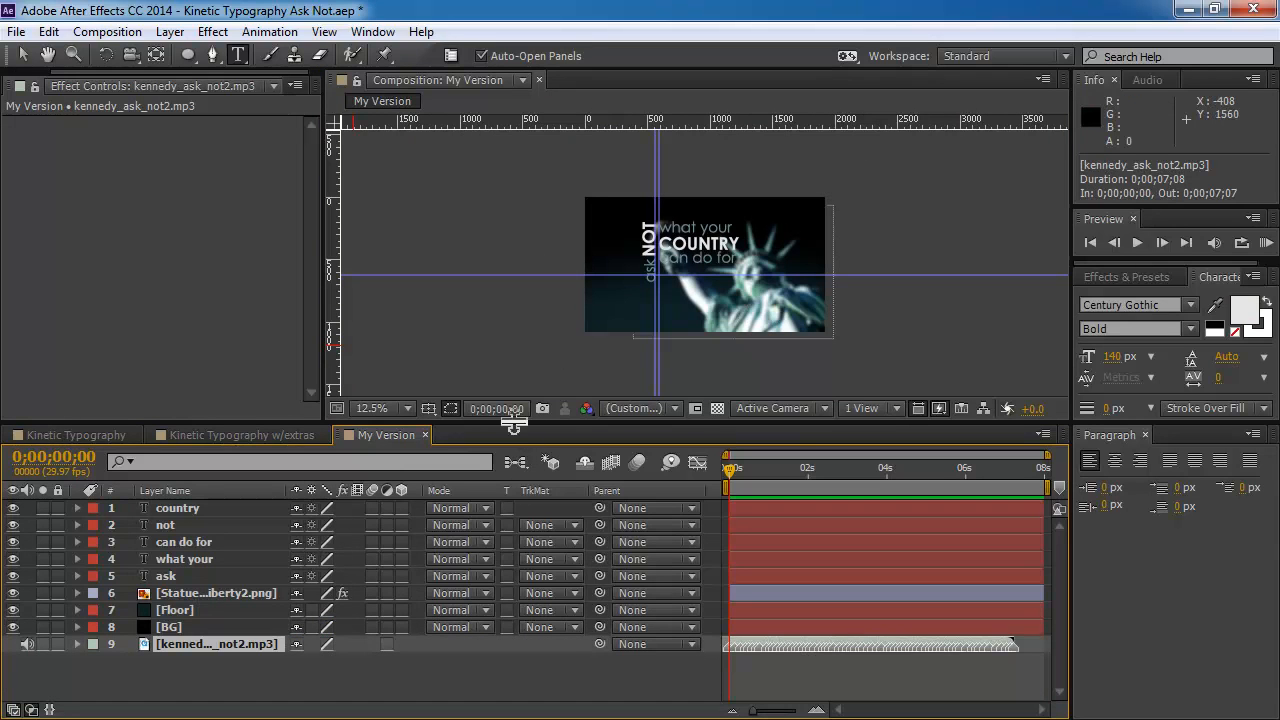
left_click_drag(513, 425, 515, 374)
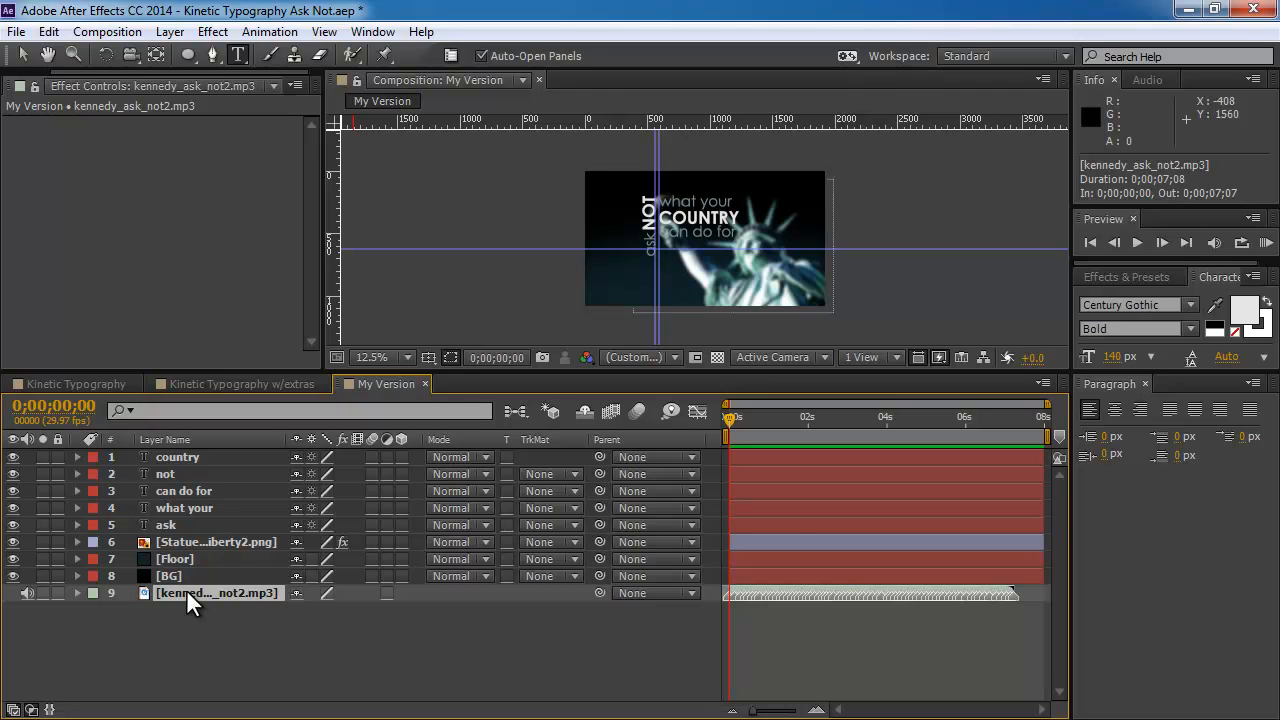
key("l")
key("l")
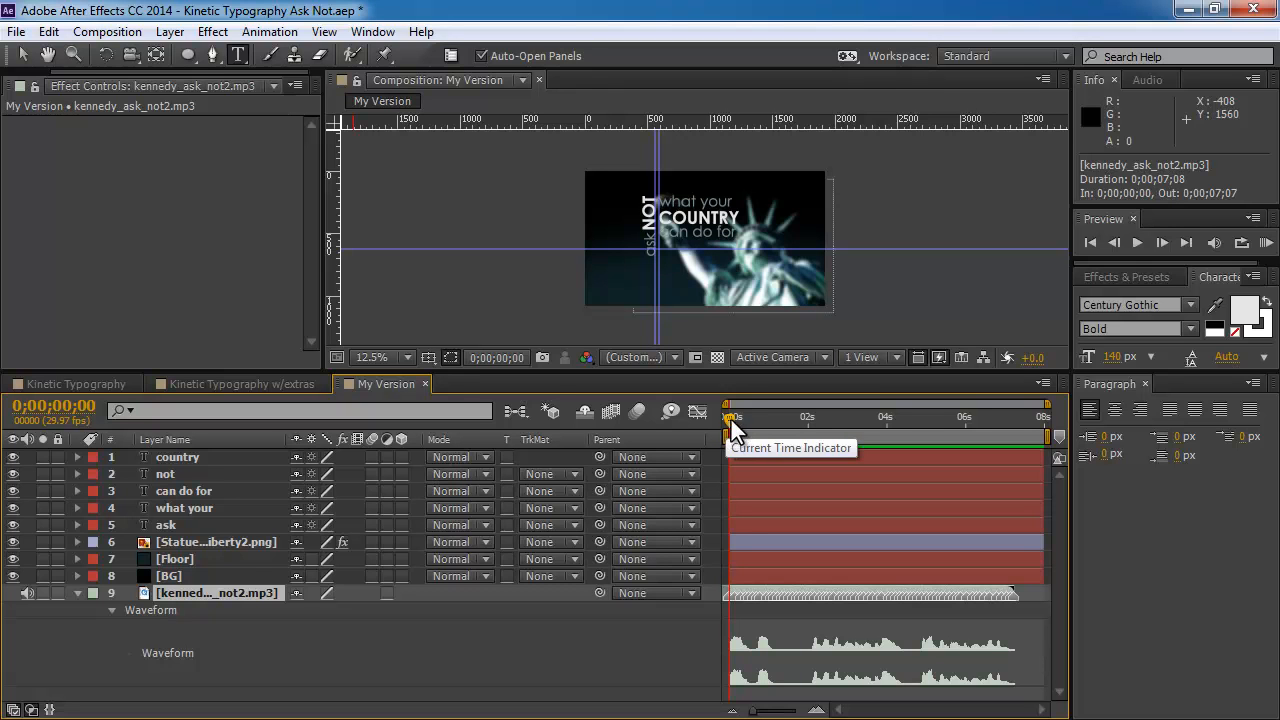
left_click_drag(730, 419, 952, 412)
left_click_drag(973, 412, 716, 425)
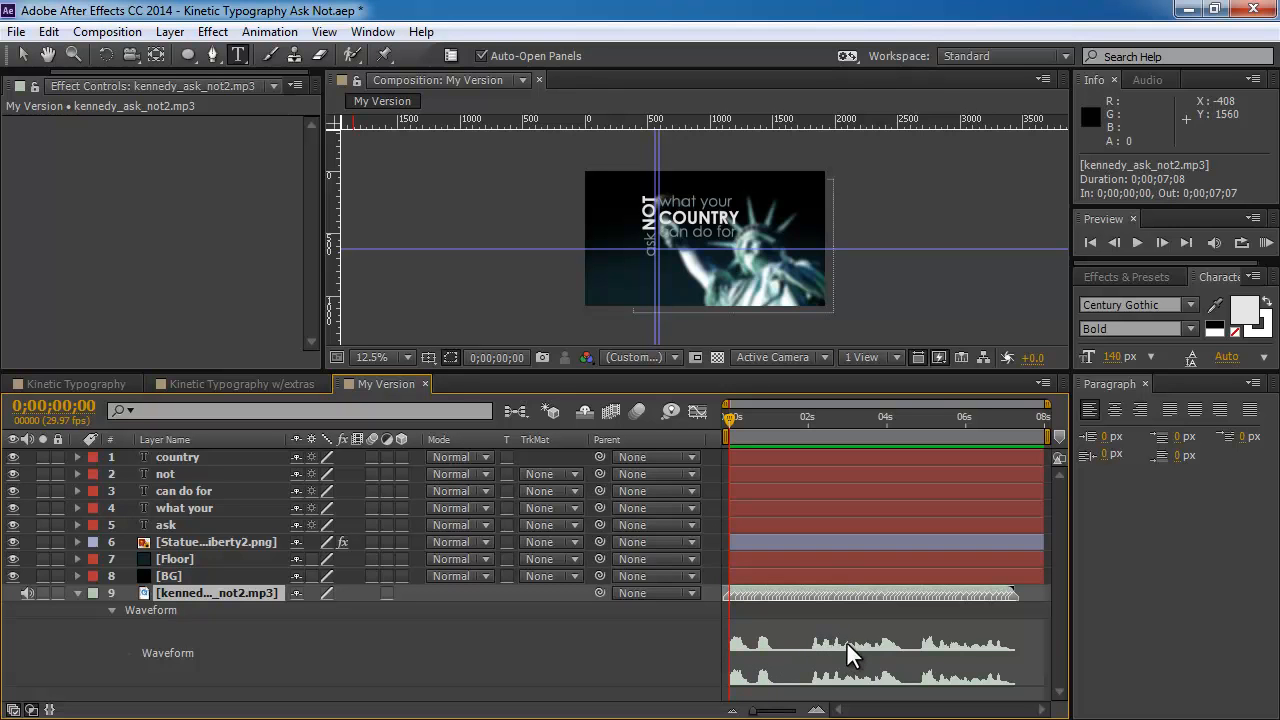
- Trim the start of the "not" layer to 0;00;00;22, where the second word begins in the waveform
left_click_drag(727, 417, 757, 421)
left_click_drag(754, 715, 783, 712)
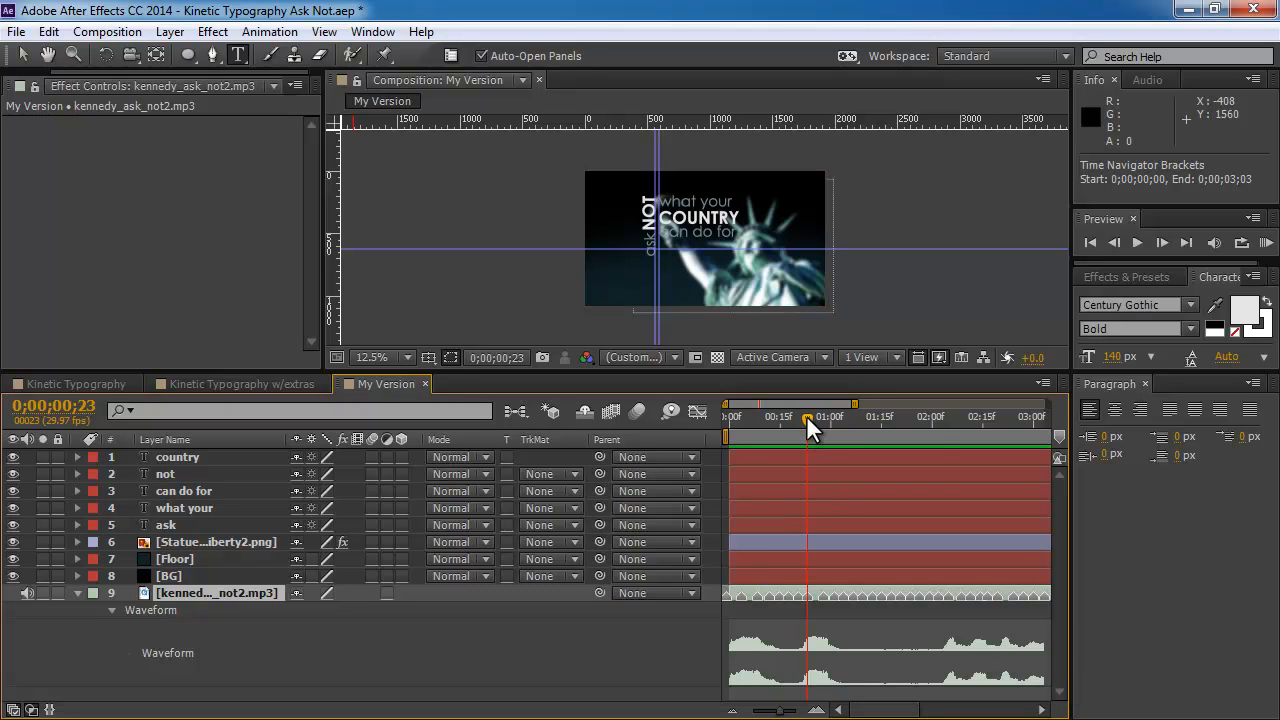
left_click_drag(807, 418, 803, 415)
left_click(159, 473)
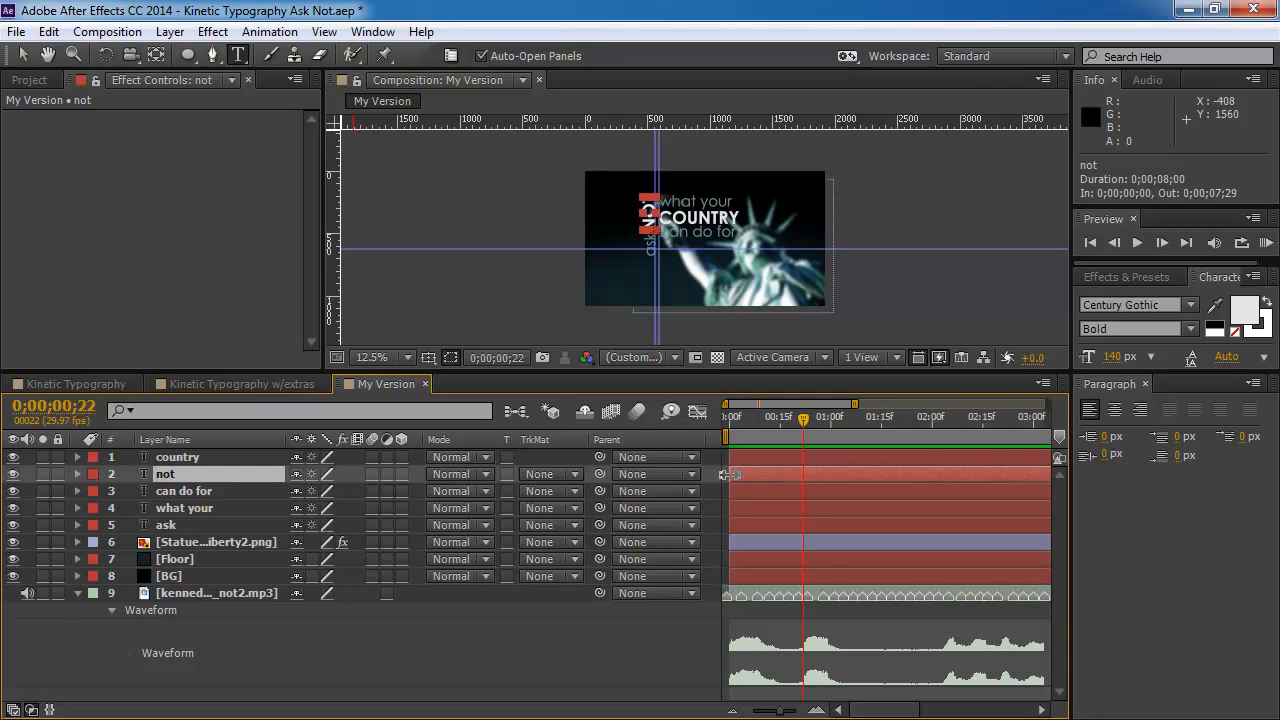
left_click_drag(726, 475, 802, 478)
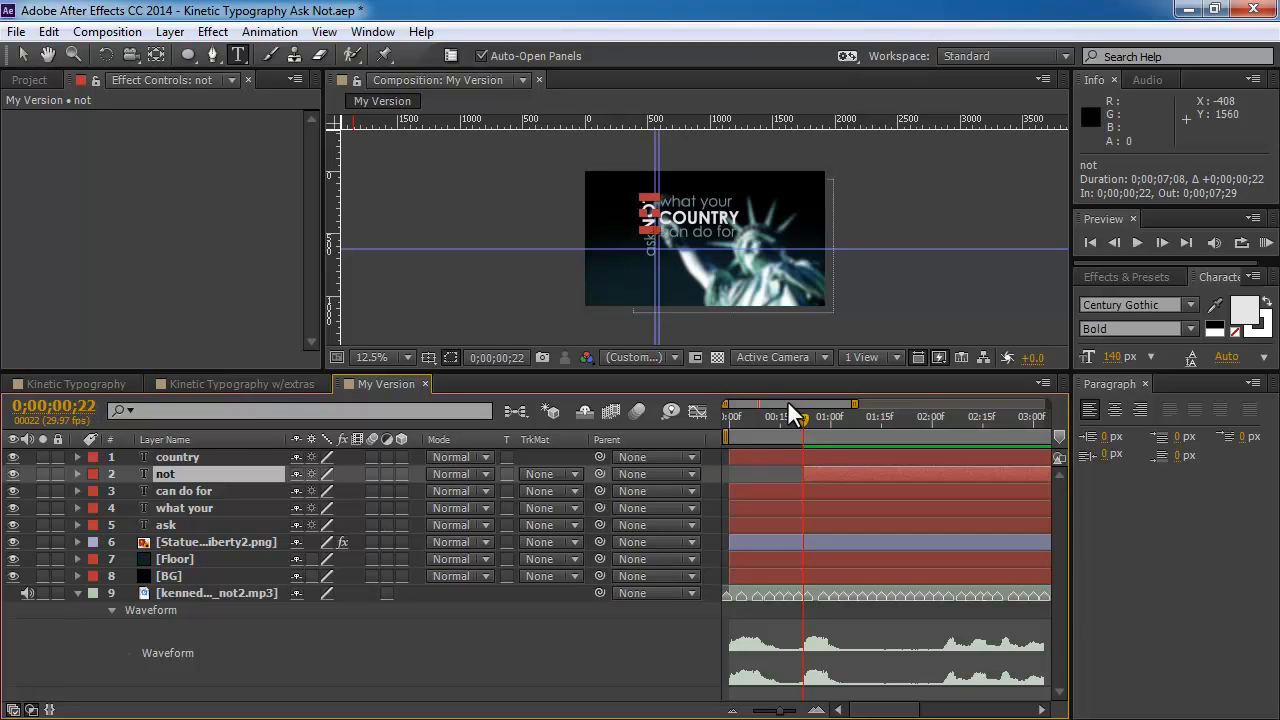
- Trim the starts of the "what your" and "country" layers to 0;00;02;04, where the speech resumes after the pause
mouse_move(801, 419)
left_mouse_down()
mouse_move(713, 426)
mouse_move(812, 423)
mouse_move(799, 423)
left_mouse_up()
left_click_drag(800, 423, 943, 434)
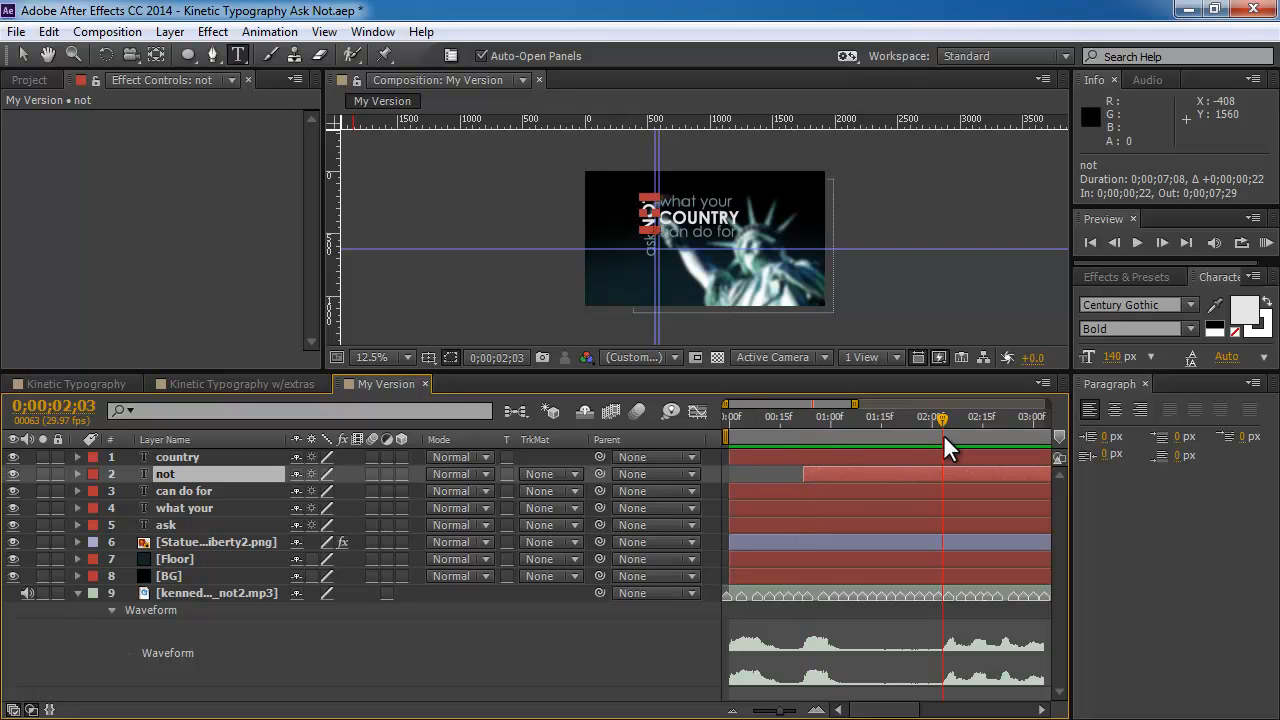
left_click_drag(943, 434, 944, 434)
left_click(172, 505)
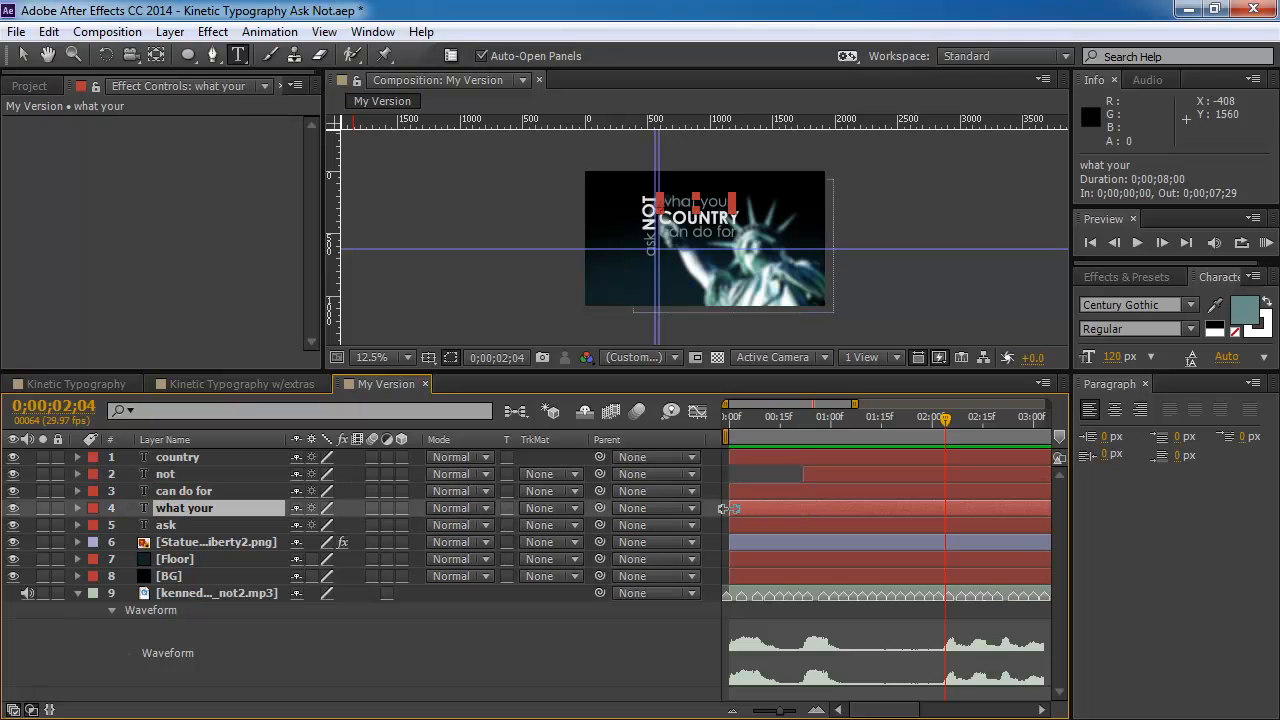
left_click_drag(736, 509, 948, 523)
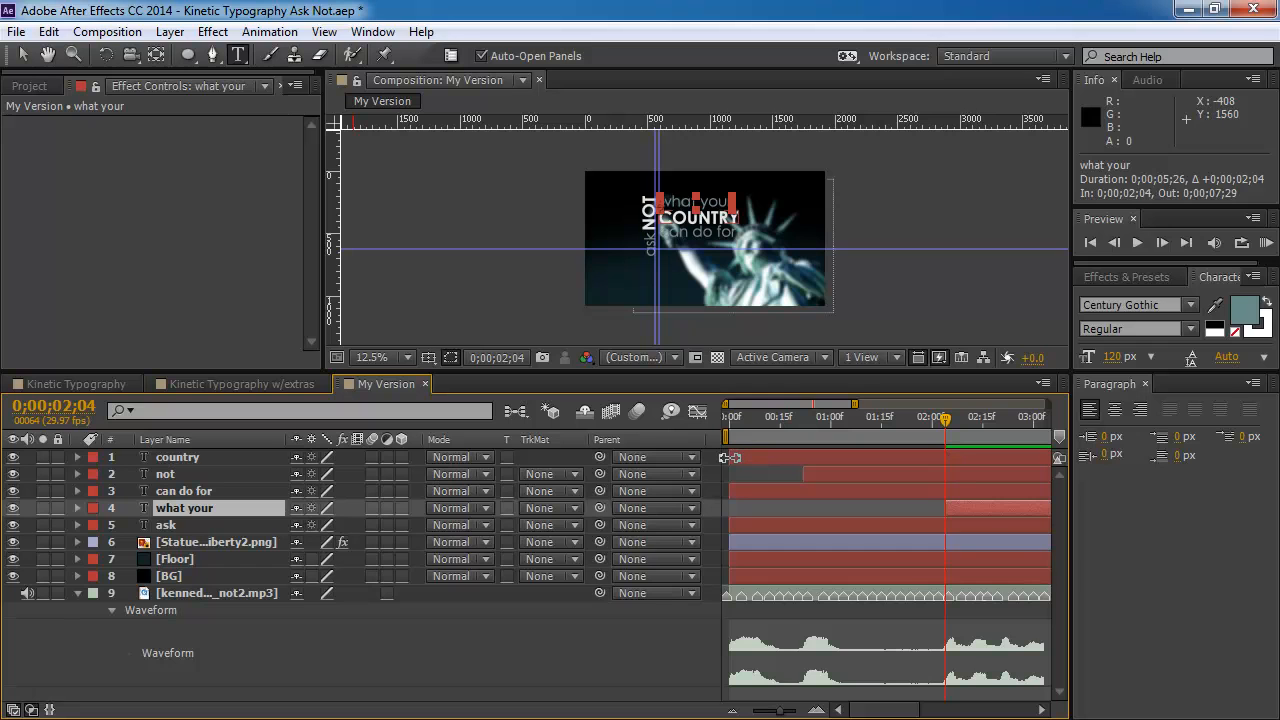
left_click_drag(730, 457, 946, 478)
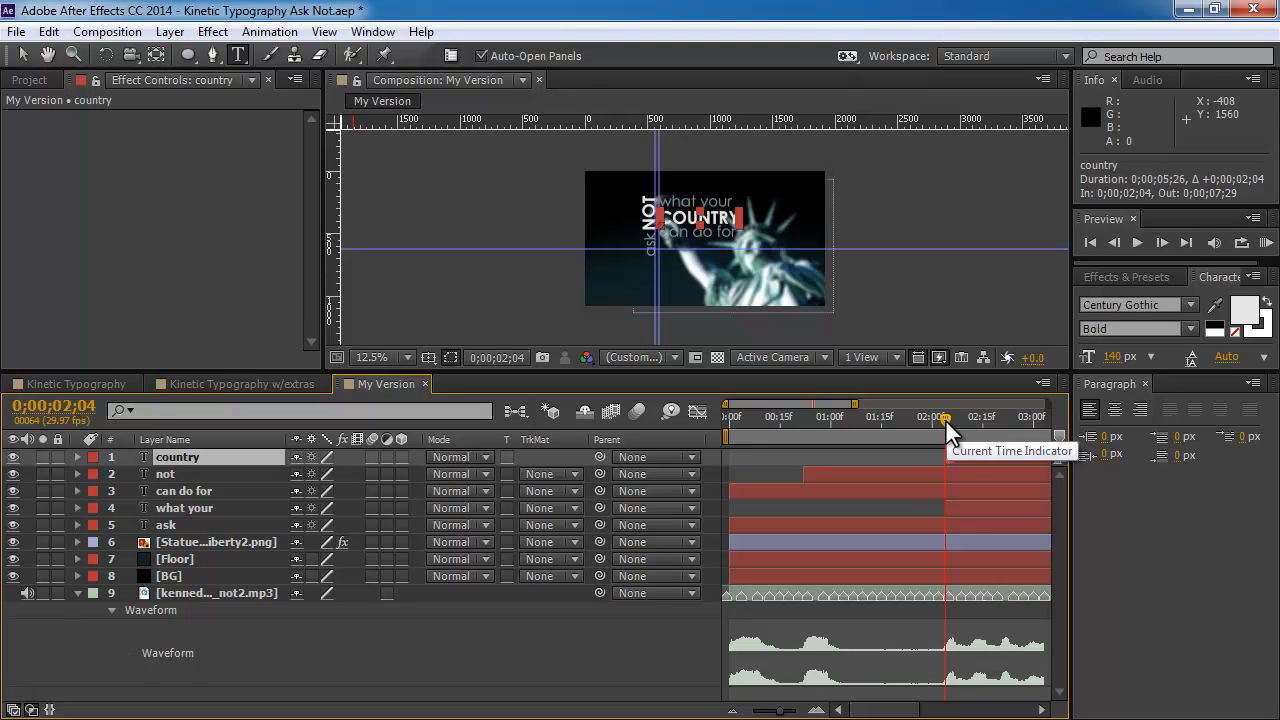
- Trim the start of the "can do for" layer to 0;00;03;07, matching its words in the audio
left_click_drag(945, 419, 1037, 417)
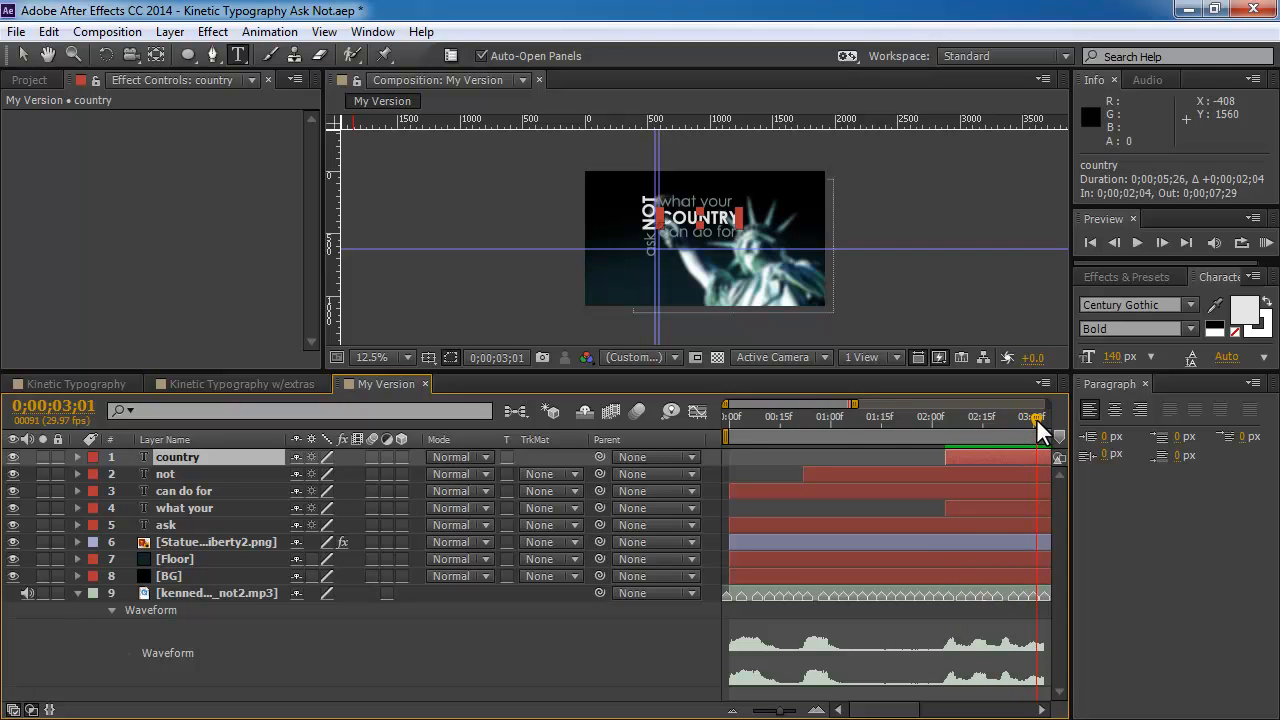
left_click_drag(879, 711, 897, 716)
mouse_move(969, 416)
left_mouse_down()
mouse_move(946, 424)
mouse_move(998, 420)
mouse_move(987, 422)
left_mouse_up()
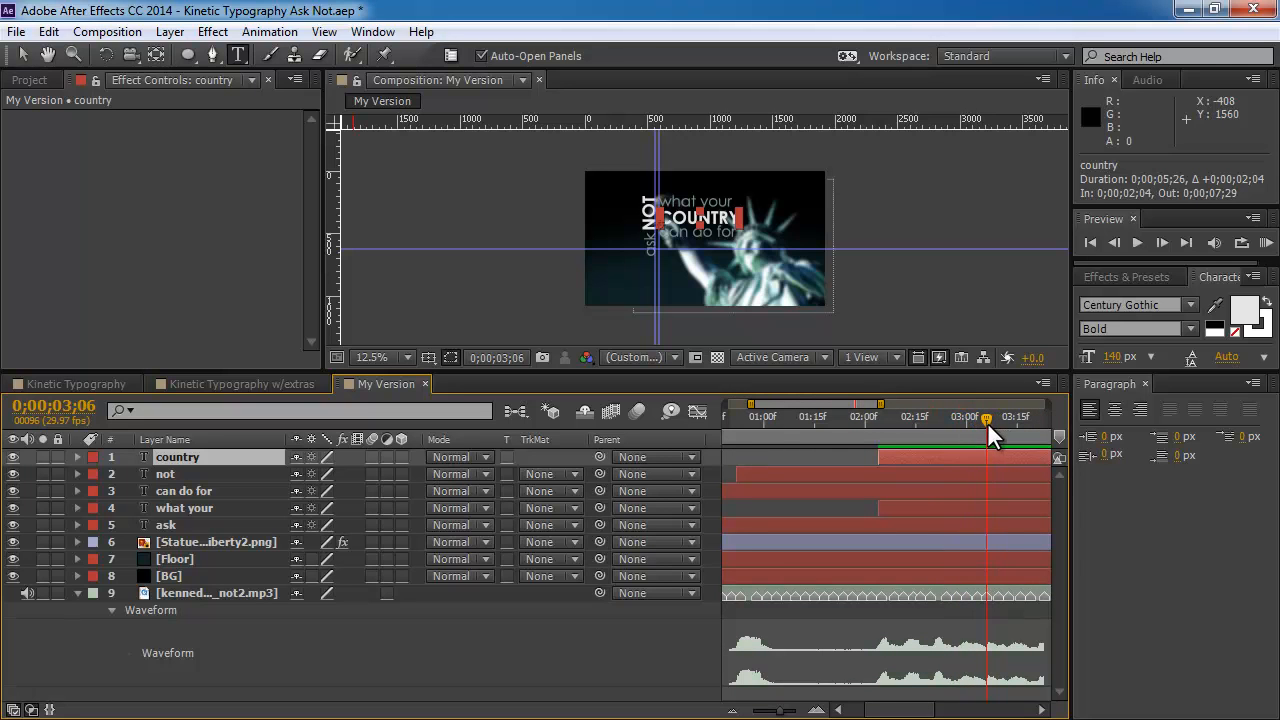
left_click_drag(987, 418, 988, 418)
left_click(171, 489)
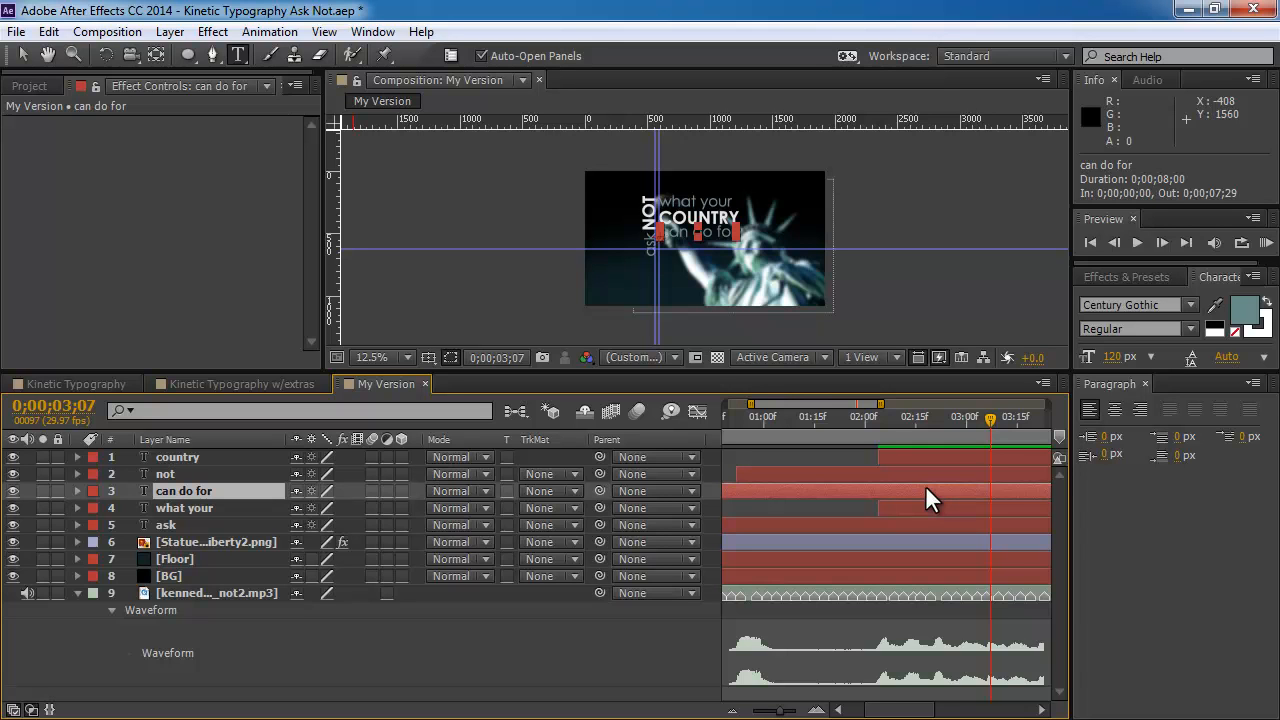
key("alt+bracketleft")
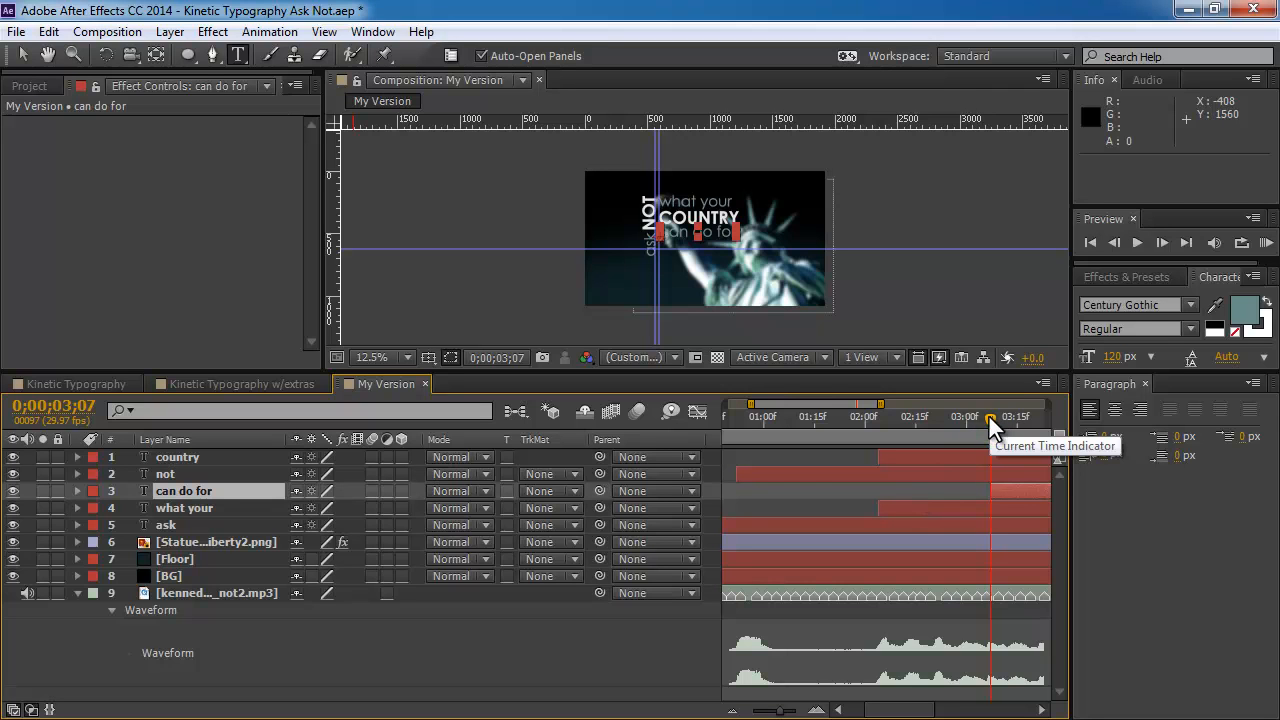
- Play a RAM preview from the beginning of the composition to check the word timing against the speech
key("KP_0")
key("space")
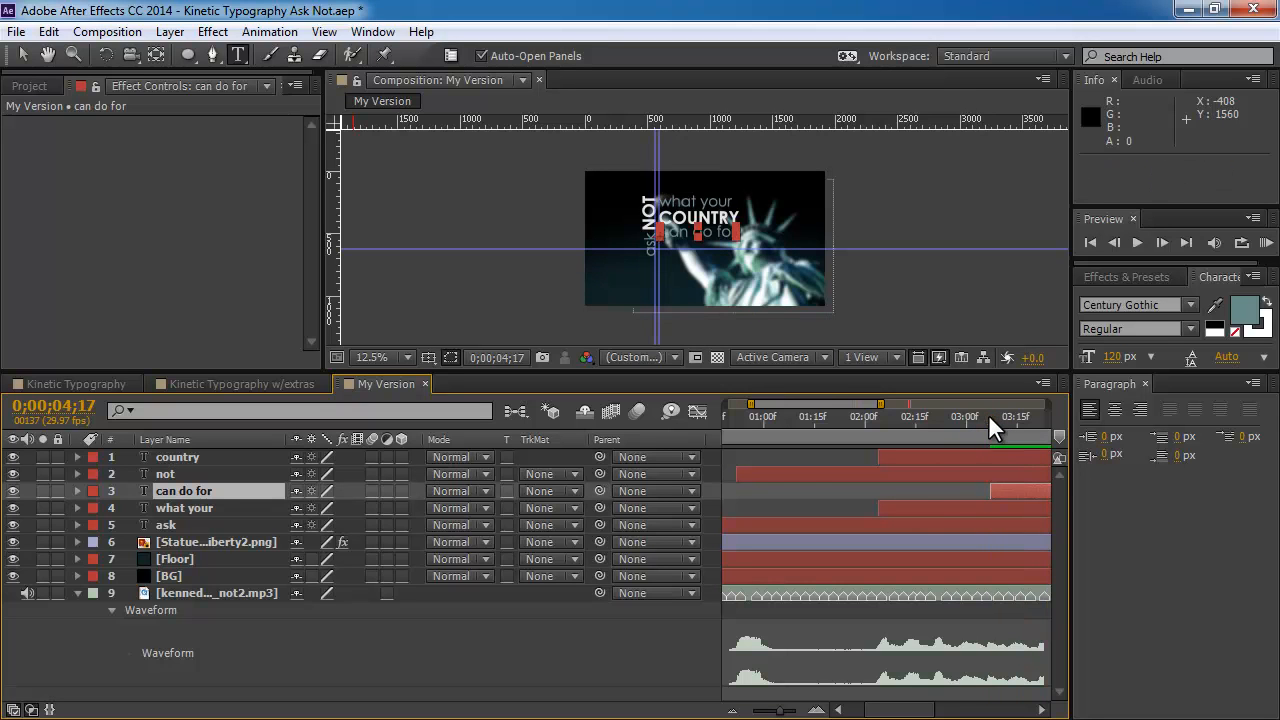
key("Home")
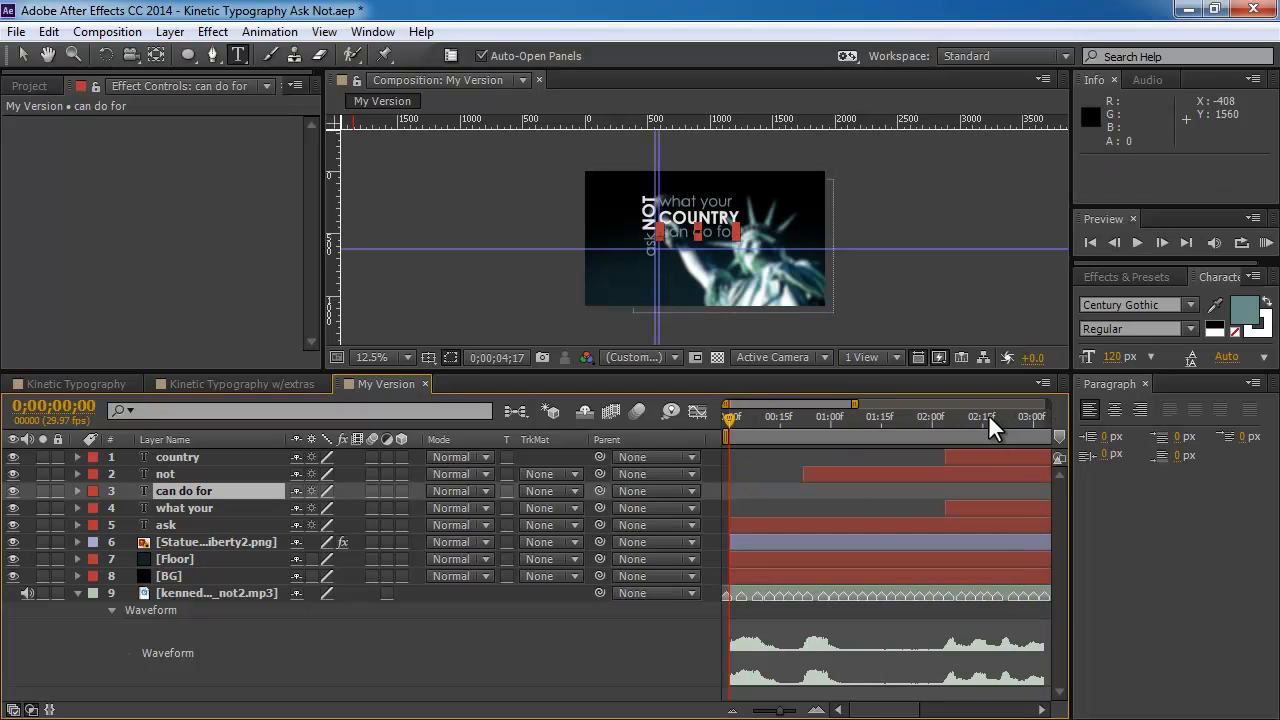
key("KP_0")
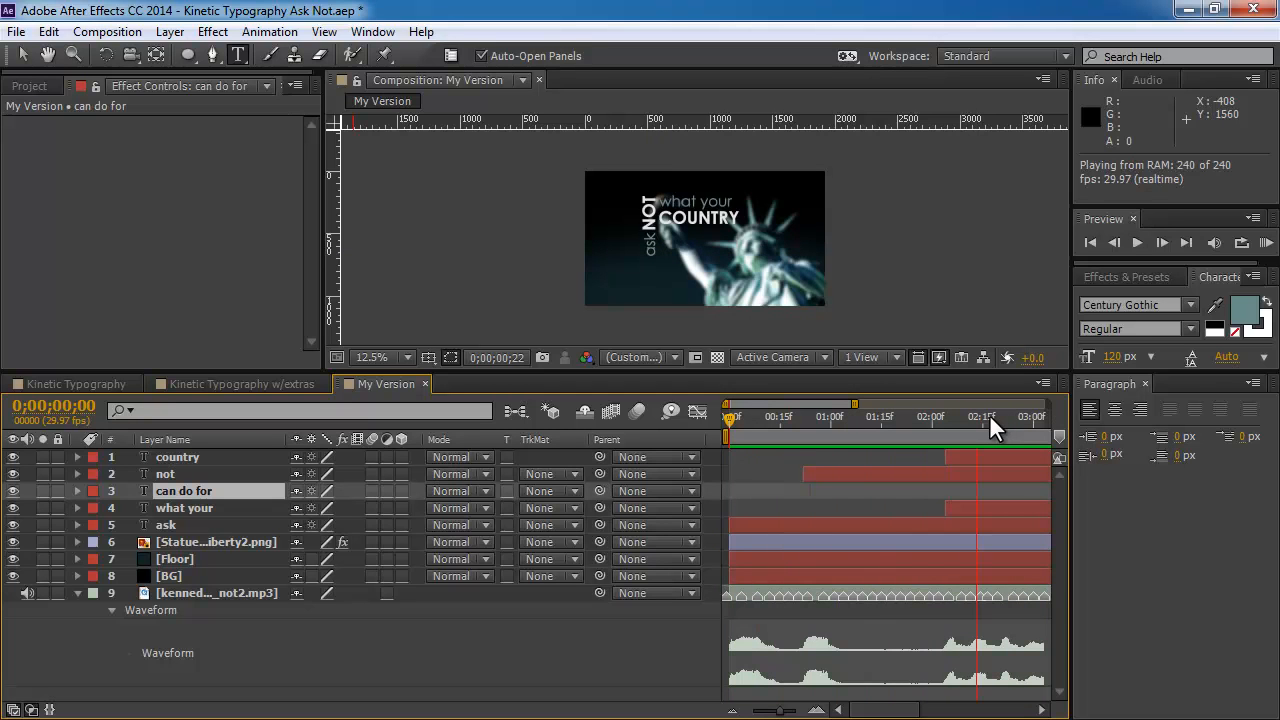
key("space")
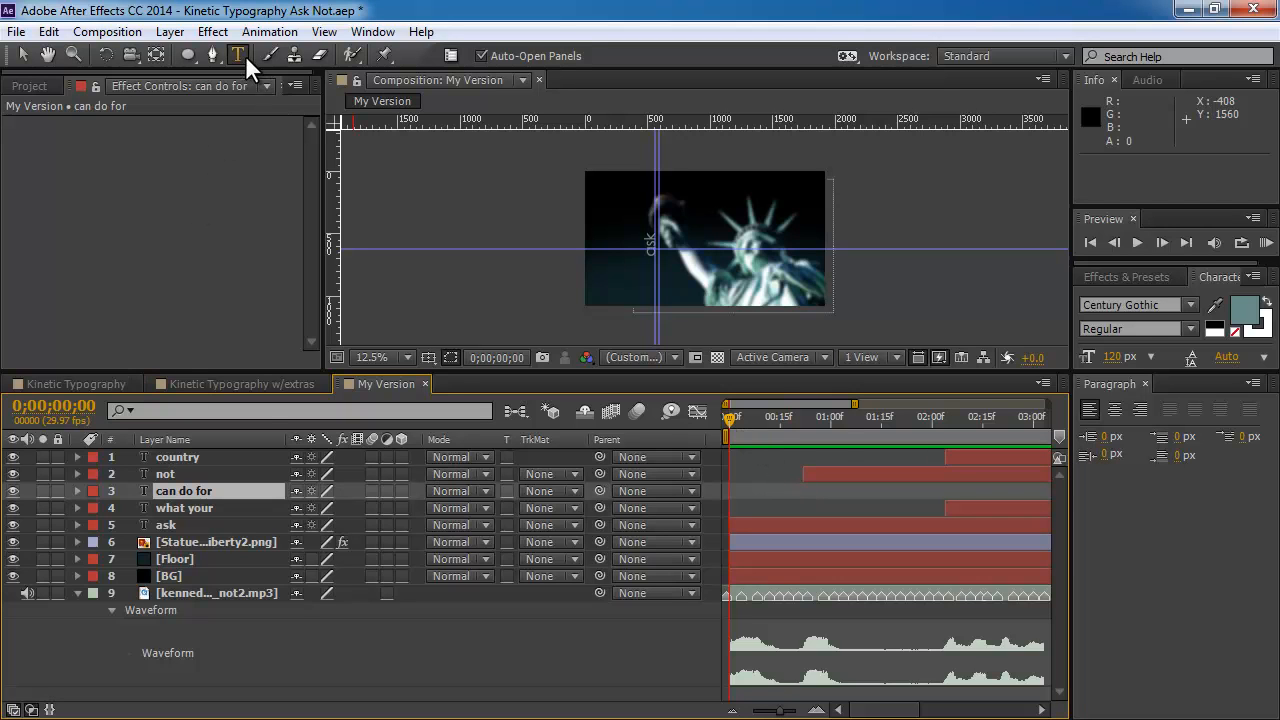
- Add a null object, place it at the top of the layer stack and rename it Controller
left_click(169, 31)
mouse_move(249, 14)
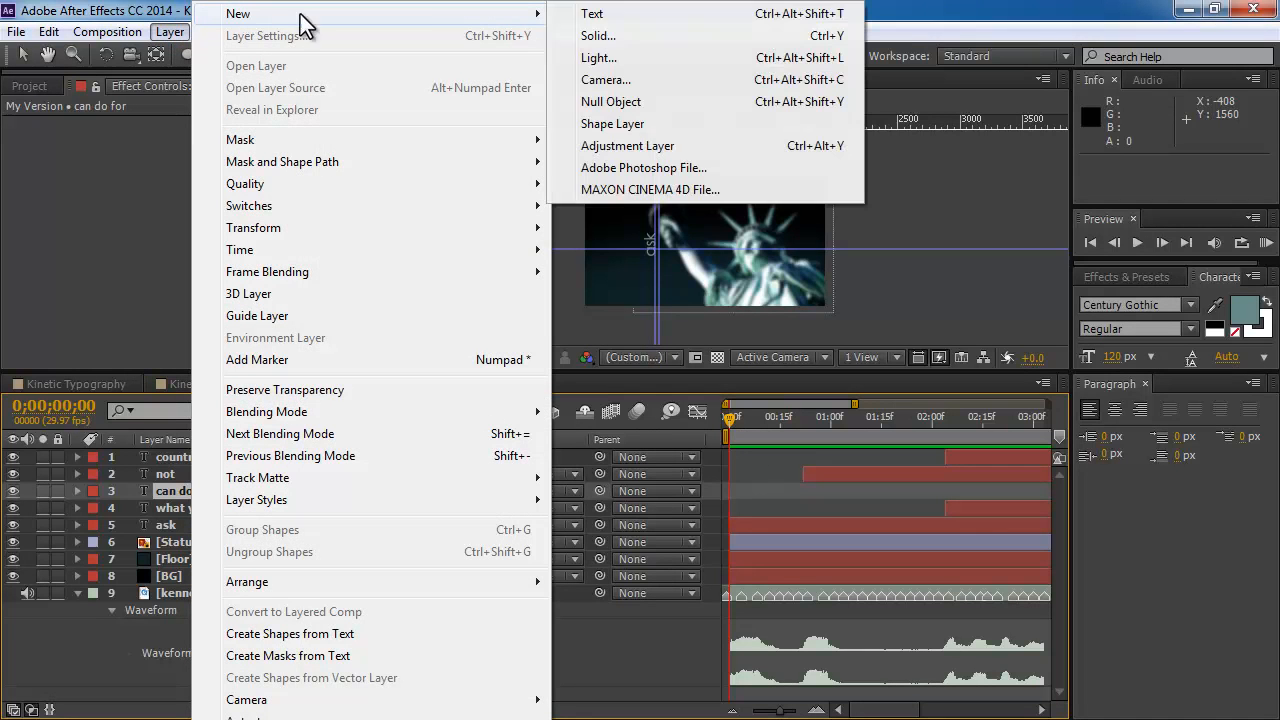
left_click(599, 104)
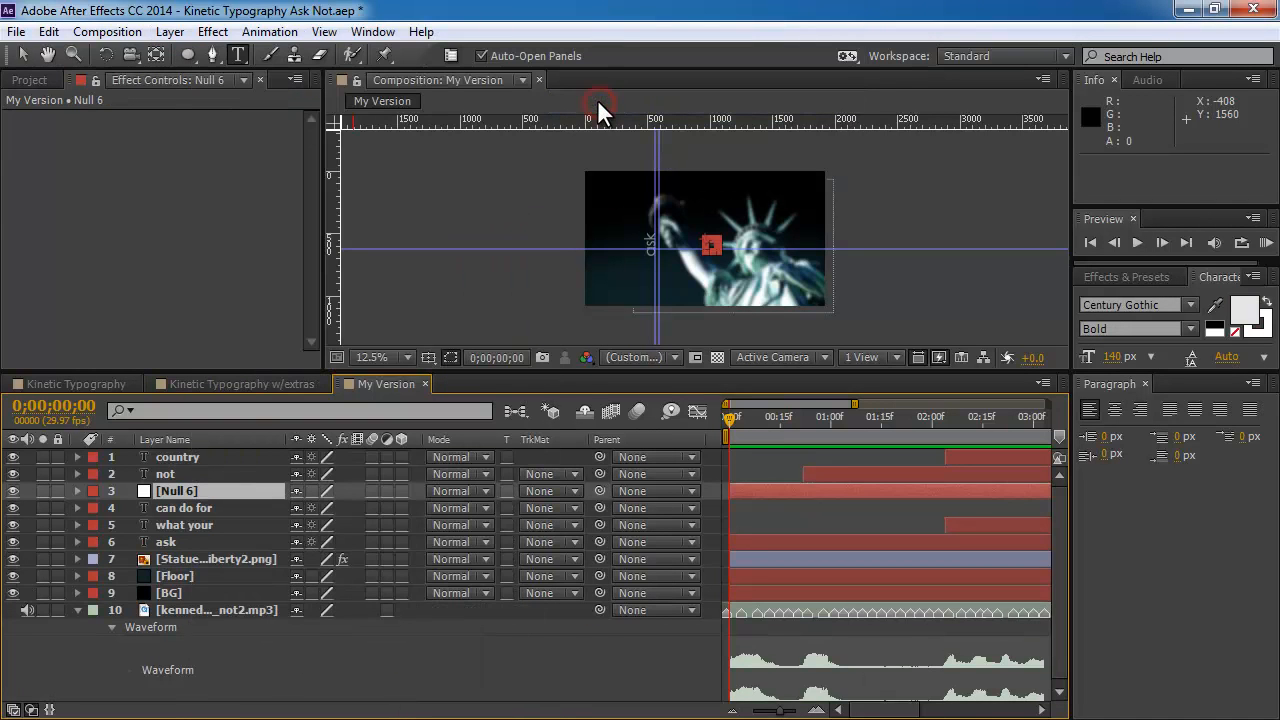
left_click_drag(182, 490, 178, 456)
left_click(177, 455)
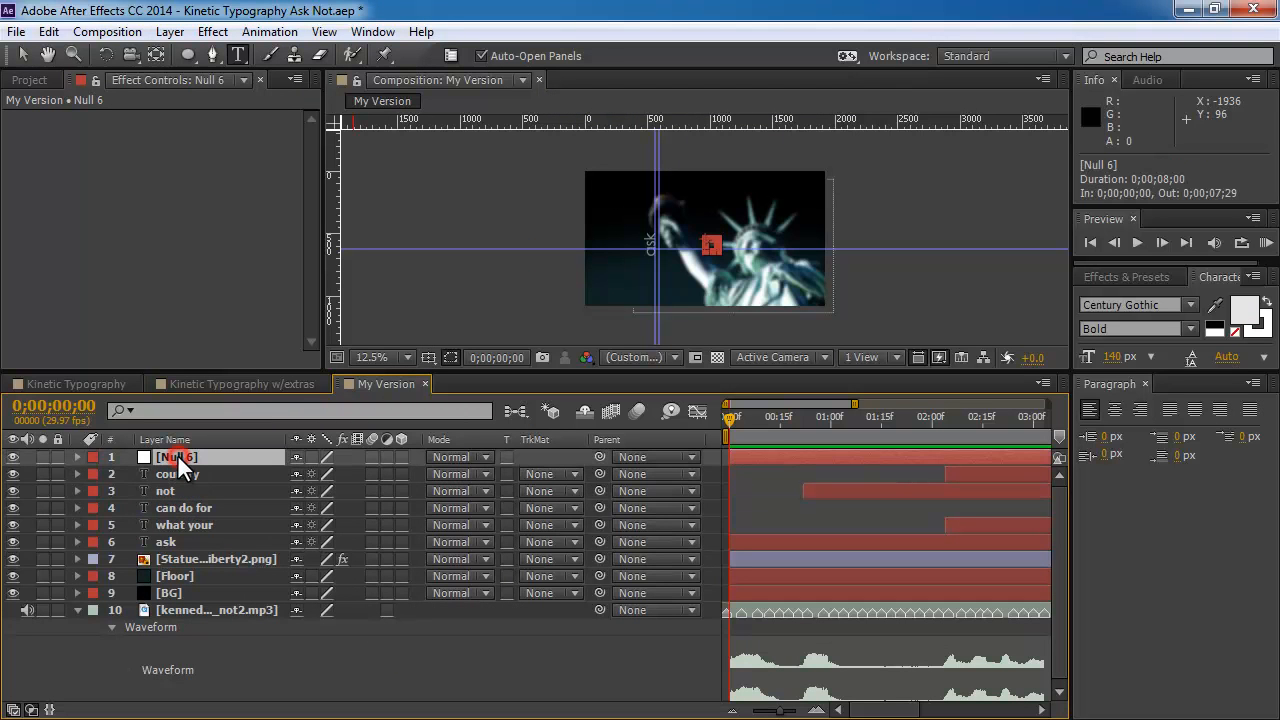
key("Return")
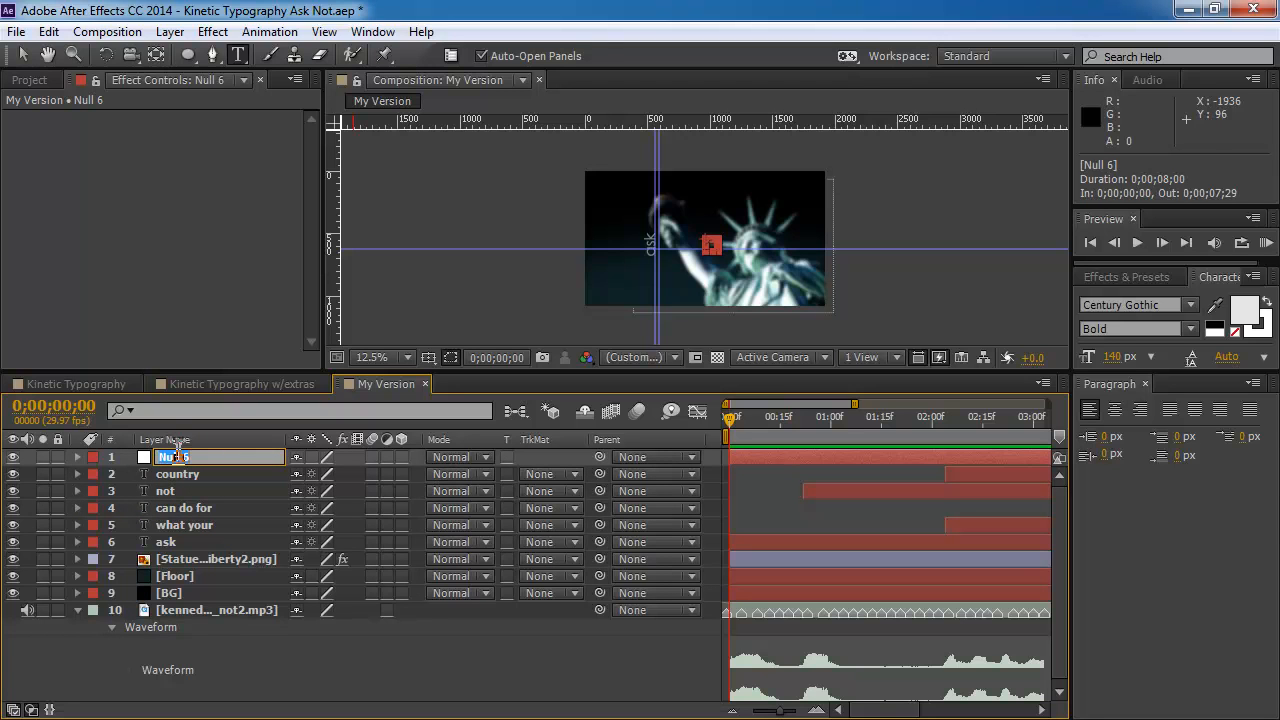
type("Controller")
key("Return")
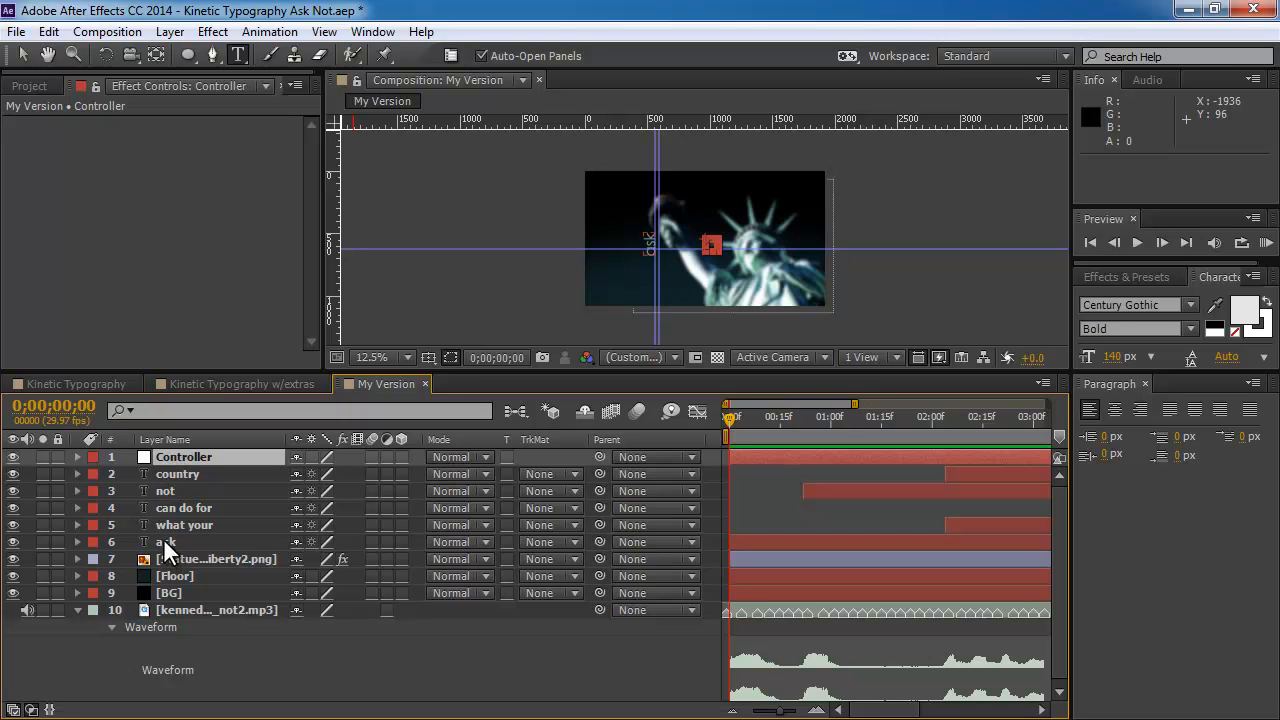
- Parent the five text layers, from "country" to "ask", to Controller, and lock every layer except Controller
left_click(170, 472)
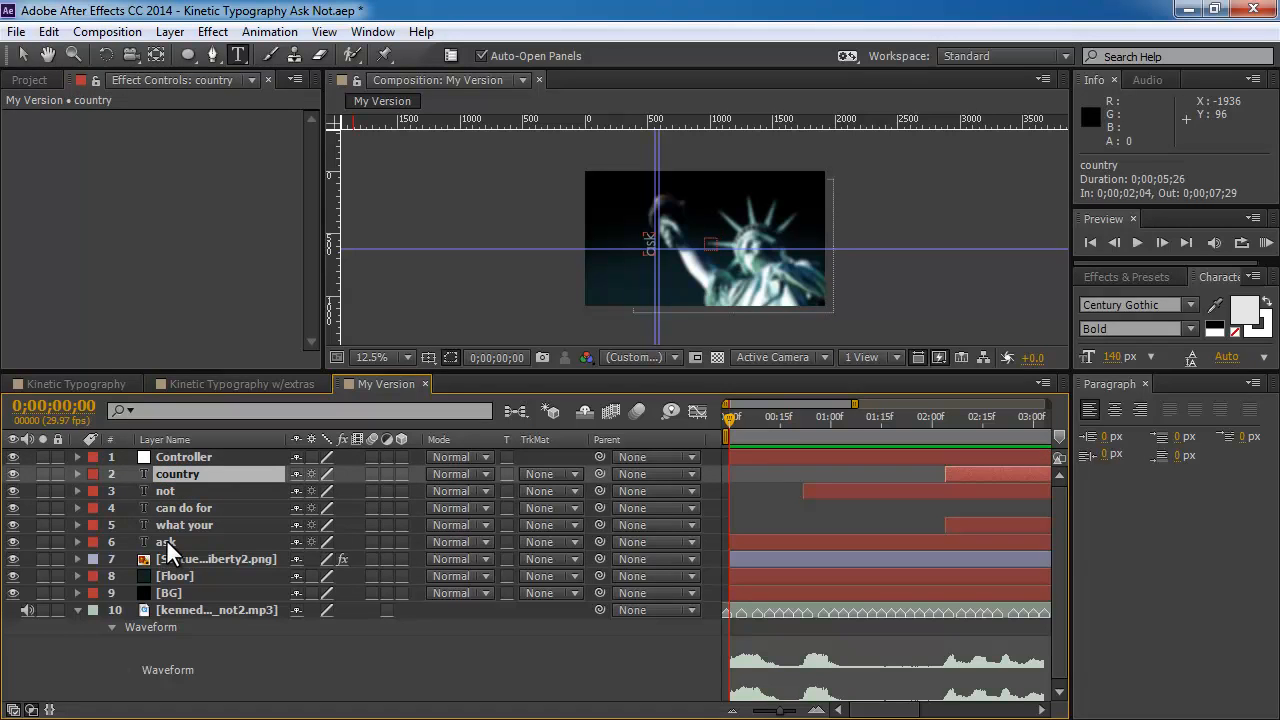
left_click(166, 541, "shift")
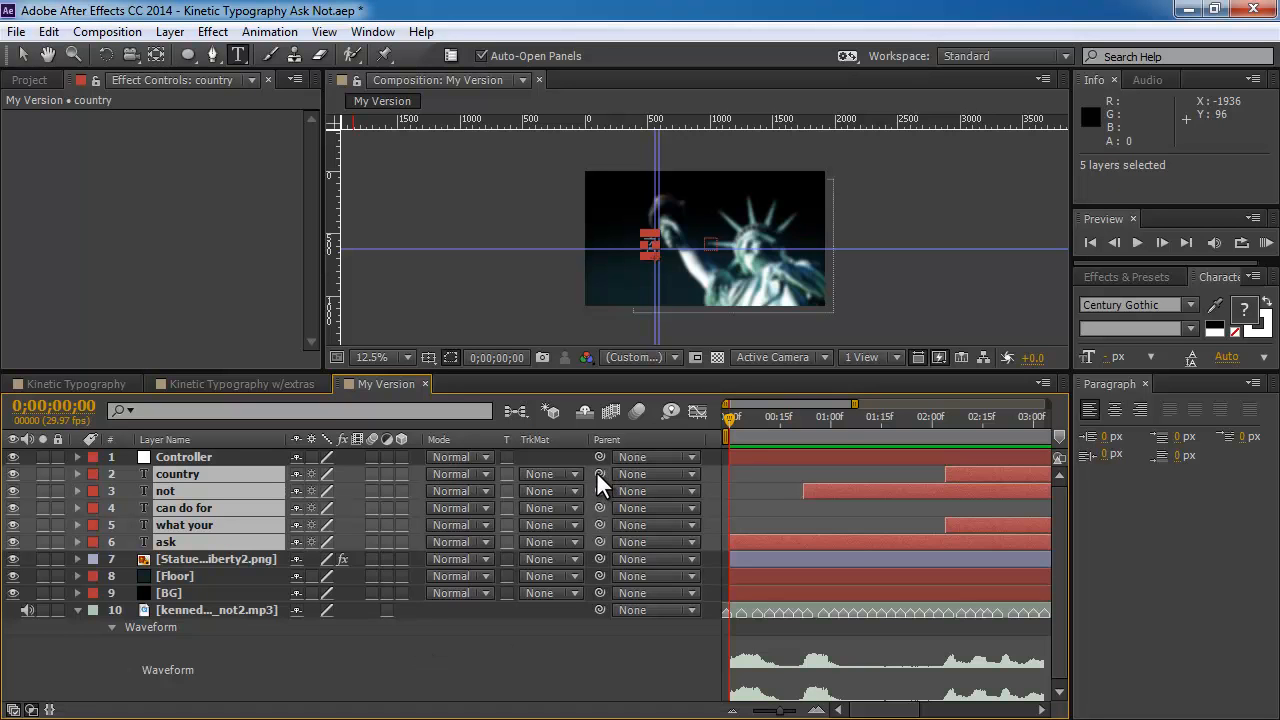
left_click_drag(596, 471, 180, 455)
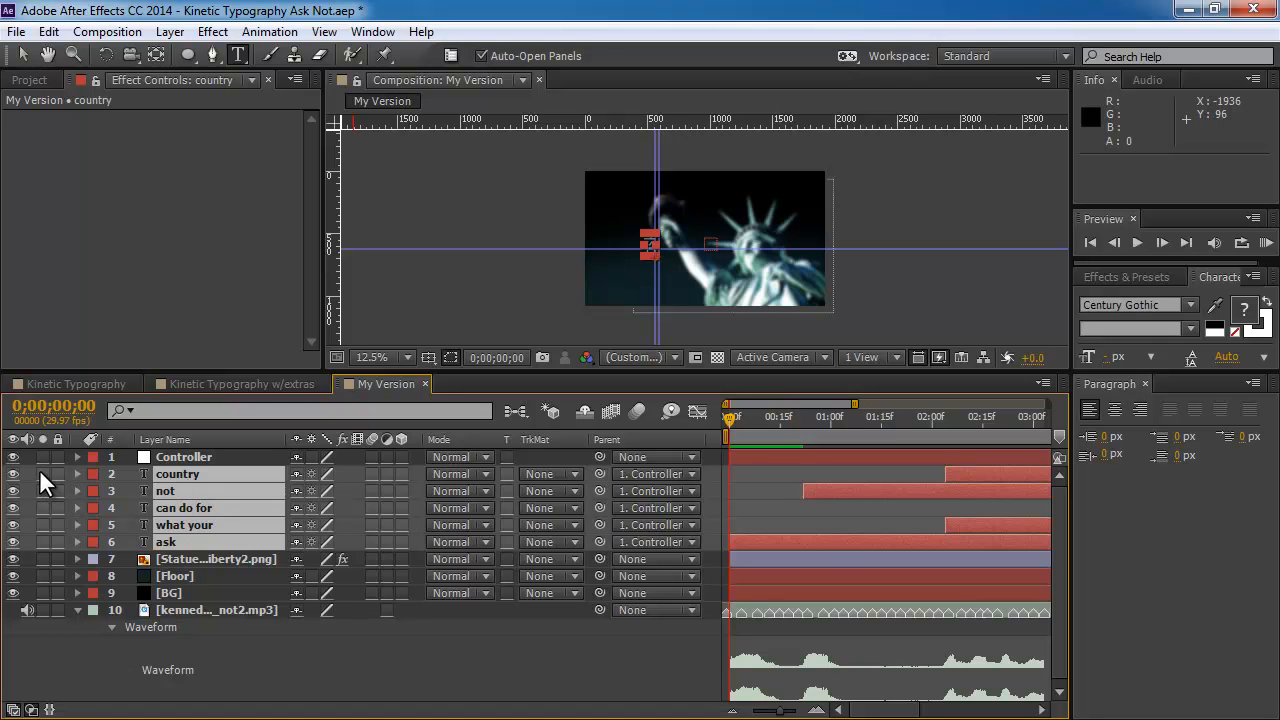
left_click_drag(56, 470, 59, 627)
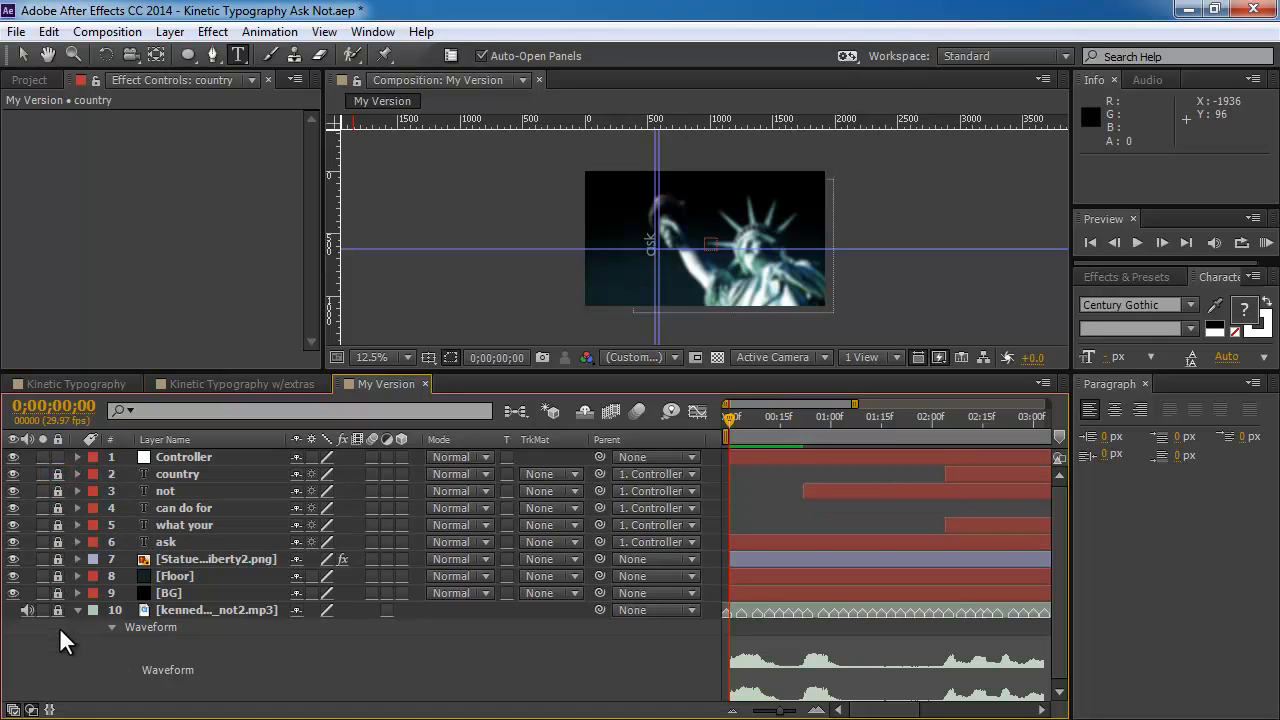
- Add Position, Scale and Rotation keyframes to the Controller layer at 0;00;00;22, where "not" begins
left_click(173, 456)
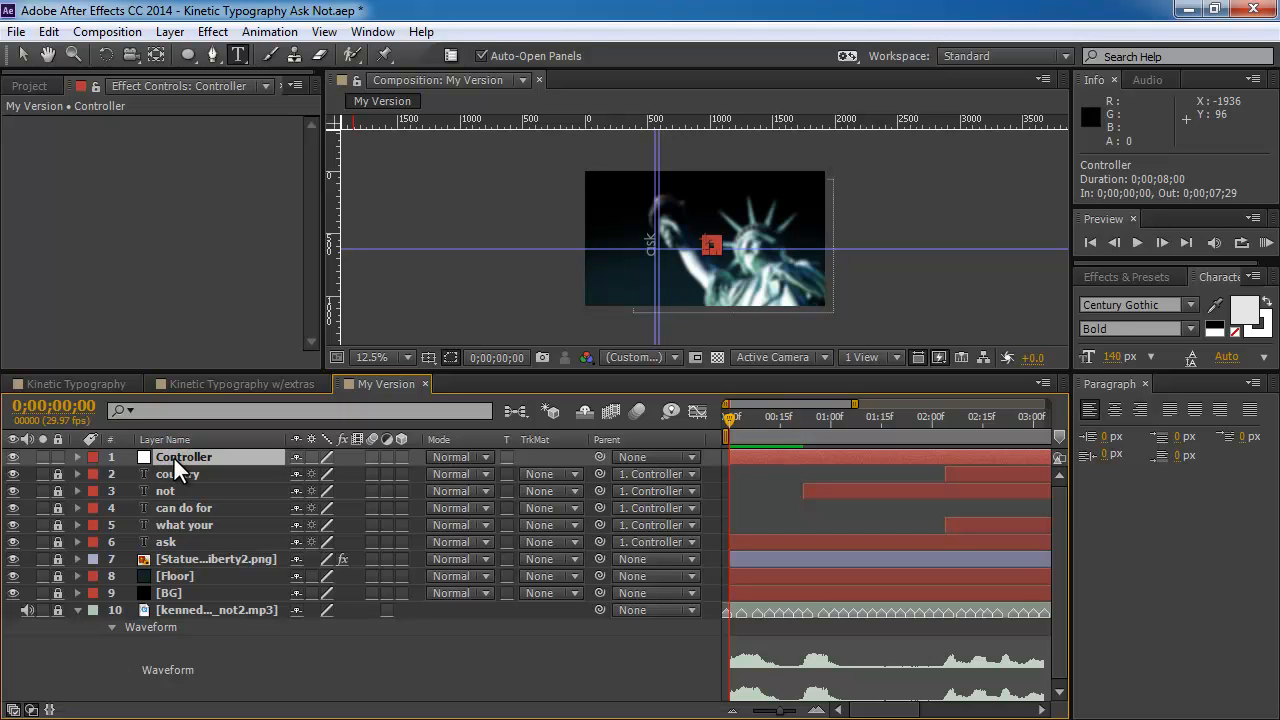
key("p")
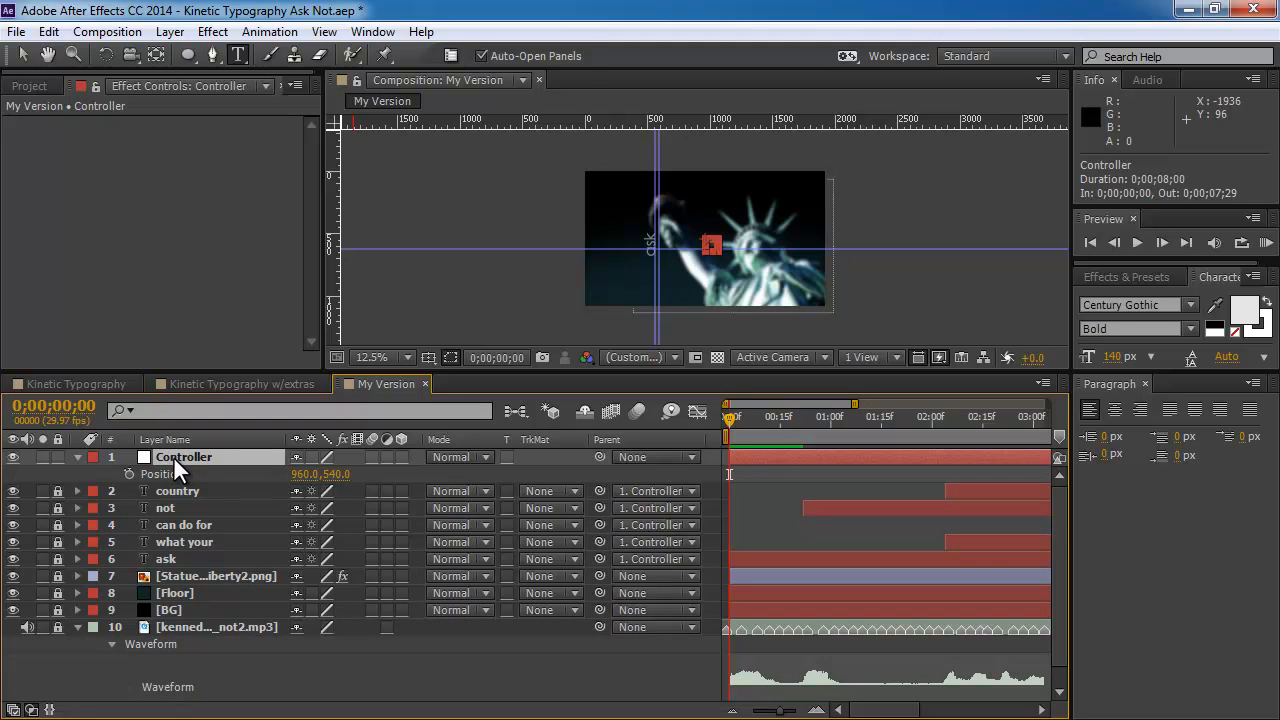
key("shift+s")
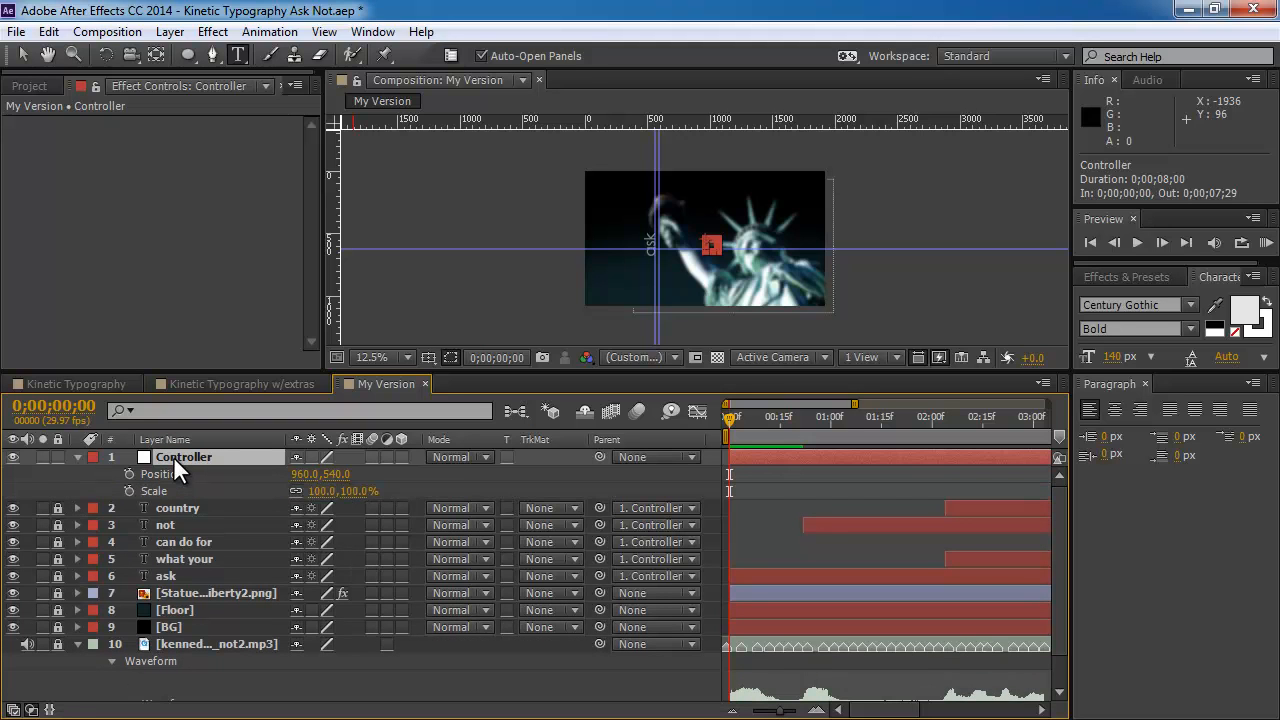
key("shift+r")
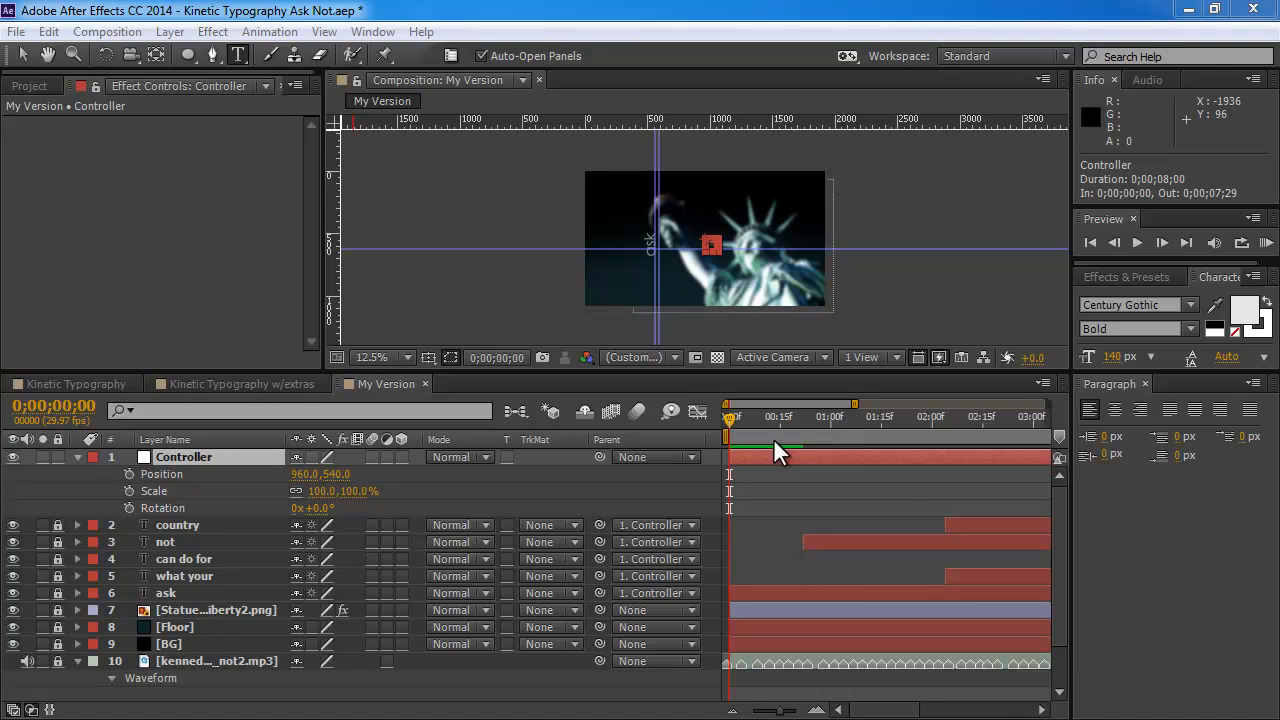
left_click_drag(726, 416, 802, 424)
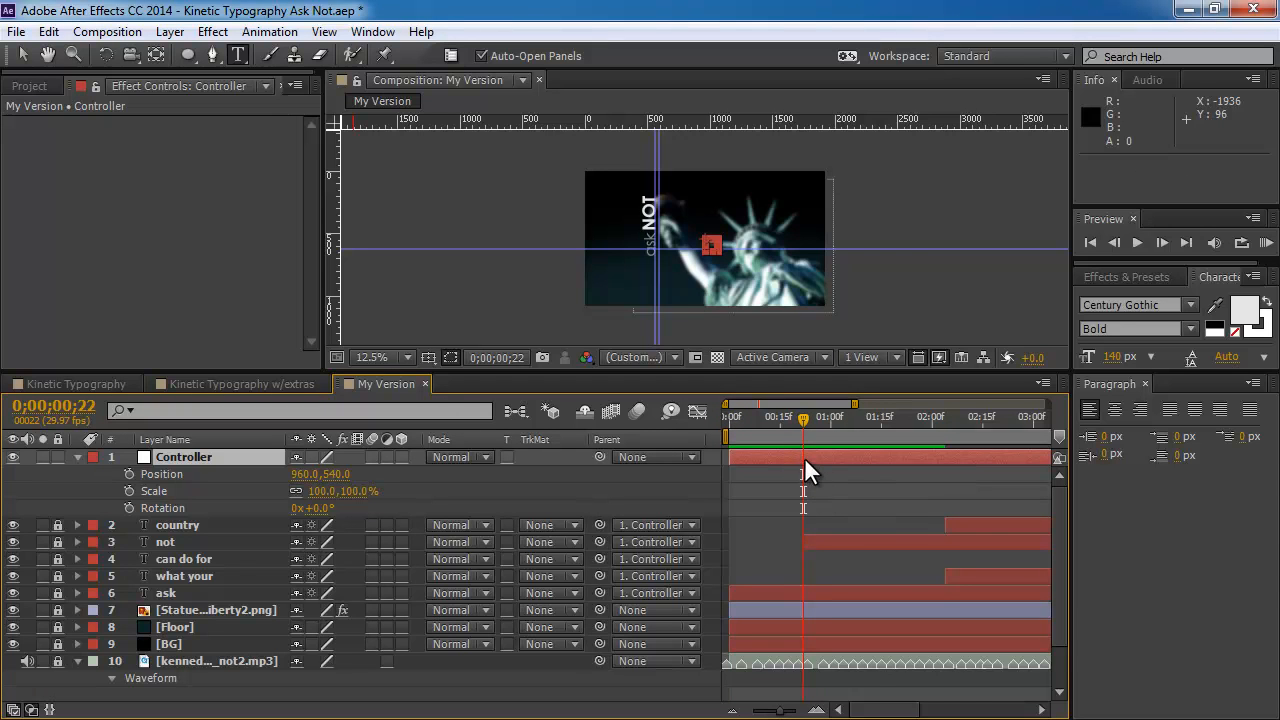
left_click(127, 473)
left_click(127, 490)
left_click(126, 507)
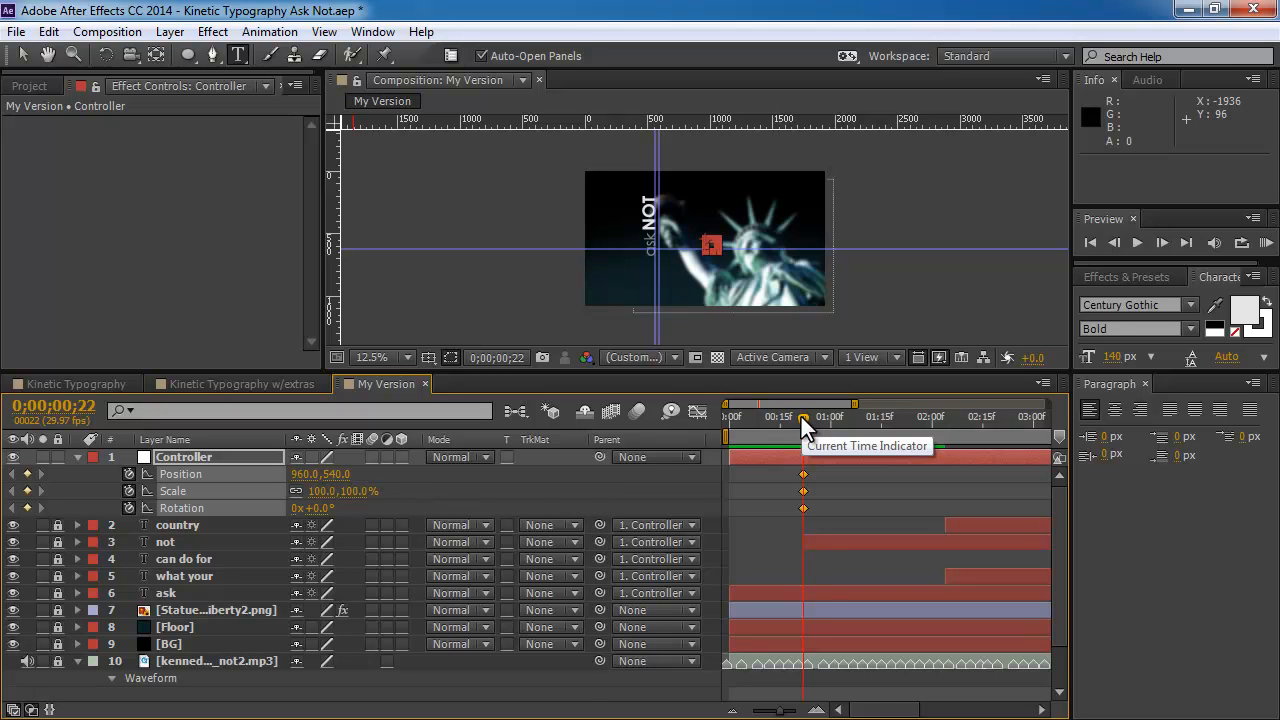
- Set Controller's Rotation to 90° and its Position to 960, 1026 at 0;00;00;22 so "ask NOT" reads horizontally at mid-frame
left_click(318, 508)
type("0")
key("Return")
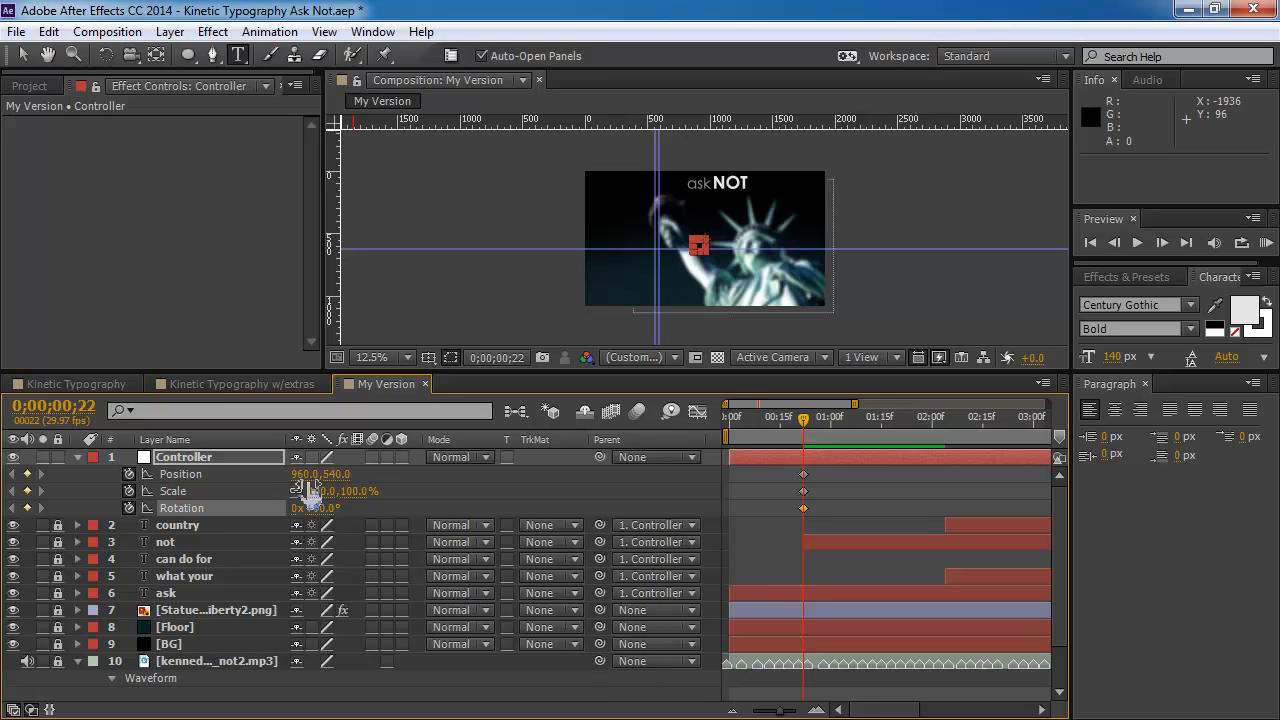
left_click_drag(338, 474, 734, 468)
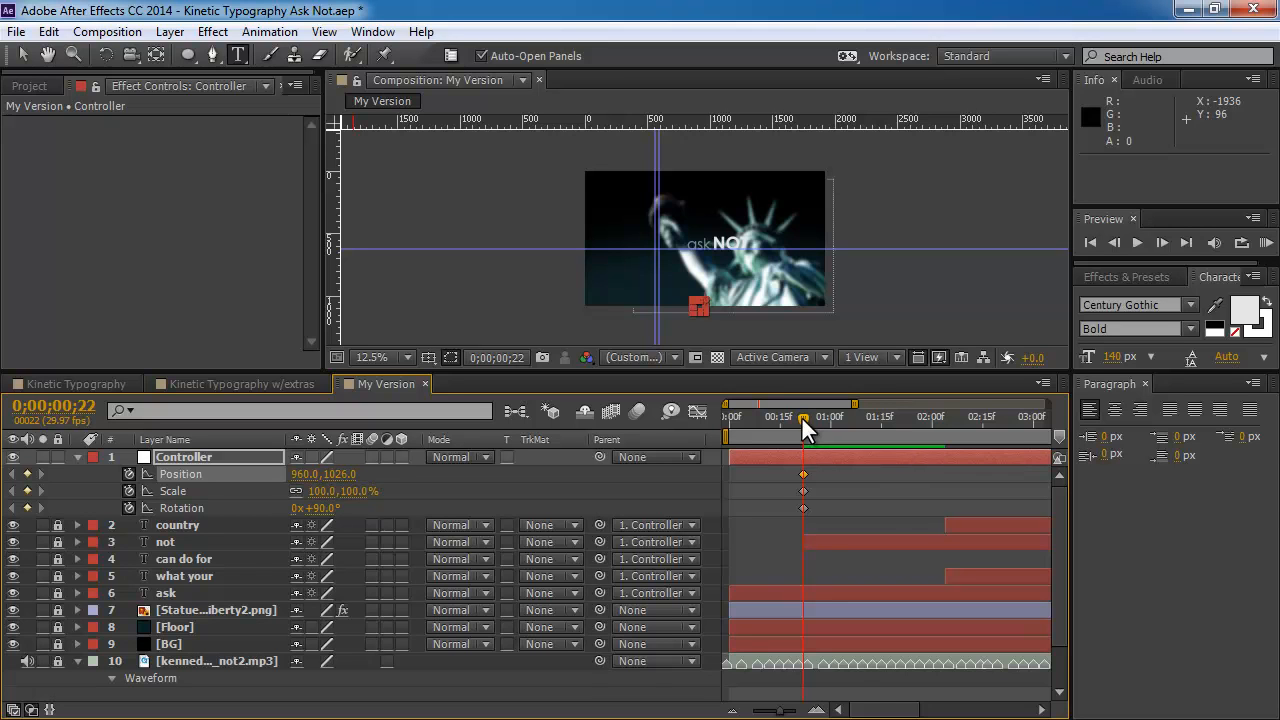
- At 0;00;00;18, set Controller's Position to 1033, 1026 to shift "ask" toward the middle of the frame
key("Page_Up")
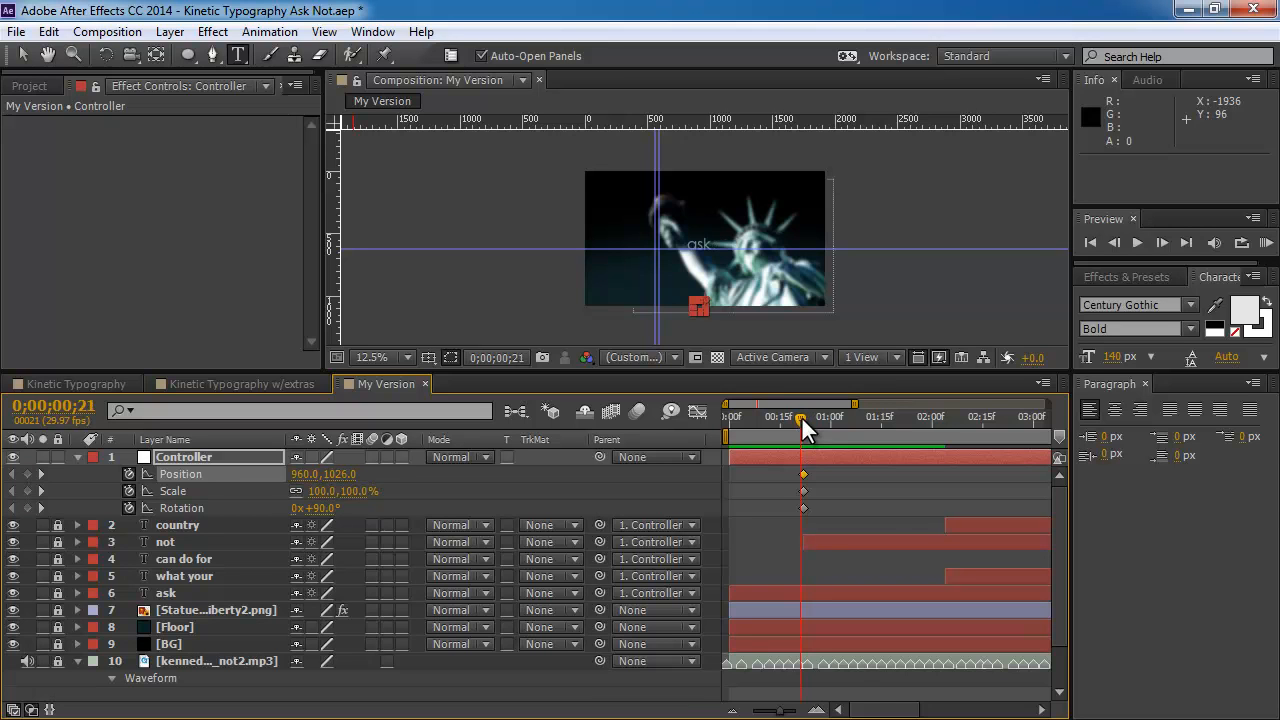
key("Page_Up")
key("Page_Up")
key("Page_Up")
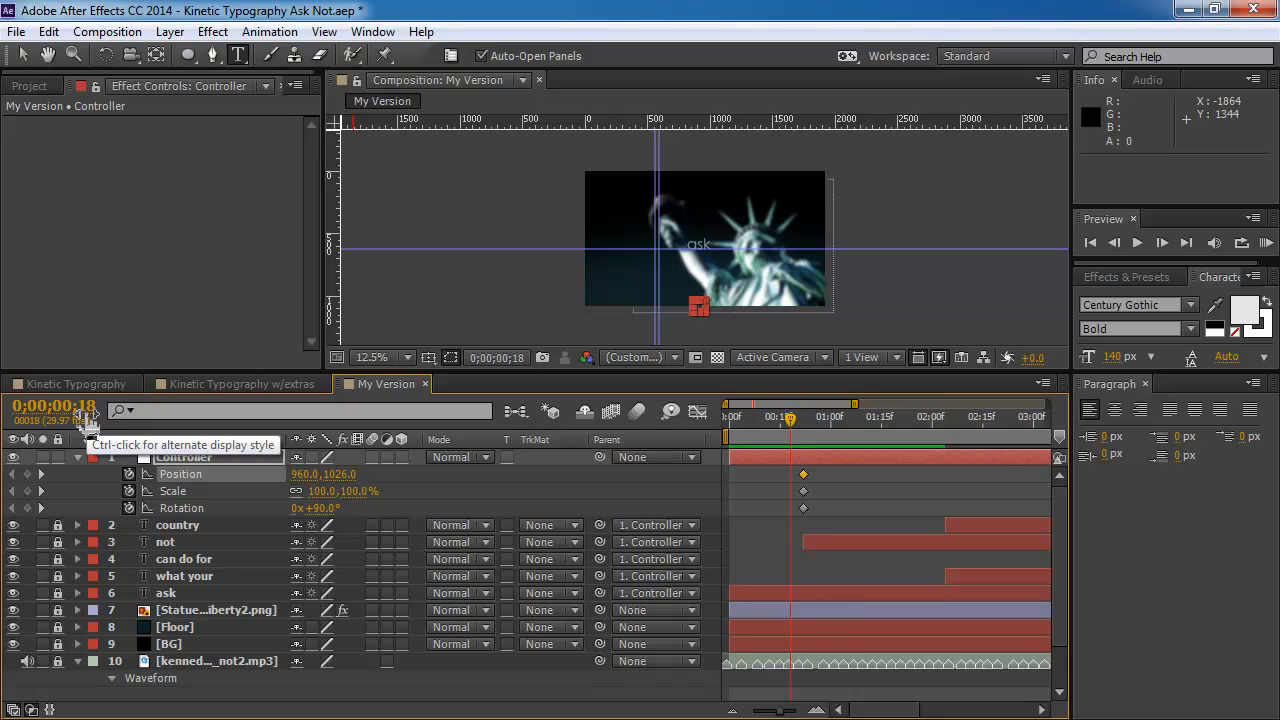
scroll(669, 216, "up", 1)
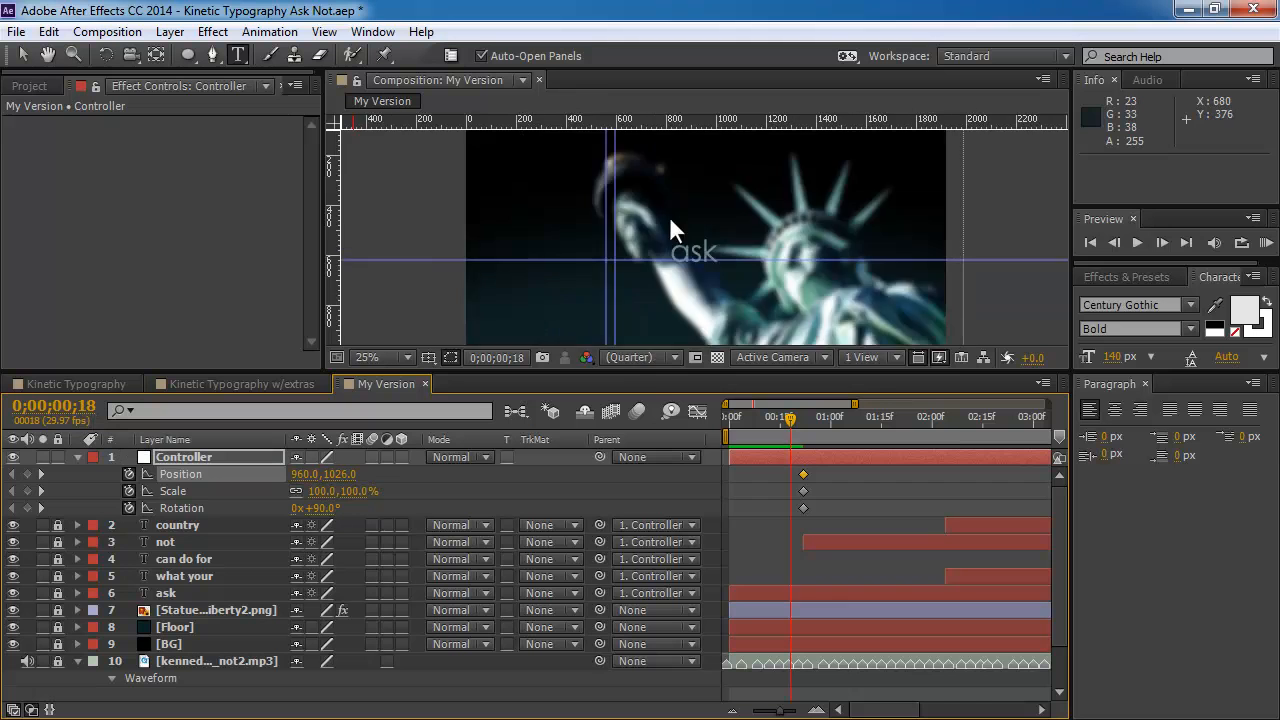
scroll(669, 216, "up", 1)
scroll(670, 220, "down", 1)
left_click_drag(300, 482, 380, 481)
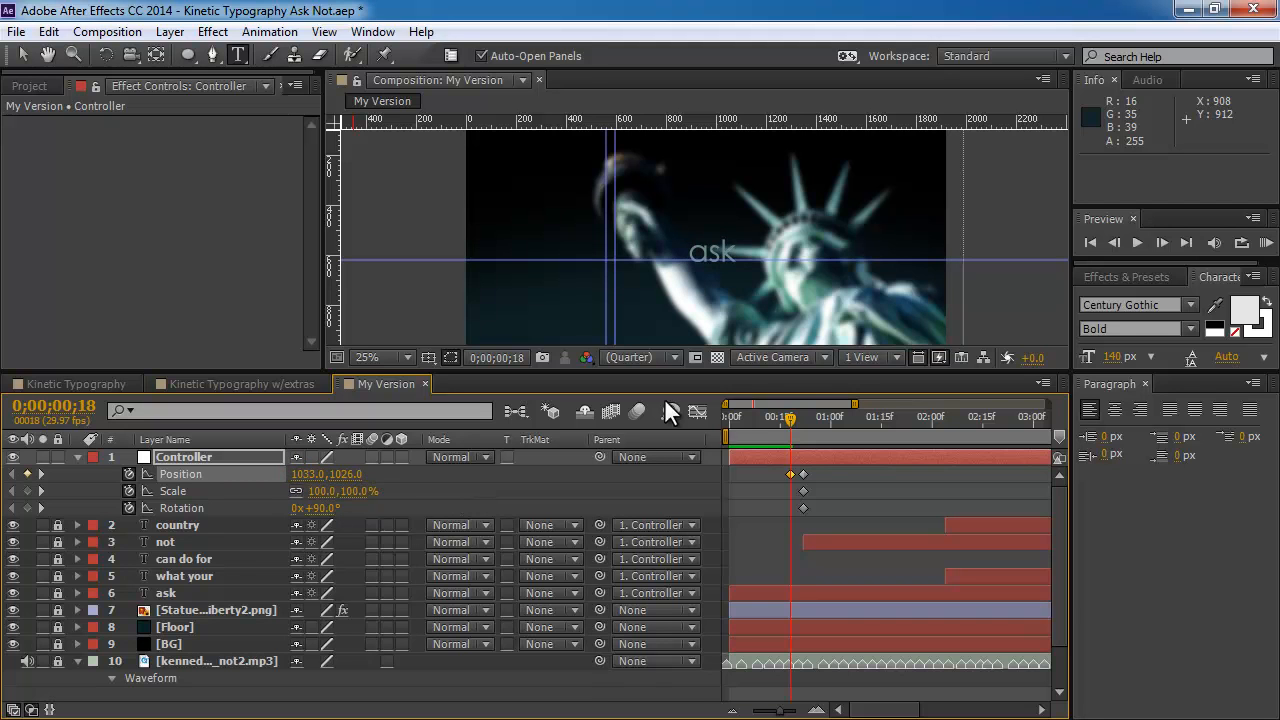
- Add Position, Scale and Rotation keyframes with the current values to Controller at 0;00;01;13 to hold the pose
left_click_drag(787, 417, 877, 426)
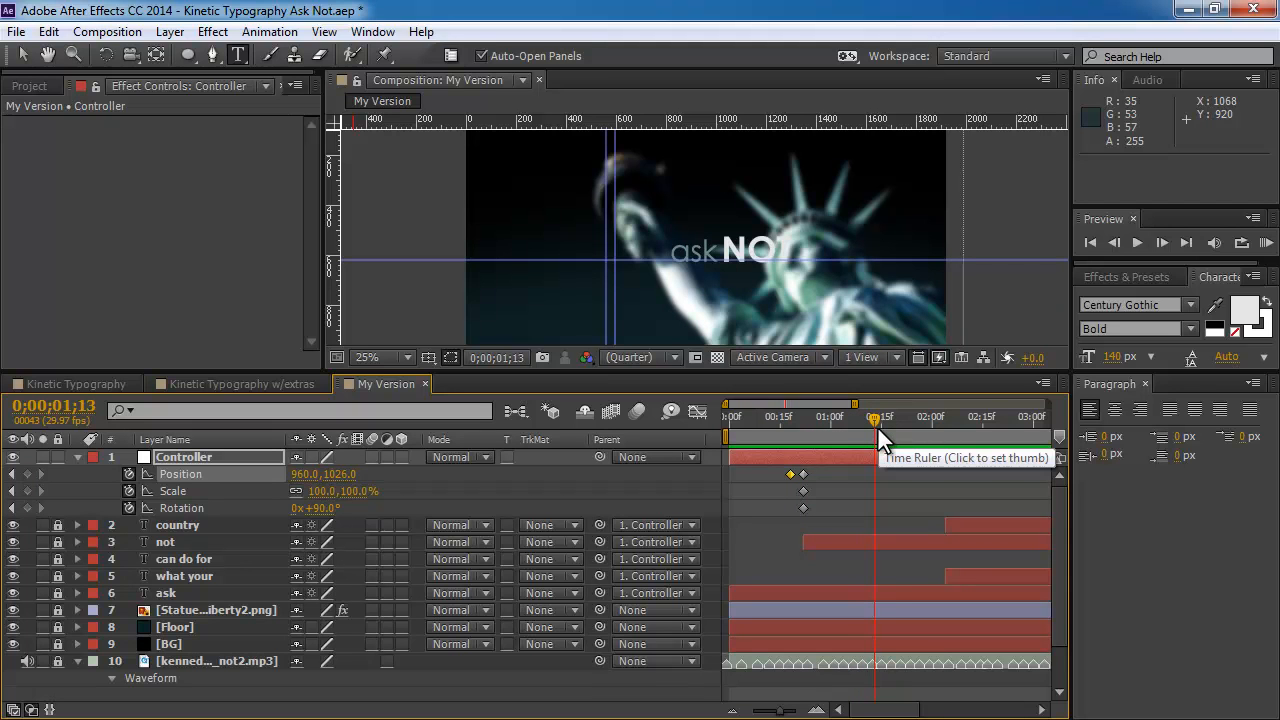
left_click(27, 474)
left_click(27, 491)
left_click(27, 508)
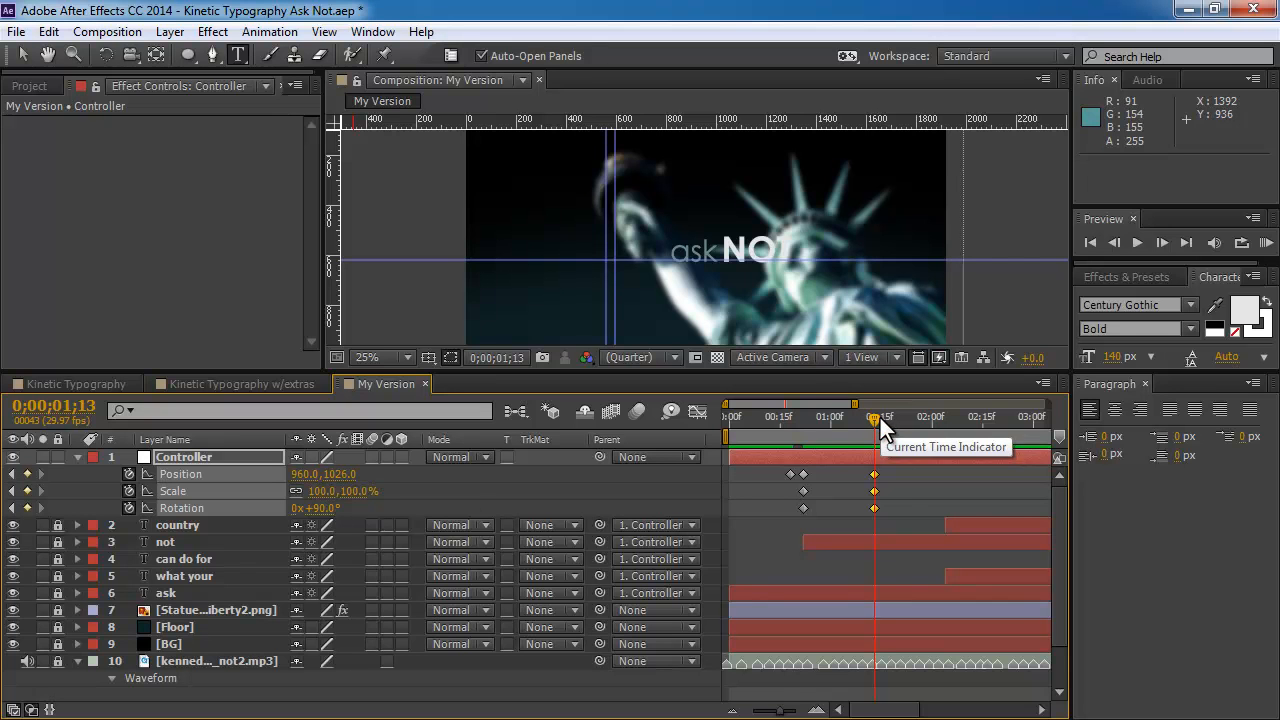
- At 0;00;02;04, set Controller's Rotation to 0° and its Position to 960, 614
left_click_drag(874, 418, 945, 418)
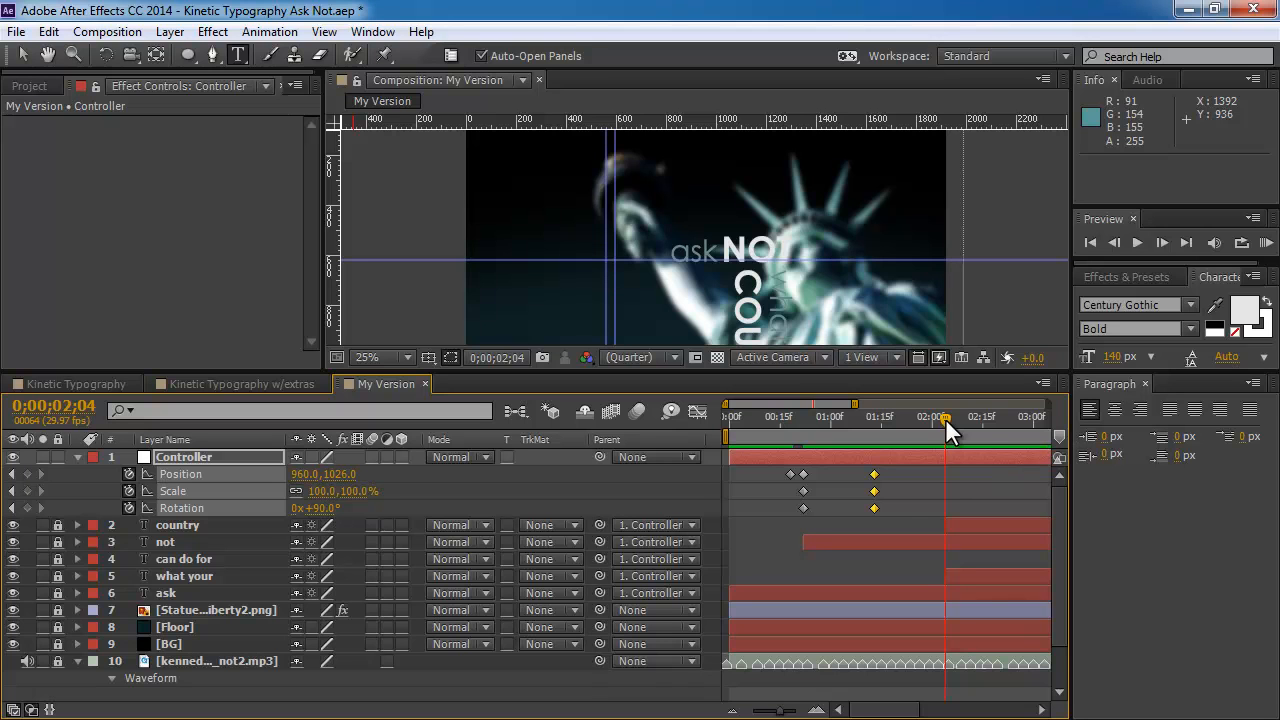
left_click(316, 508)
type("0")
key("Return")
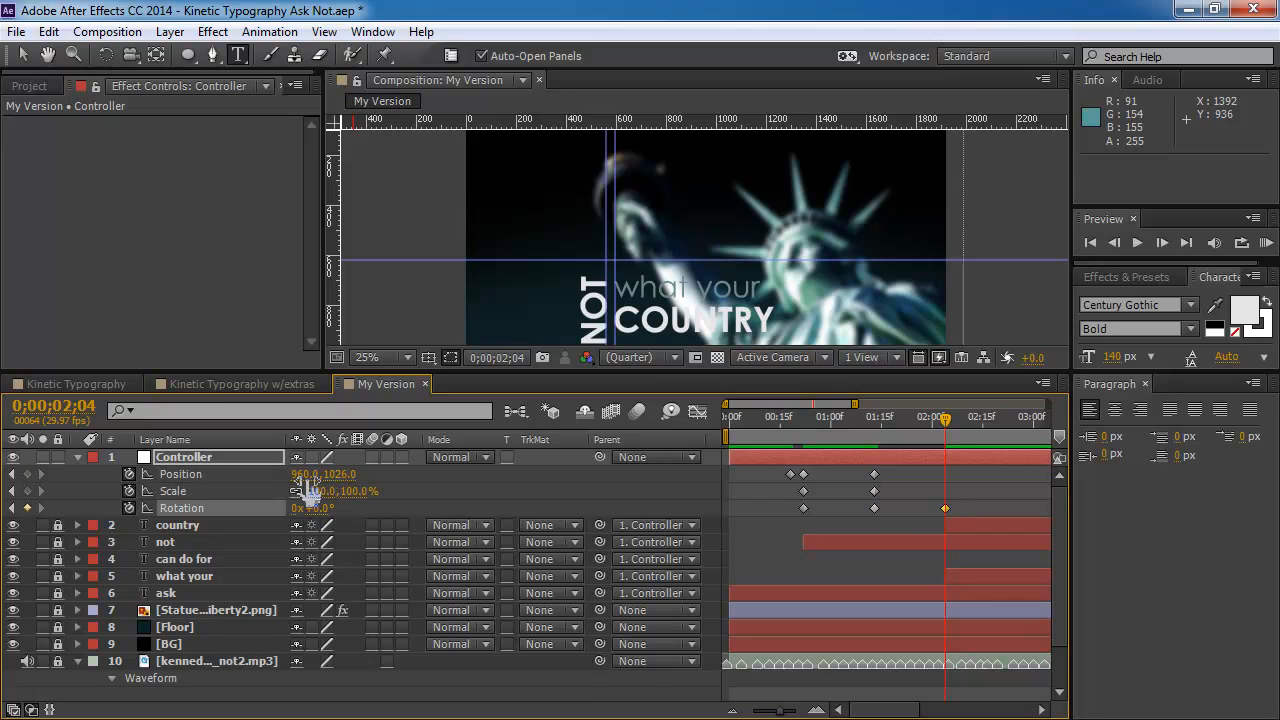
left_click_drag(348, 476, 0, 458)
left_click_drag(874, 421, 944, 433)
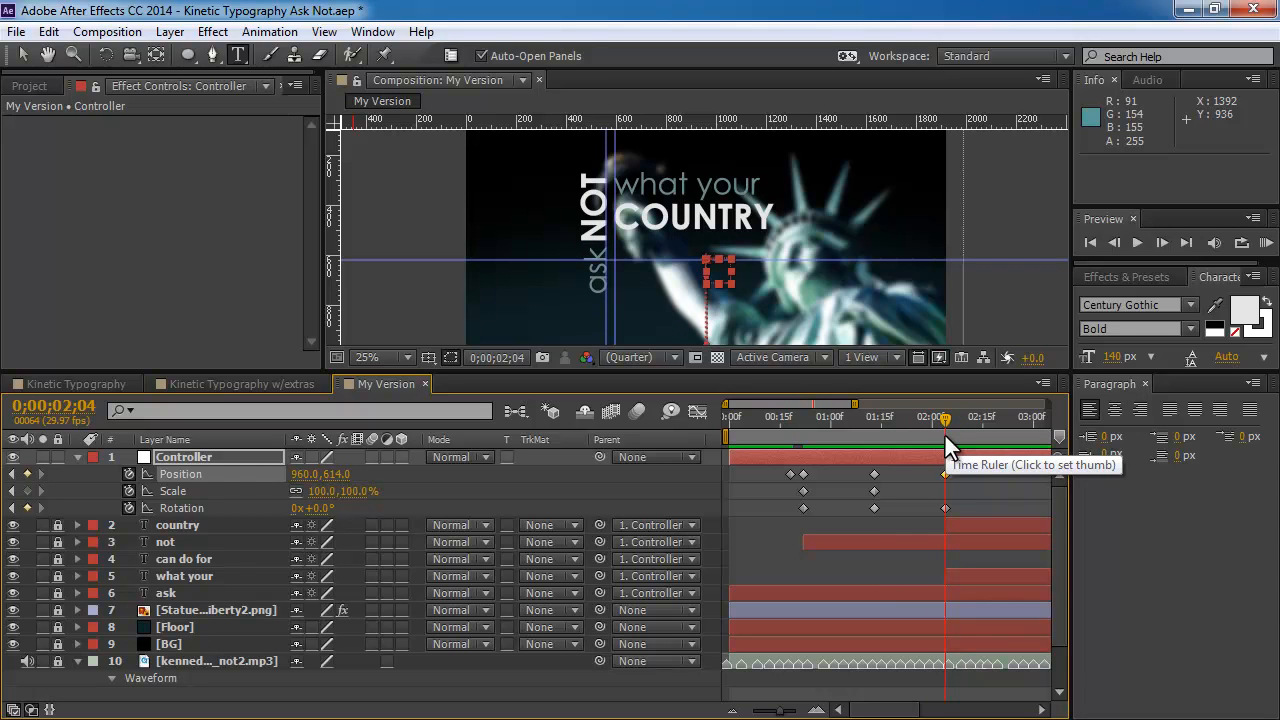
- Unlock the "country" layer and add Position, Scale and Opacity keyframes to it at 0;00;02;20
left_click(56, 524)
left_click(180, 524)
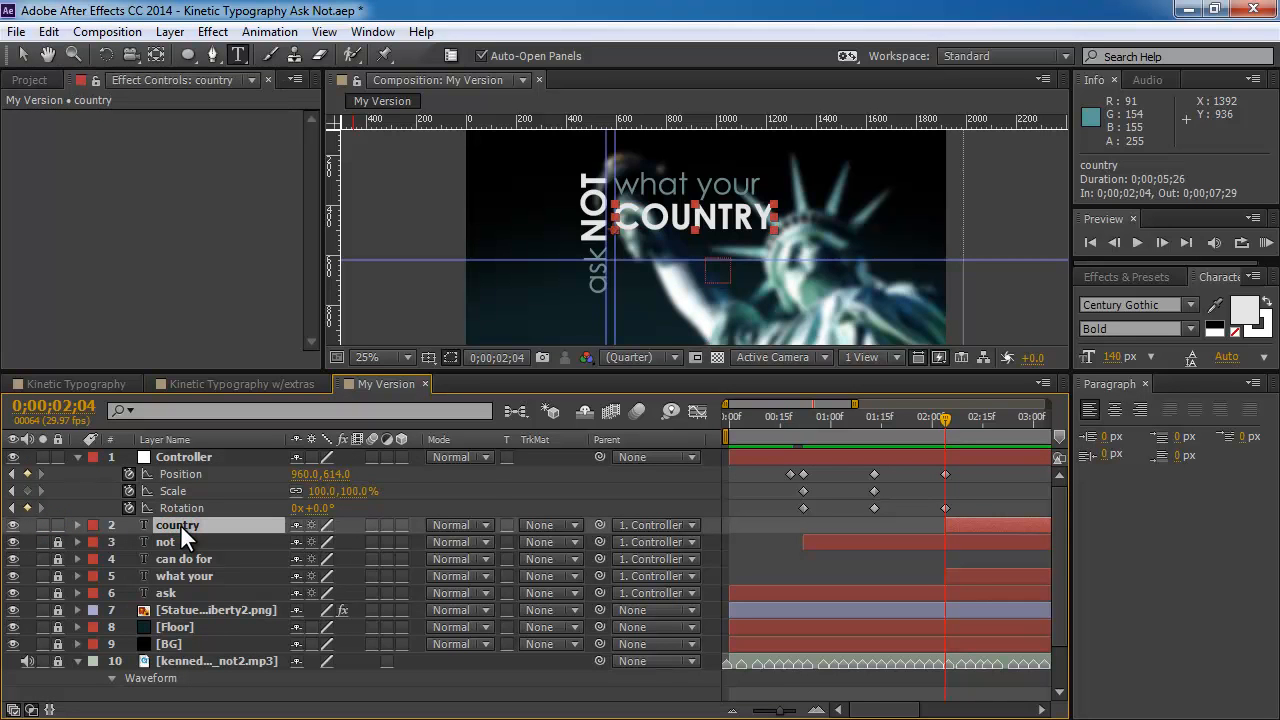
left_click_drag(942, 414, 974, 418)
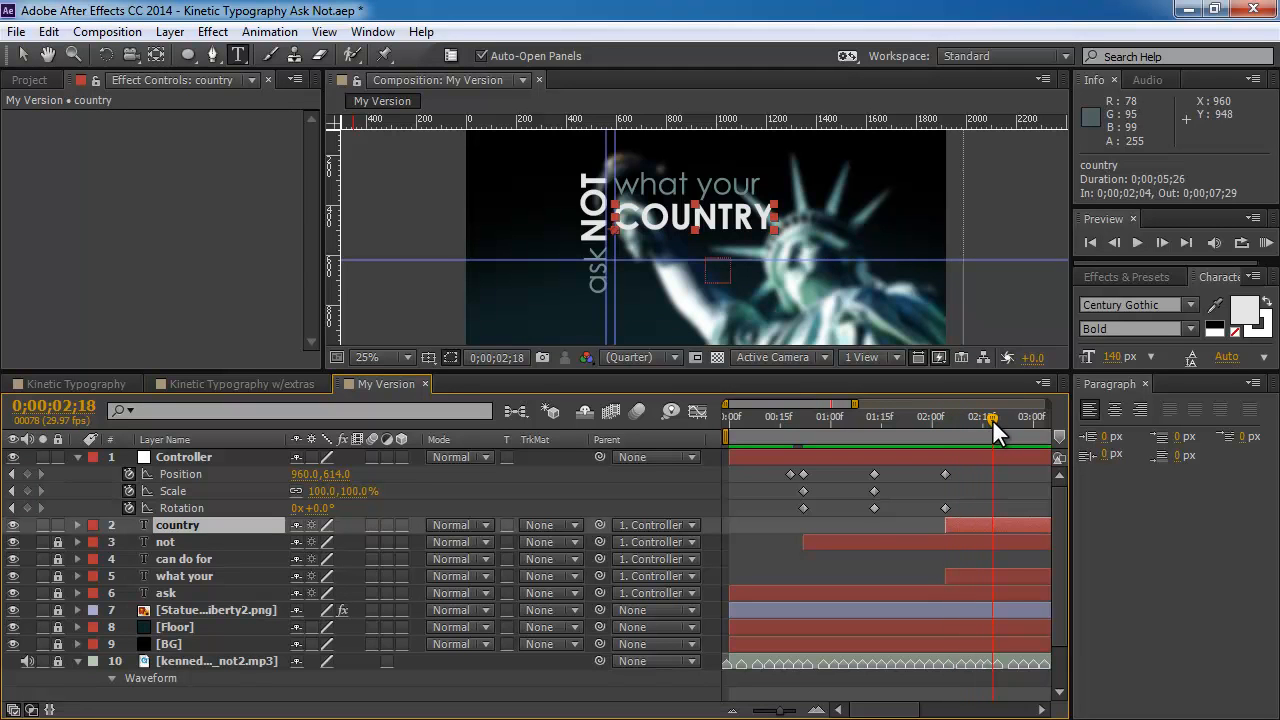
left_click_drag(996, 420, 999, 420)
key("s")
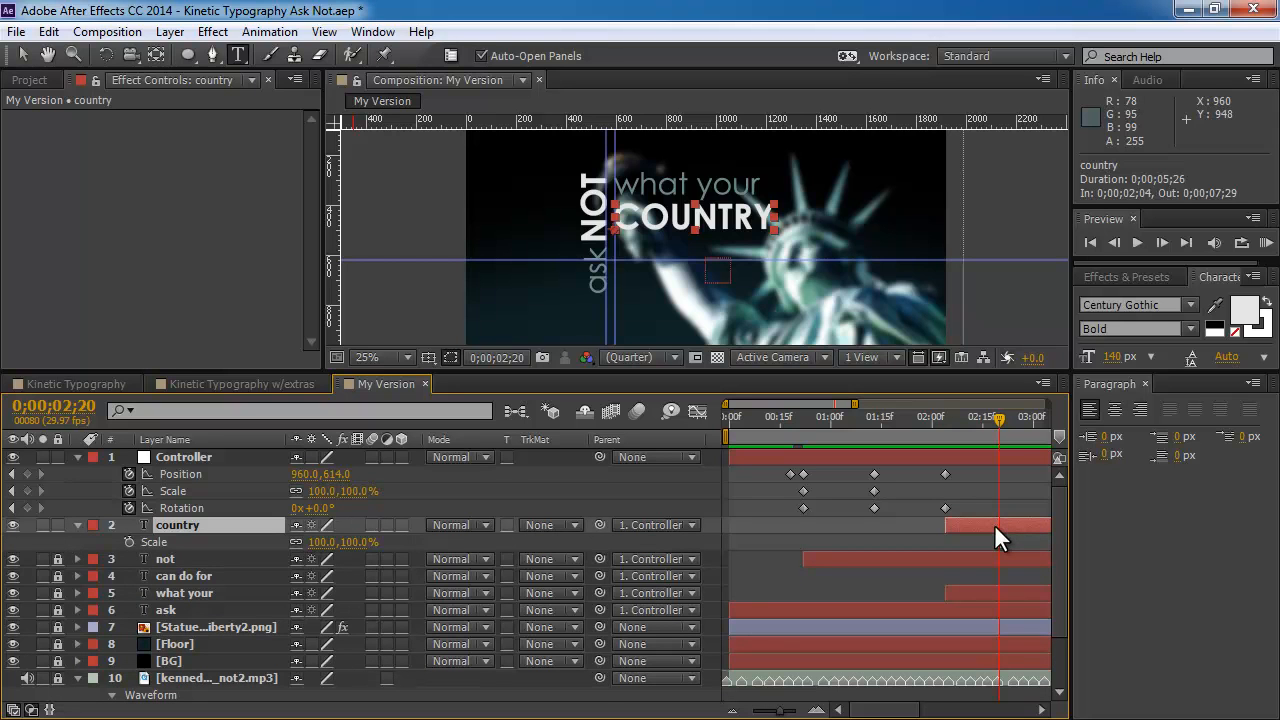
key("shift+p")
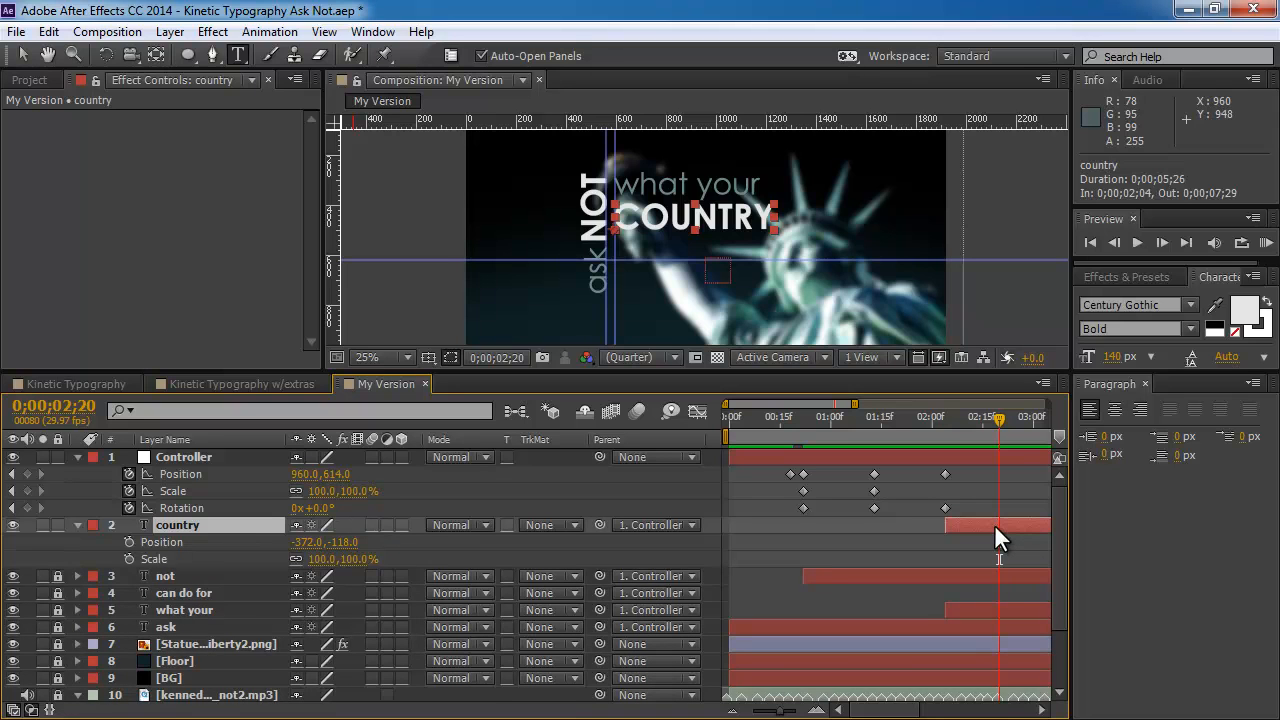
key("shift+t")
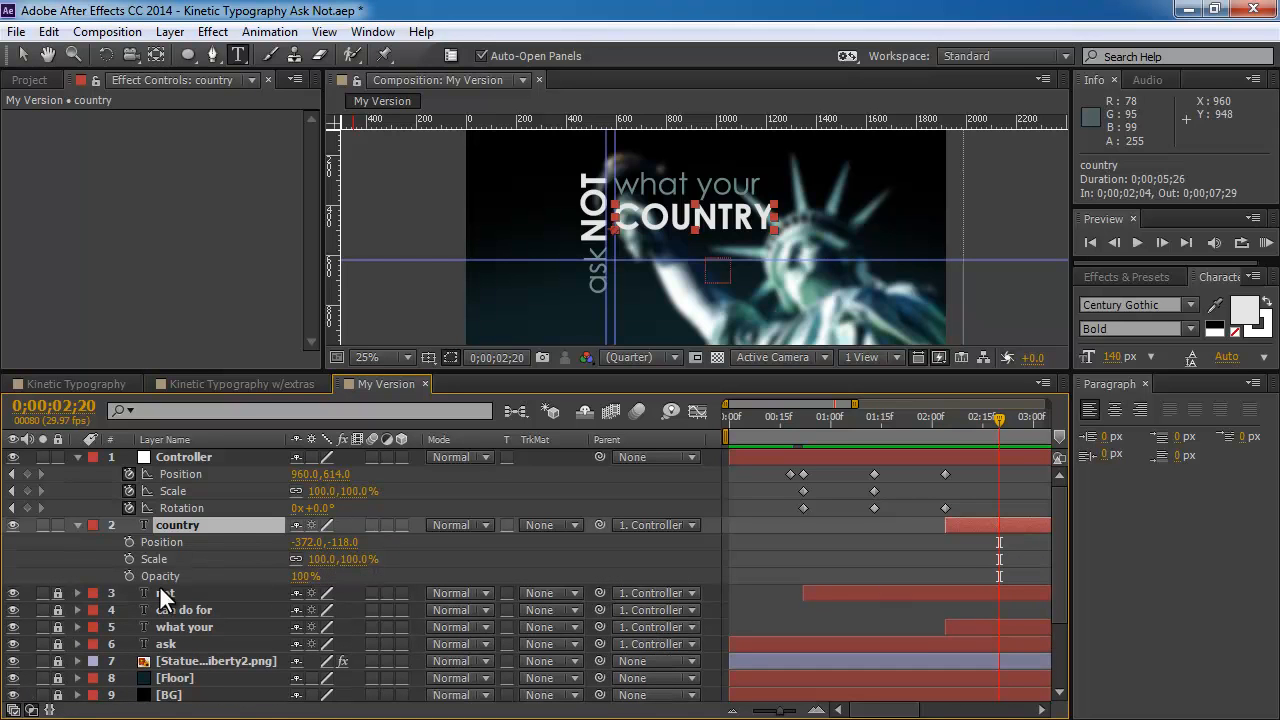
left_click(128, 542)
left_click(128, 559)
left_click(128, 576)
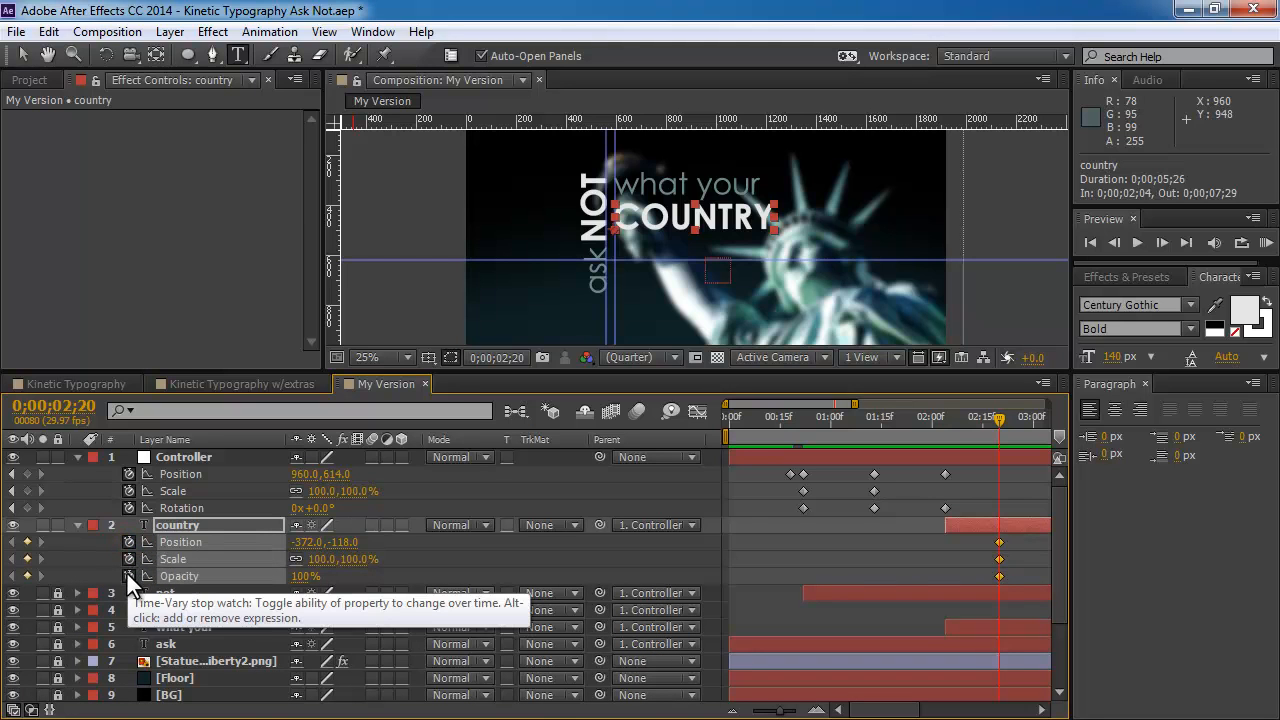
- Set the Scale of the "country" layer to 300% at 0;00;02;04, where the layer starts
left_click_drag(998, 418, 944, 424)
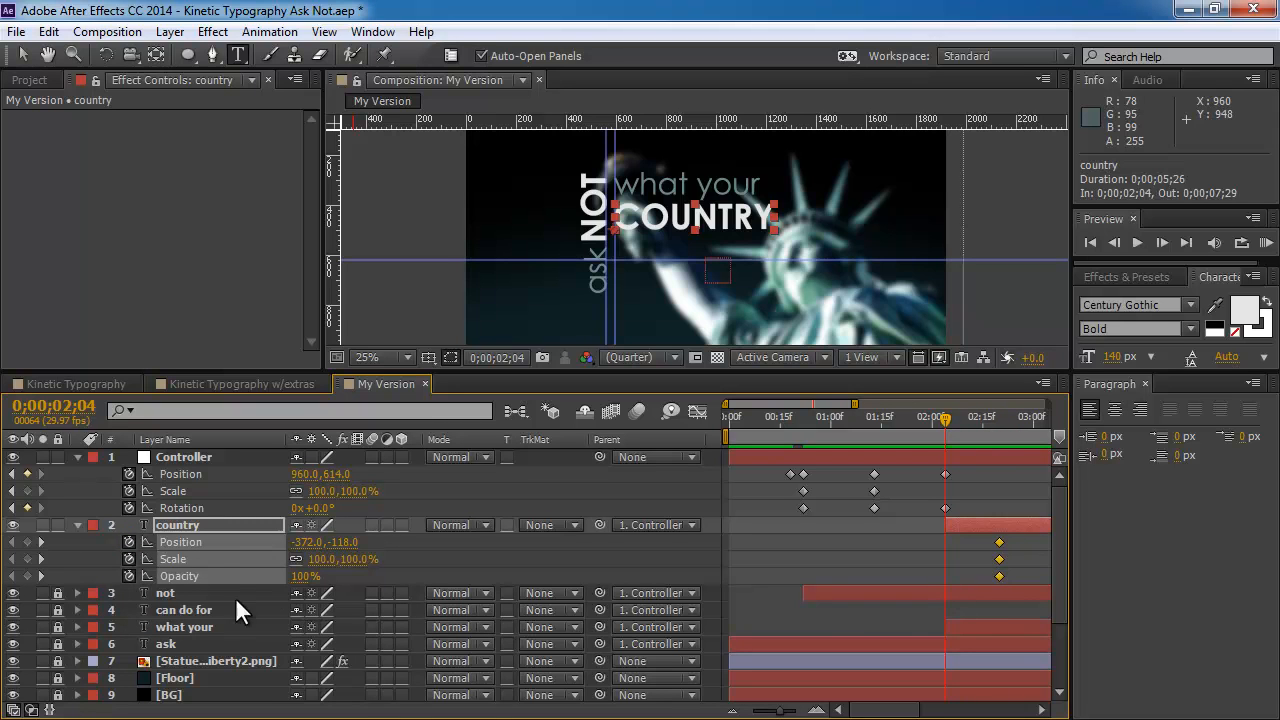
left_click(393, 555)
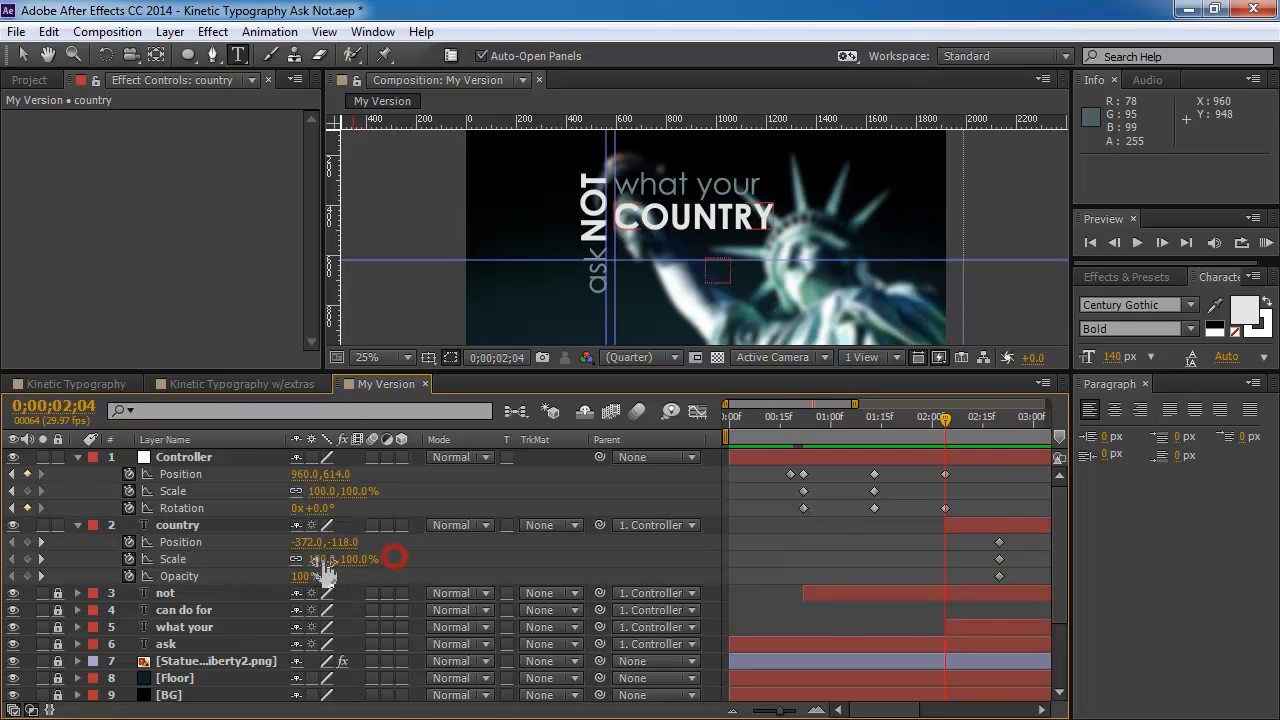
left_click(316, 559)
type("300")
key("Return")
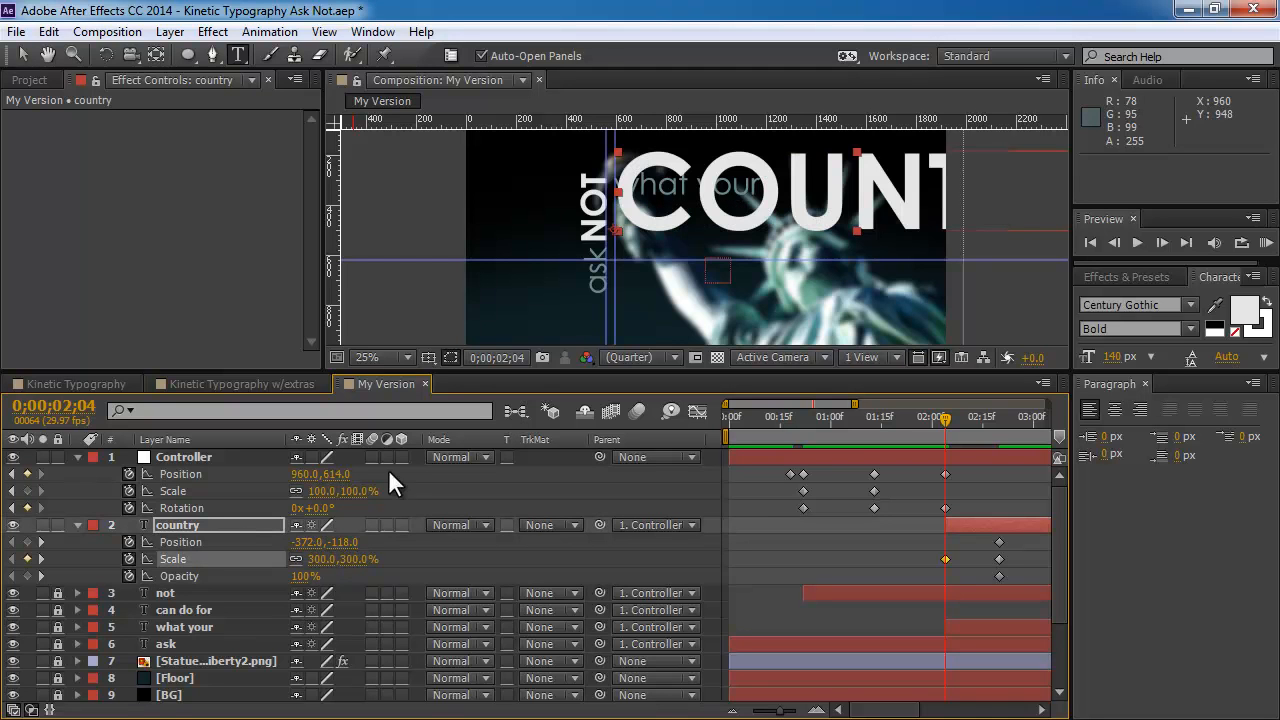
- At 0;00;02;04, set the Position of the "country" layer to -975, 81 and its Opacity to 0%
left_click_drag(308, 542, 94, 542)
left_click_drag(343, 542, 541, 545)
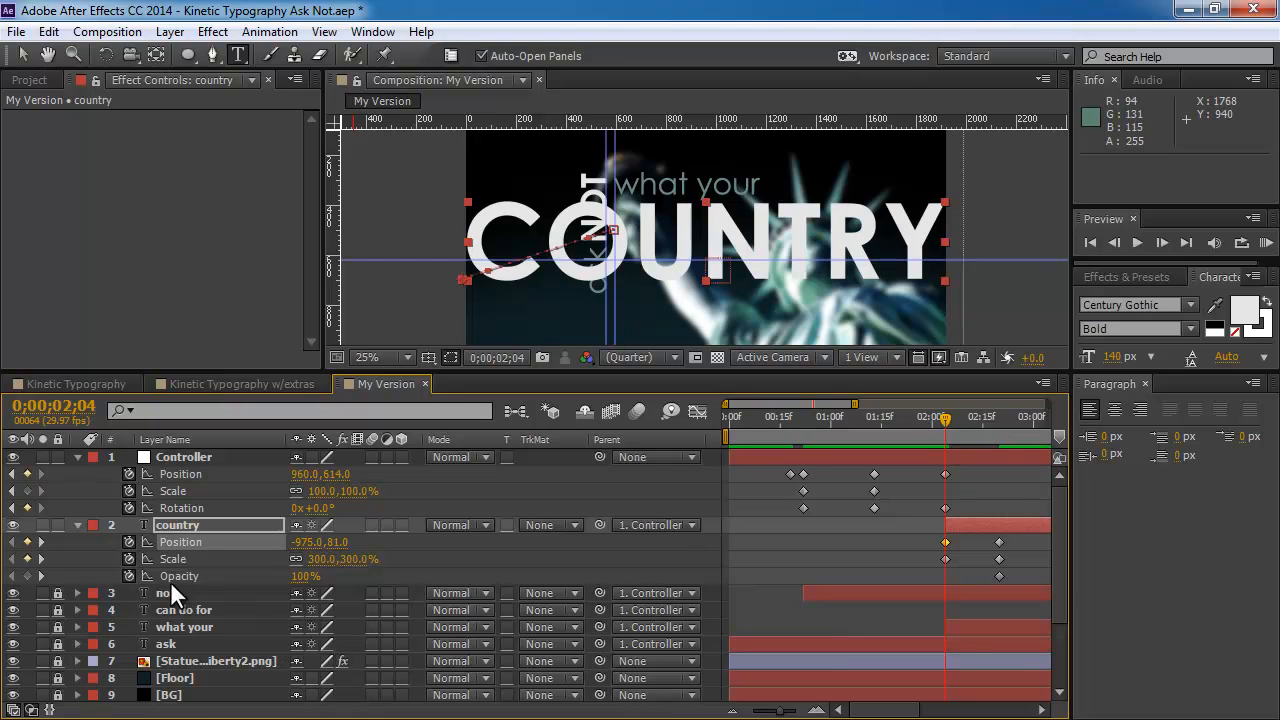
left_click(300, 576)
type("0")
key("Return")
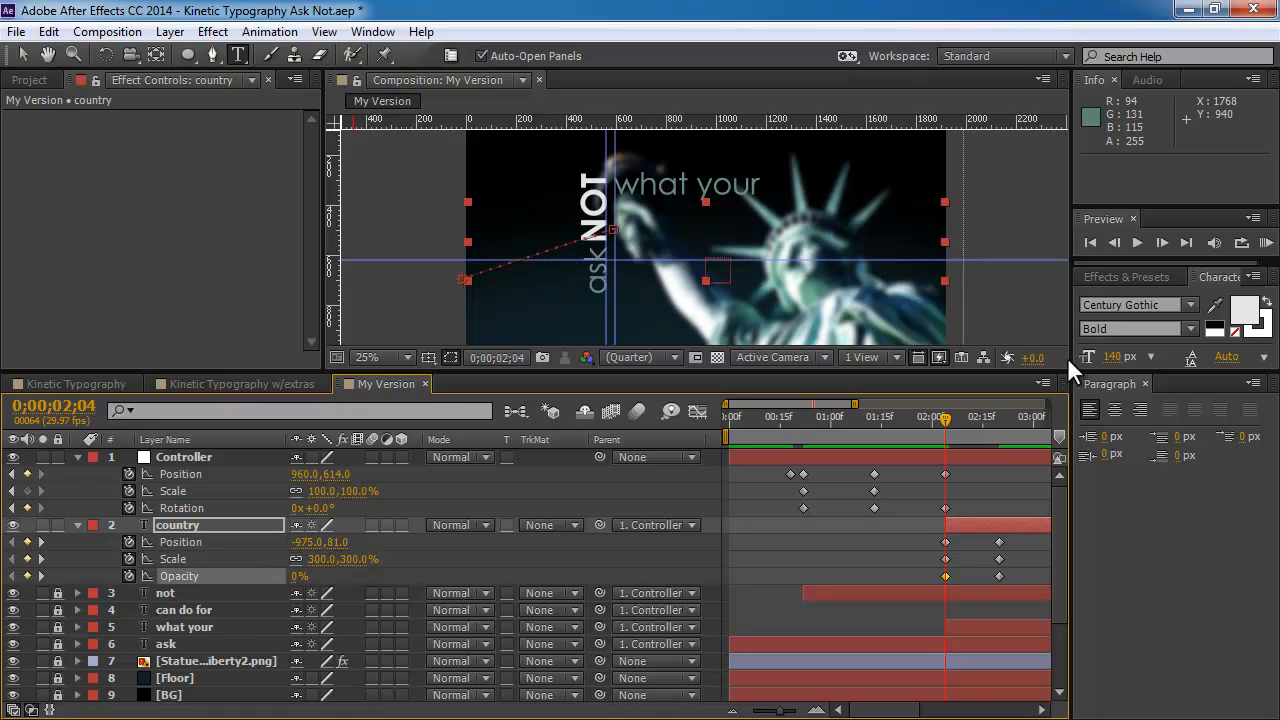
- Preview the "country" animation by playing and scrubbing the timeline up to 0;00;02;19
left_click_drag(951, 423, 980, 419)
key("space")
left_click_drag(717, 425, 996, 441)
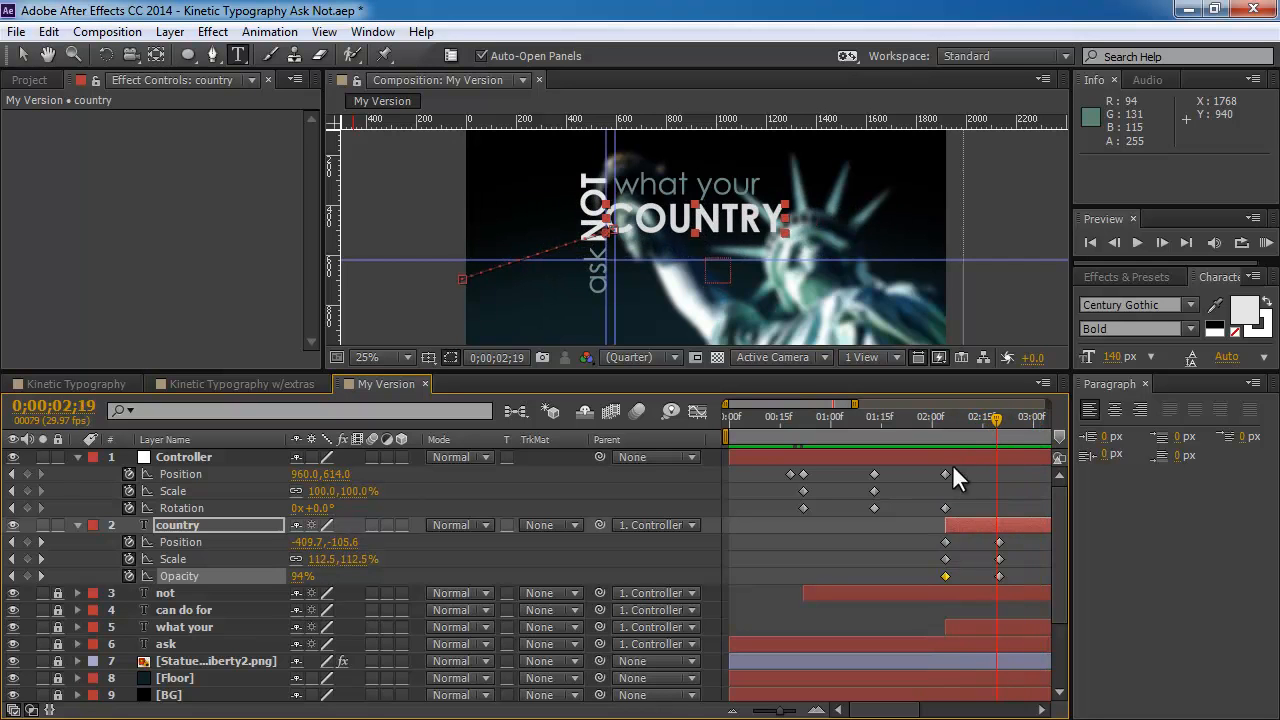
- Collapse and lock the "country" layer, and add Position and Scale keyframes to Controller at 0;00;03;19
left_click_drag(781, 711, 770, 712)
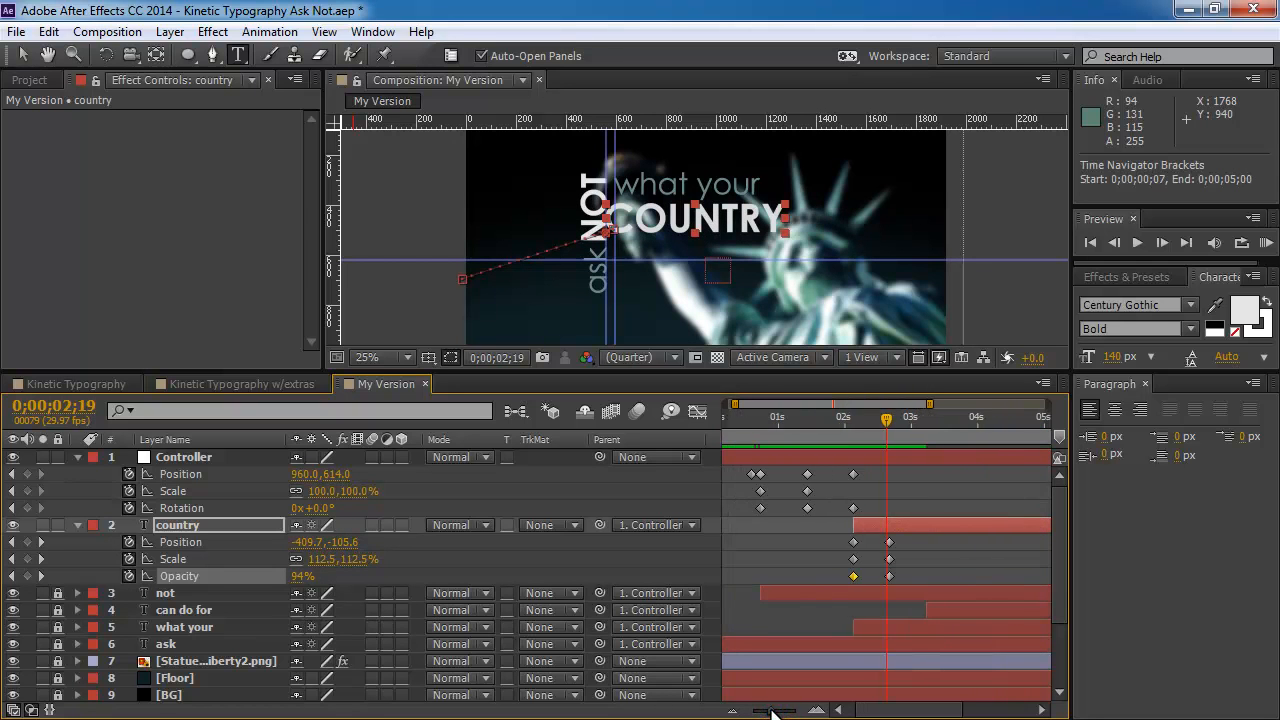
left_click_drag(893, 715, 936, 715)
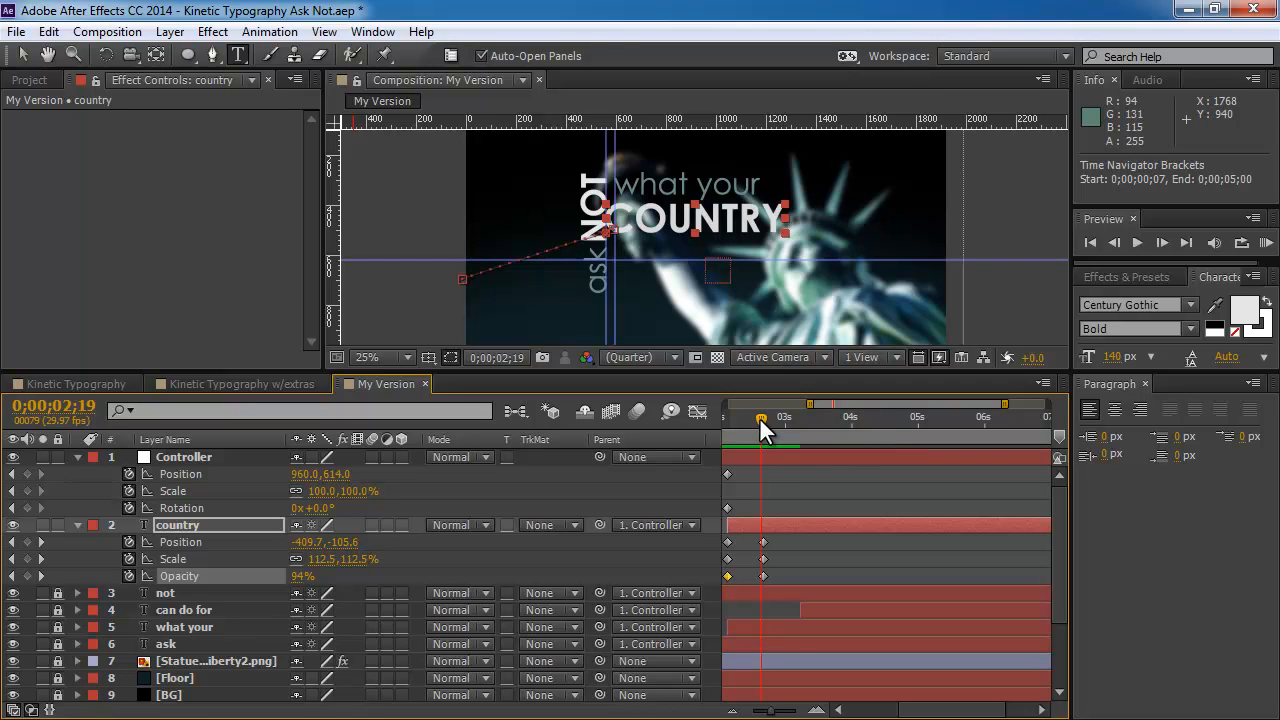
left_click(77, 524)
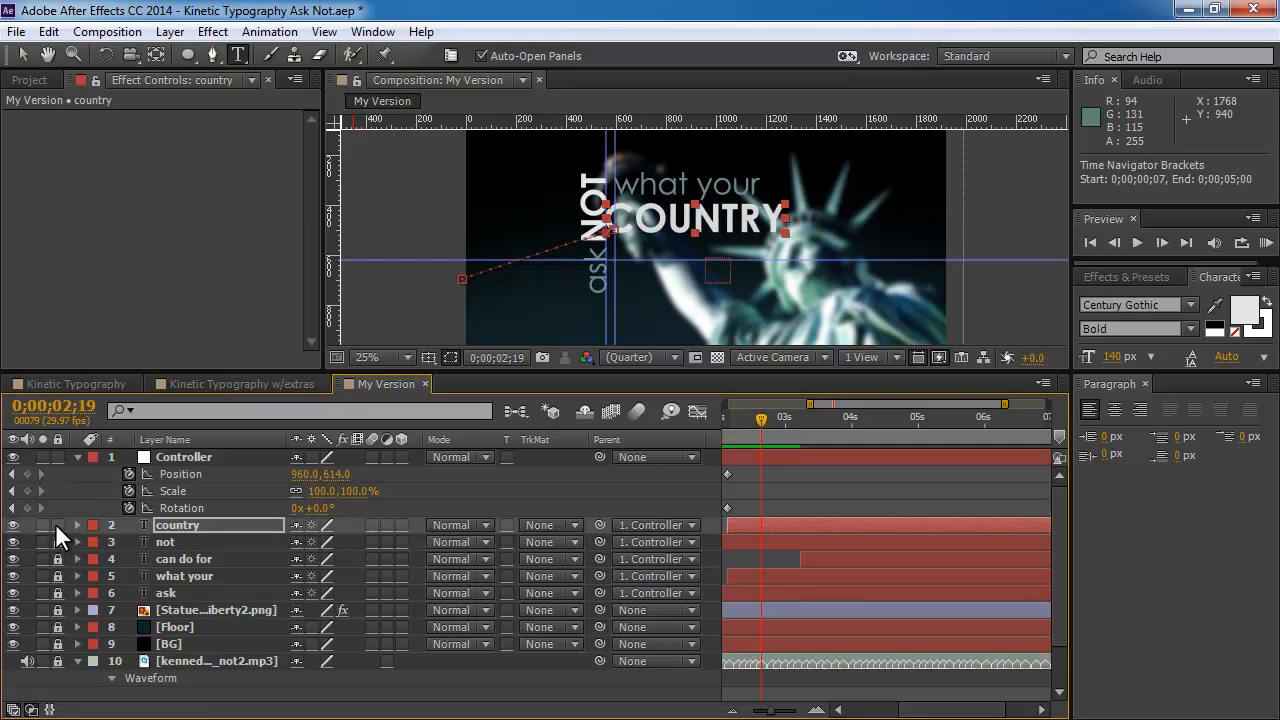
left_click(56, 524)
left_click(189, 457)
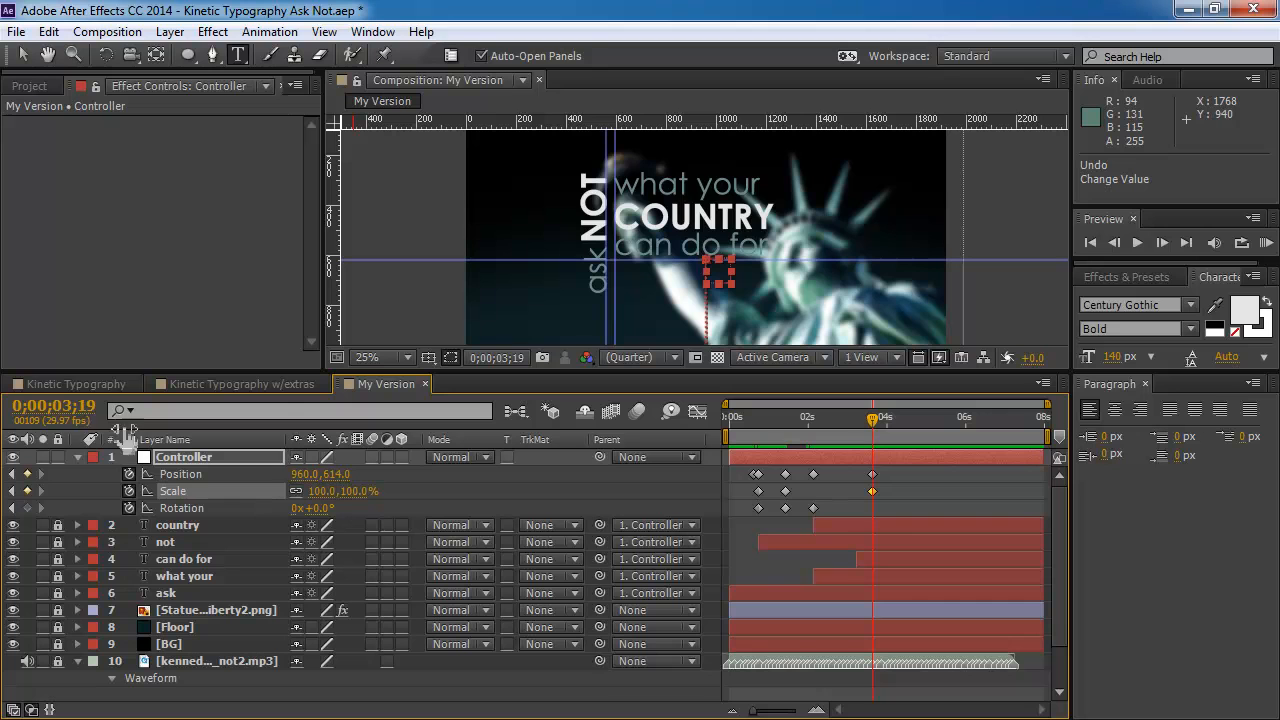
- Set Controller's Scale to 19000% at 0;00;04;15
left_click(70, 404)
type("4;15")
key("Return")
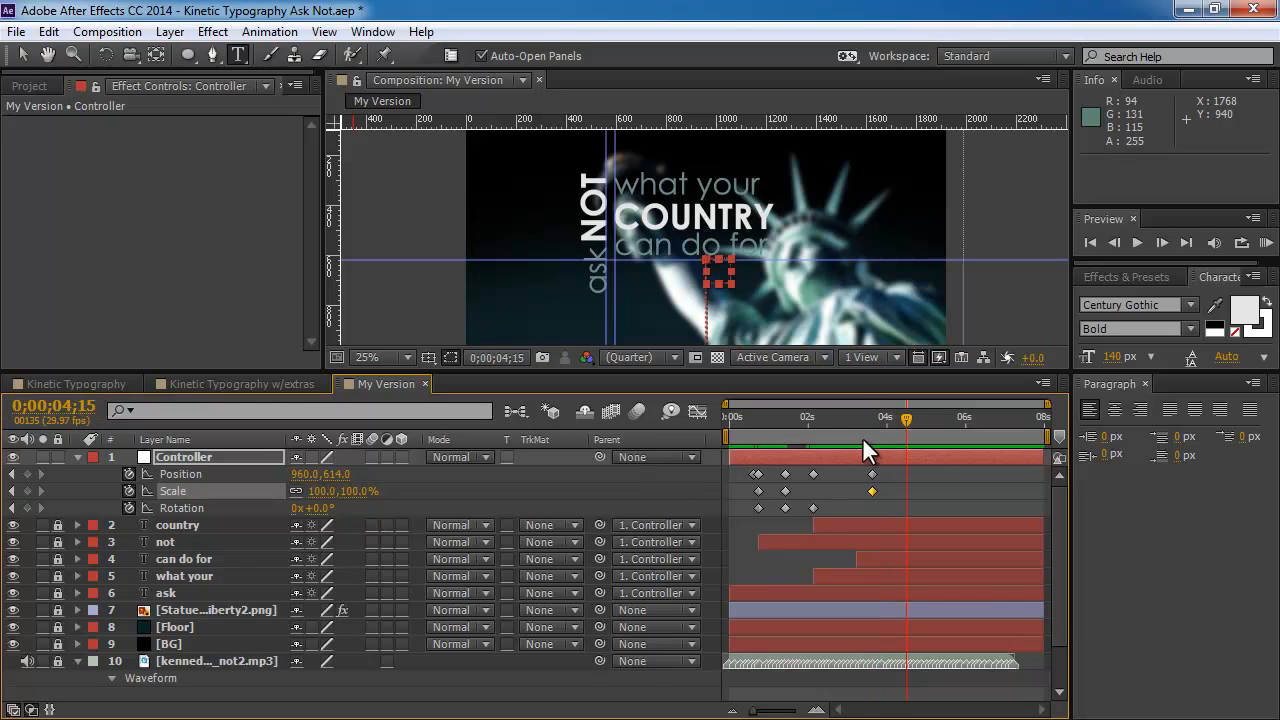
left_click(318, 491)
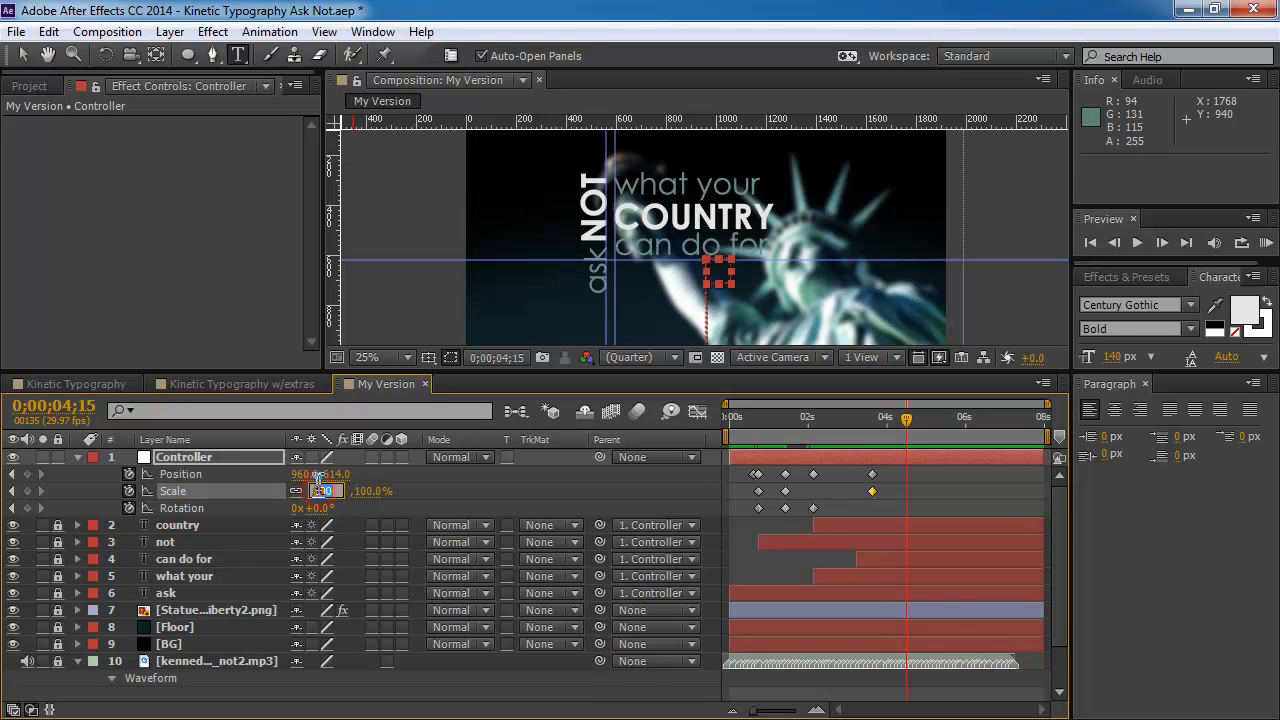
type("19000")
key("Return")
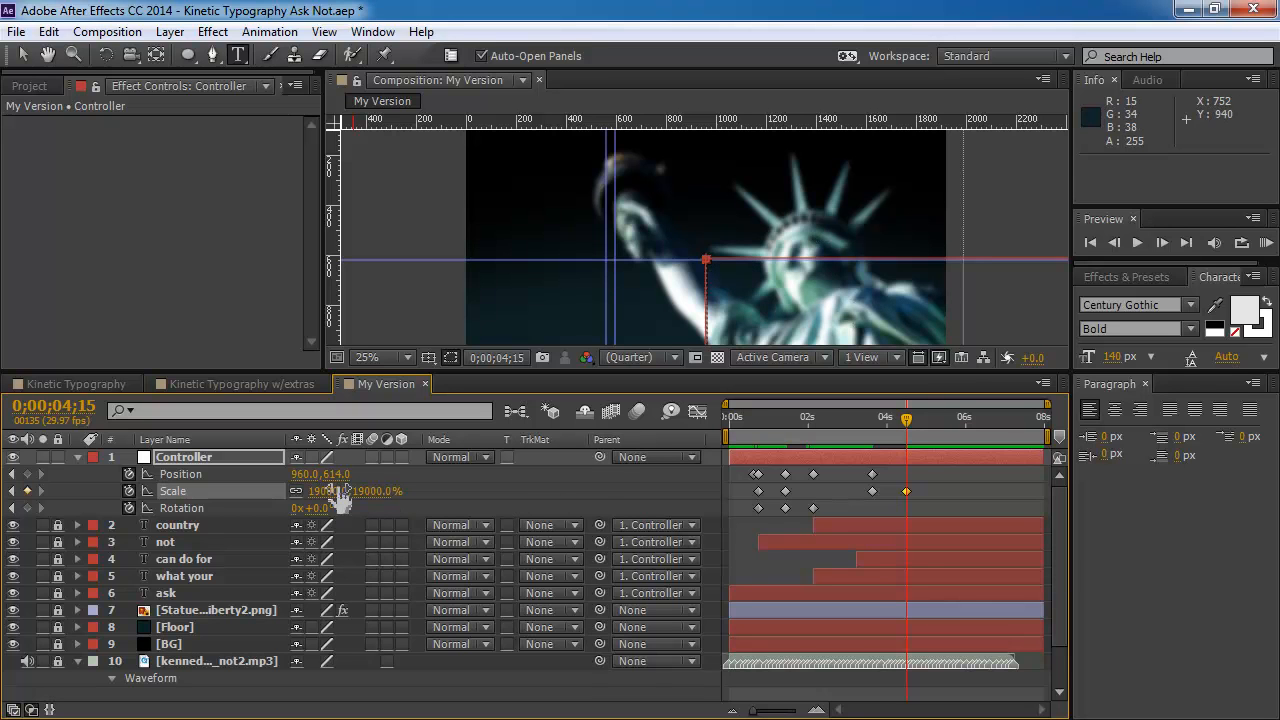
- Set Controller's Position to -2040, 3918 at 0;00;04;15 so the enlarged text fills the whole frame
left_click_drag(338, 476, 205, 442)
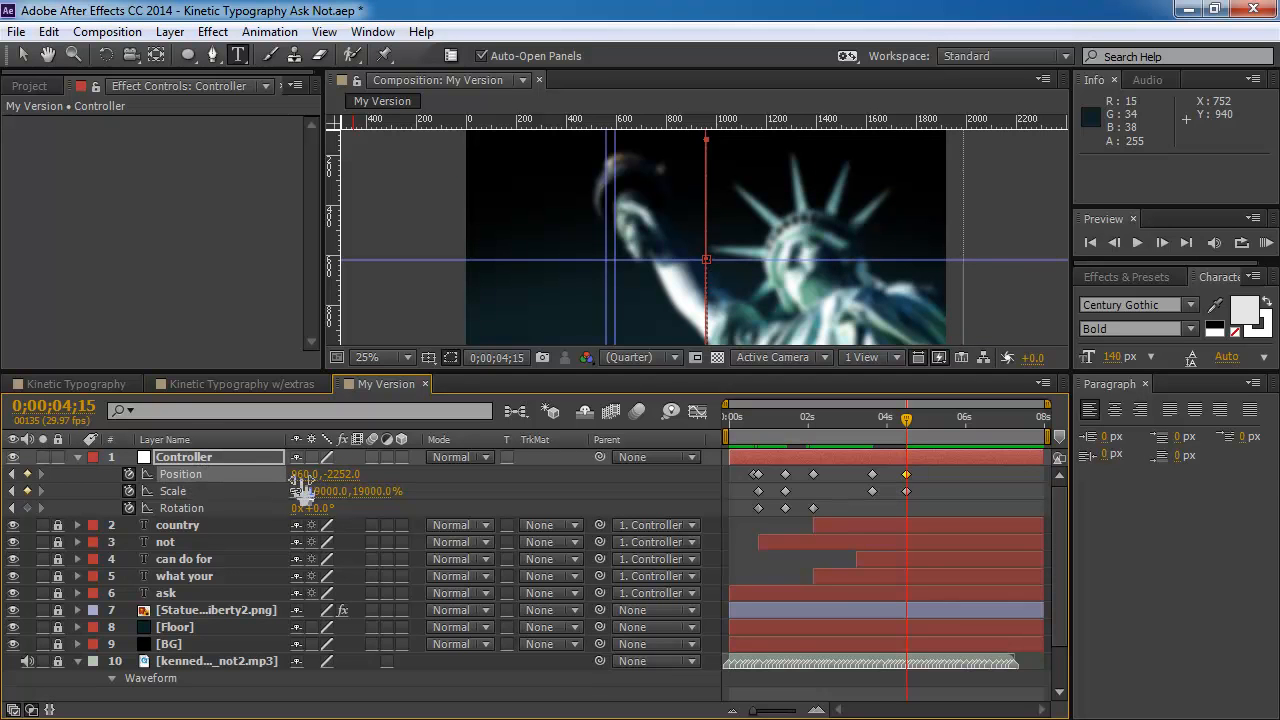
left_click_drag(302, 478, 1036, 407)
scroll(796, 214, "down", 1)
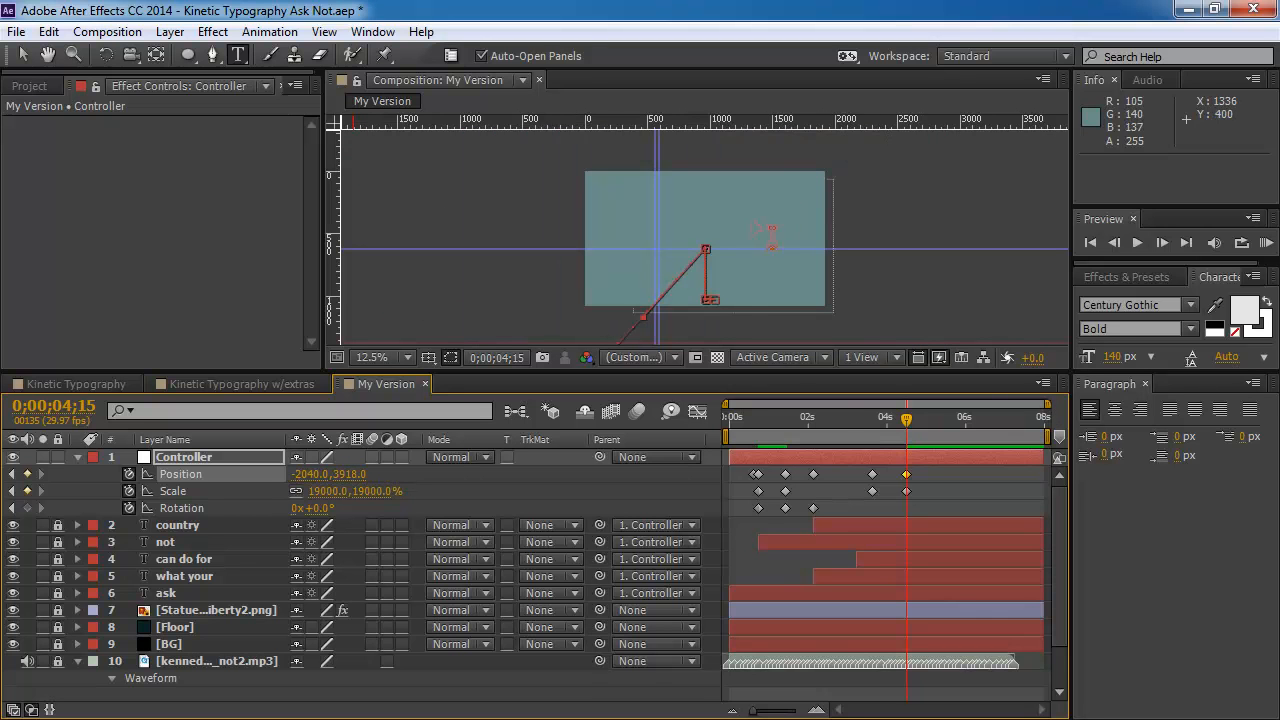
mouse_move(896, 413)
left_mouse_down()
mouse_move(867, 426)
mouse_move(905, 423)
mouse_move(864, 422)
mouse_move(906, 413)
left_mouse_up()
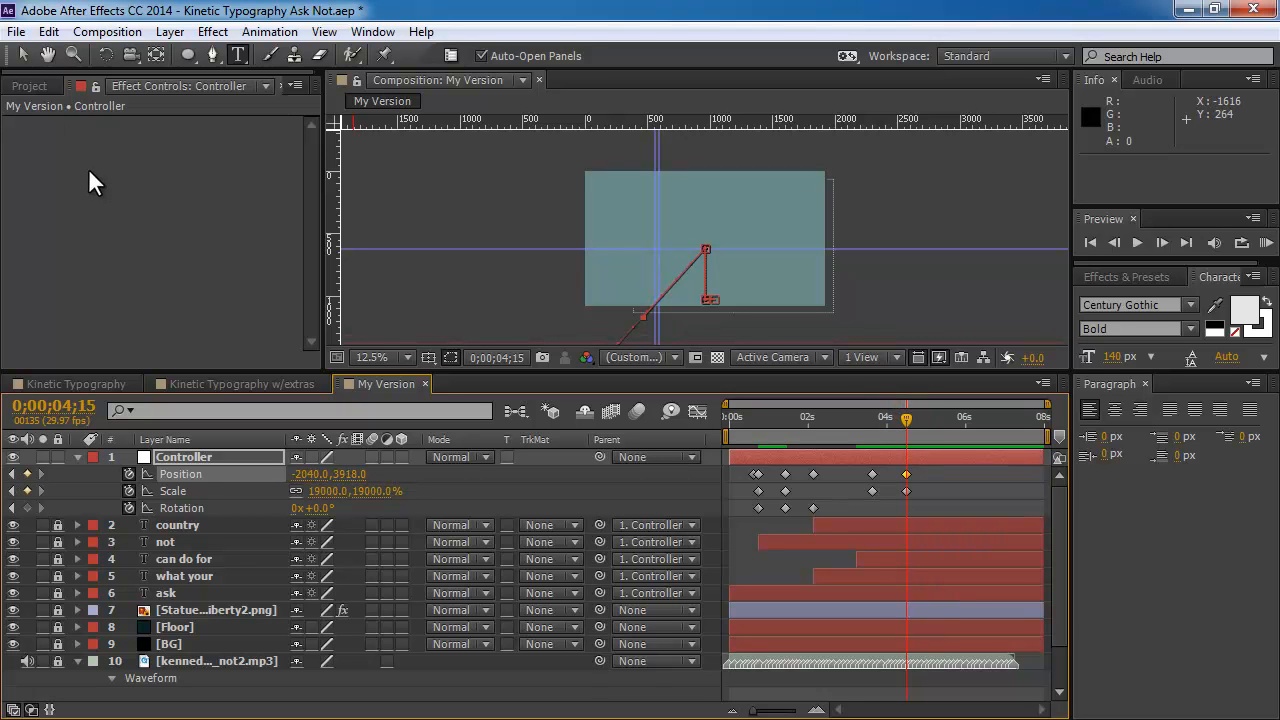
- Unlock the "country" layer and set its text to 120 px Regular with All Caps turned off
left_click(177, 523)
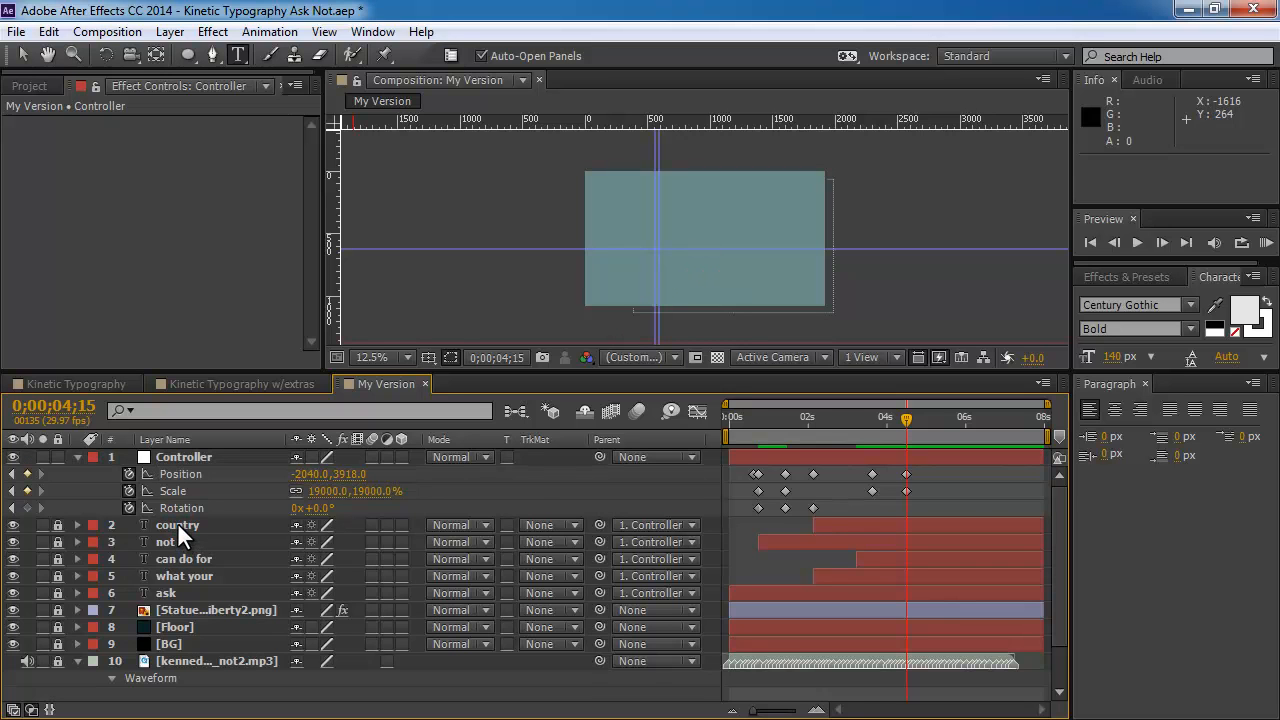
left_click(57, 524)
left_click(166, 525)
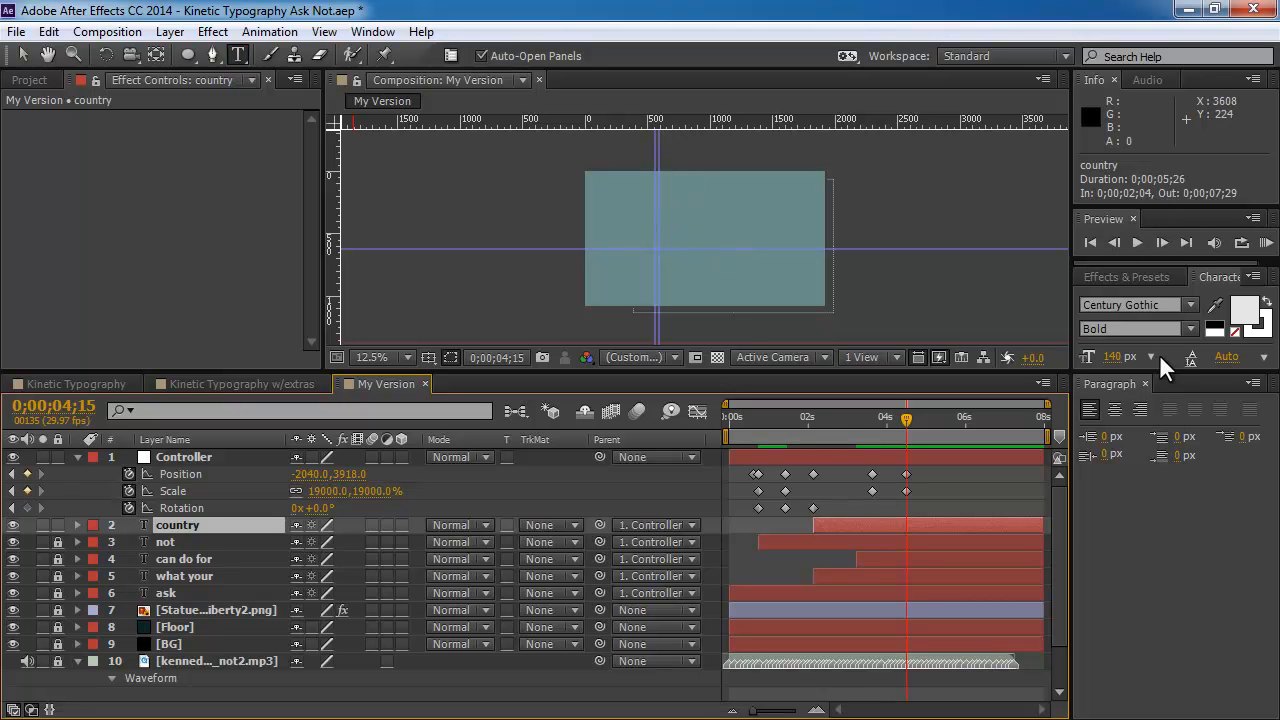
left_click_drag(1160, 366, 1155, 518)
left_click(1165, 491)
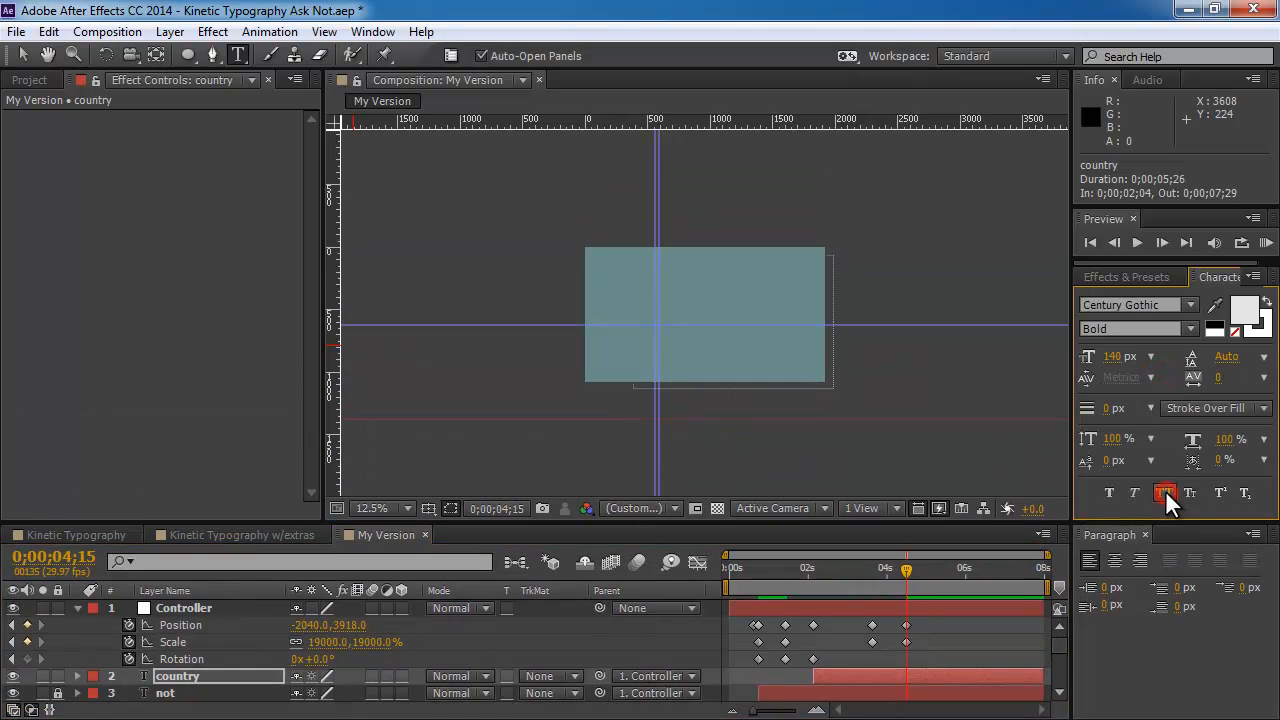
left_click(1113, 357)
type("12")
key("Return")
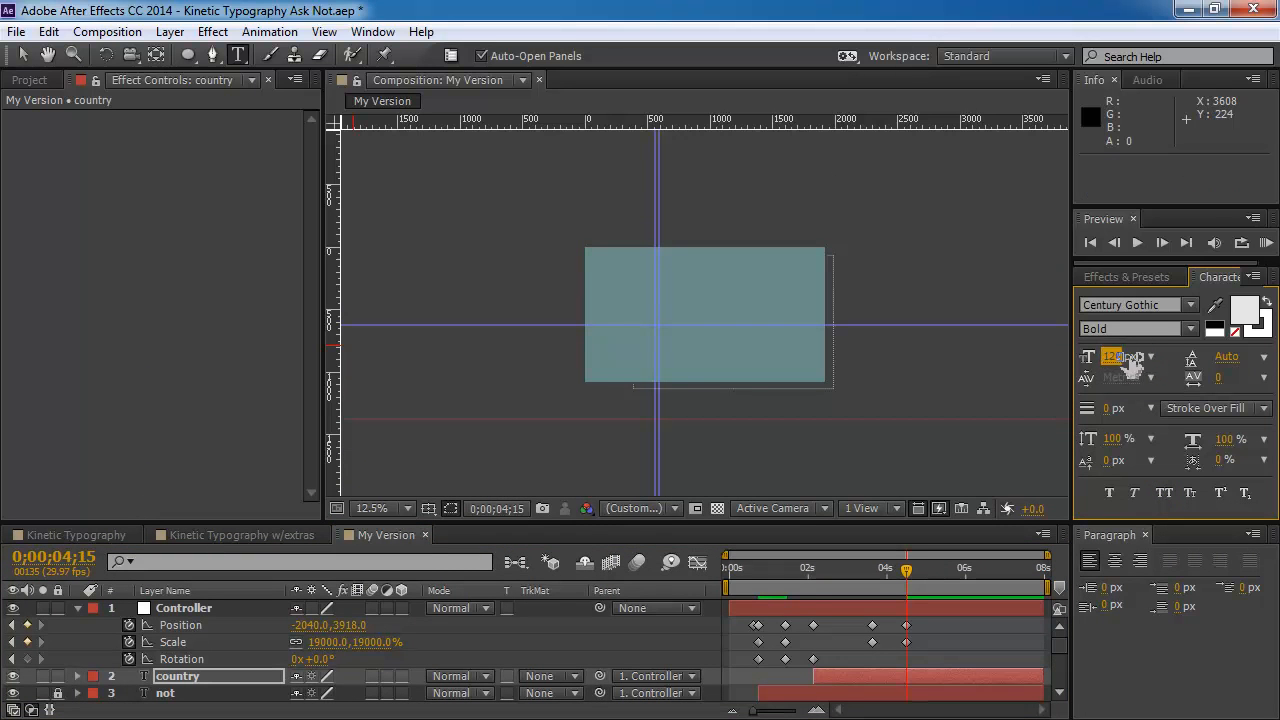
left_click(1189, 330)
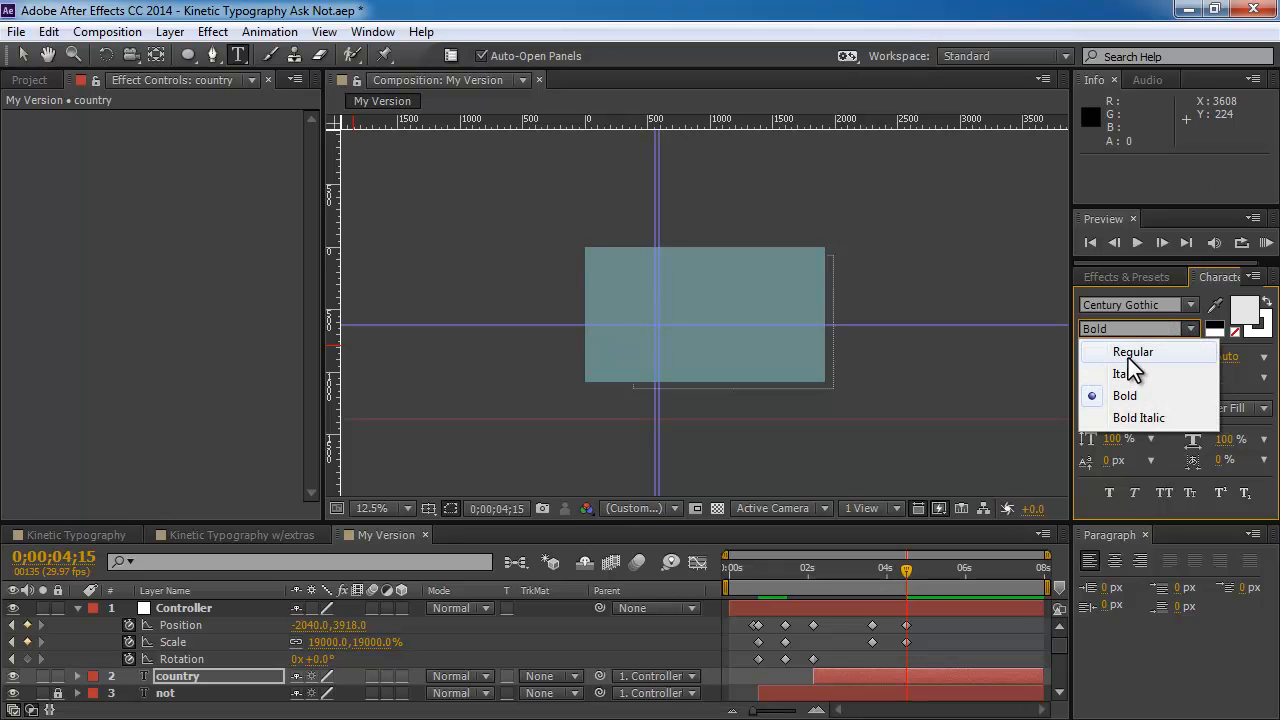
left_click(1135, 355)
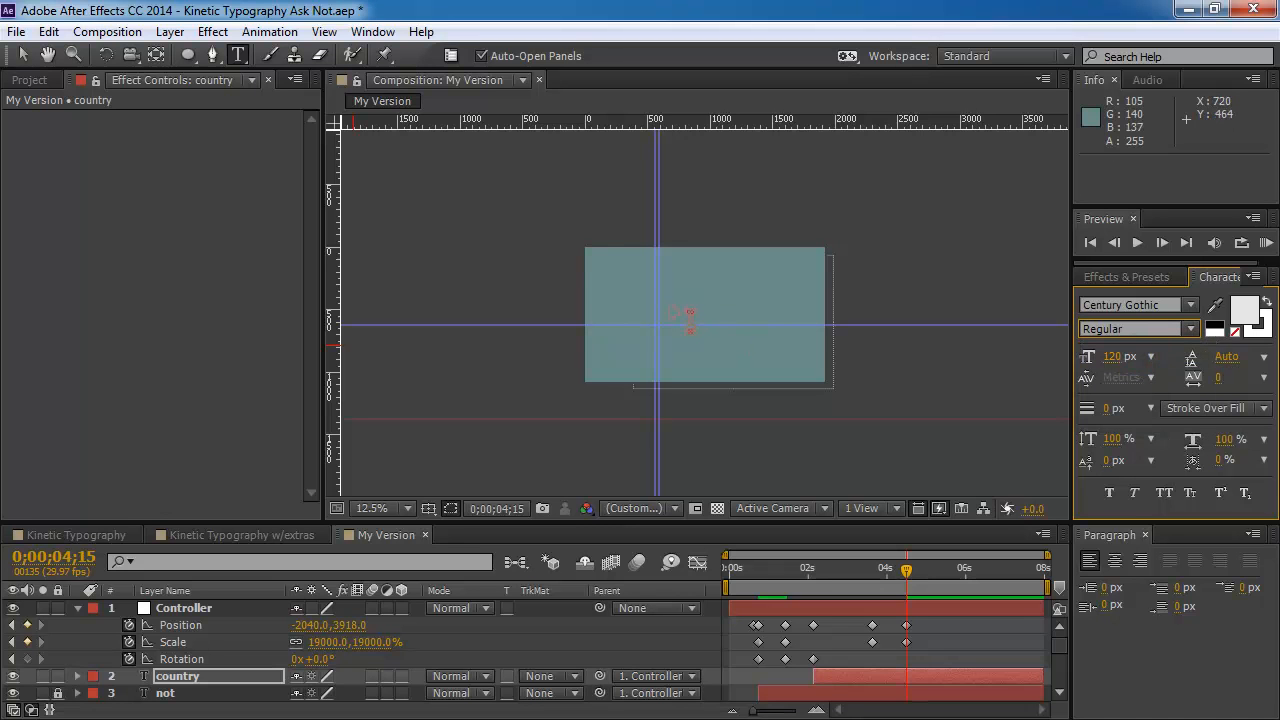
- Add a new text layer reading "you" near the centre of the frame
left_click(674, 311)
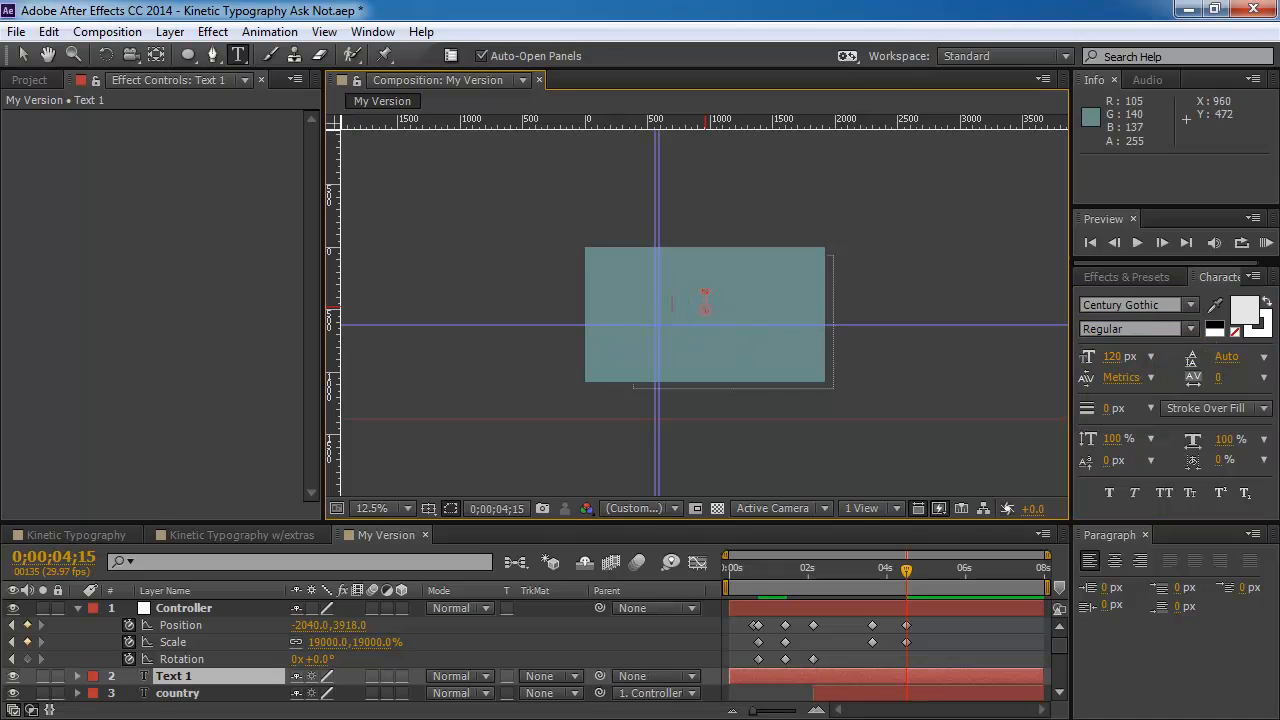
type("you")
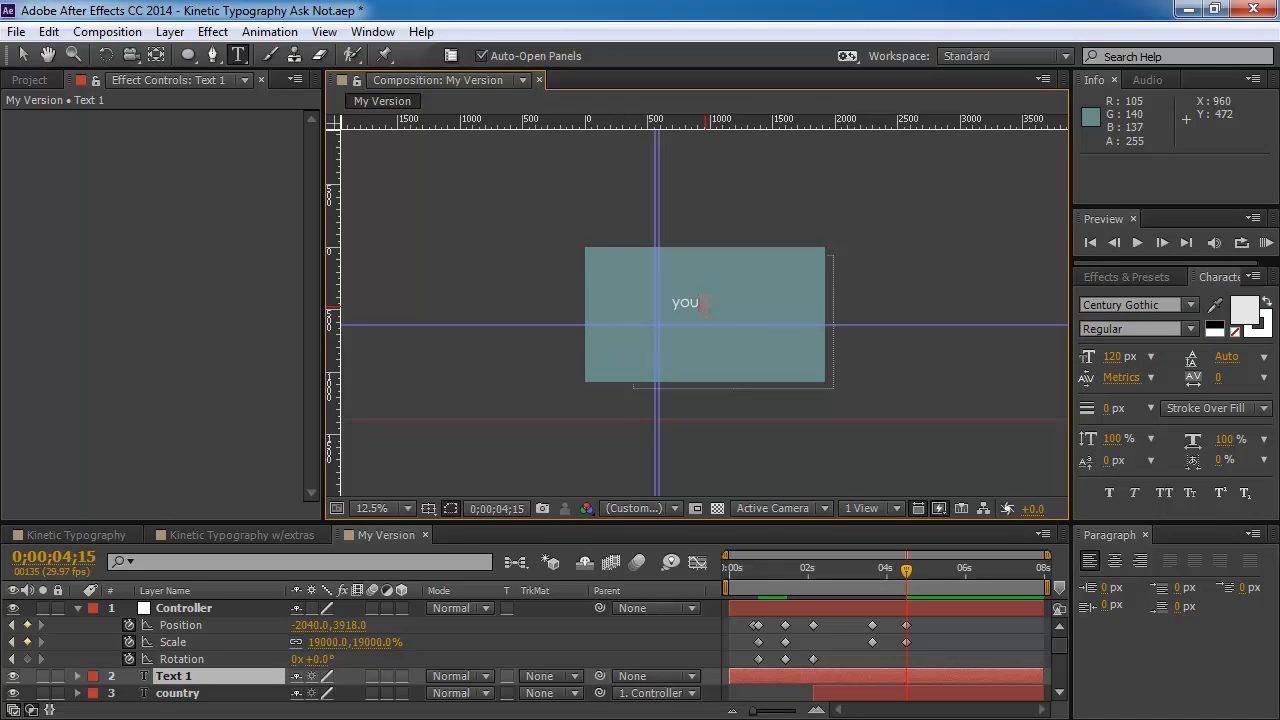
left_click(22, 55)
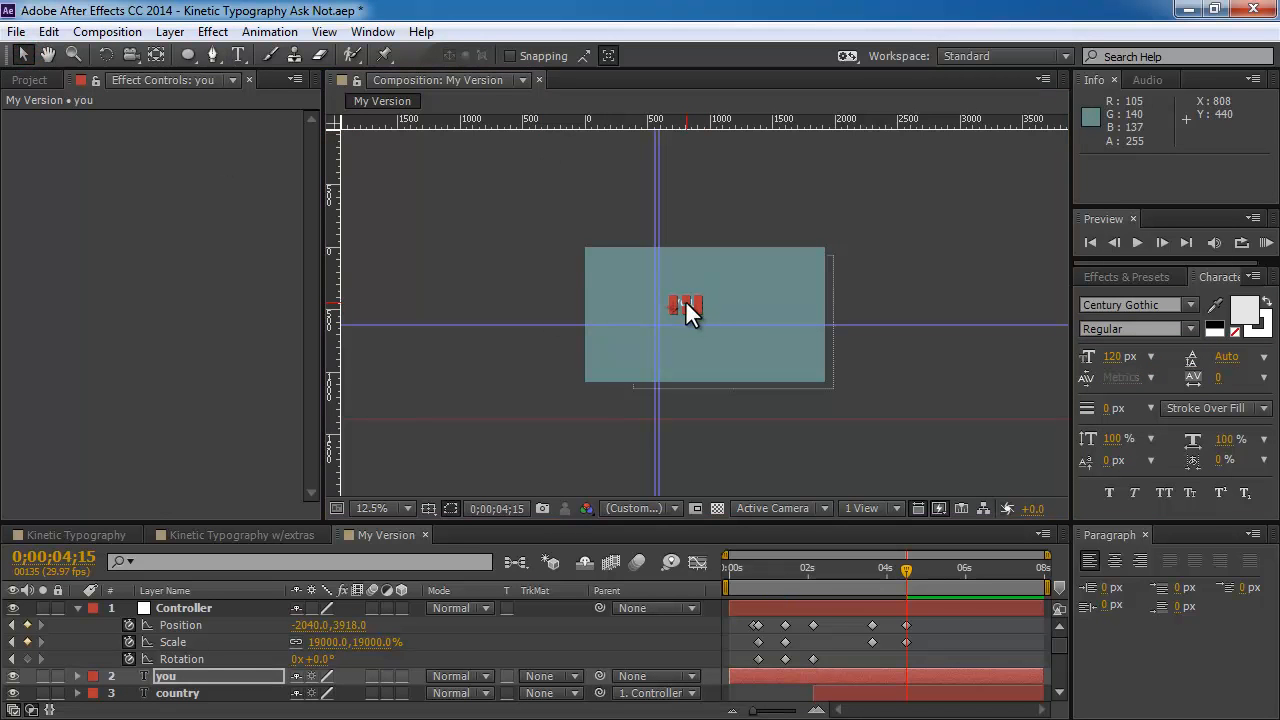
- Centre the word "you" in the frame at Position 858, 572, using the title/action safe guides as a temporary reference
scroll(684, 299, "up", 1)
left_click_drag(664, 290, 708, 314)
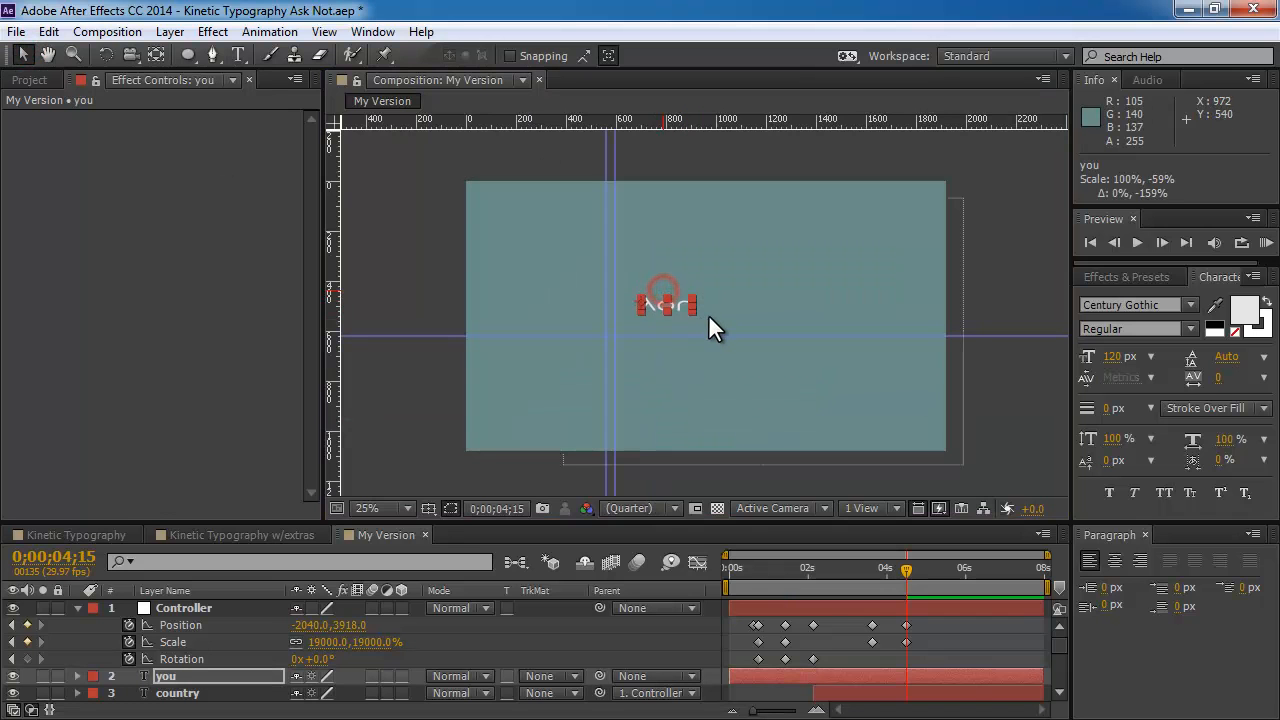
key("ctrl+z")
scroll(696, 314, "up", 1)
left_click_drag(636, 281, 737, 351)
left_click(430, 509)
left_click(454, 529)
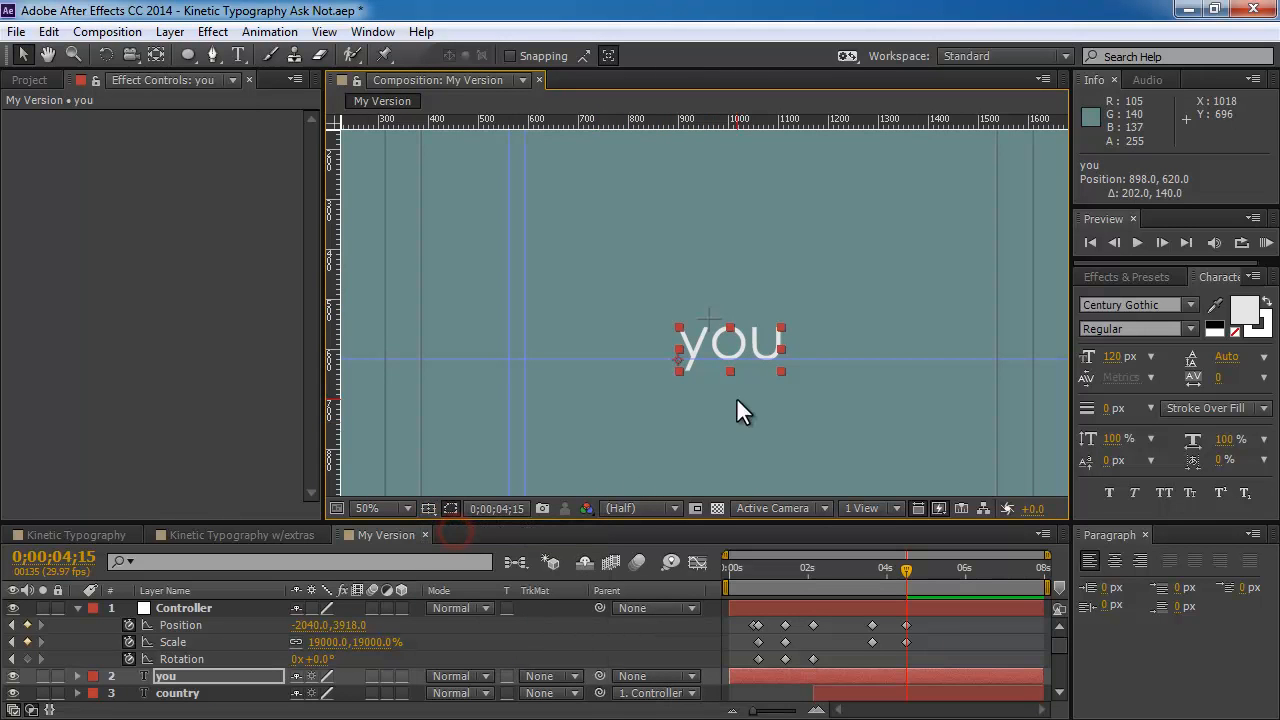
left_click_drag(736, 343, 715, 322)
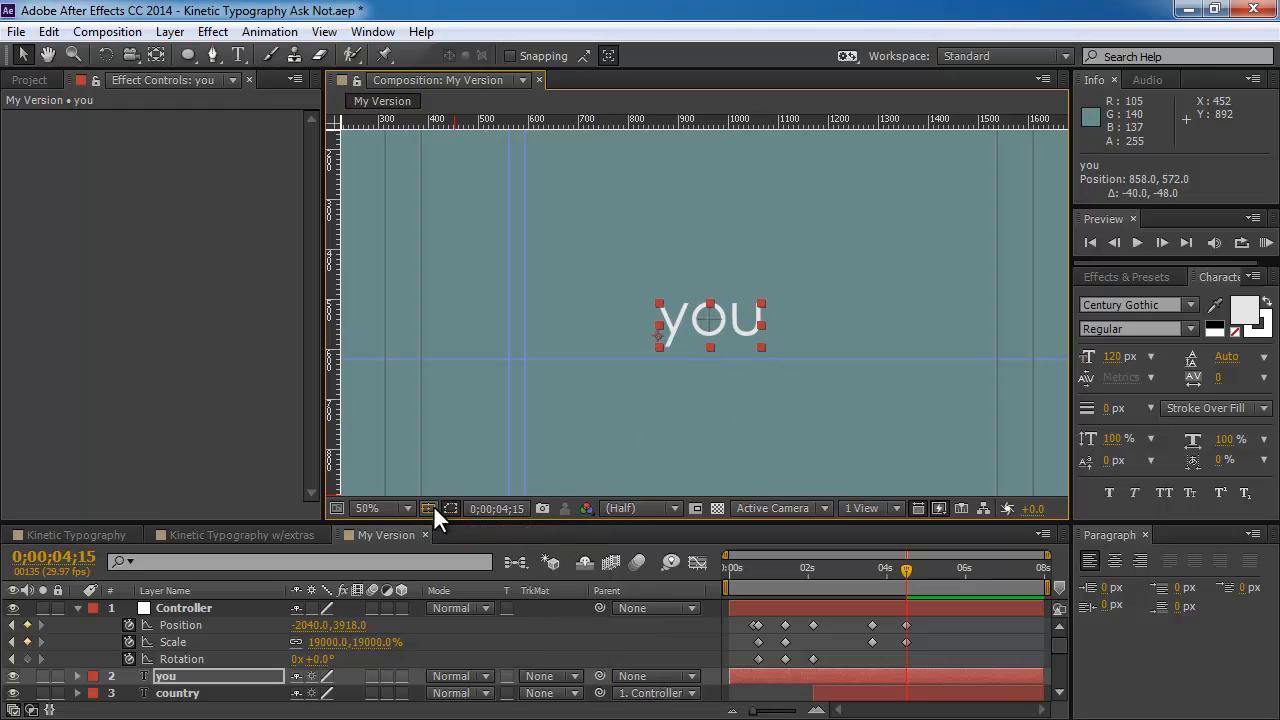
left_click(430, 507)
left_click(472, 533)
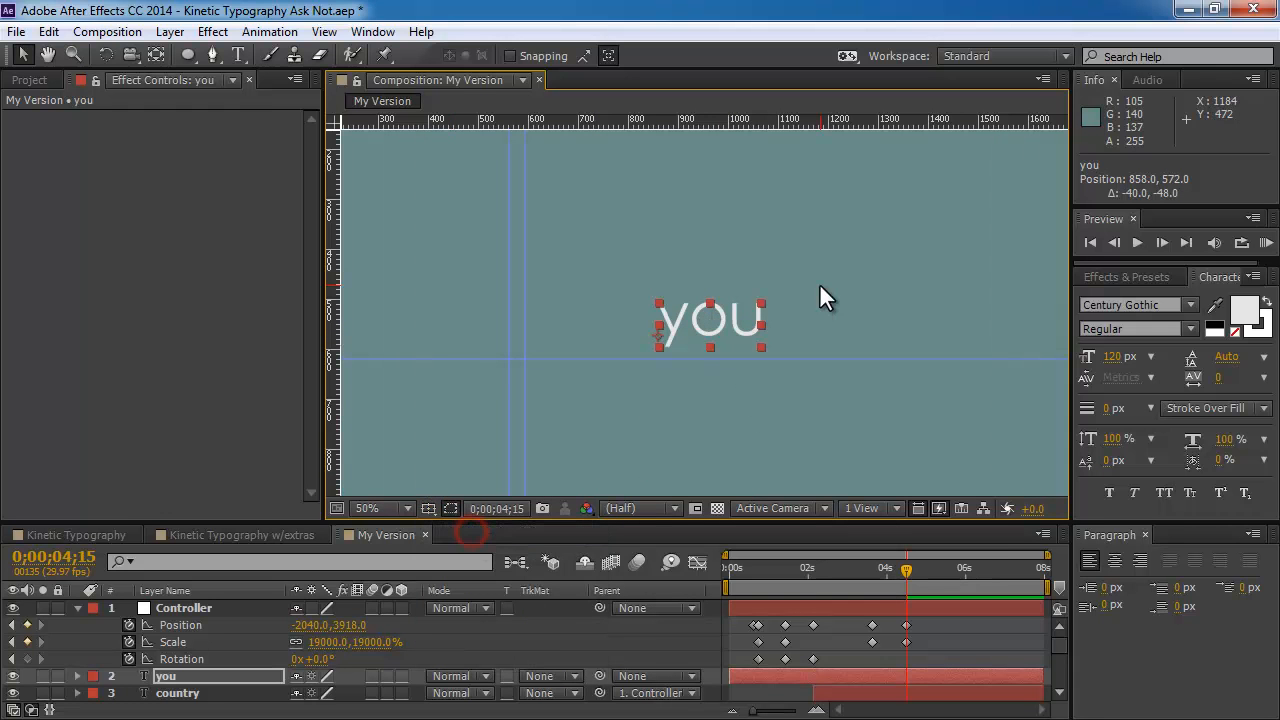
key("comma")
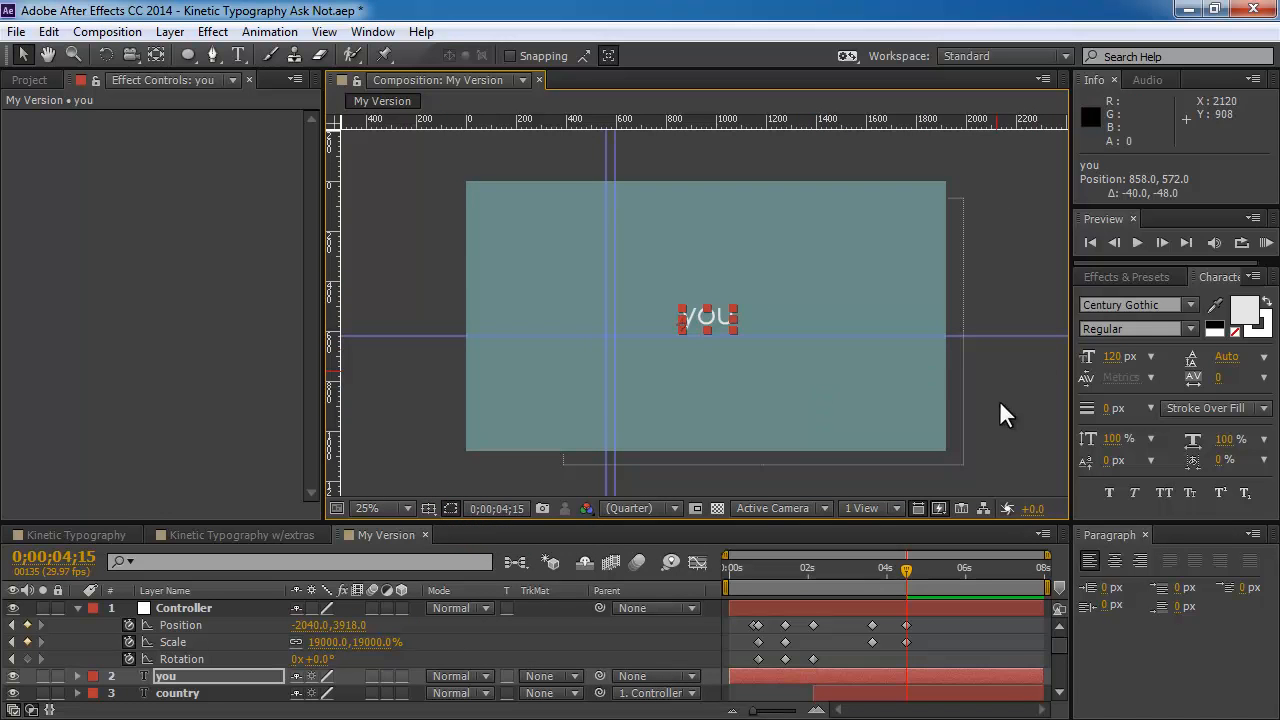
left_click(1011, 367)
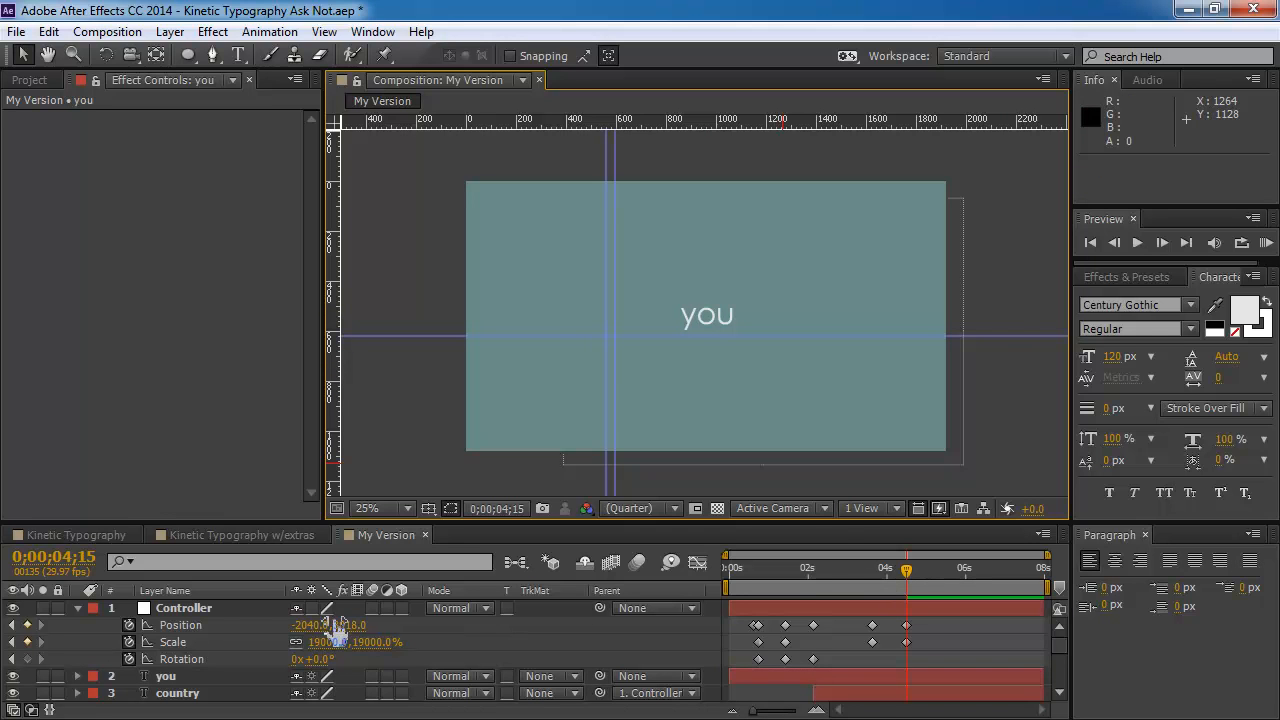
- Collapse Controller's properties and parent the "you" layer to Controller at 0;00;04;16
left_click(78, 607)
left_click(168, 625)
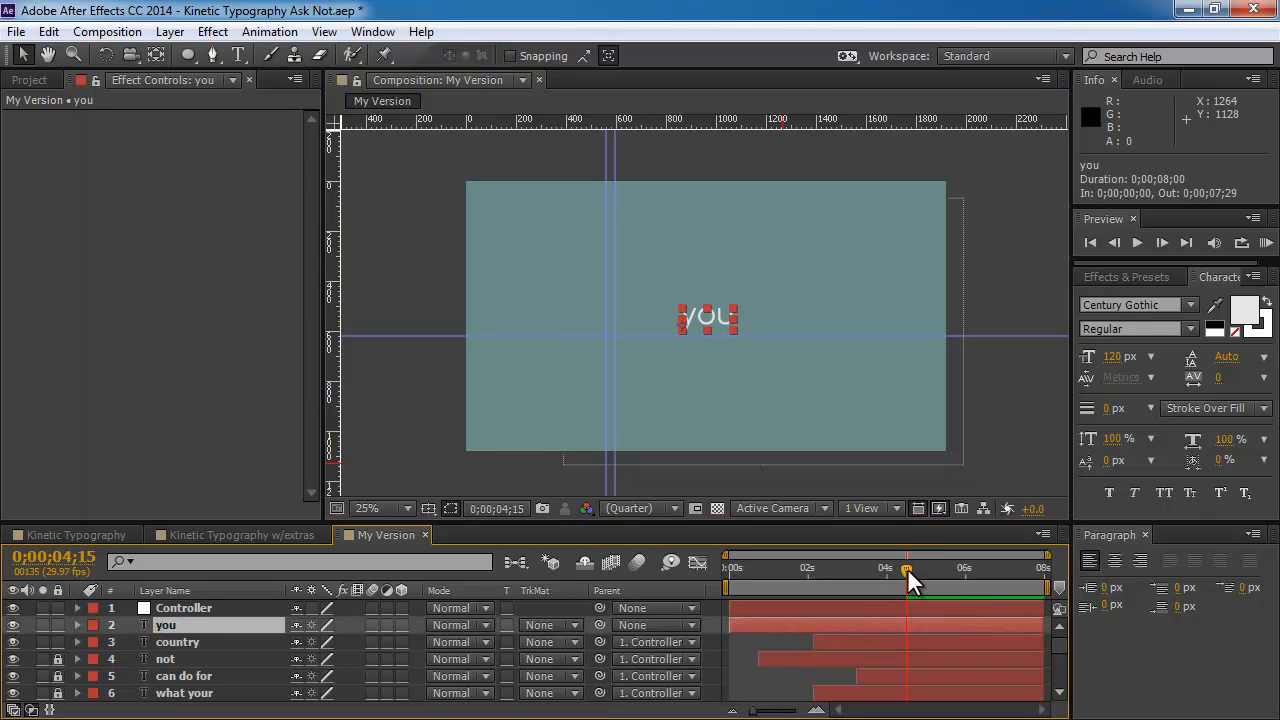
mouse_move(909, 571)
left_mouse_down()
mouse_move(874, 568)
mouse_move(910, 570)
left_mouse_up()
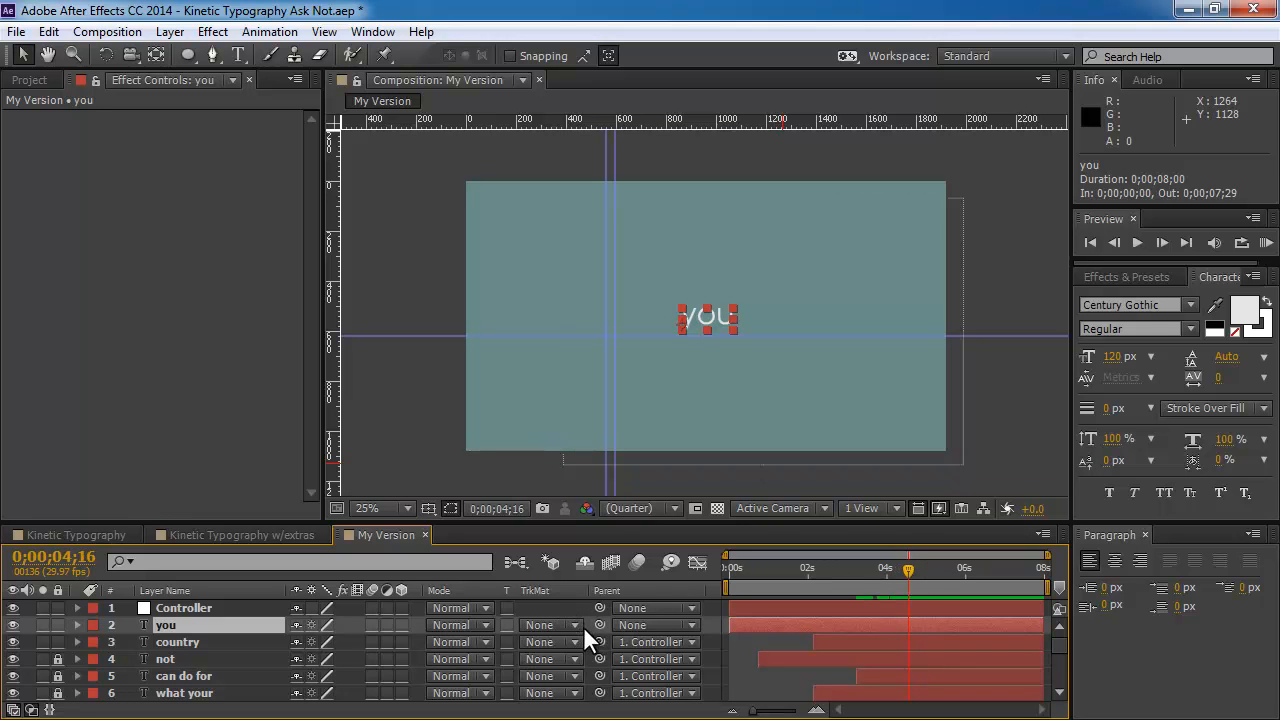
left_click_drag(597, 621, 183, 609)
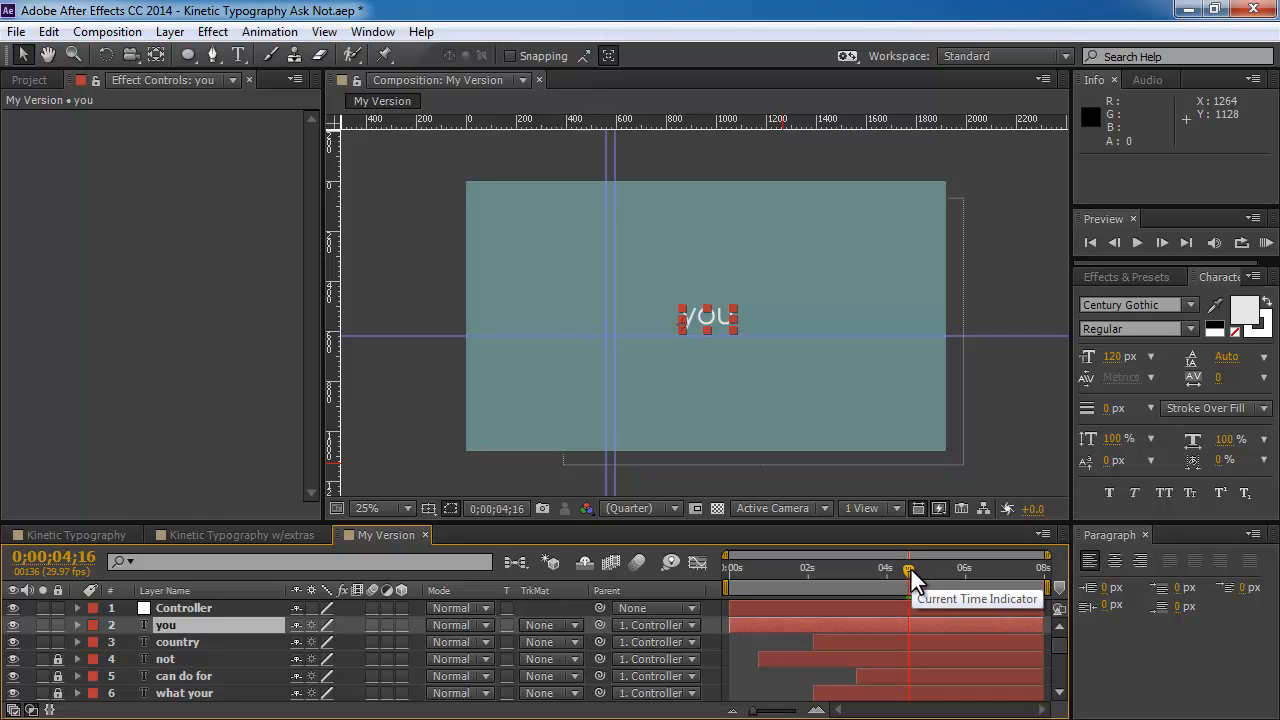
- Scrub back through Controller's zoom to 0;00;03;07, enlarge the timeline area and play a RAM preview of the composition
left_click(183, 607)
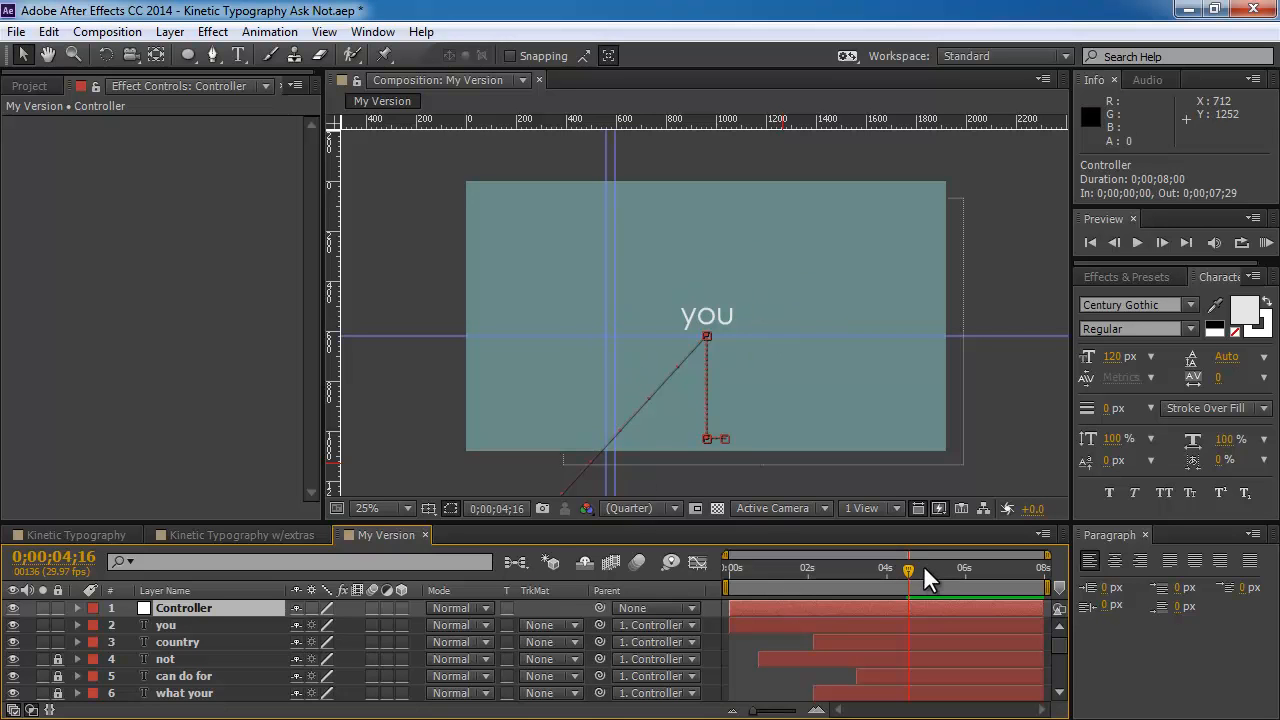
left_click_drag(907, 569, 855, 573)
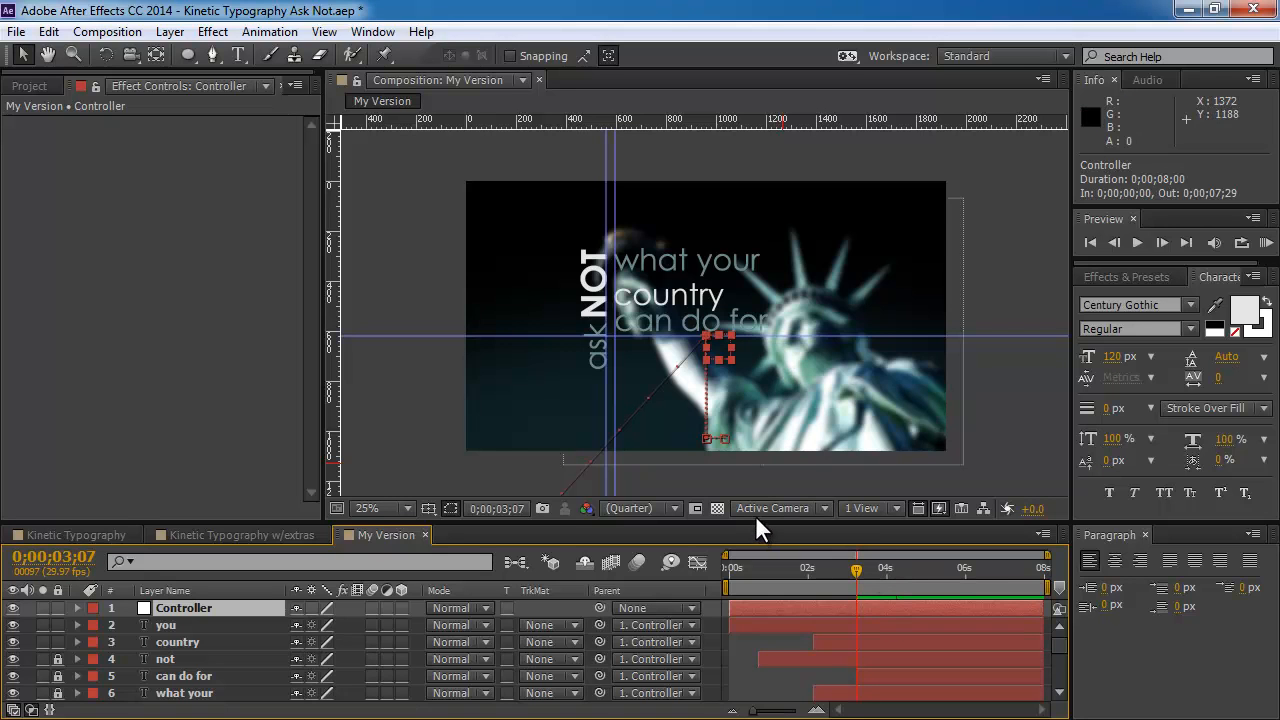
left_click_drag(730, 522, 732, 450)
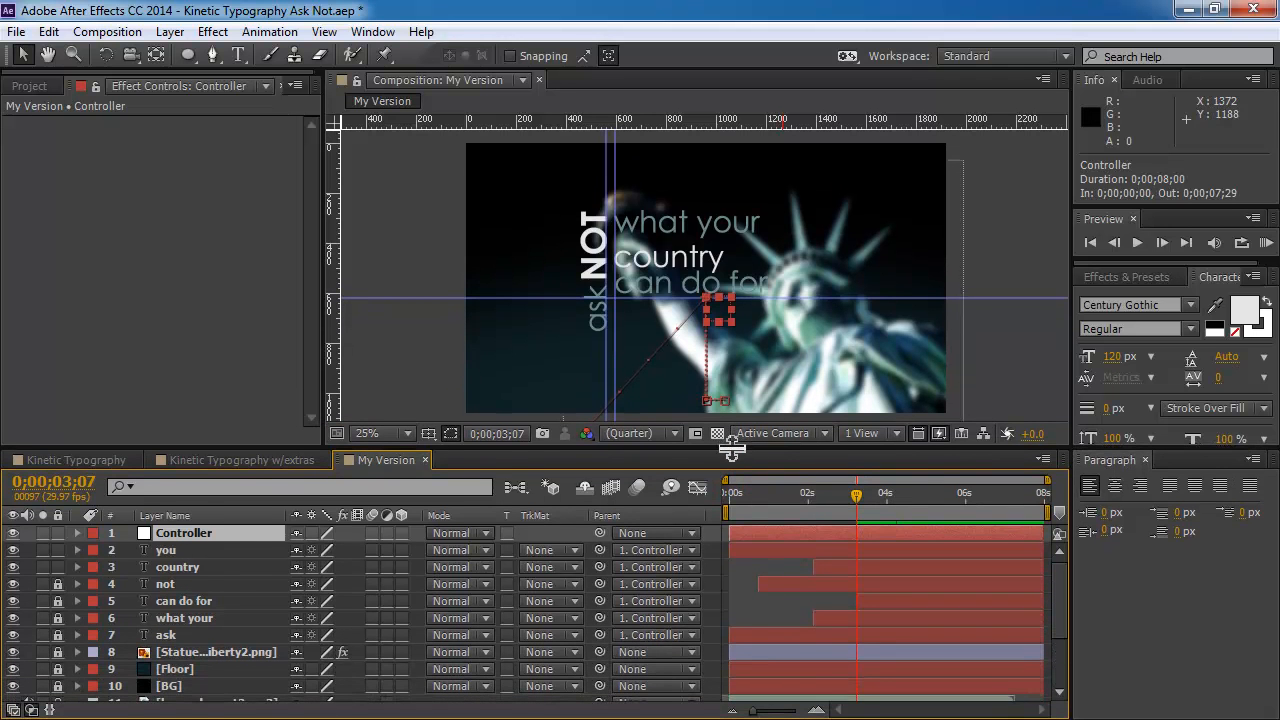
key("KP_0")
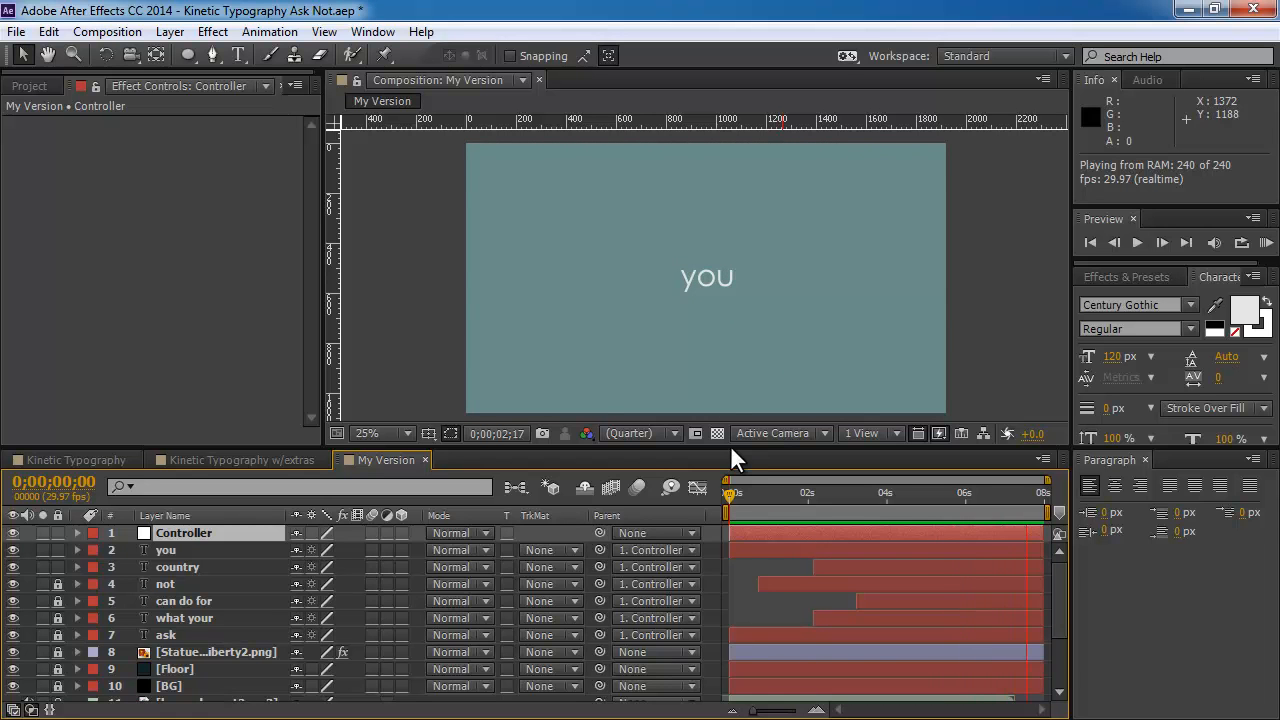
- Stop the preview, go to 0;00;03;01 and set the "country" text's font size to 140 px
key("space")
left_click_drag(933, 499, 848, 492)
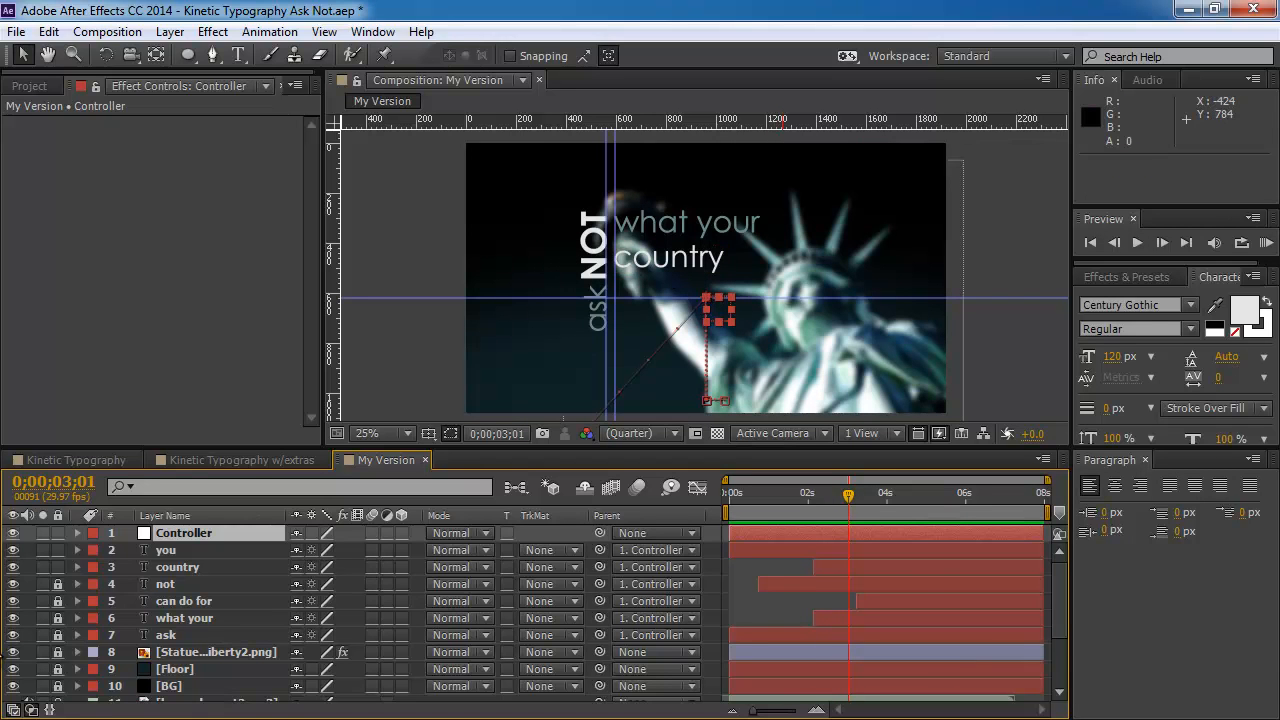
left_click(173, 566)
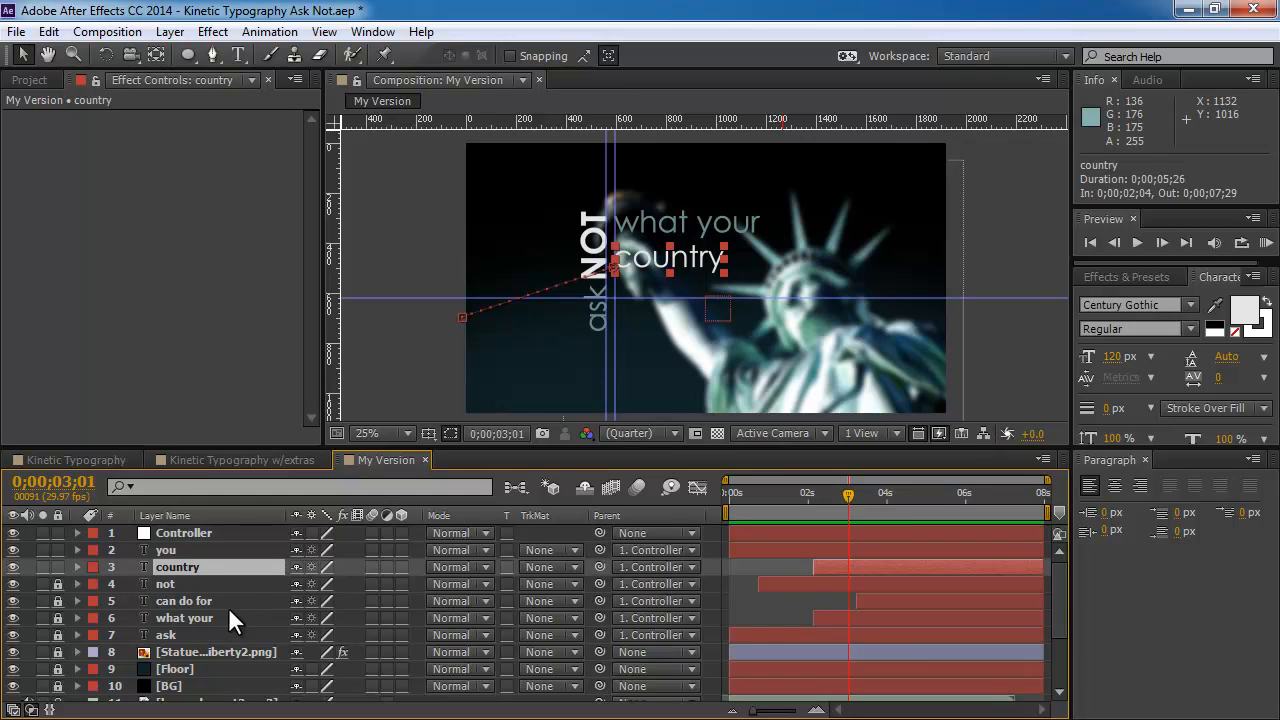
left_click(170, 545)
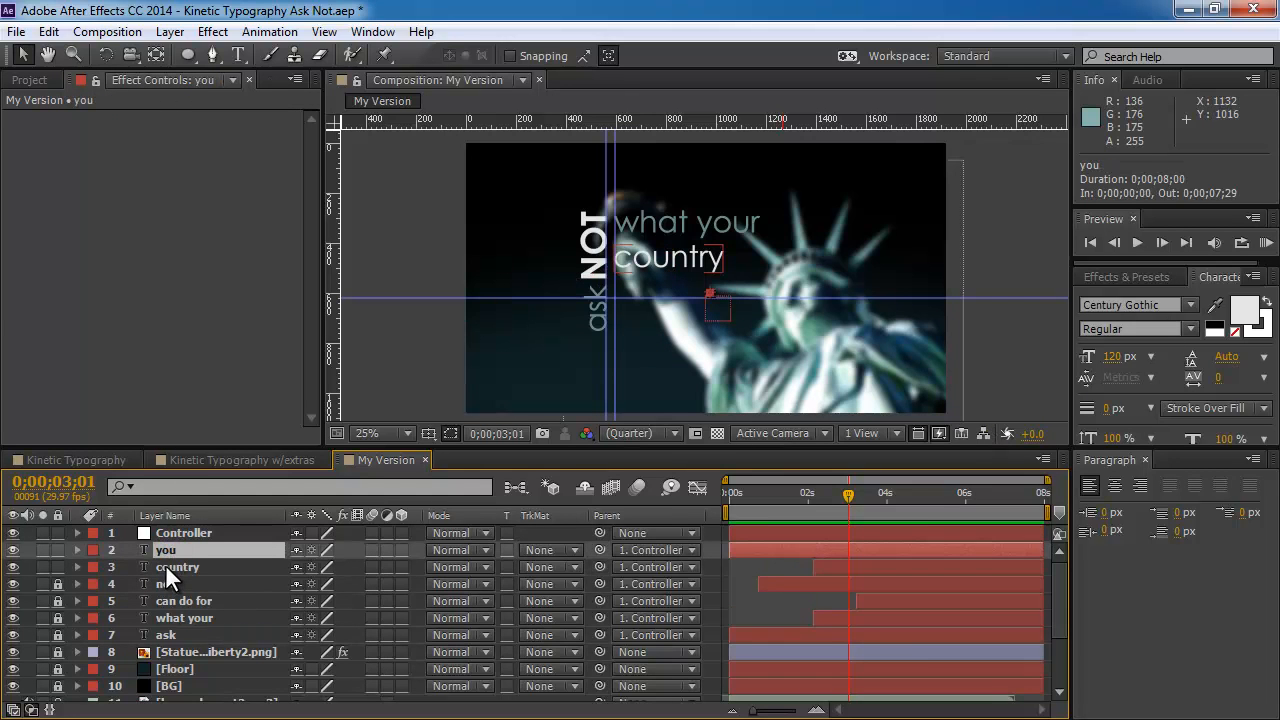
left_click(165, 564)
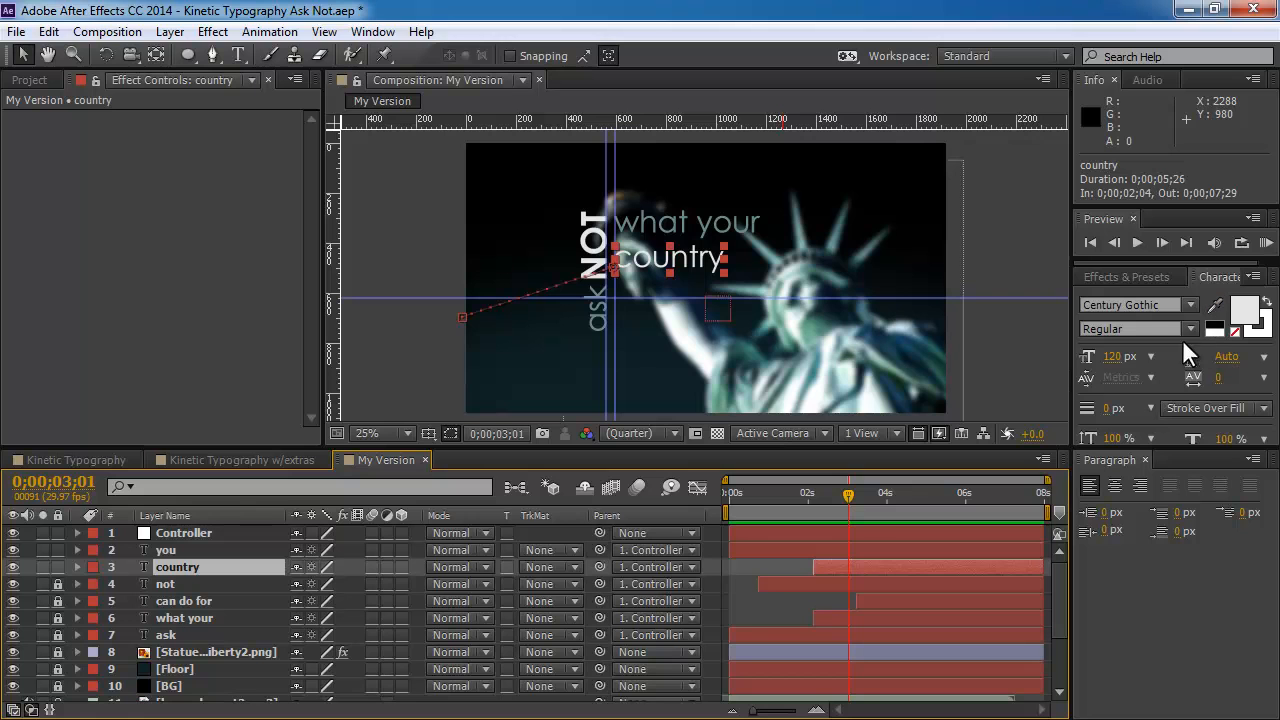
left_click(1113, 357)
type("140")
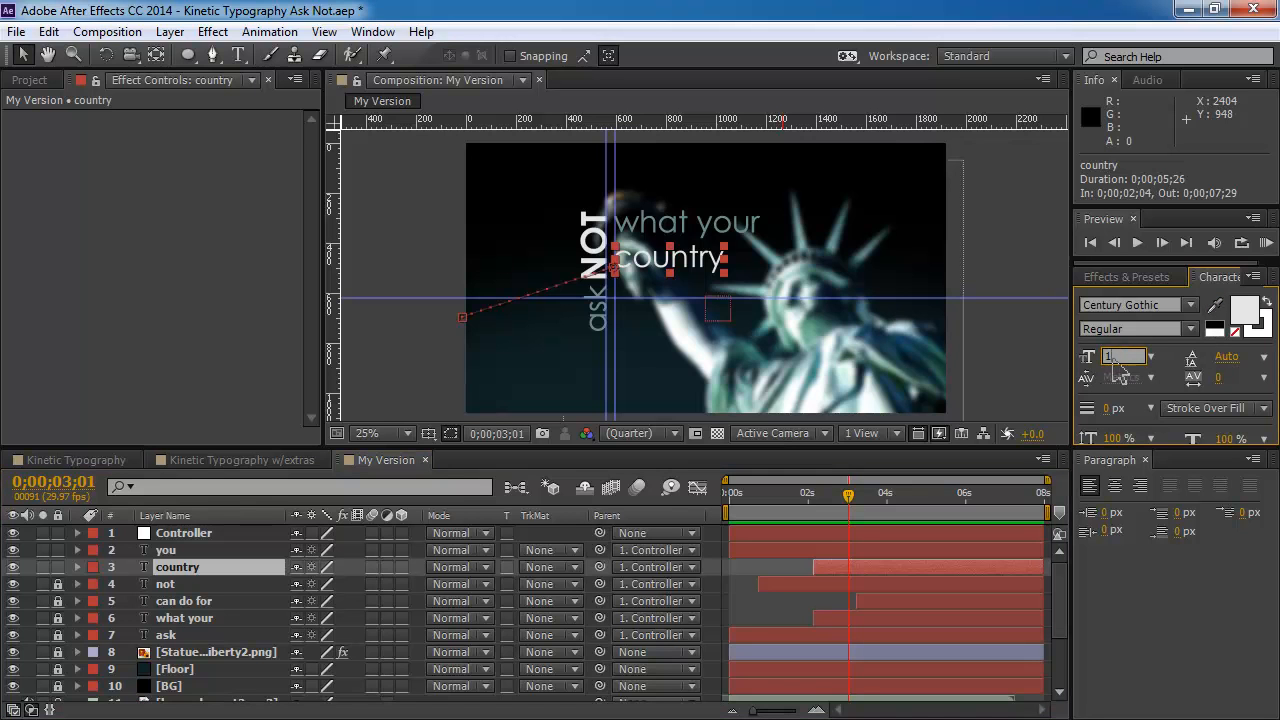
key("Return")
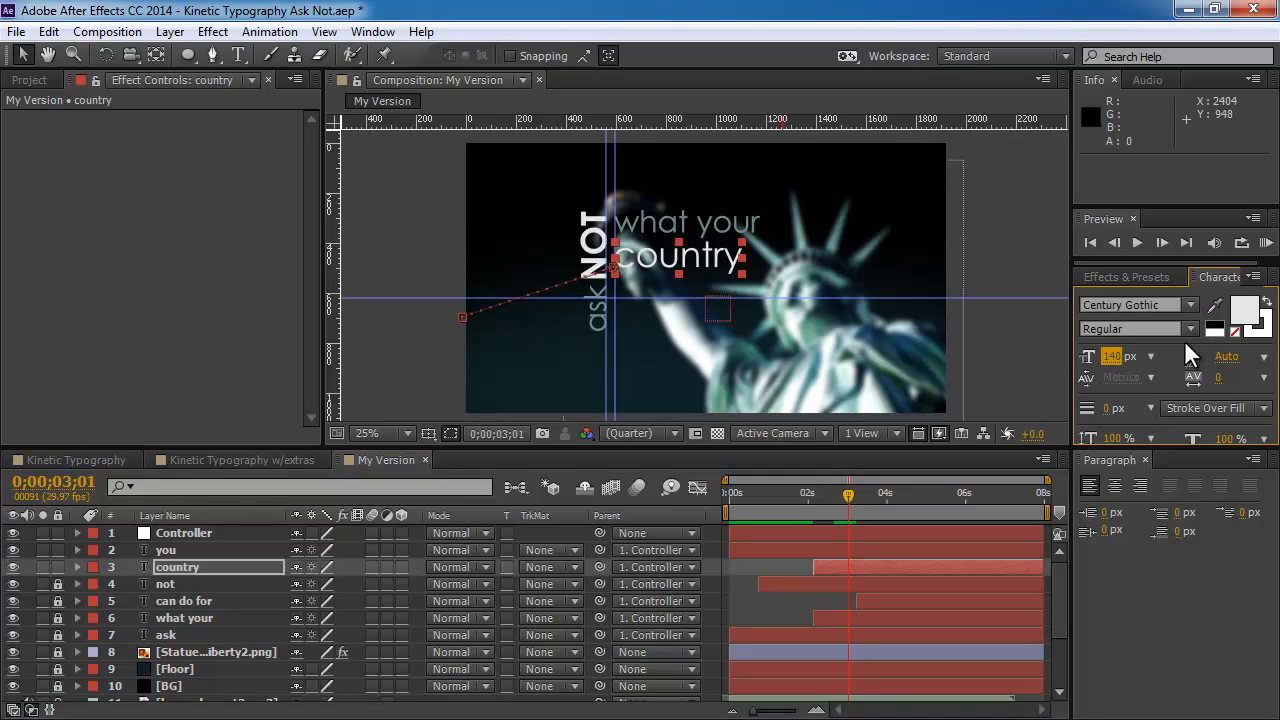
- Format the "country" text as All Caps in Century Gothic Bold
left_click_drag(1199, 452, 1199, 542)
left_click(1164, 492)
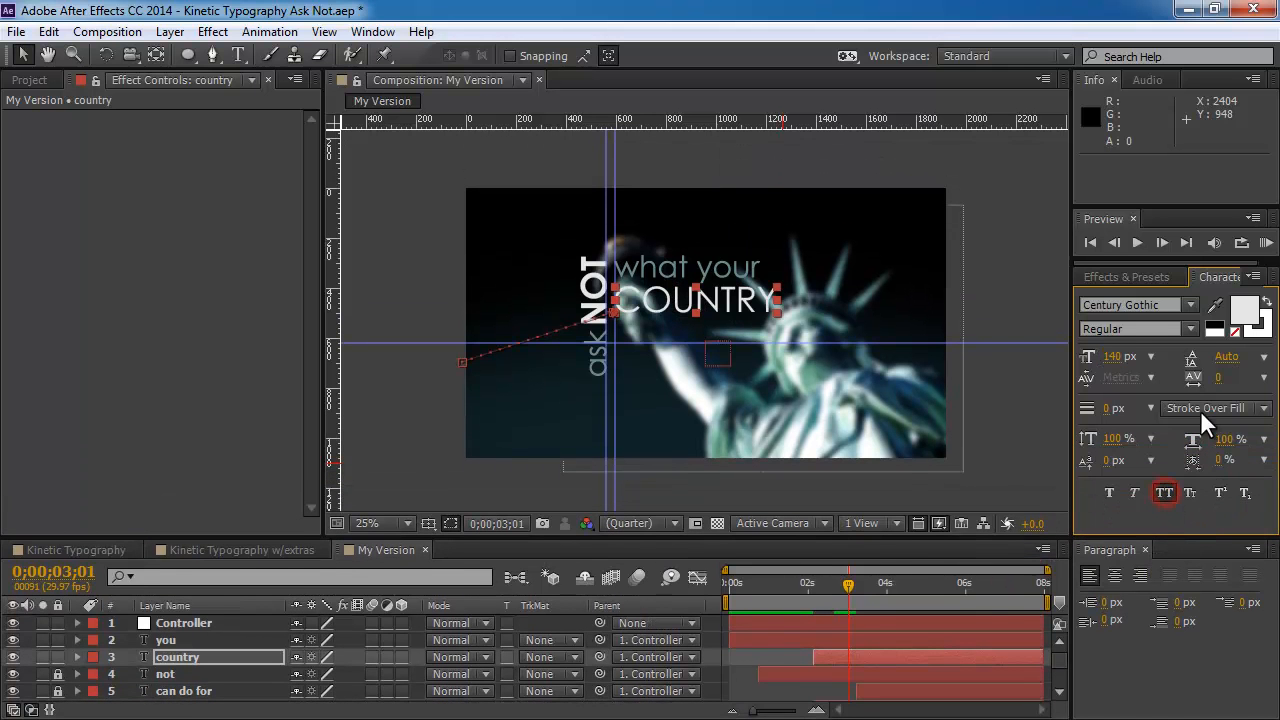
left_click(1188, 329)
left_click(1122, 397)
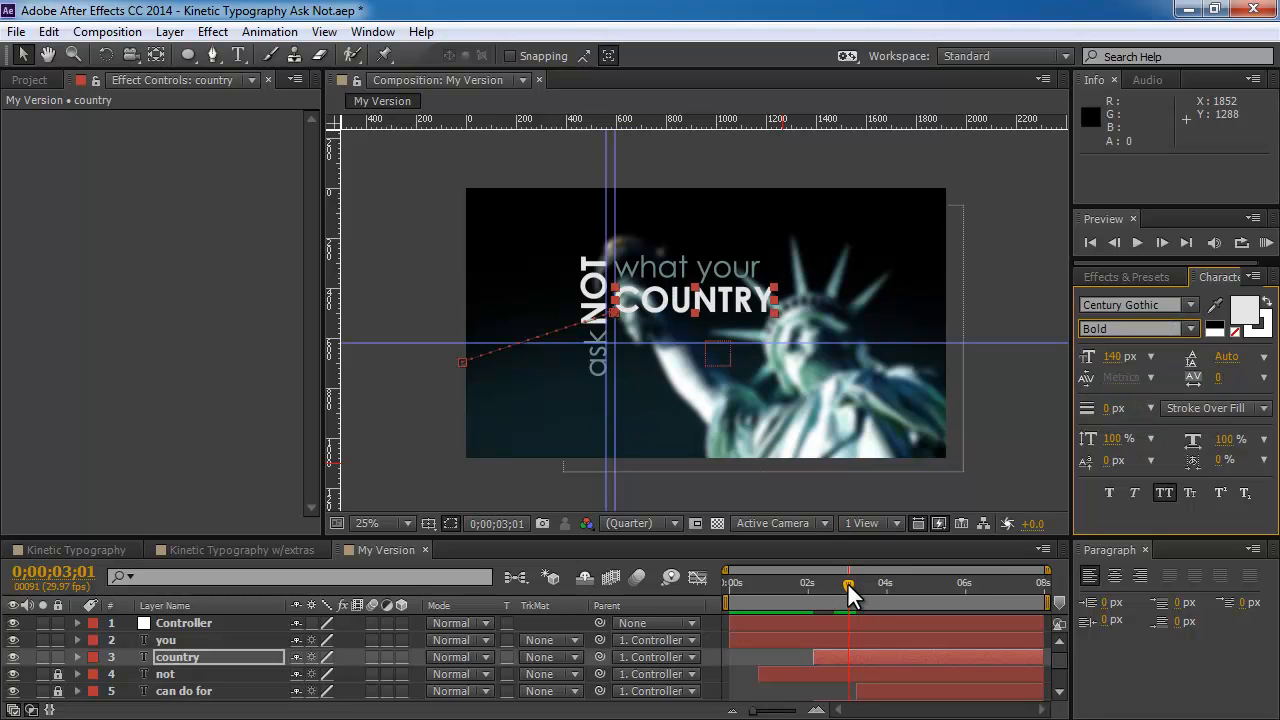
- Play a RAM preview from the start of the composition and stop it at 0;00;04;25
left_click_drag(847, 582, 664, 584)
key("KP_0")
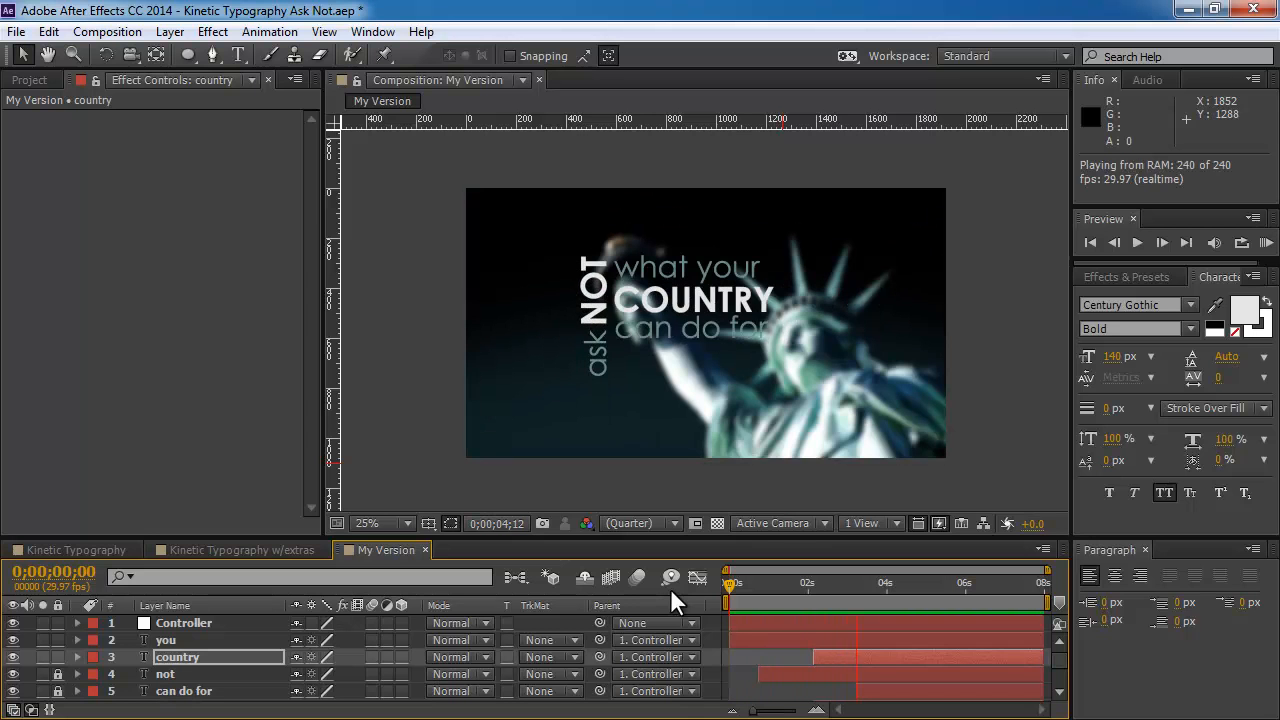
key("space")
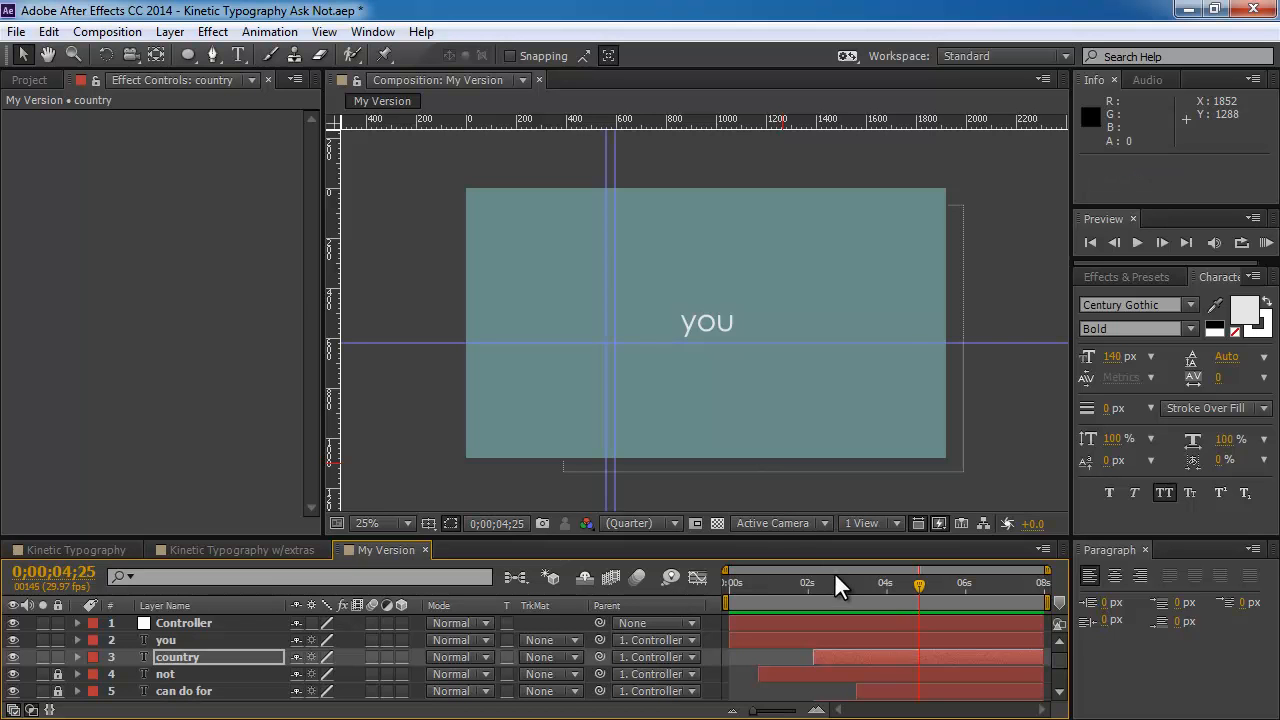
- Enlarge the timeline area, reveal Controller's keyframes and apply Easy Ease to all of its Scale keyframes
left_click_drag(783, 540, 786, 449)
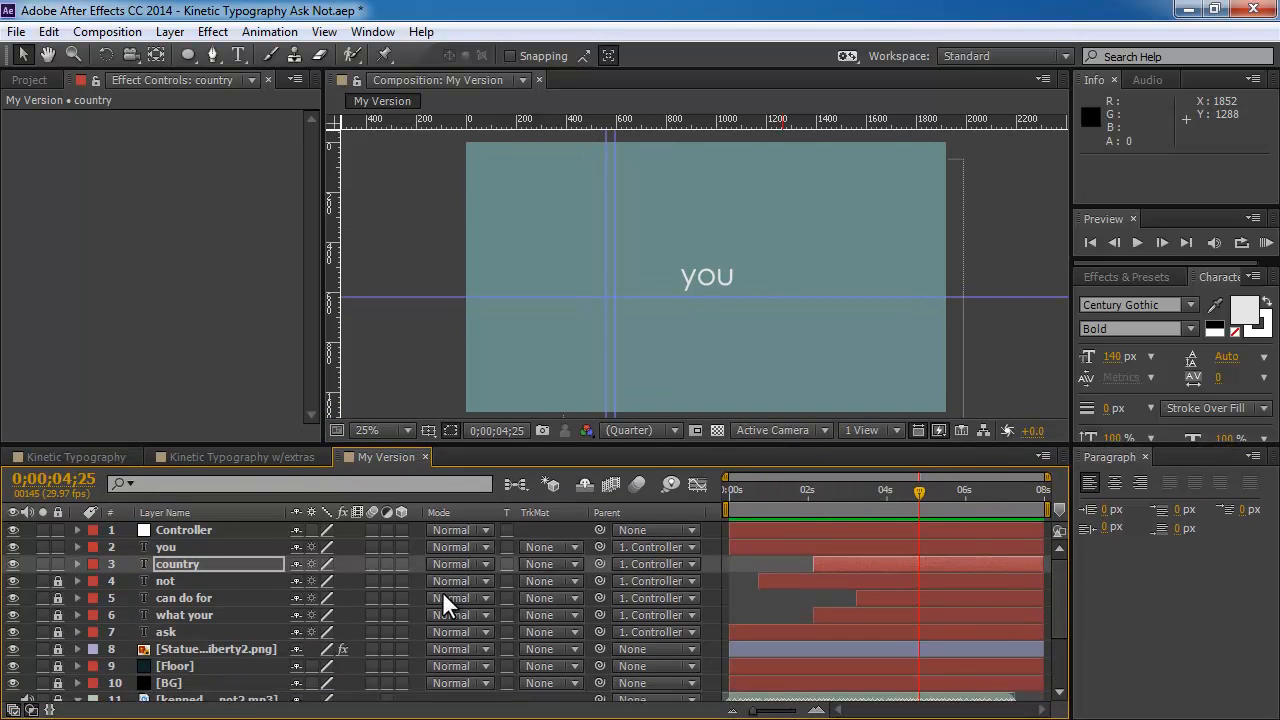
left_click(189, 530)
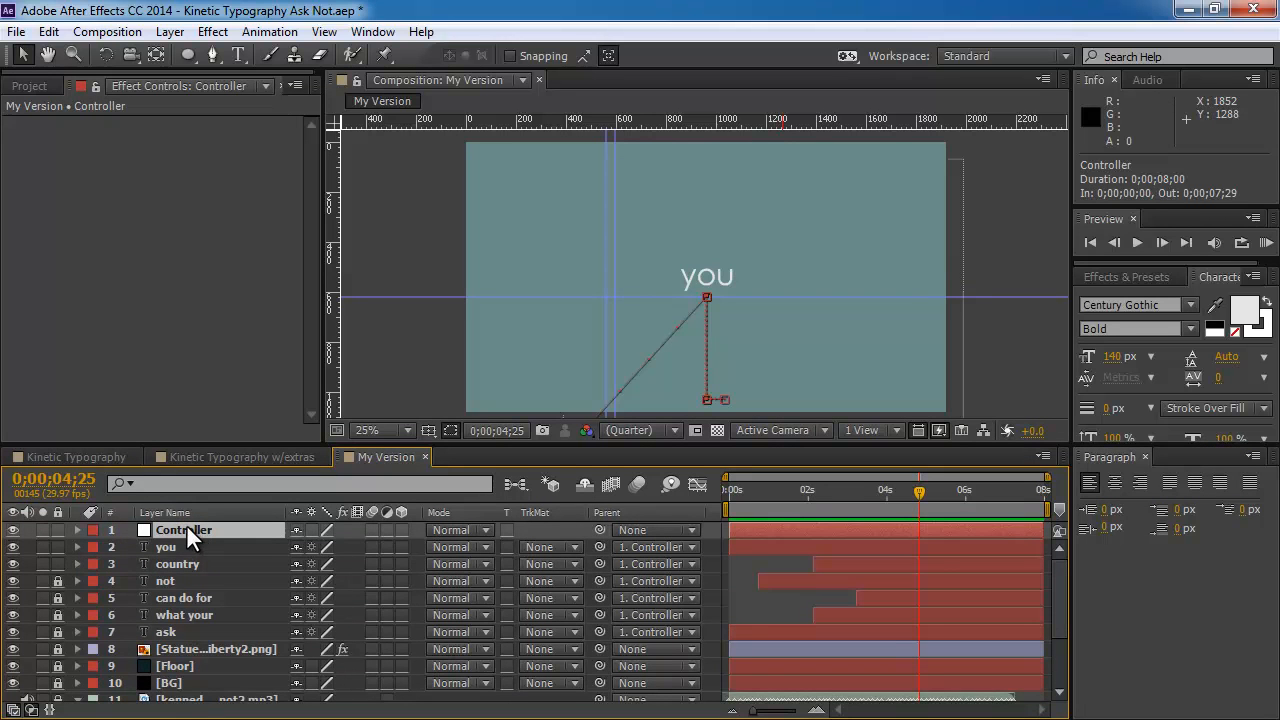
key("u")
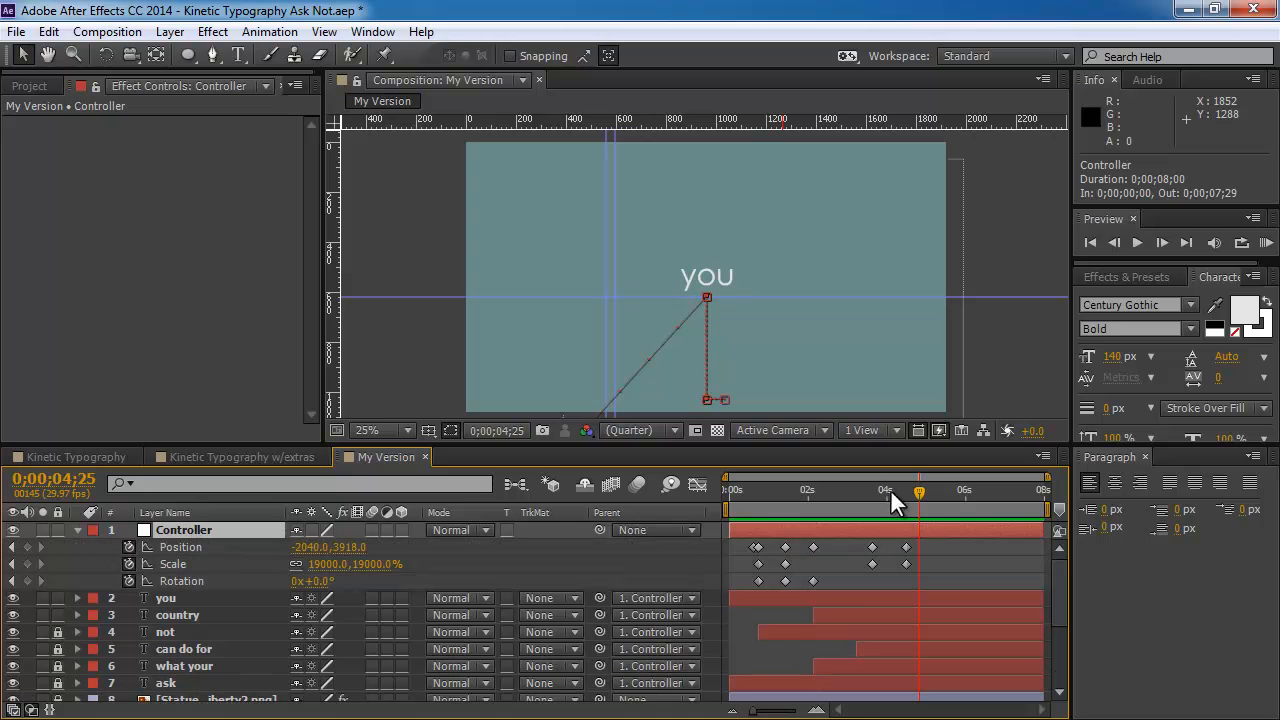
left_click_drag(920, 490, 873, 495)
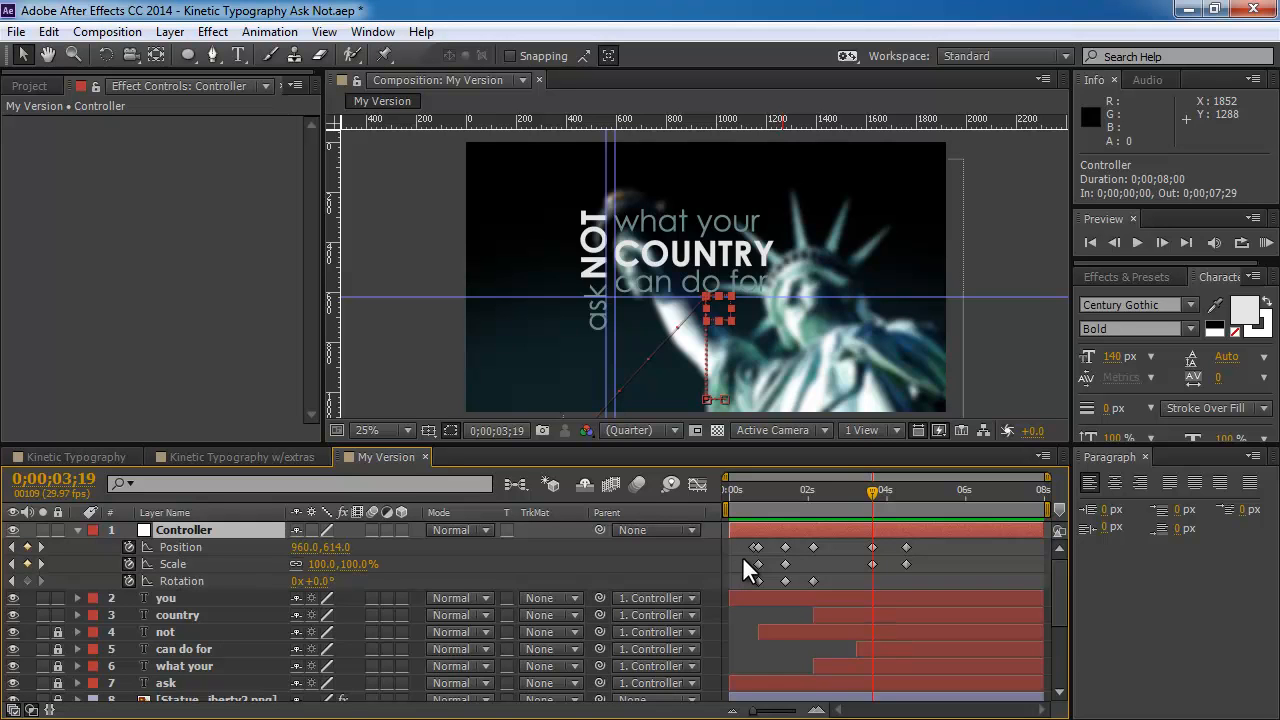
left_click_drag(743, 558, 937, 569)
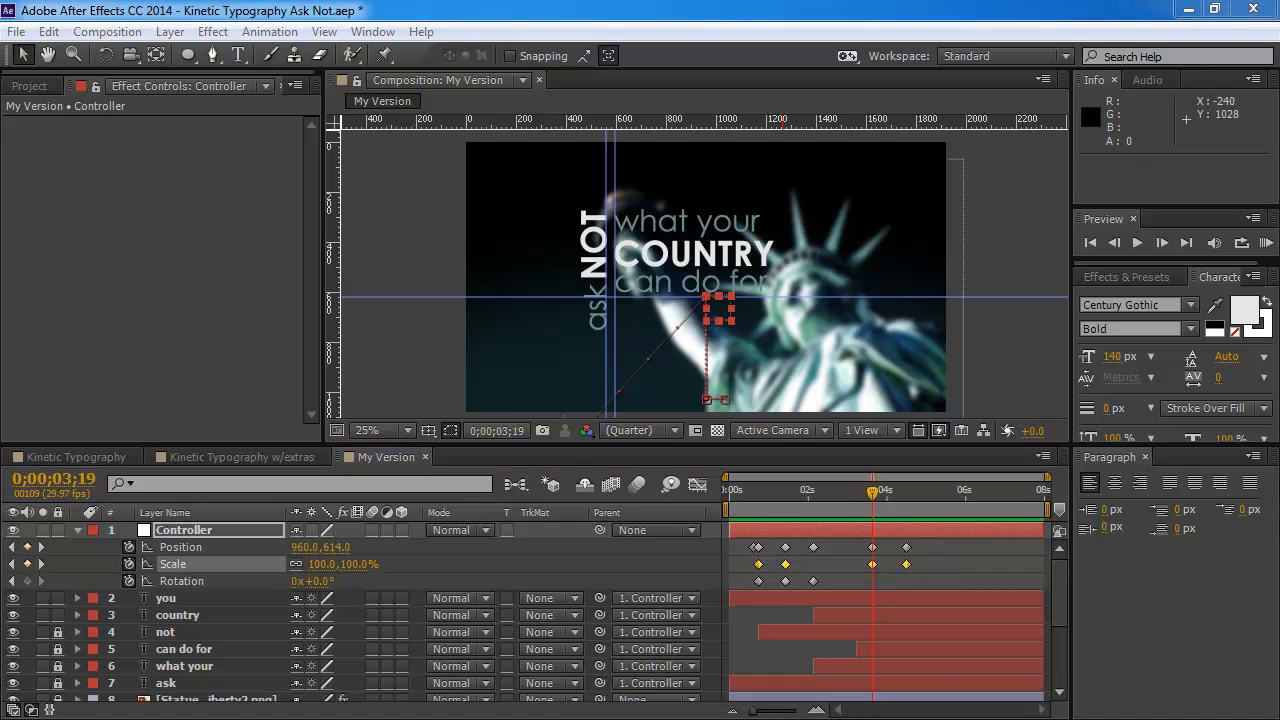
right_click(871, 563)
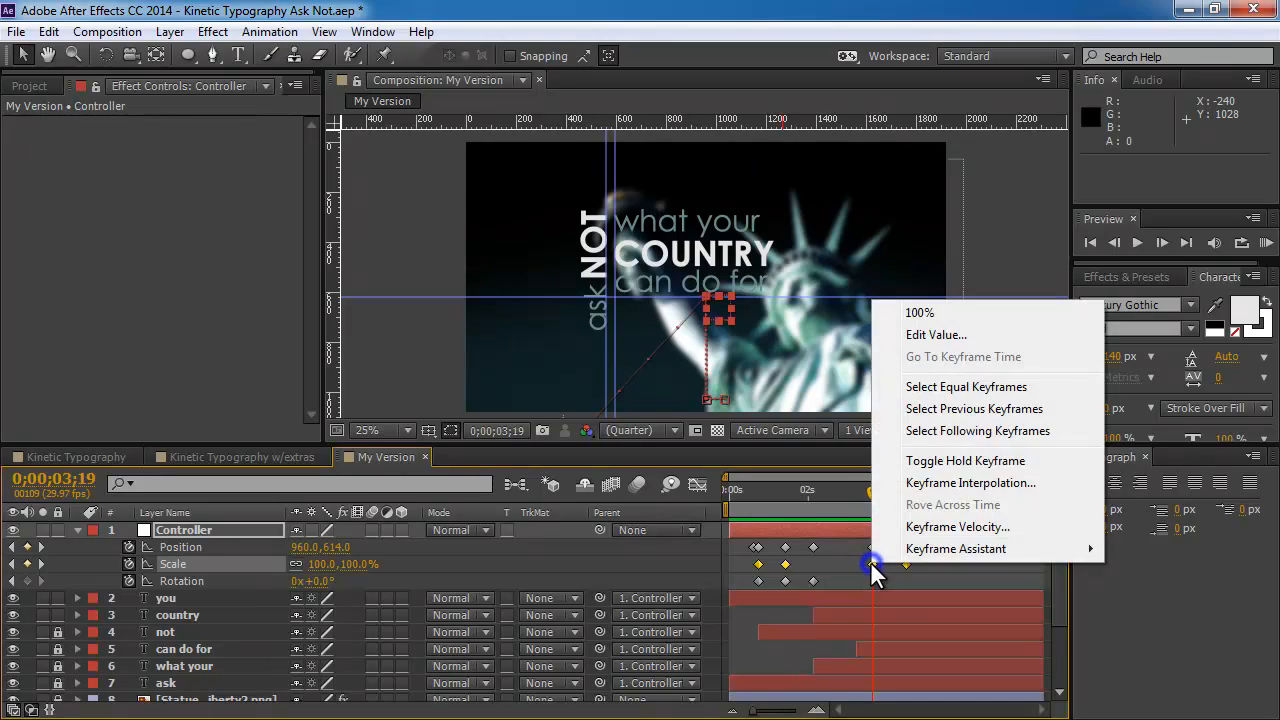
mouse_move(930, 554)
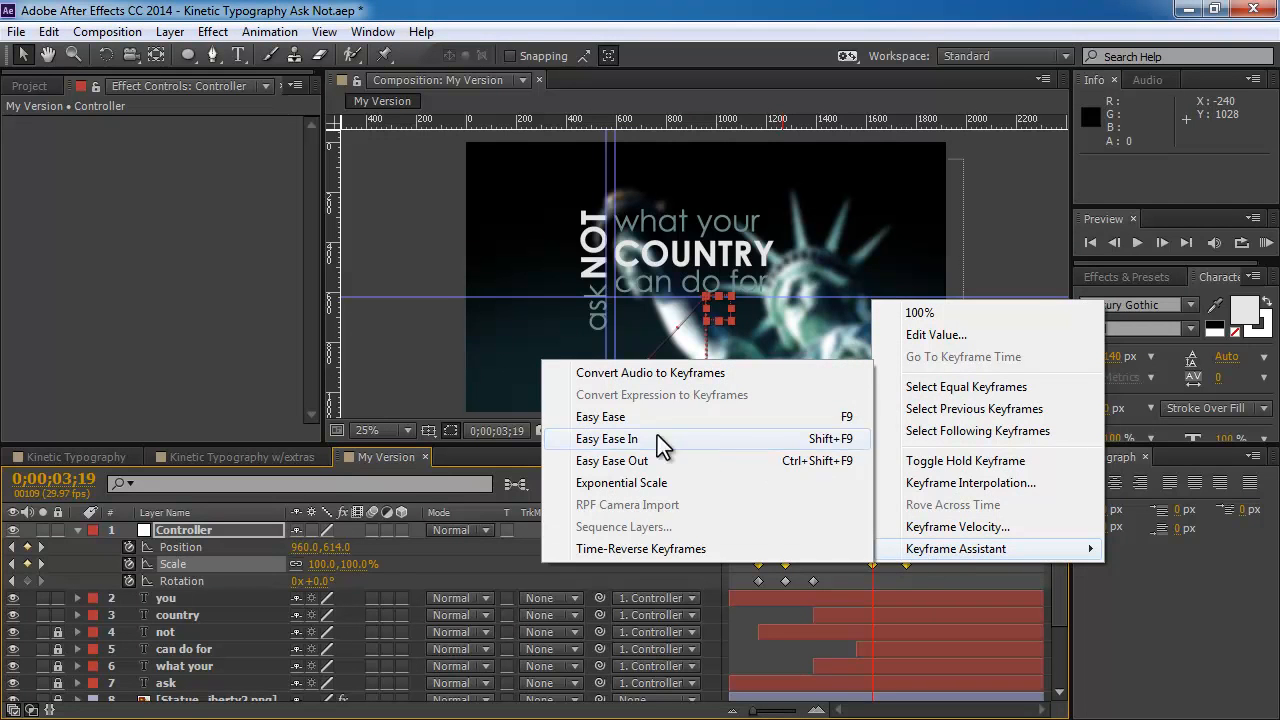
left_click(604, 419)
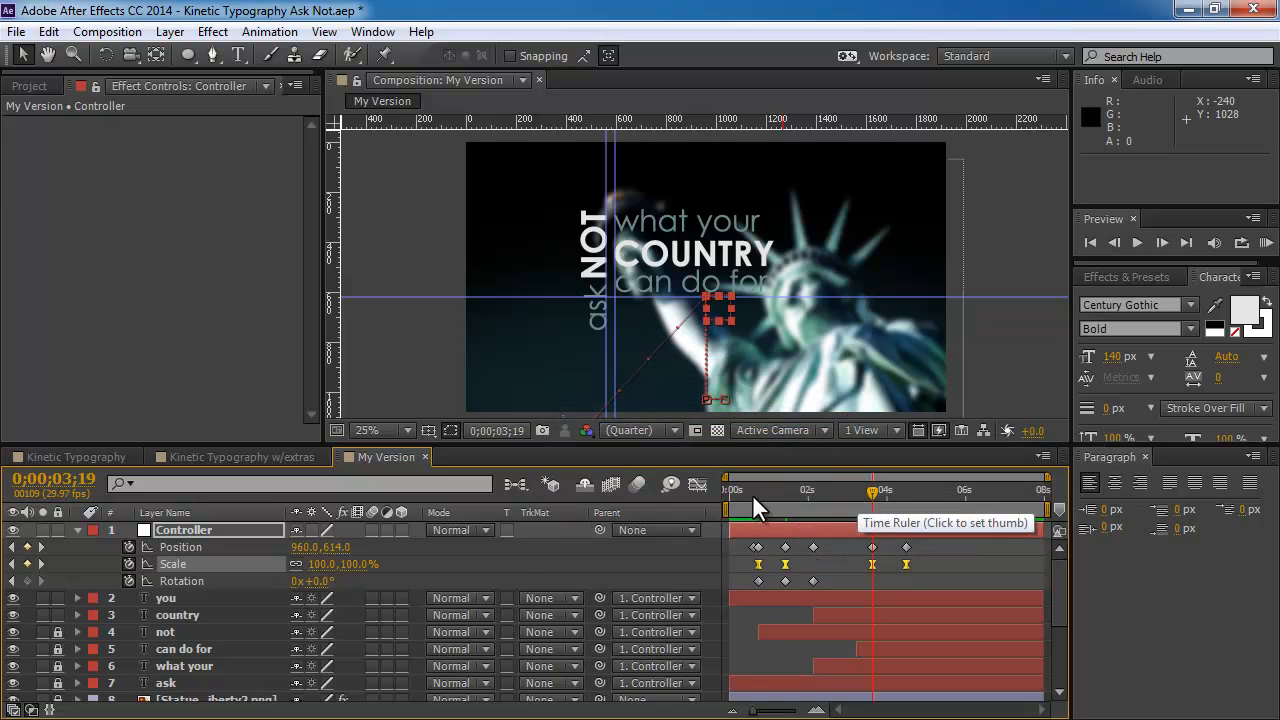
- Apply Easy Ease to Controller's first two Rotation keyframes, at 0;00;00;22 and 0;00;01;13
mouse_move(755, 490)
left_mouse_down()
mouse_move(903, 499)
mouse_move(742, 506)
mouse_move(834, 510)
mouse_move(757, 510)
left_mouse_up()
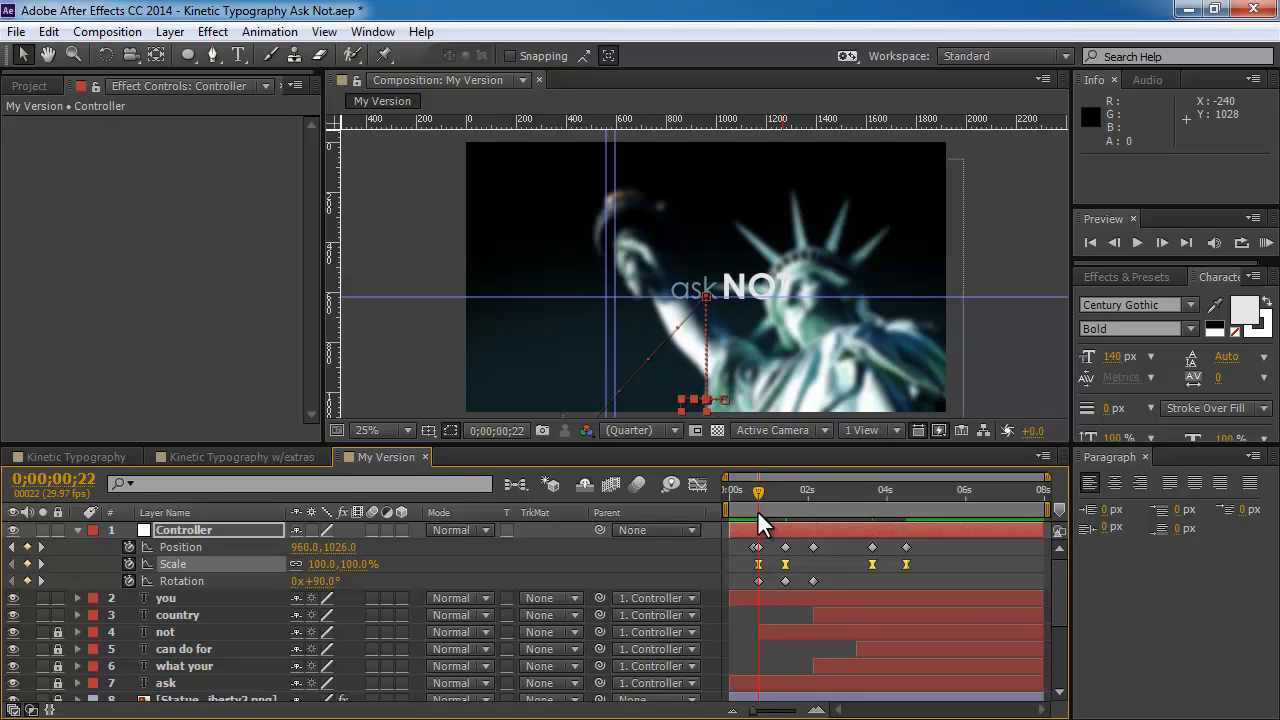
left_click(744, 577)
left_click_drag(770, 583, 794, 584)
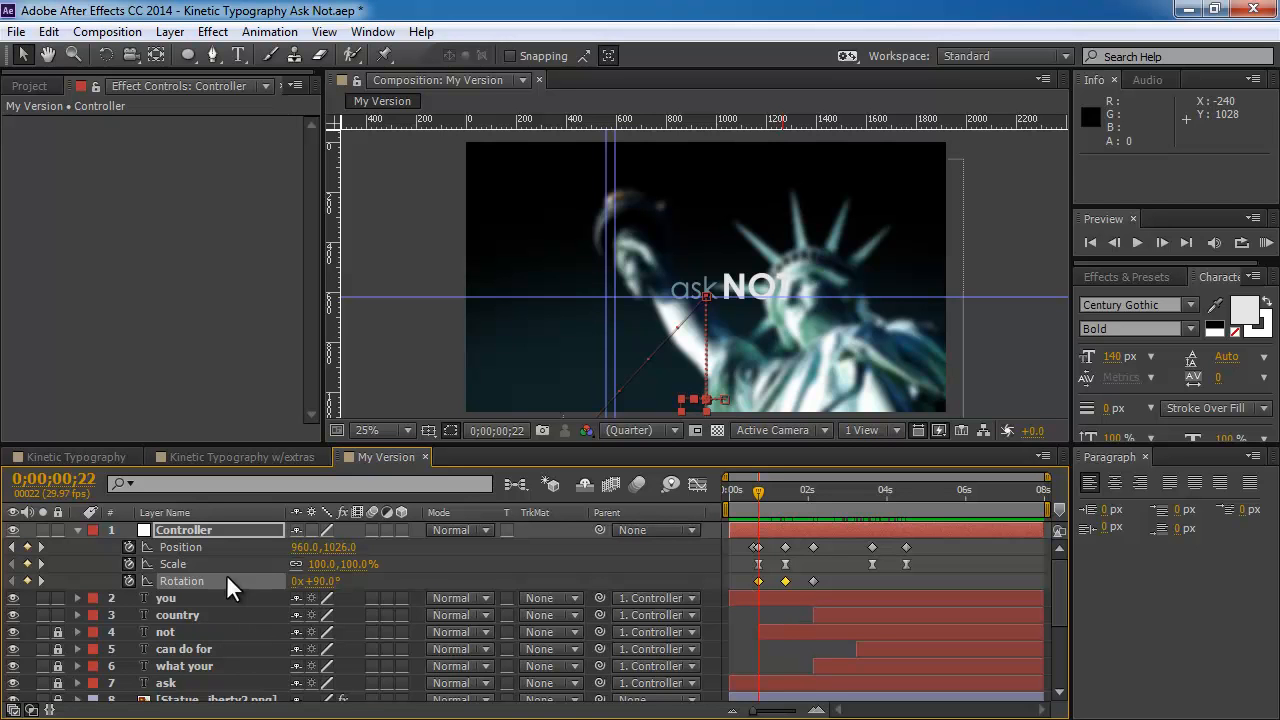
right_click(786, 582)
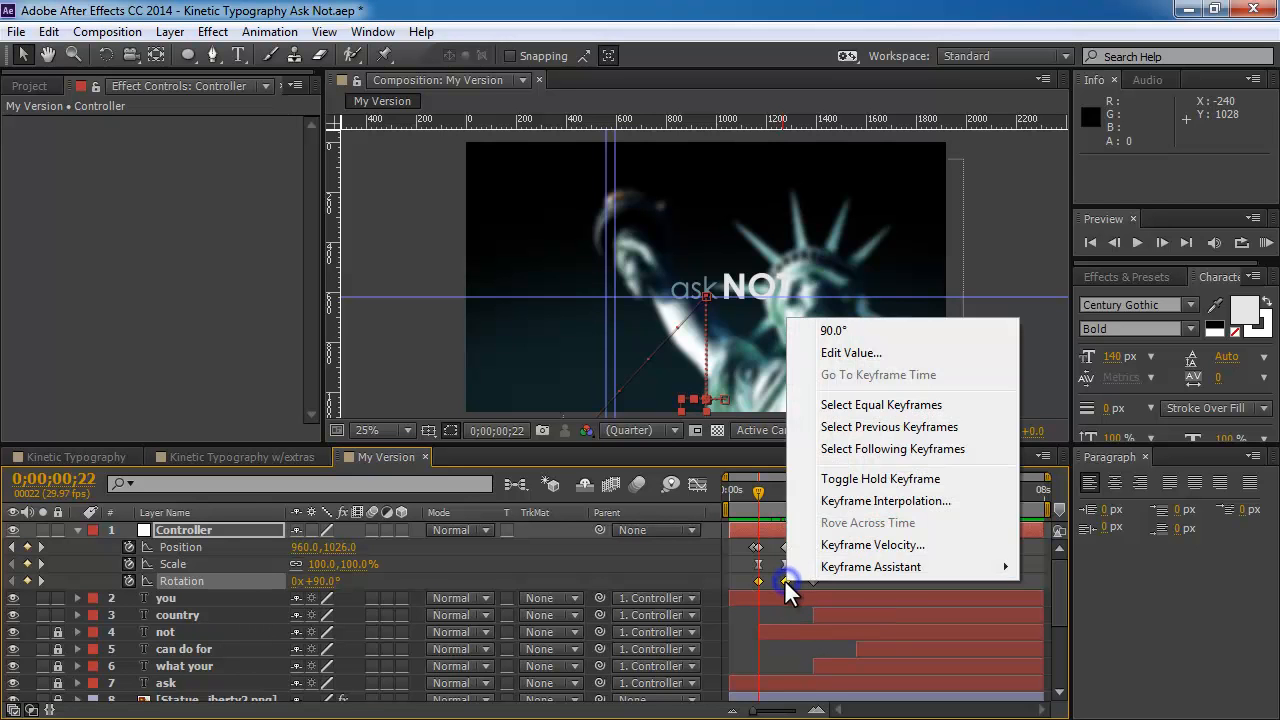
mouse_move(840, 570)
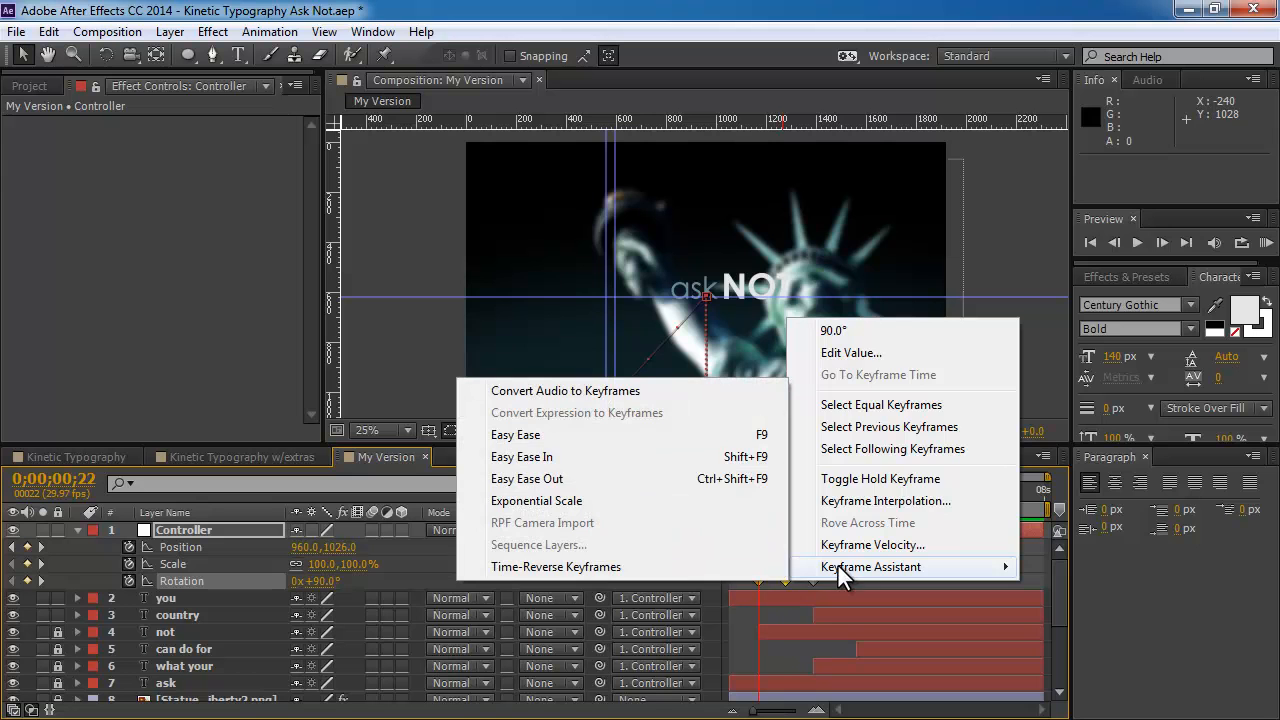
left_click(519, 435)
- Reveal the "country" layer's keyframes and apply Easy Ease to both of its Scale keyframes
left_click_drag(762, 492, 875, 493)
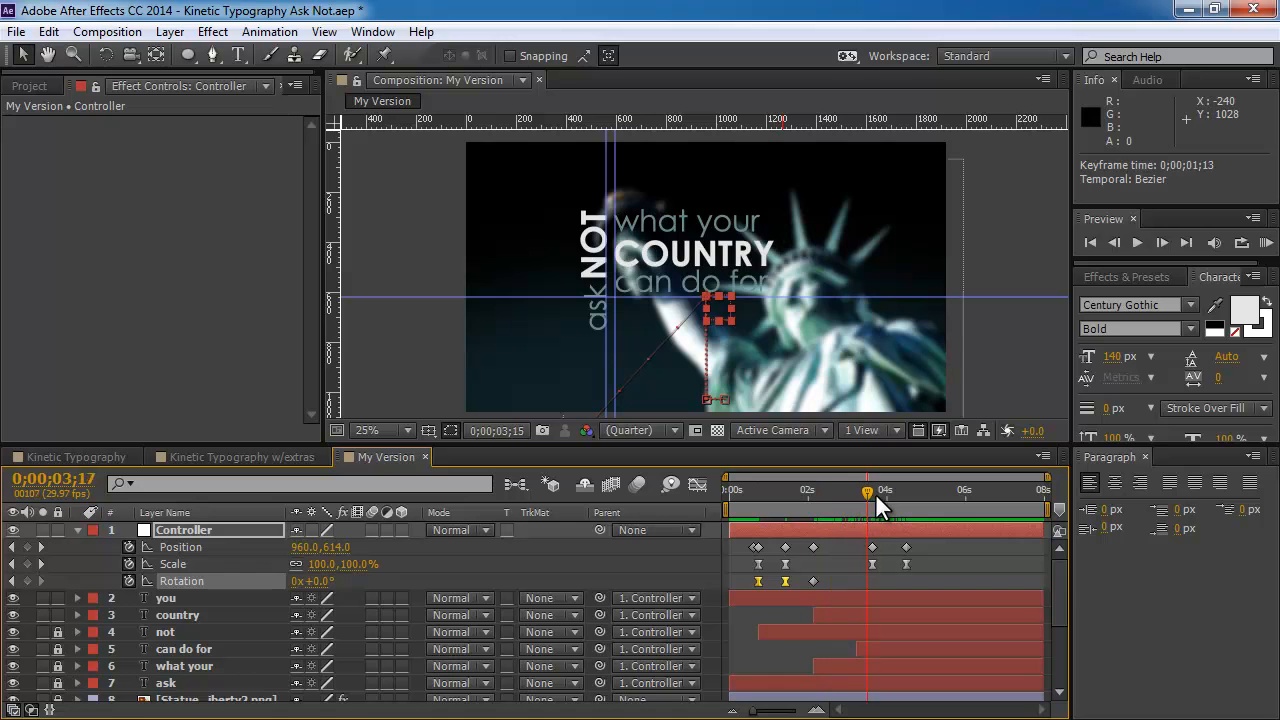
left_click(180, 615)
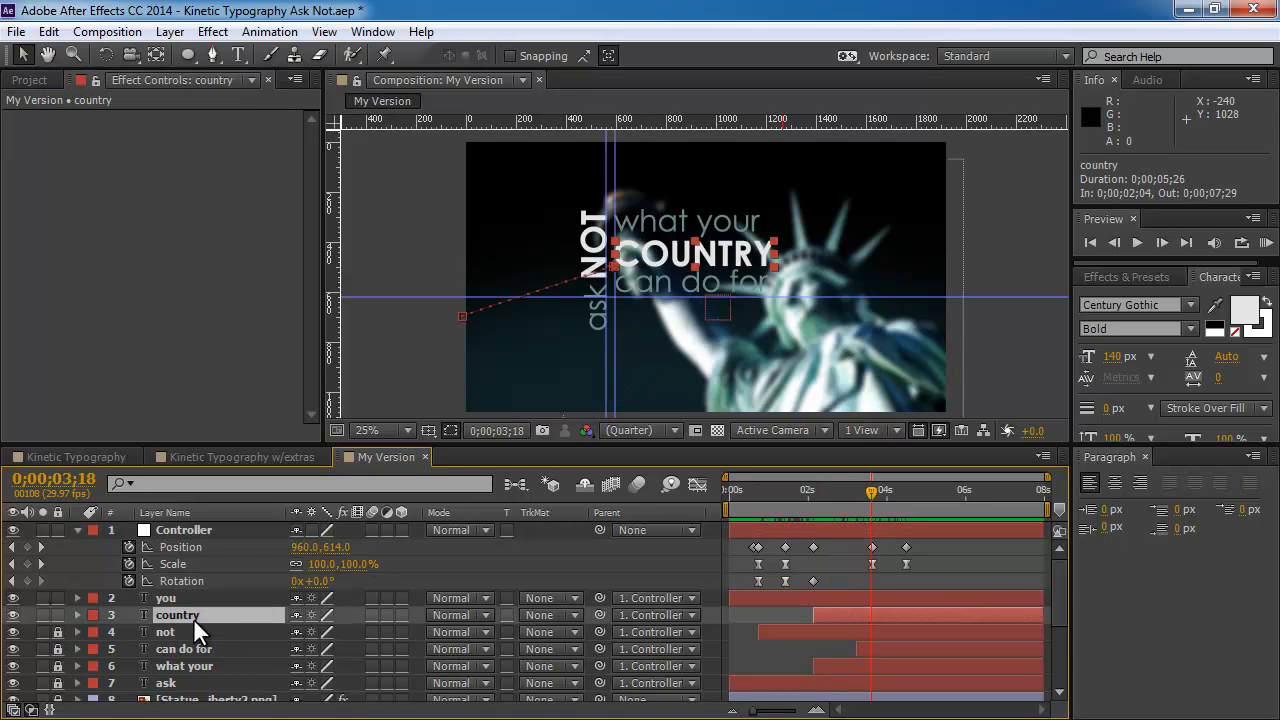
key("u")
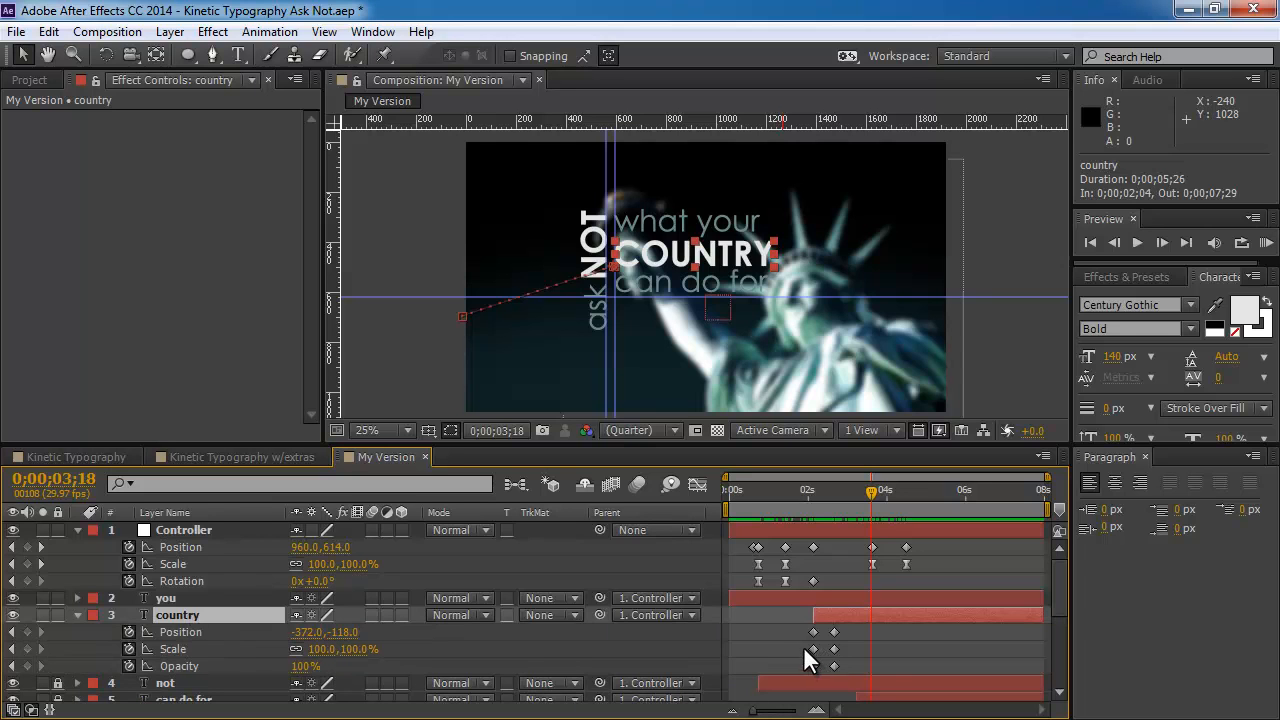
left_click_drag(792, 642, 866, 654)
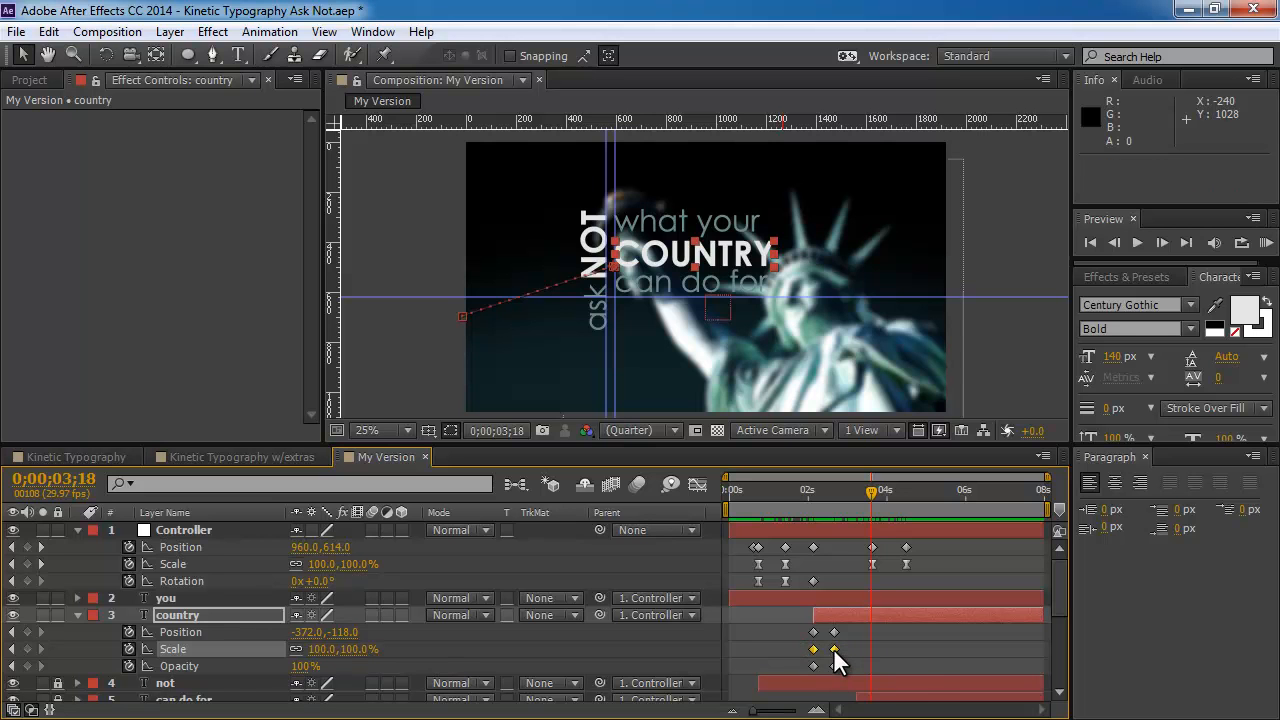
right_click(835, 650)
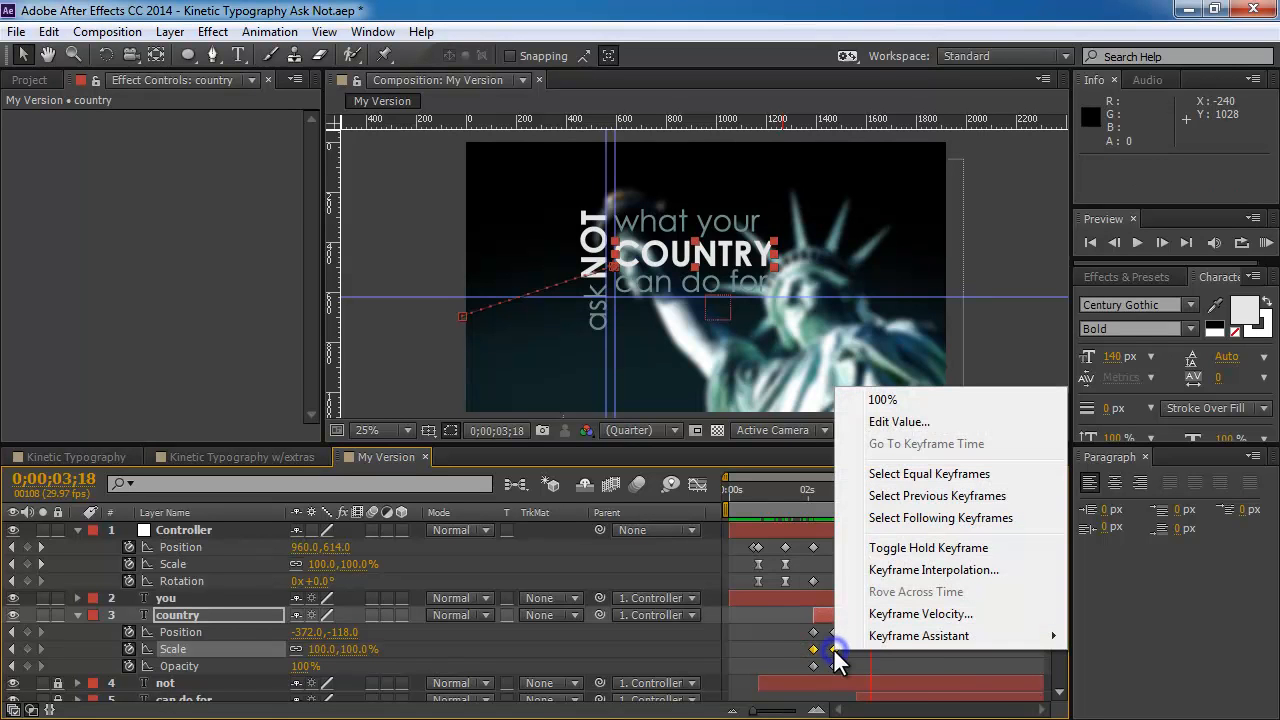
mouse_move(871, 636)
left_click(566, 505)
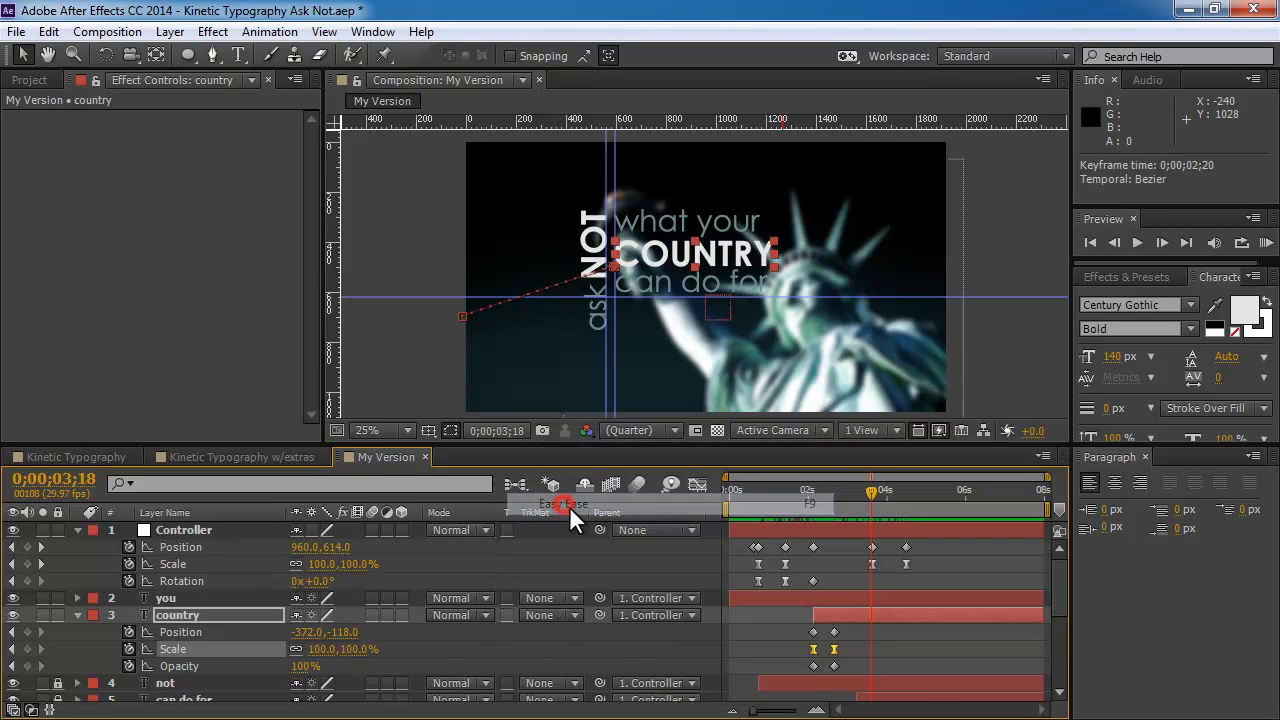
- Move to 0;00;02;22, collapse the Controller and "country" layers and enable motion blur for the composition
left_click_drag(873, 491, 839, 492)
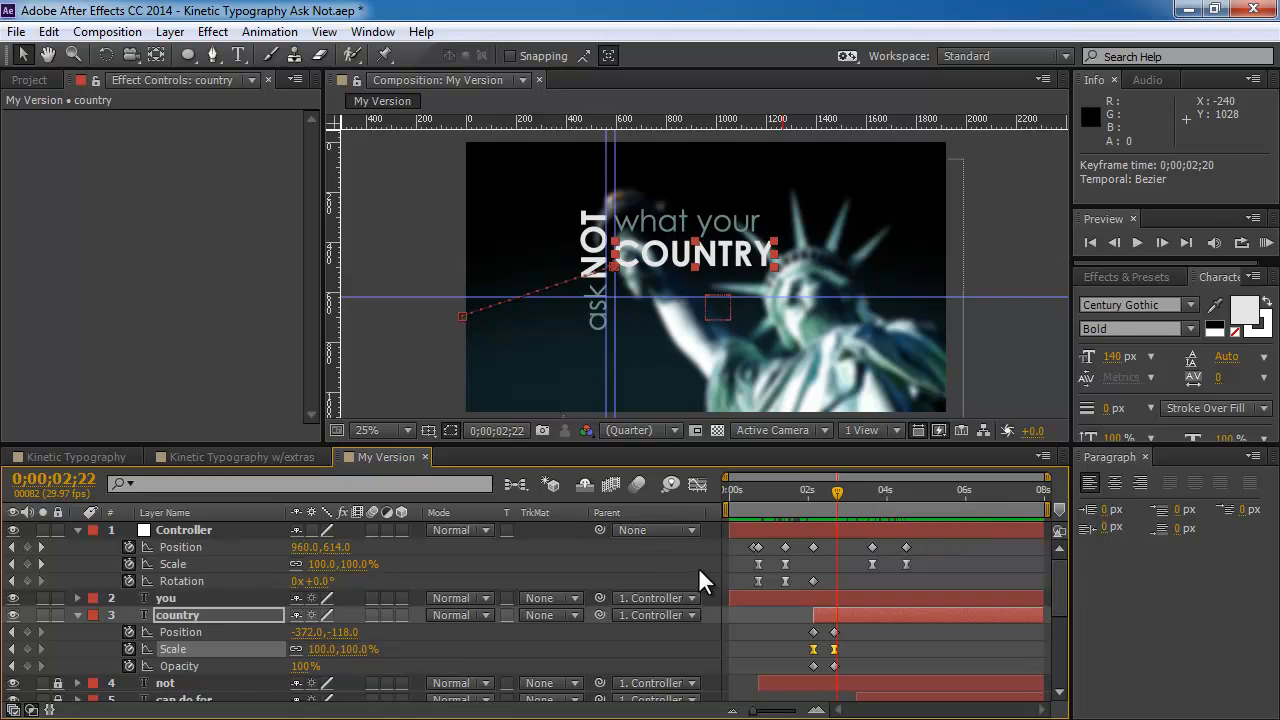
left_click(78, 531)
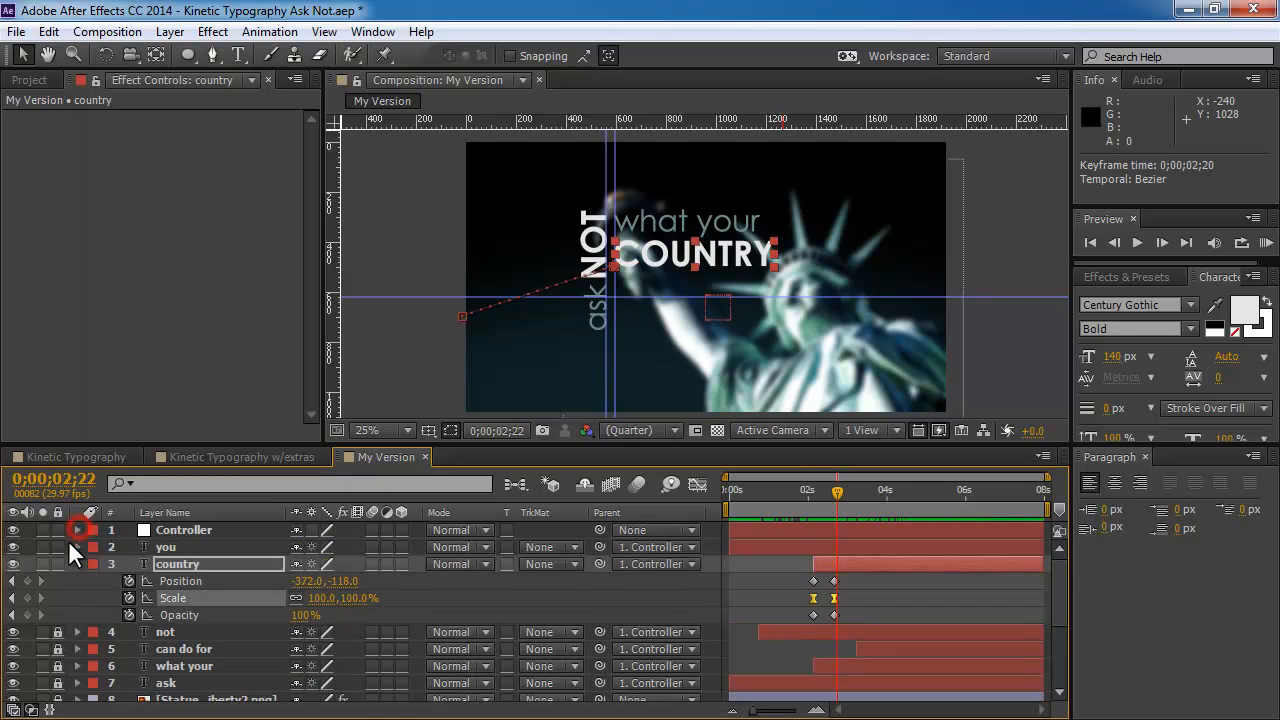
left_click(78, 563)
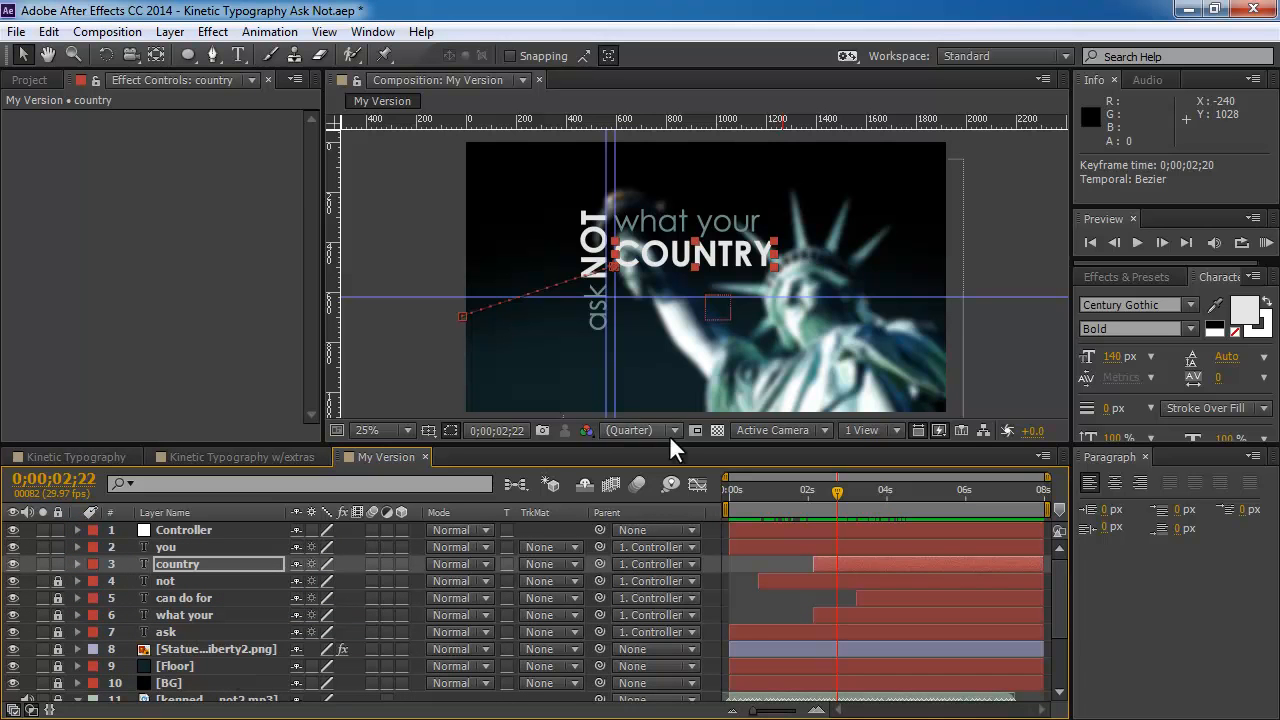
left_click(636, 482)
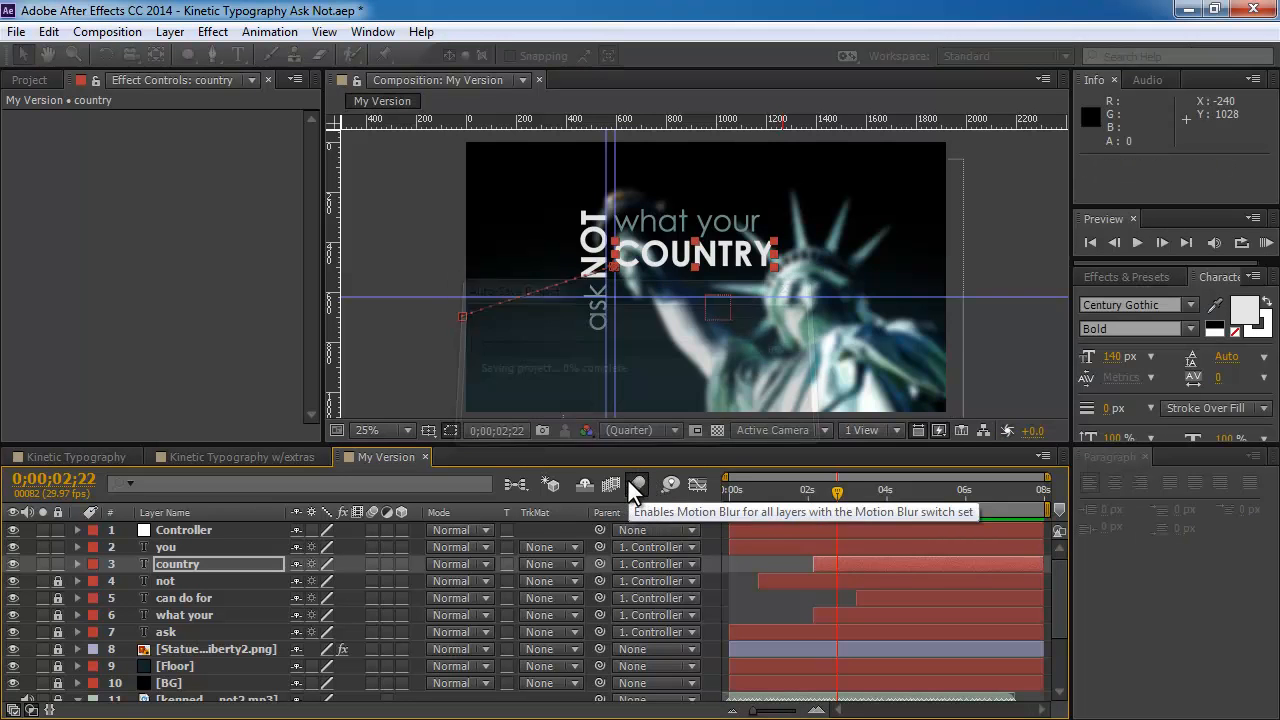
left_click(636, 484)
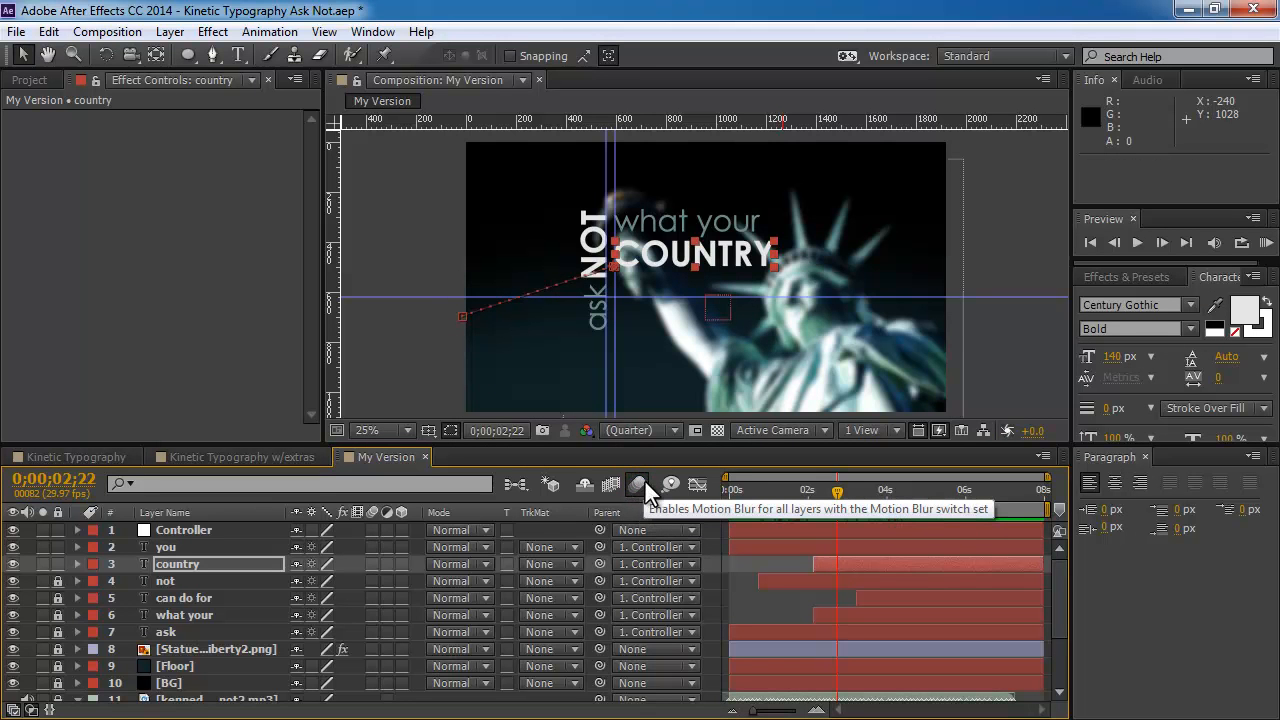
left_click(636, 482)
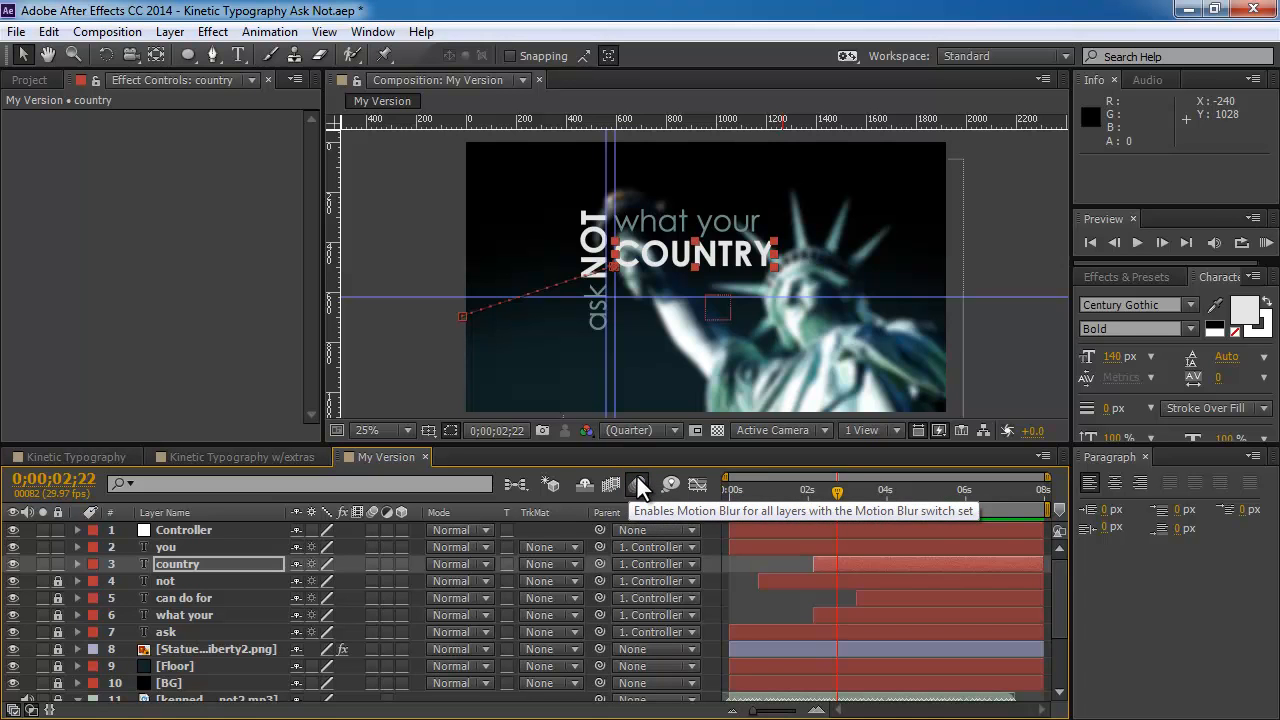
left_click(637, 480)
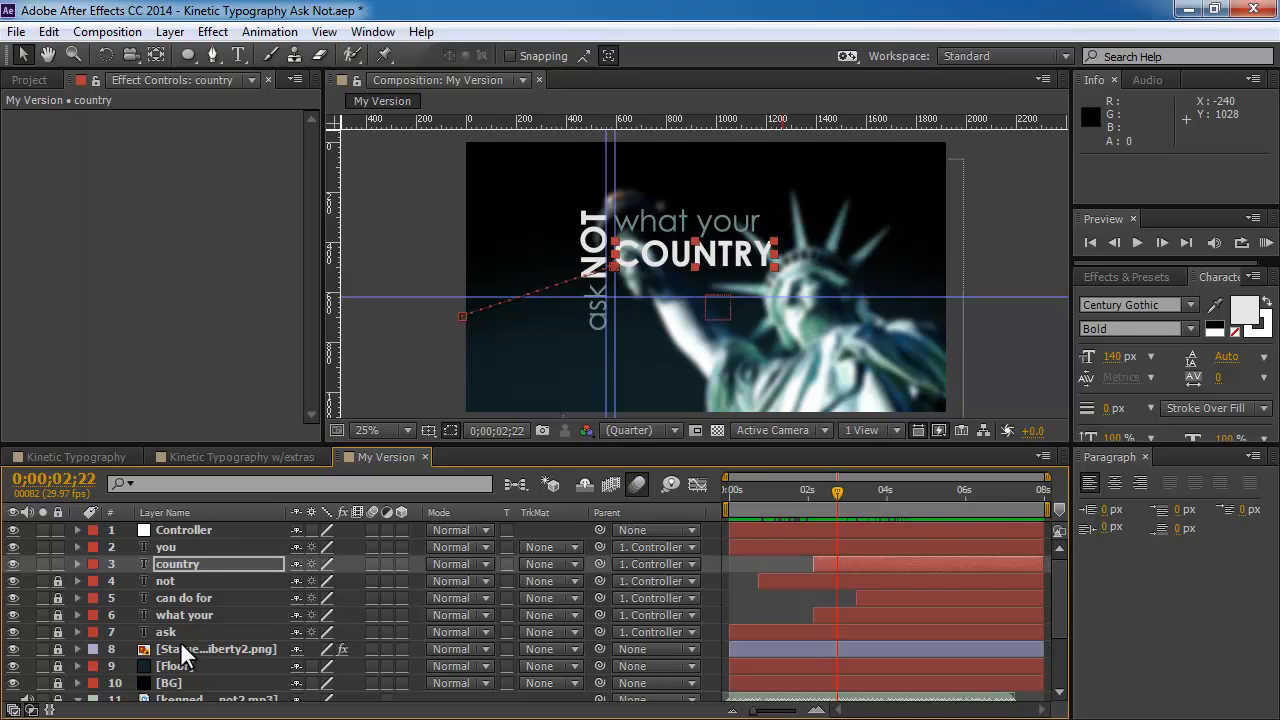
- Unlock layers 4 to 8 to enable motion blur on all six text layers, and collapse the audio layer
left_click(170, 549)
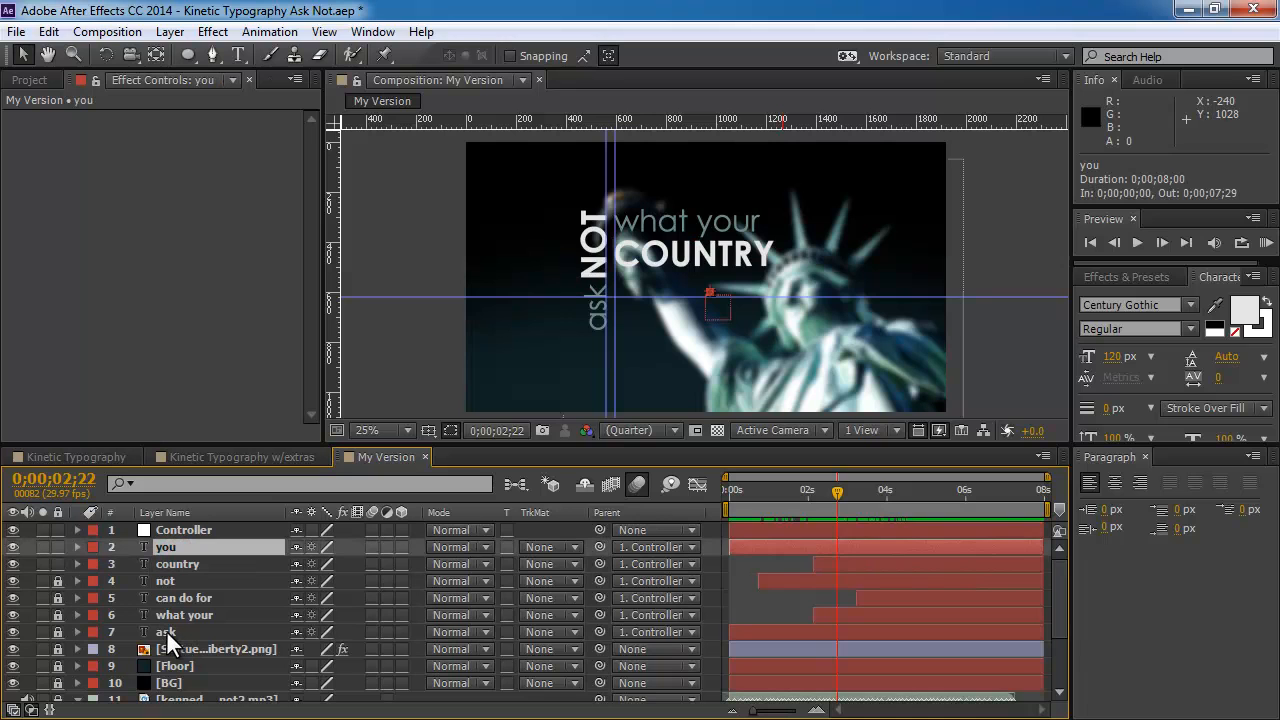
left_click_drag(53, 579, 60, 642)
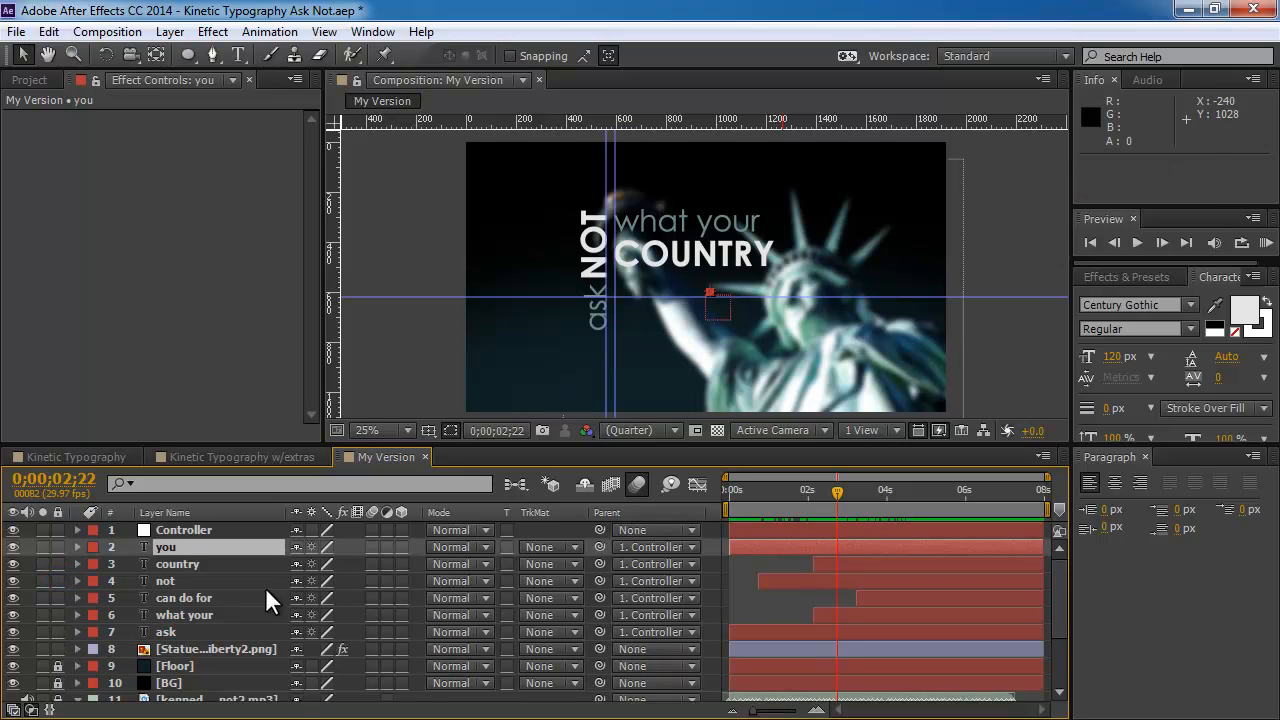
left_click(370, 546)
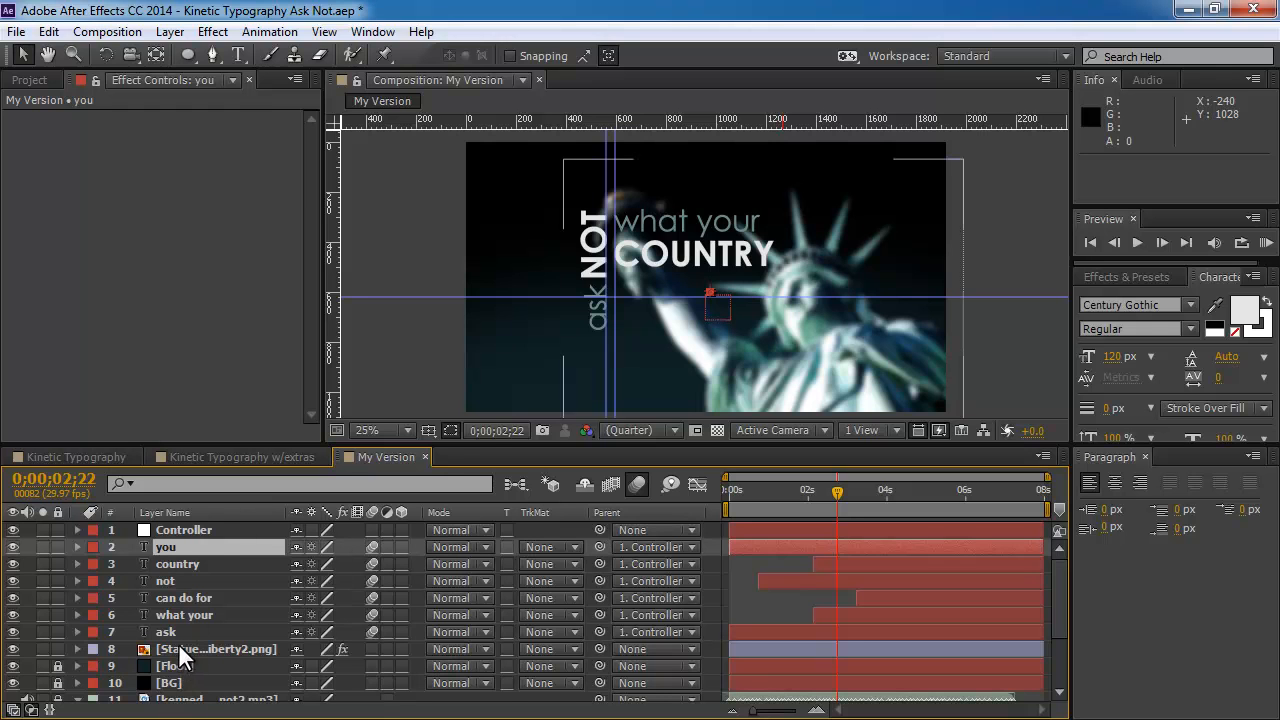
scroll(188, 690, "down", 2)
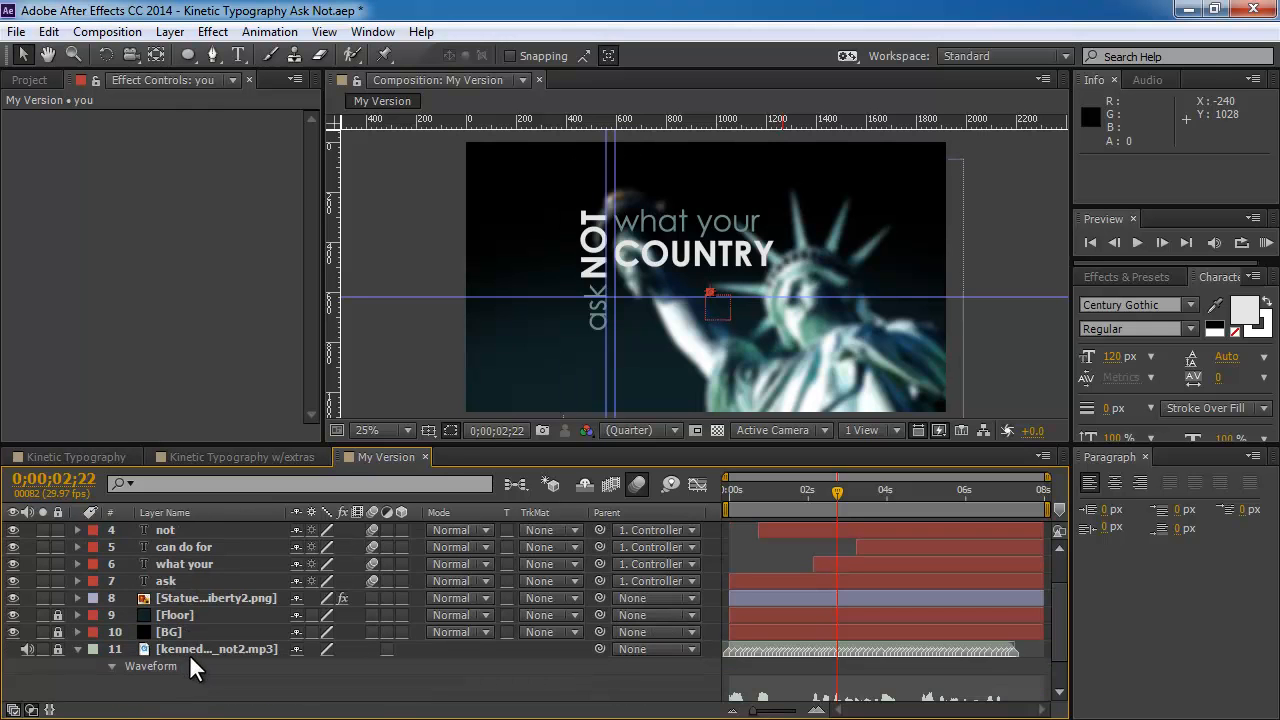
left_click(76, 647)
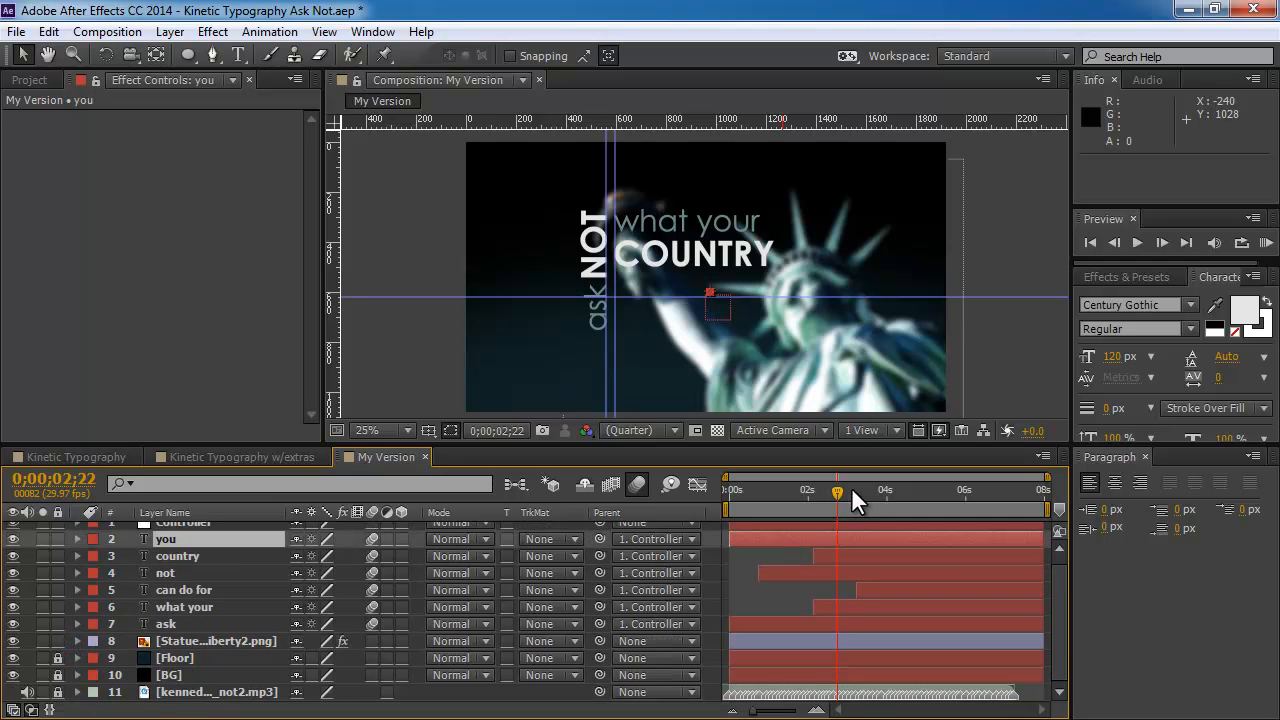
- Play a RAM preview of the composition from 0;00;00;00, and move the current time to 0;00;04;22
left_click_drag(834, 488, 698, 497)
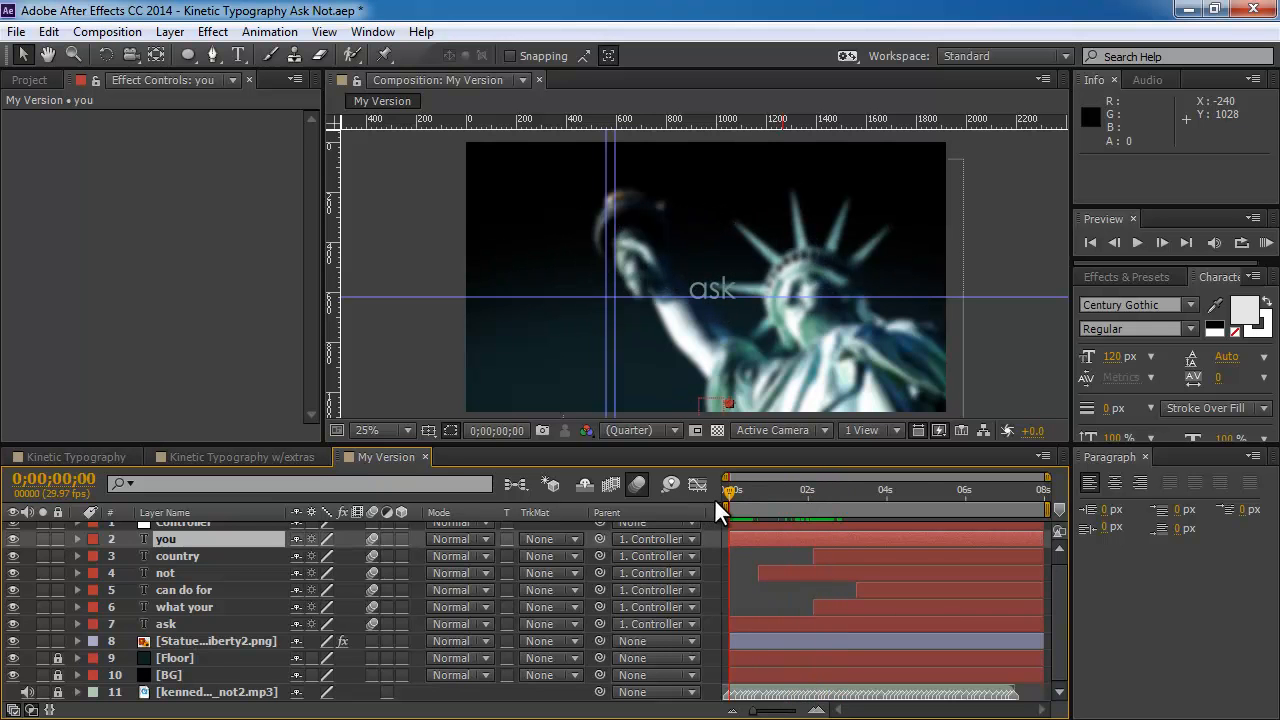
key("KP_0")
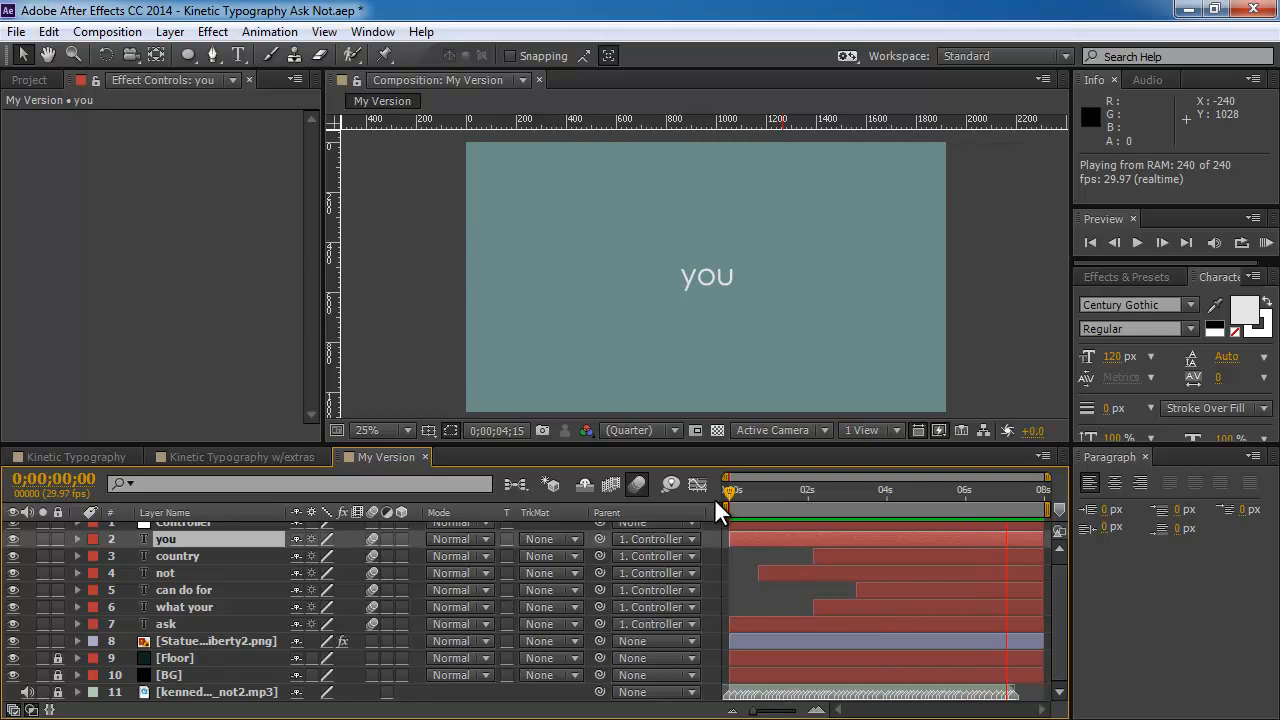
key("space")
left_click_drag(786, 489, 913, 488)
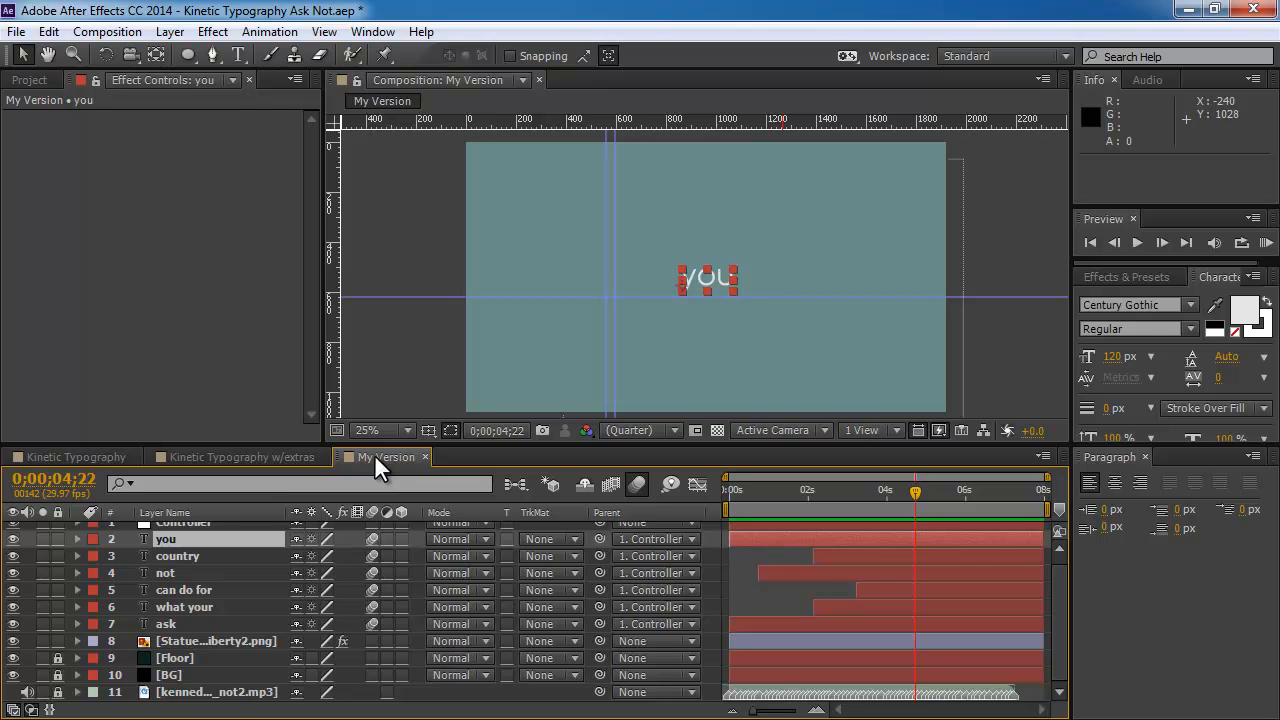
left_click_drag(1056, 577, 1055, 557)
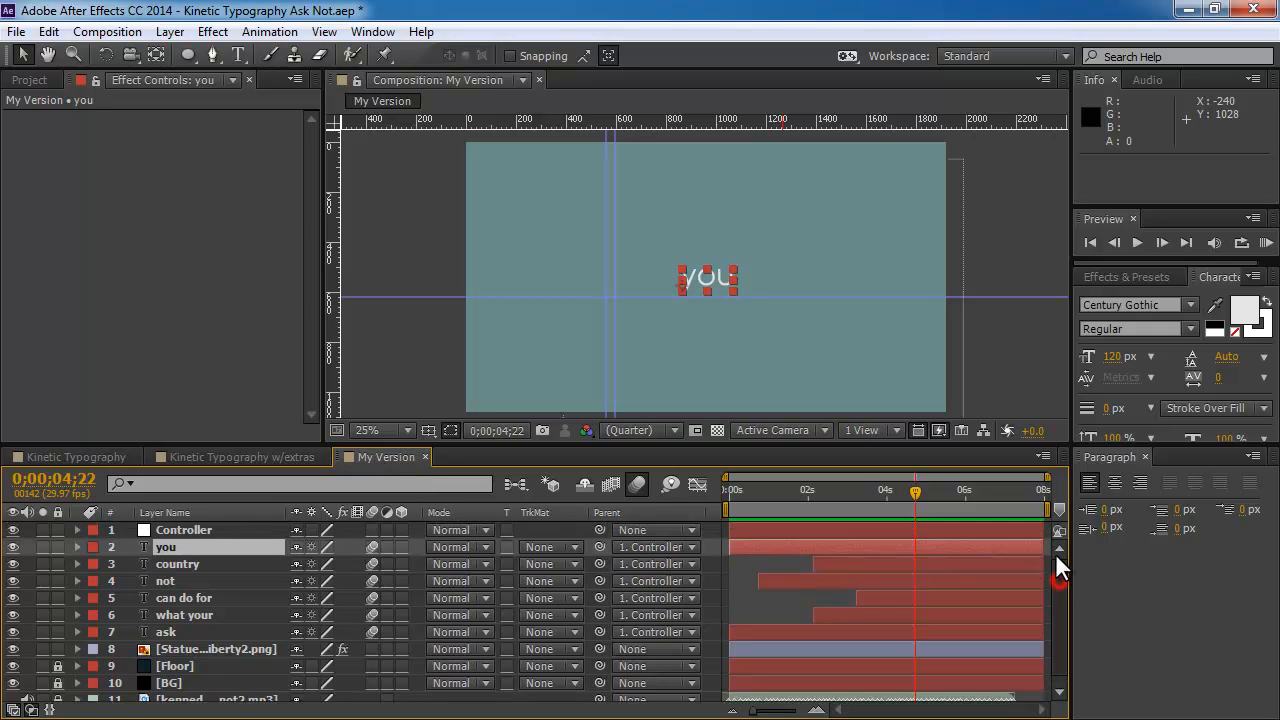